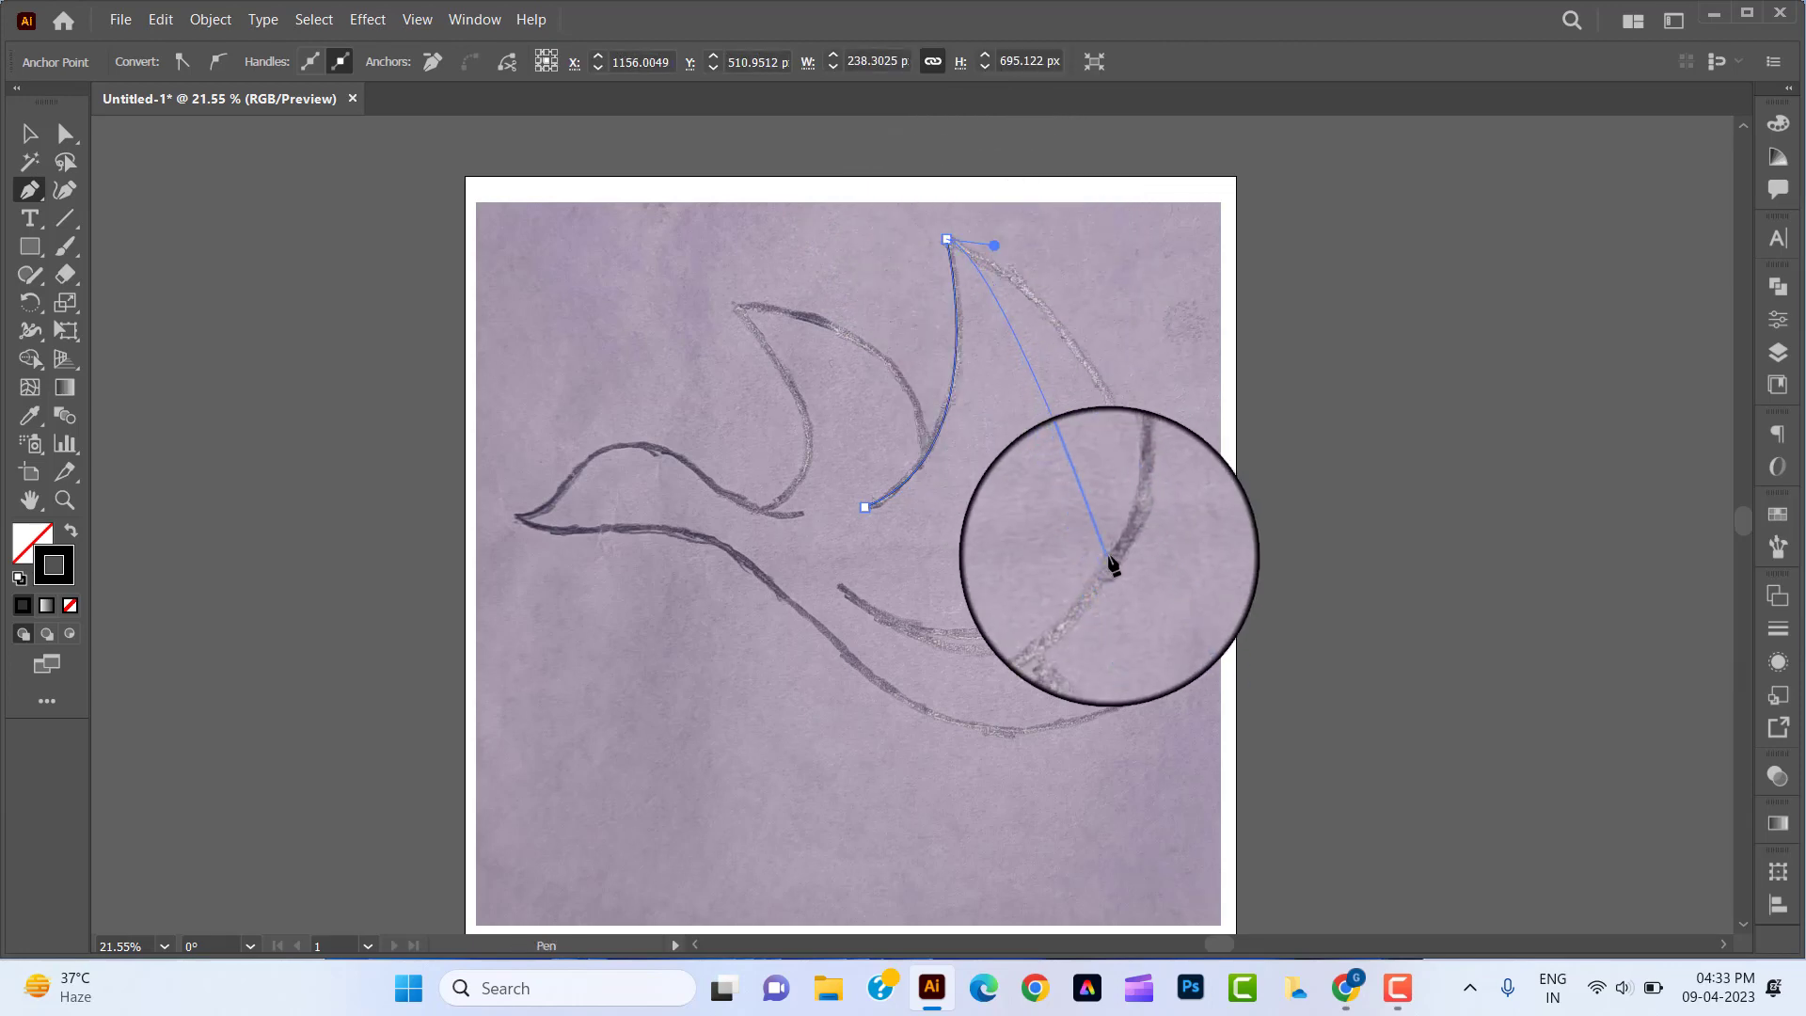
# Step: Trace the large wing's outer edge and underside with the Pen tool, continuing the path through the tail notch to the tail tip
pyautogui.moveTo(1109, 557)
pyautogui.mouseDown()
pyautogui.moveTo(1027, 712)
pyautogui.moveTo(1034, 693)
pyautogui.mouseUp()
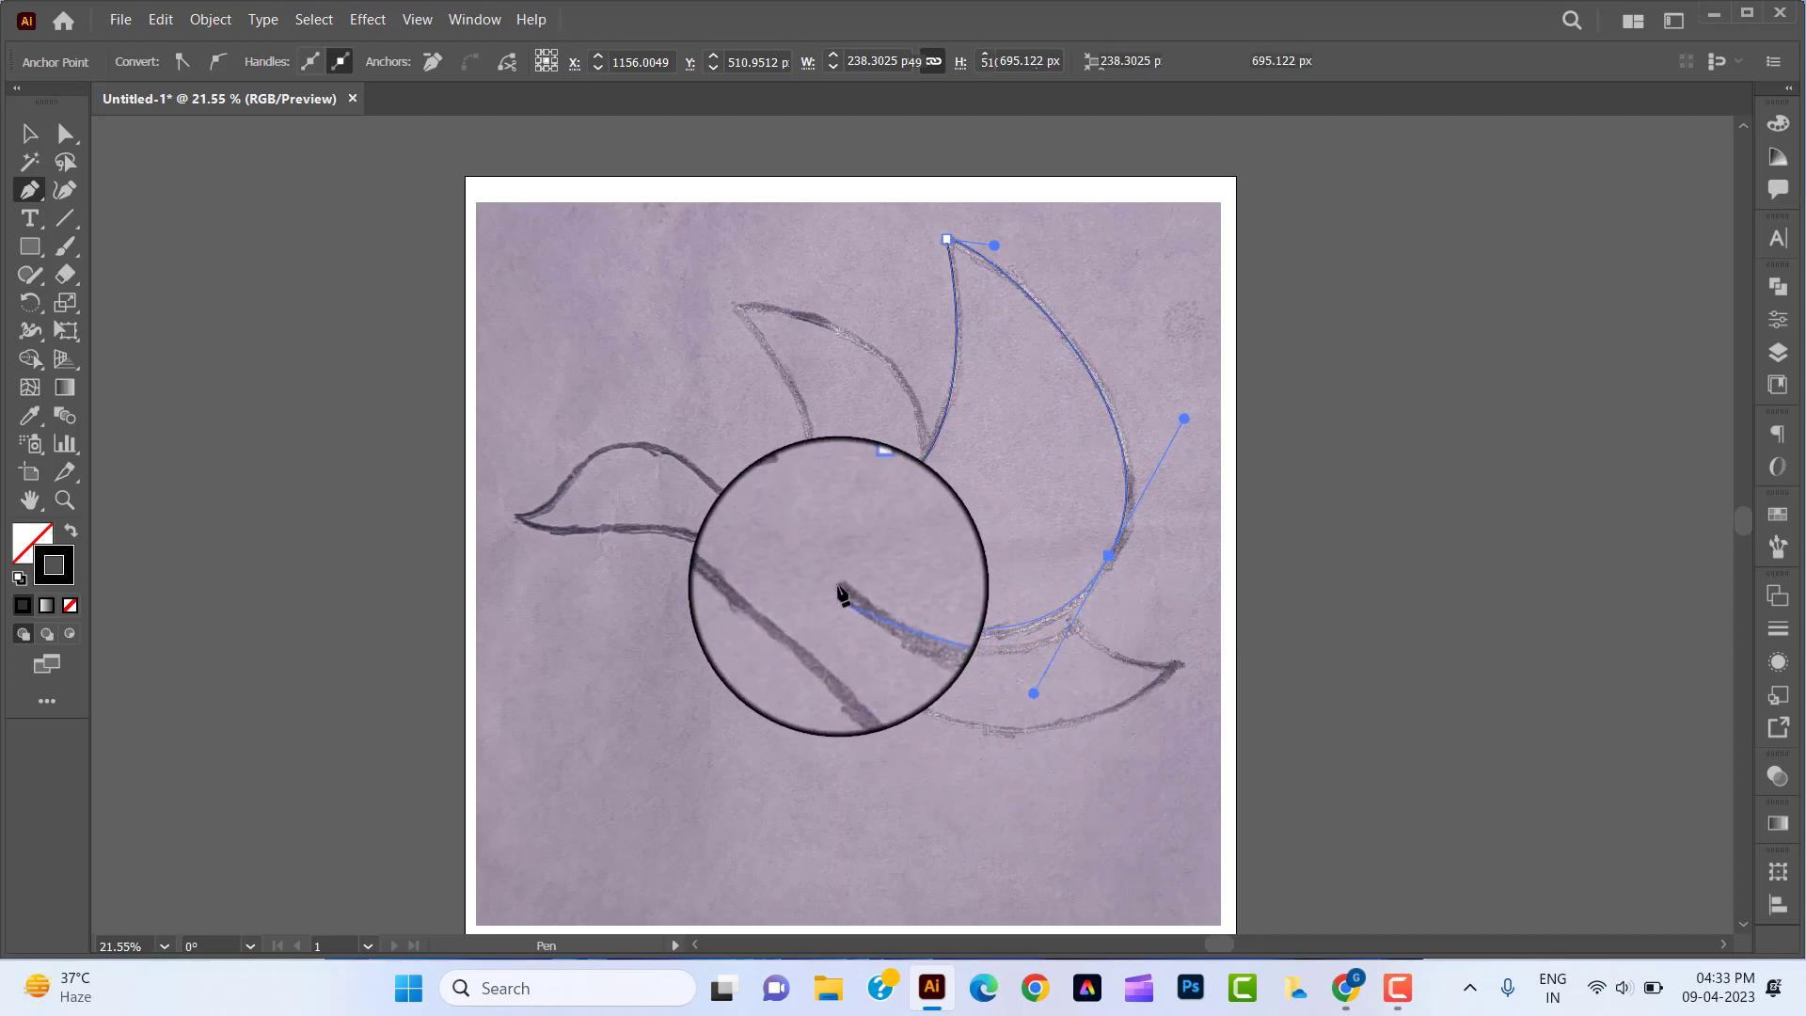
pyautogui.moveTo(838, 590)
pyautogui.mouseDown()
pyautogui.moveTo(817, 562)
pyautogui.moveTo(850, 617)
pyautogui.mouseUp()
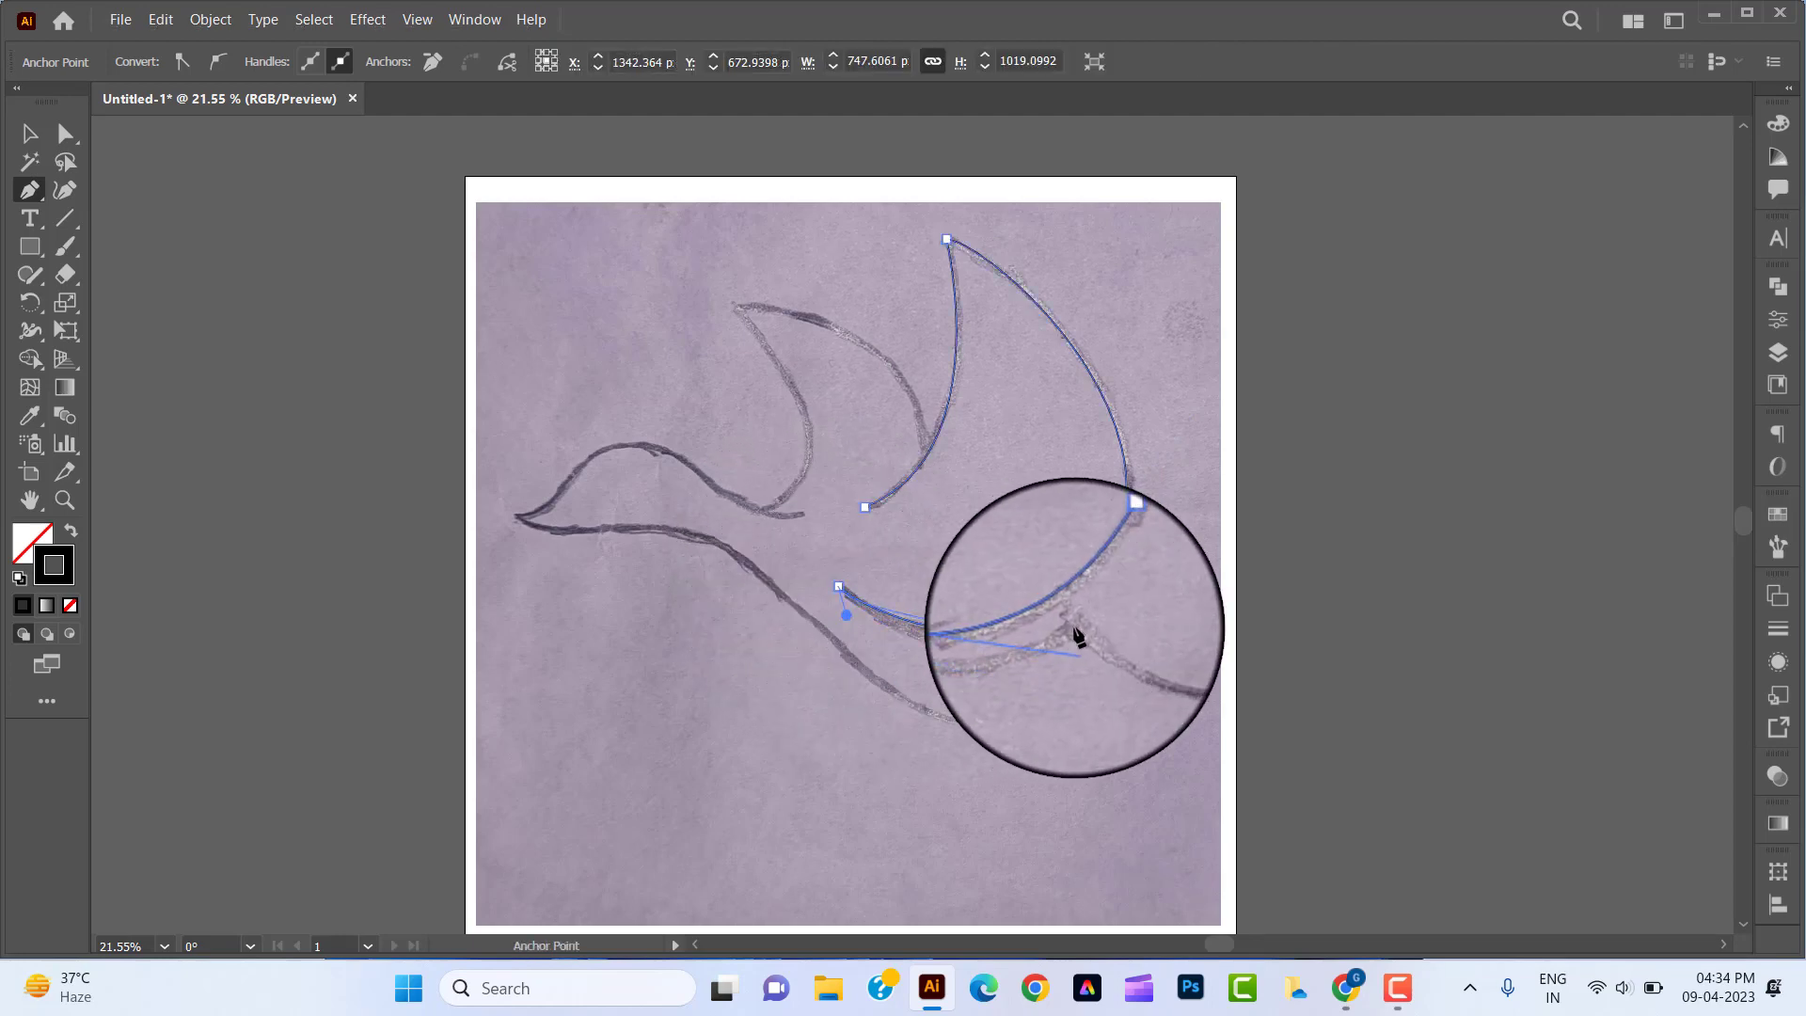
pyautogui.moveTo(1075, 629); pyautogui.dragTo(1099, 672)
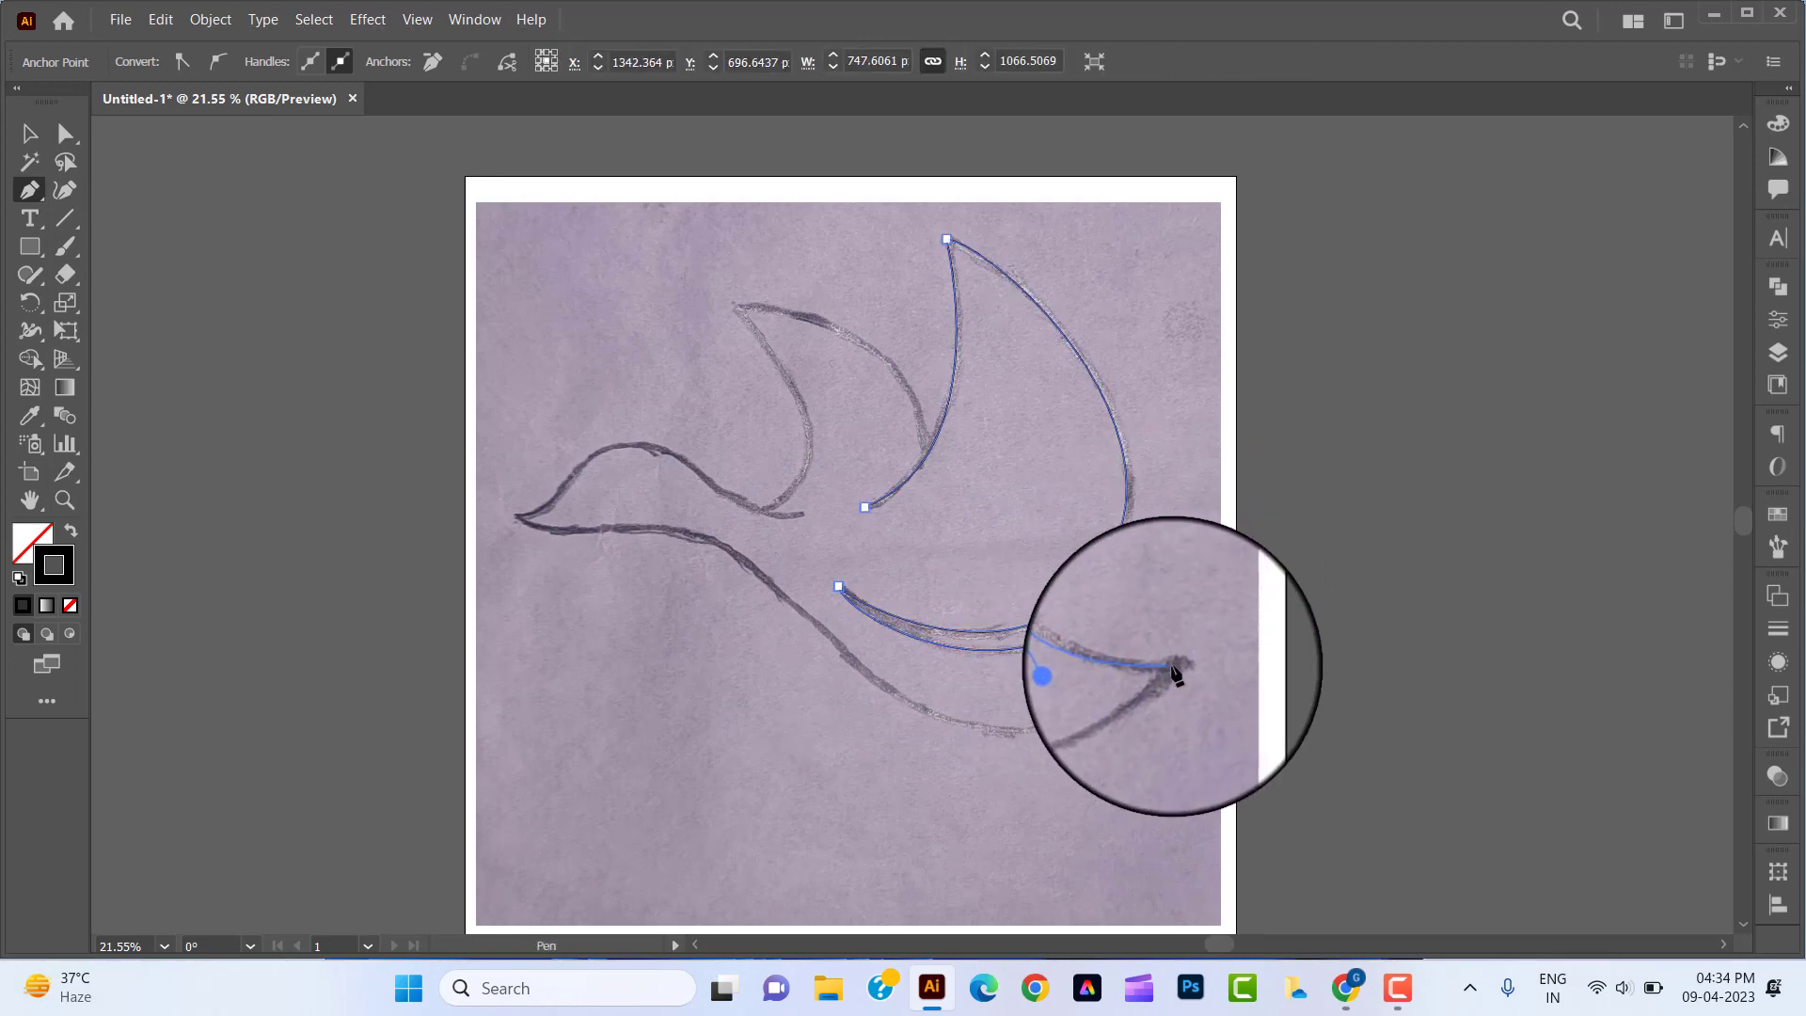
pyautogui.click(1173, 666)
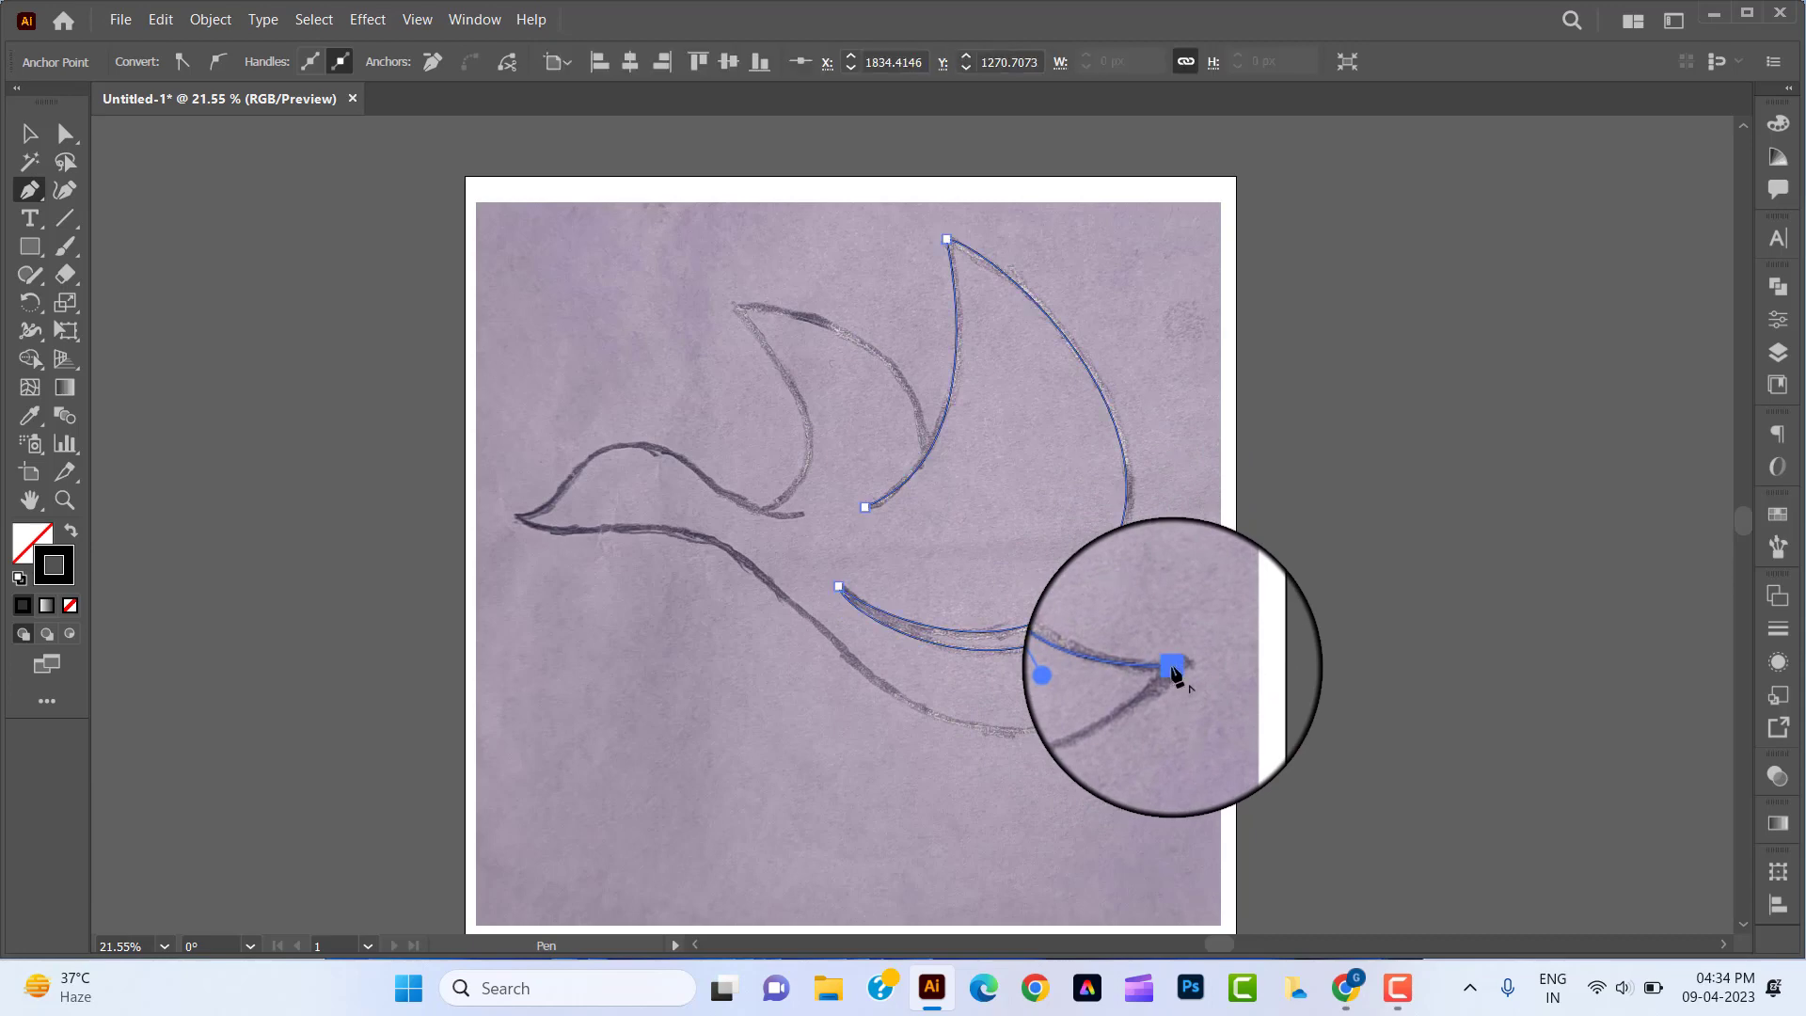
# Step: Continue the path from the tail tip along the belly and throat, around the beak and over the head to the back of the neck
pyautogui.moveTo(844, 653); pyautogui.dragTo(691, 493)
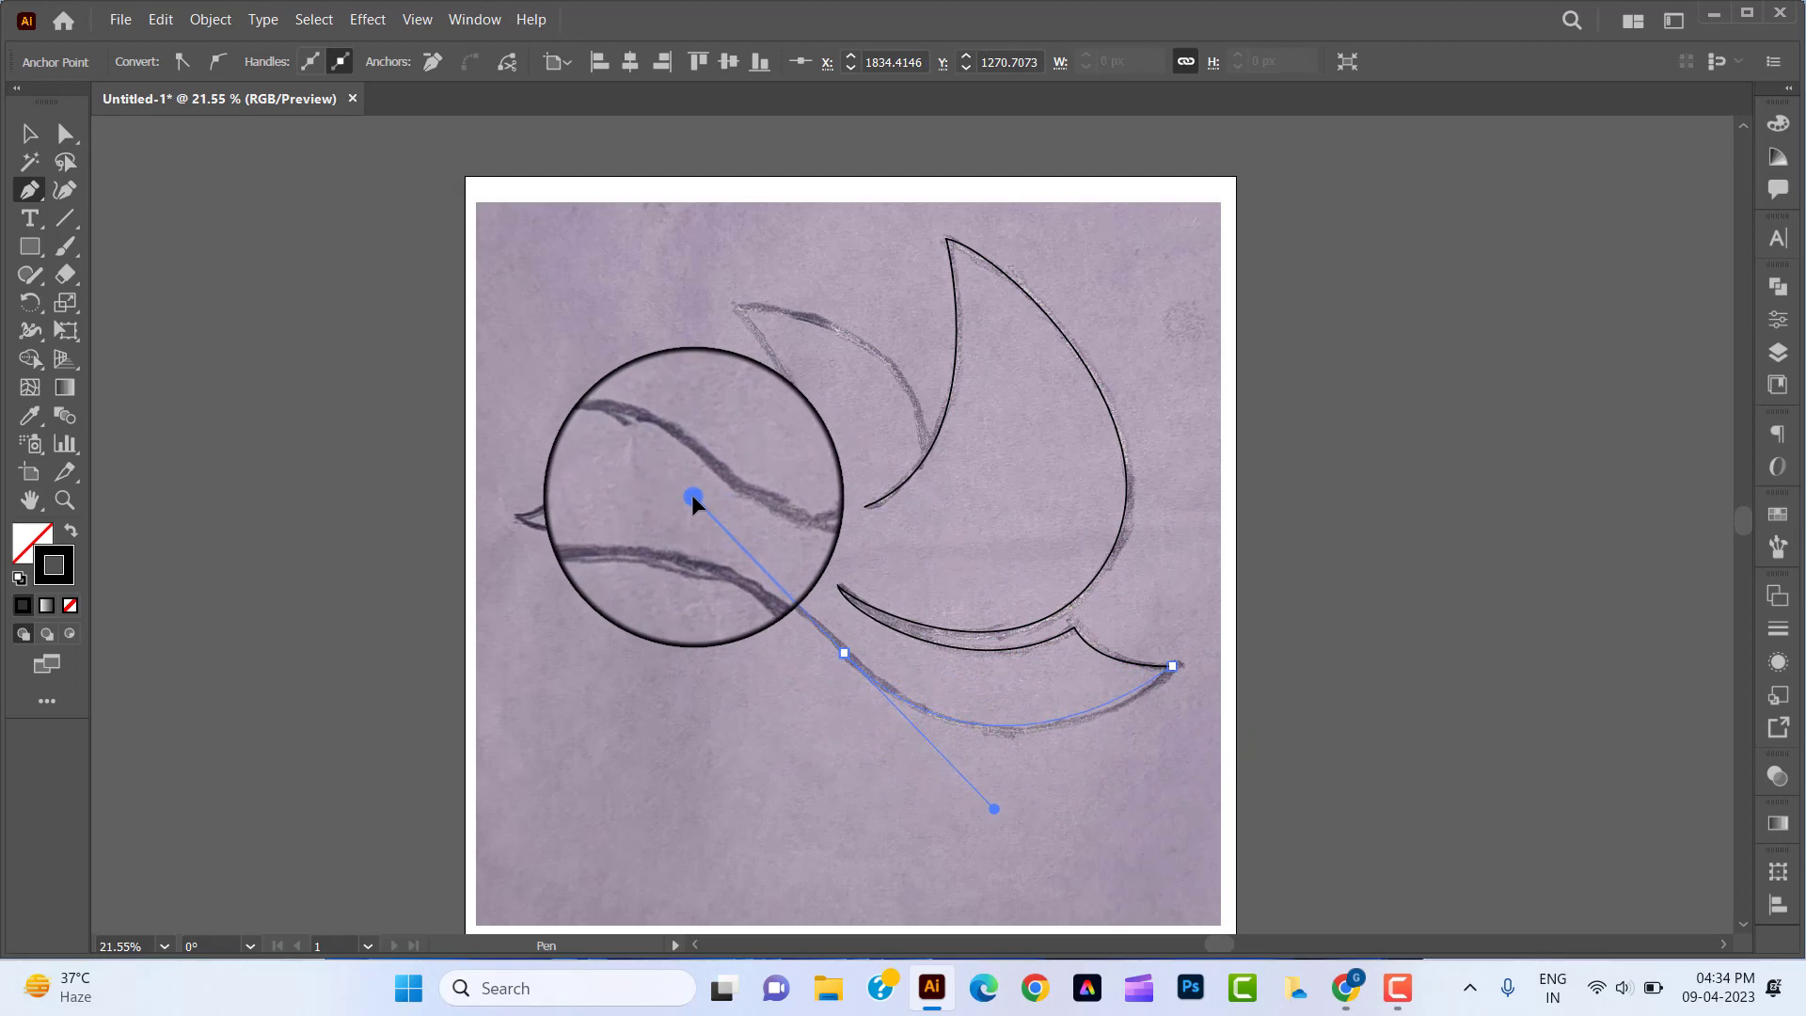
pyautogui.click(596, 528)
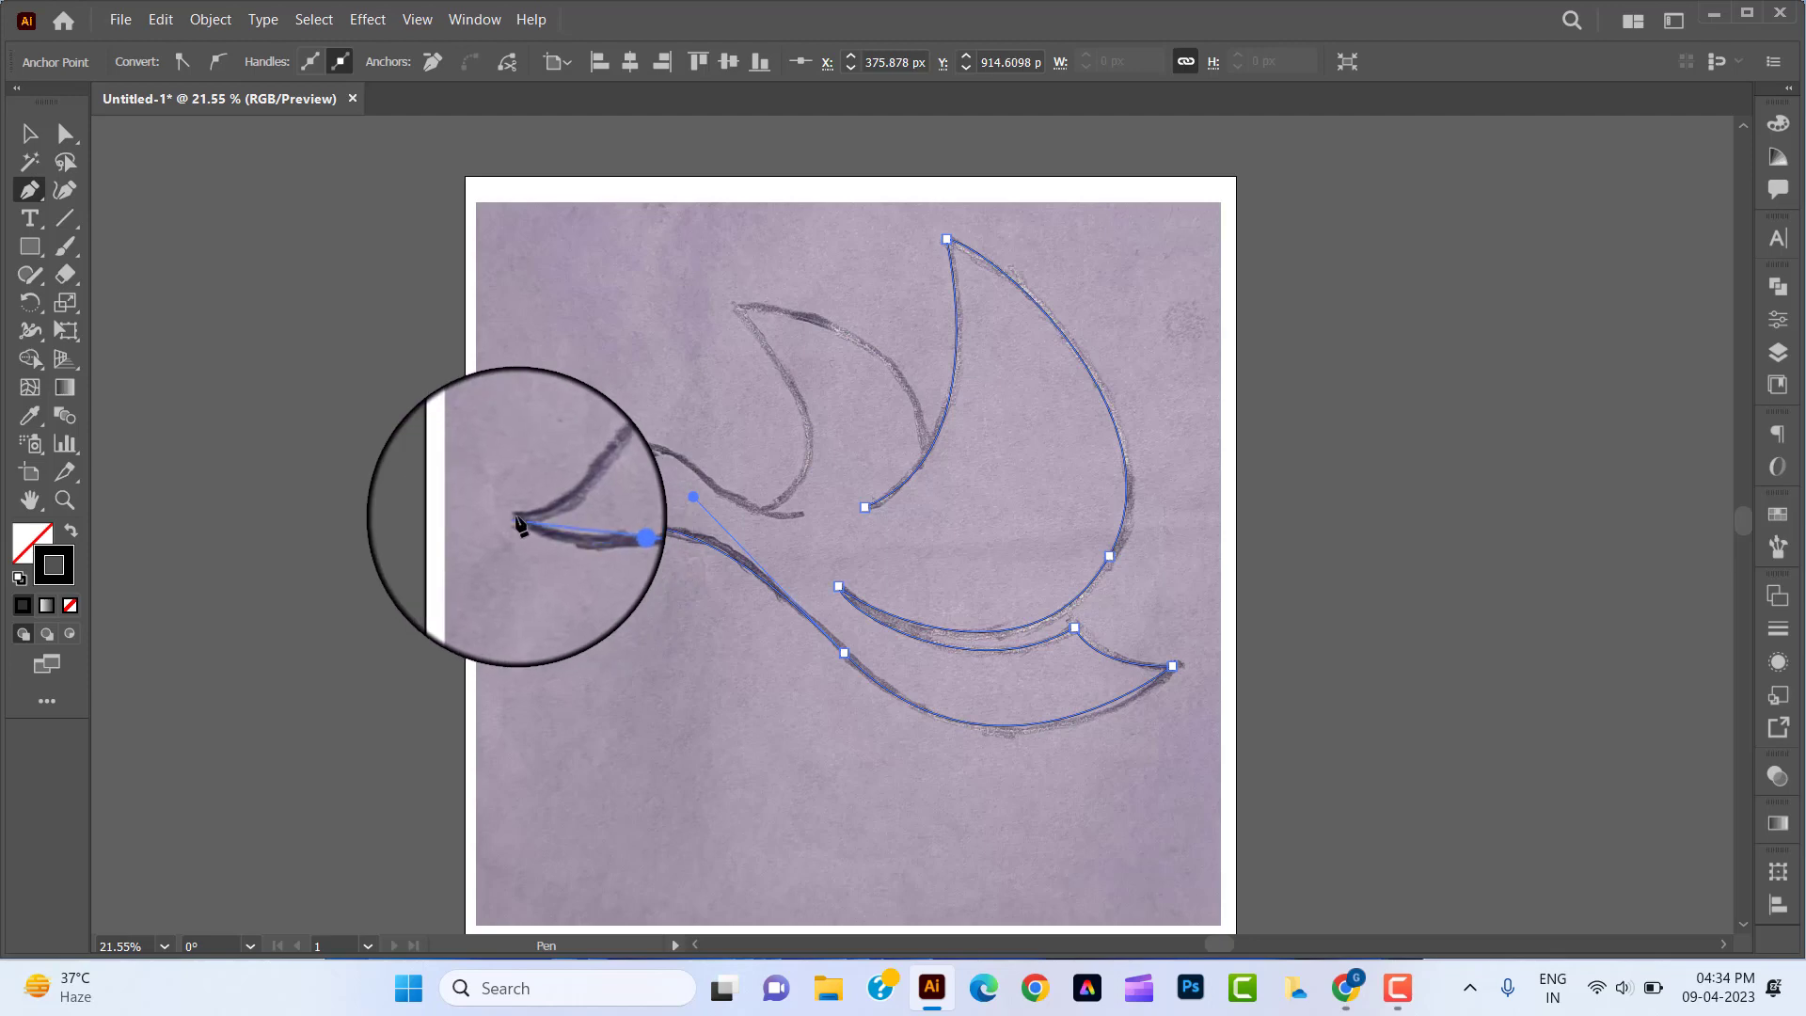
pyautogui.moveTo(523, 525)
pyautogui.mouseDown()
pyautogui.moveTo(503, 500)
pyautogui.moveTo(555, 508)
pyautogui.mouseUp()
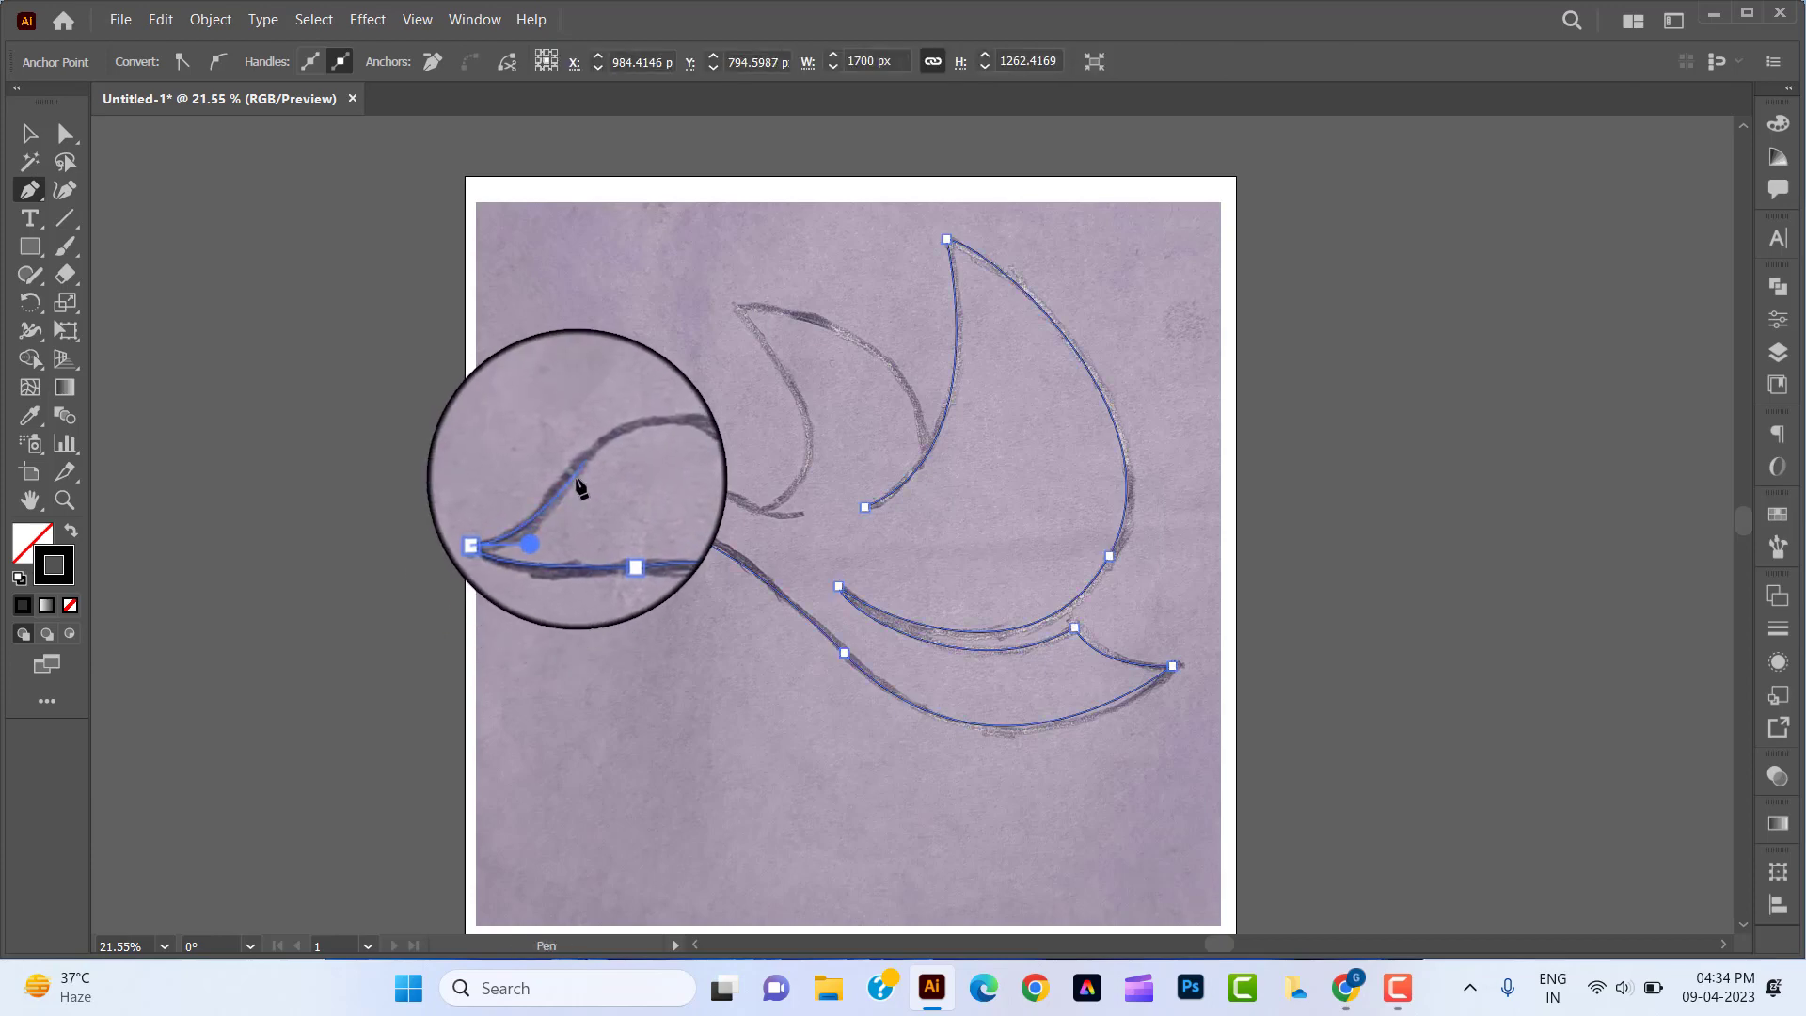
pyautogui.moveTo(617, 449); pyautogui.dragTo(653, 444)
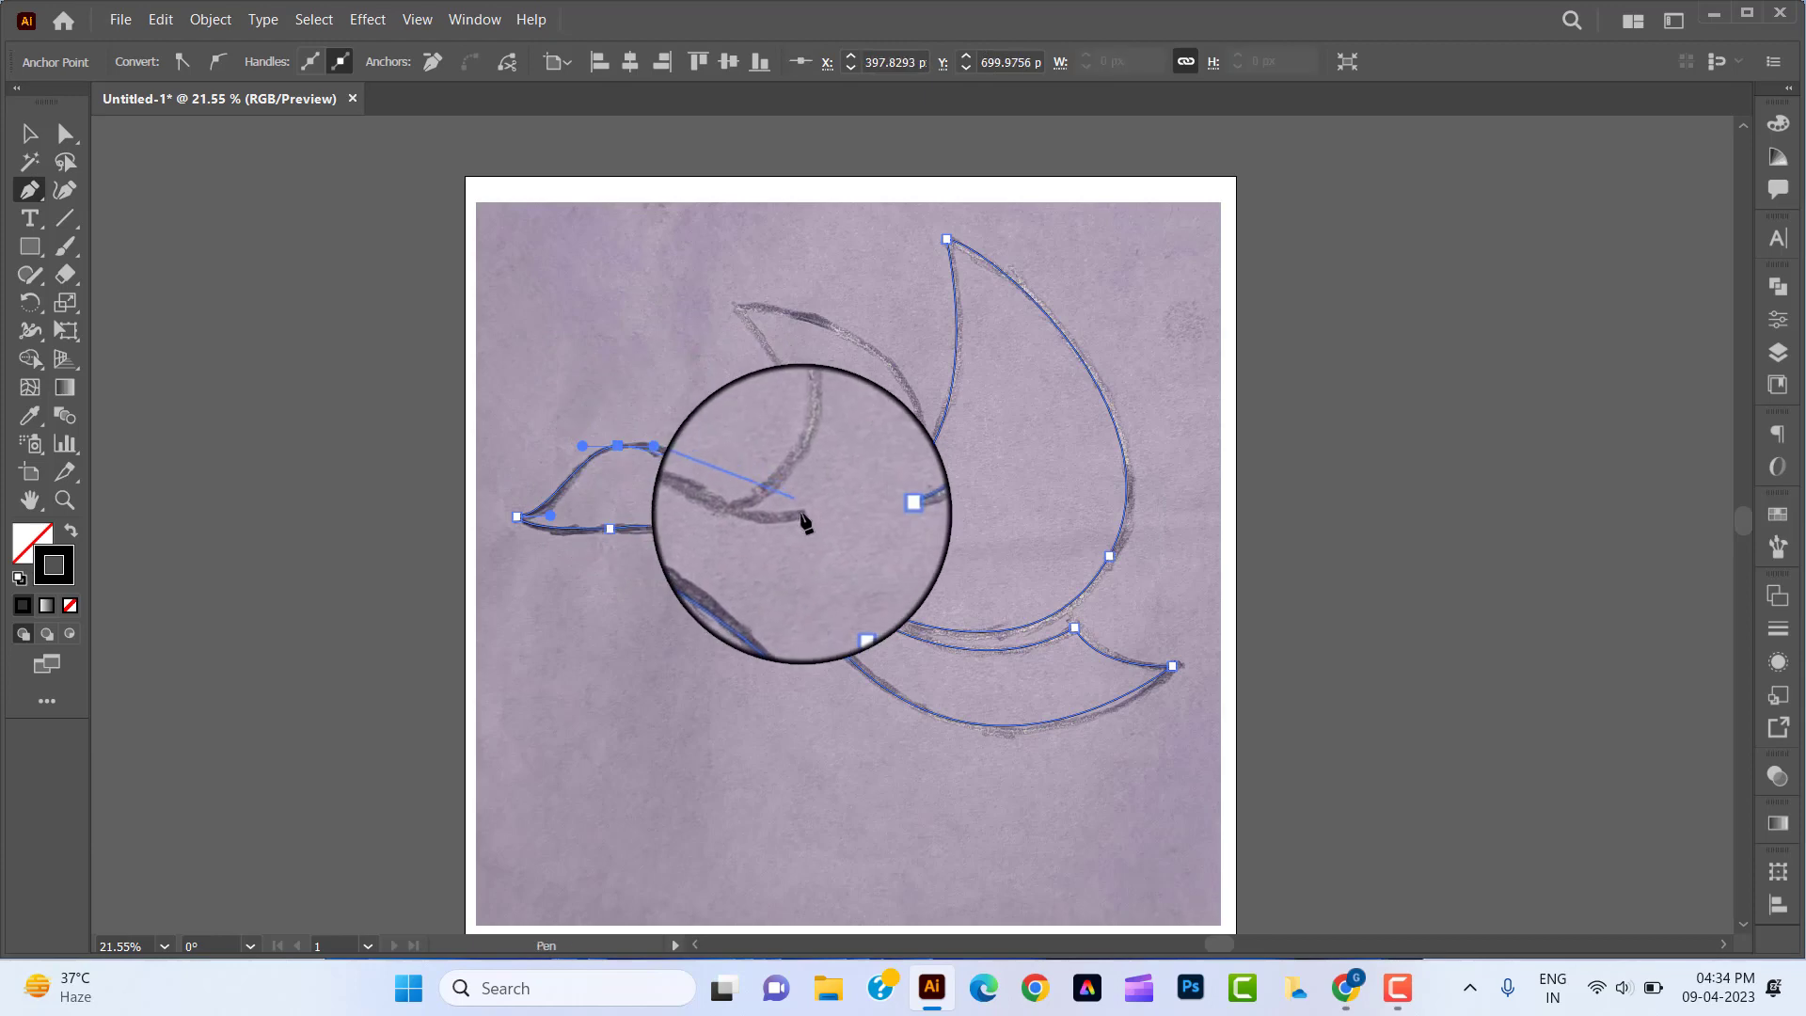
pyautogui.moveTo(806, 523); pyautogui.dragTo(861, 496)
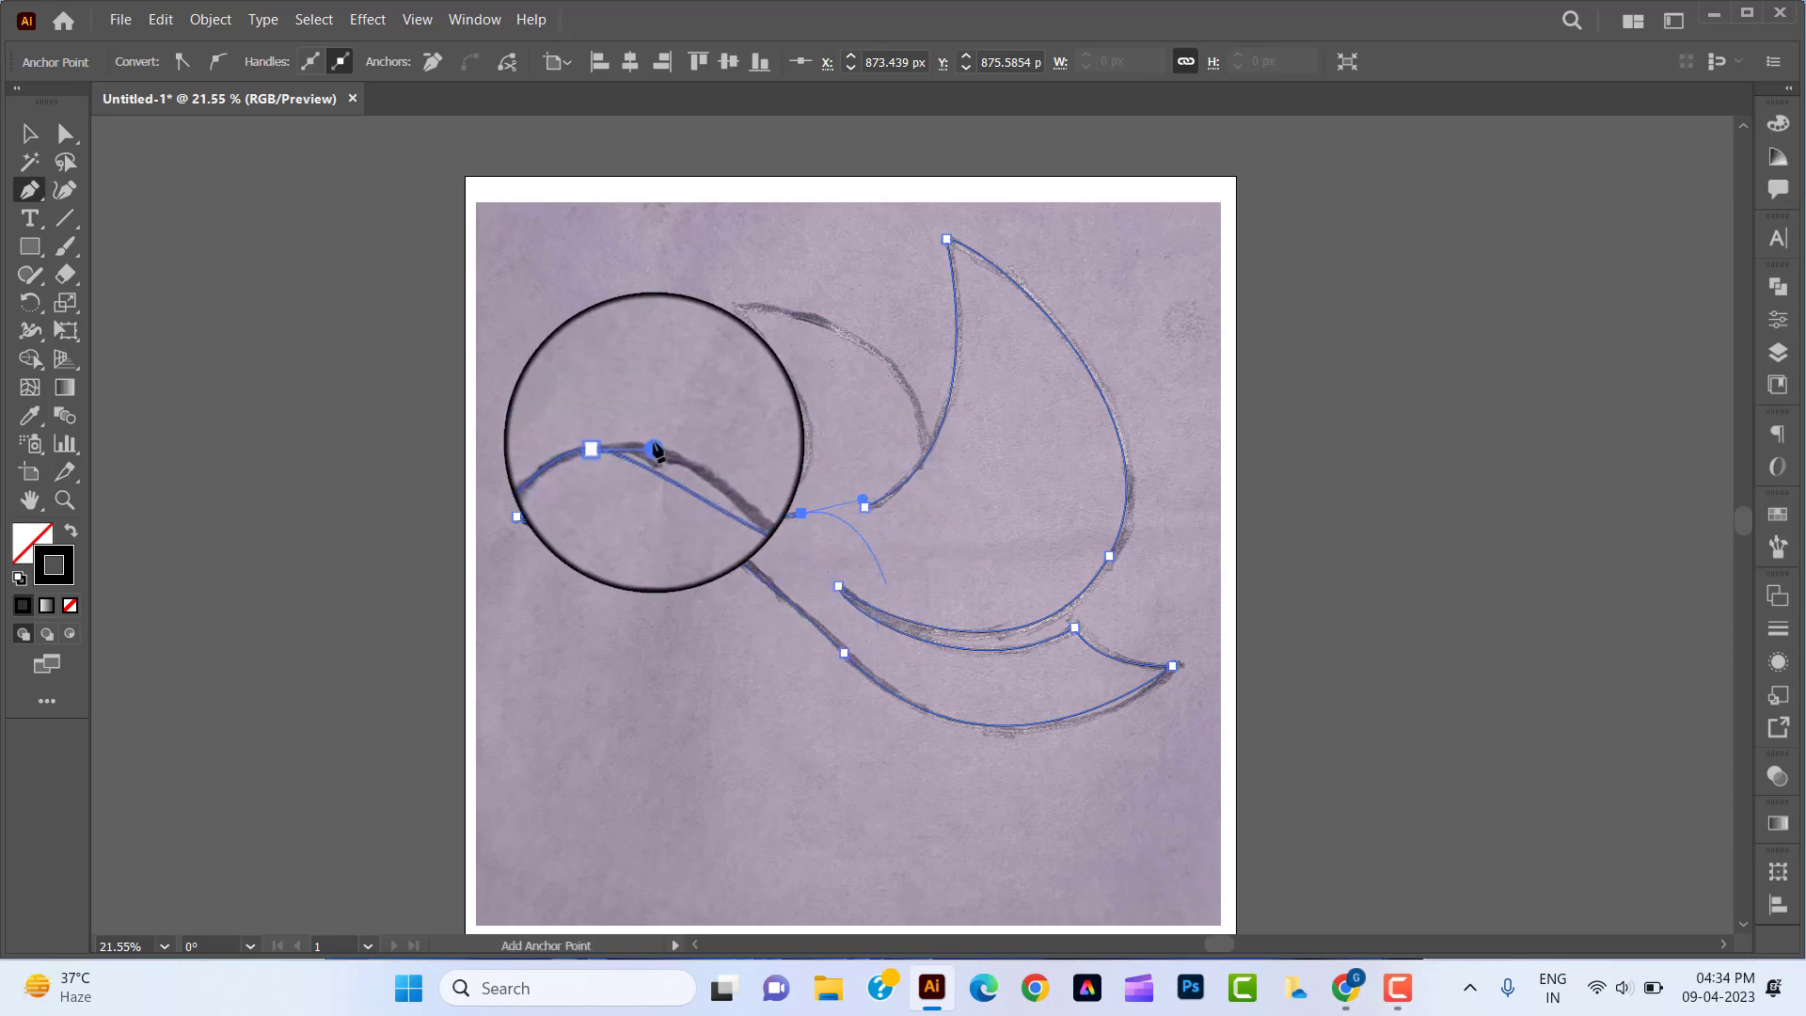
# Step: Start a separate path for the small front wing with a curved anchor where the wing meets the neck
pyautogui.click(26, 193)
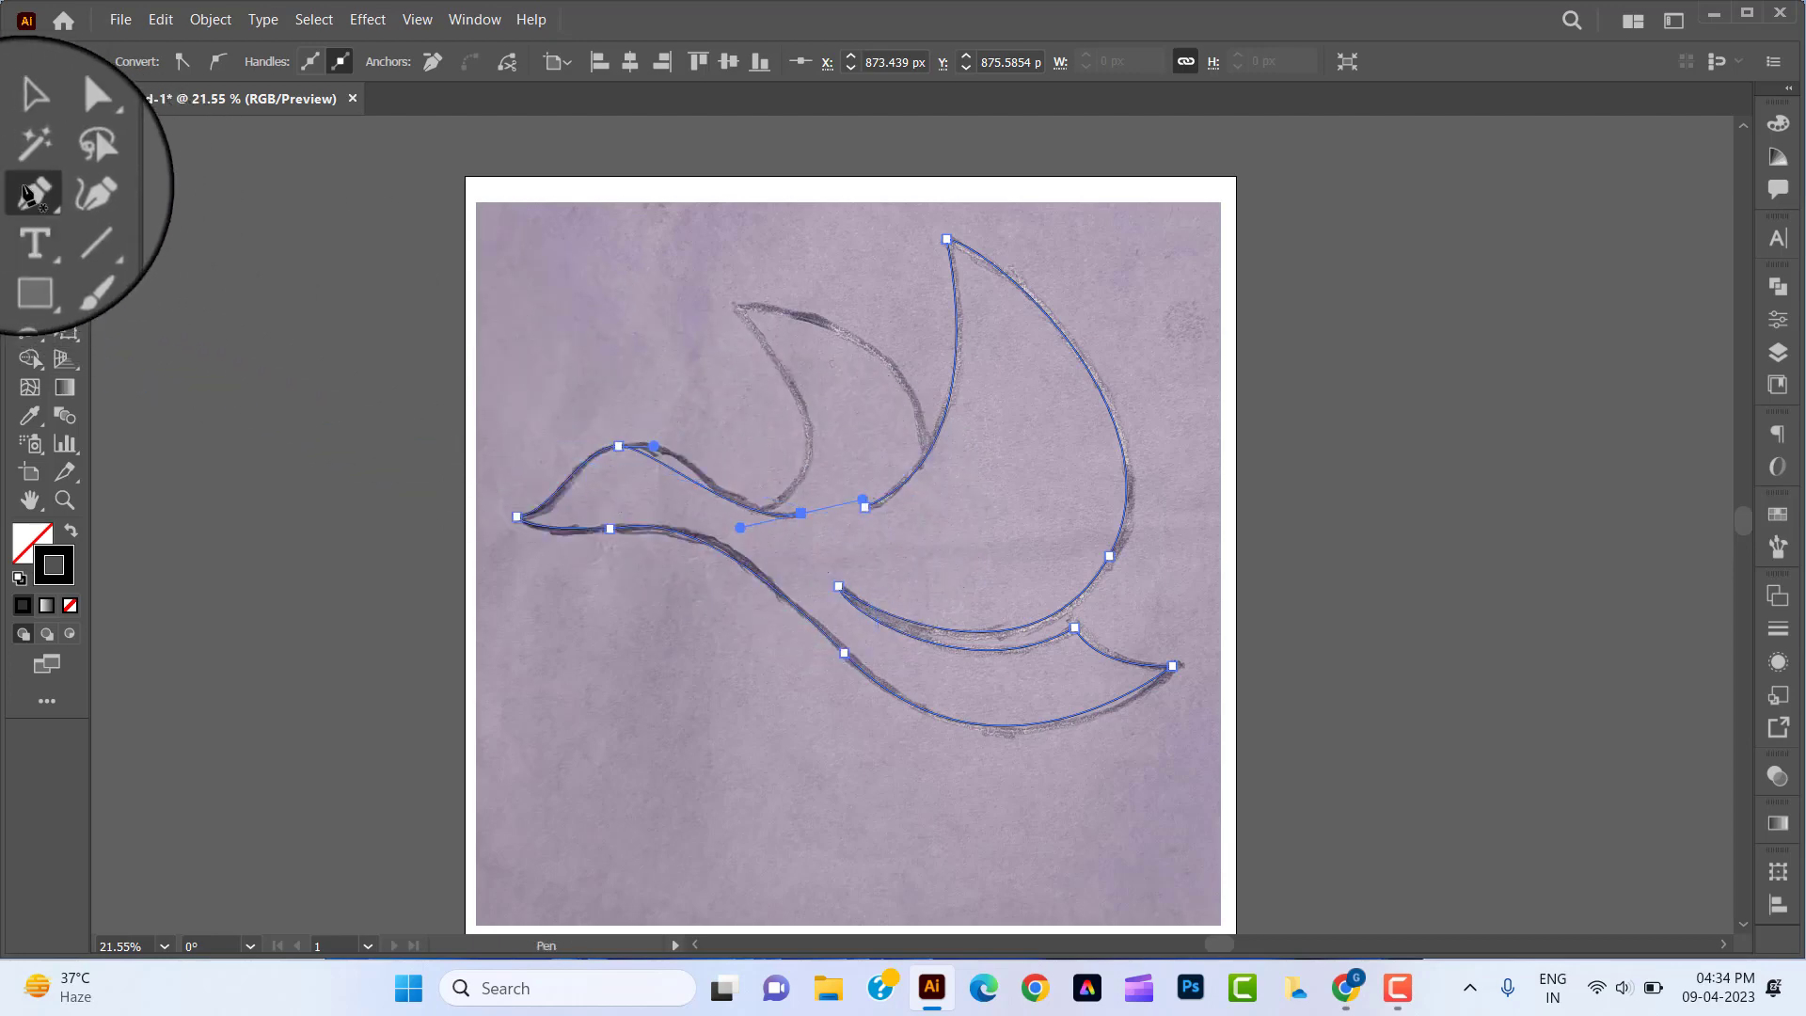
pyautogui.click(757, 513)
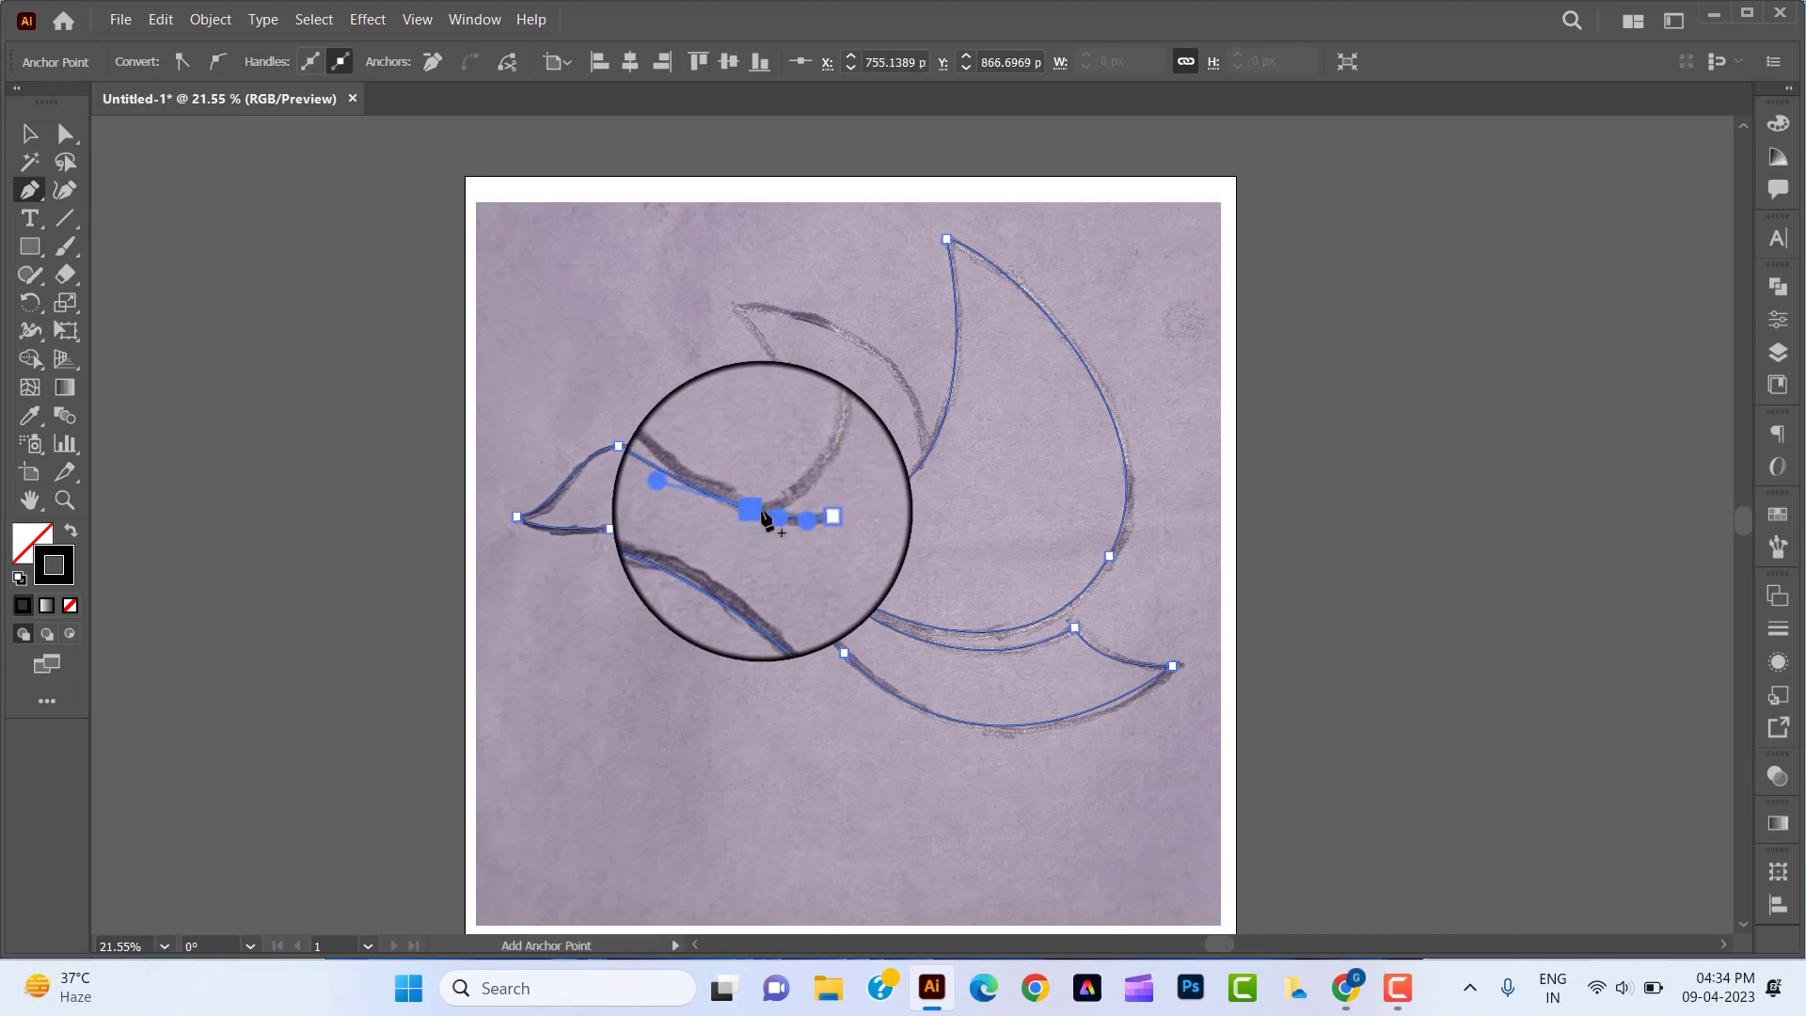
pyautogui.hotkey('ctrl', 'z')
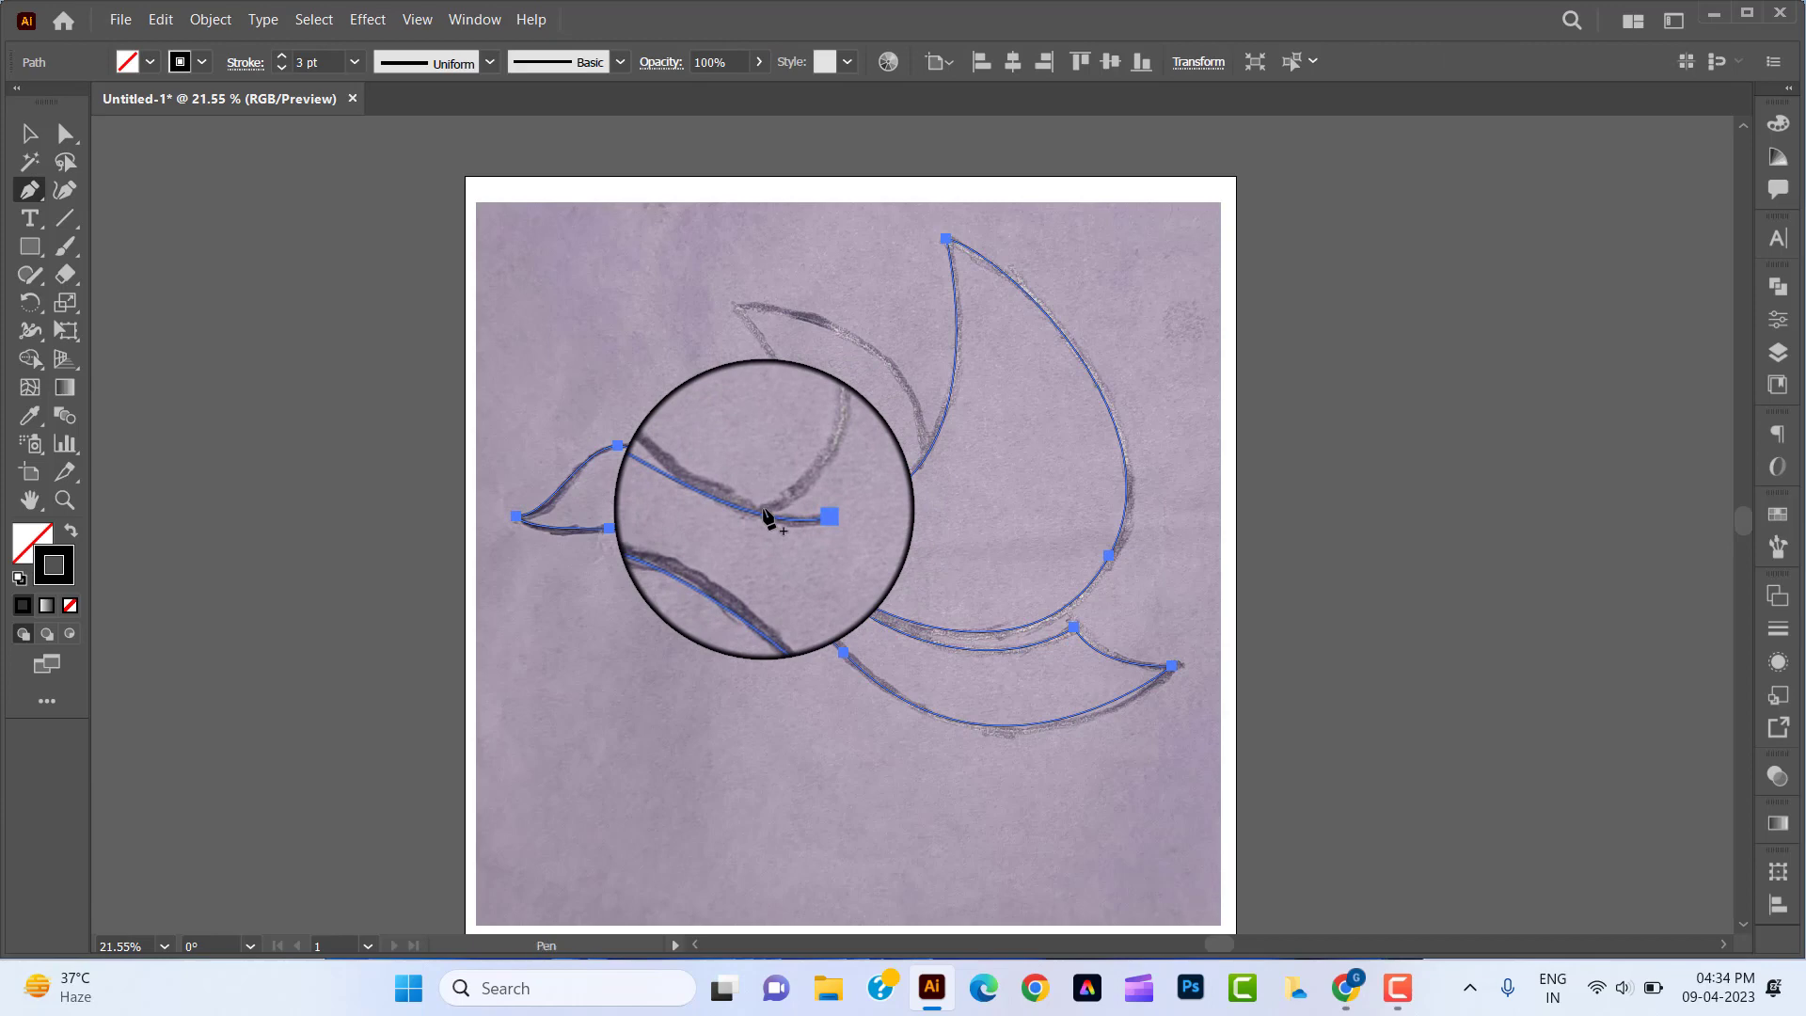
pyautogui.moveTo(764, 509); pyautogui.dragTo(806, 496)
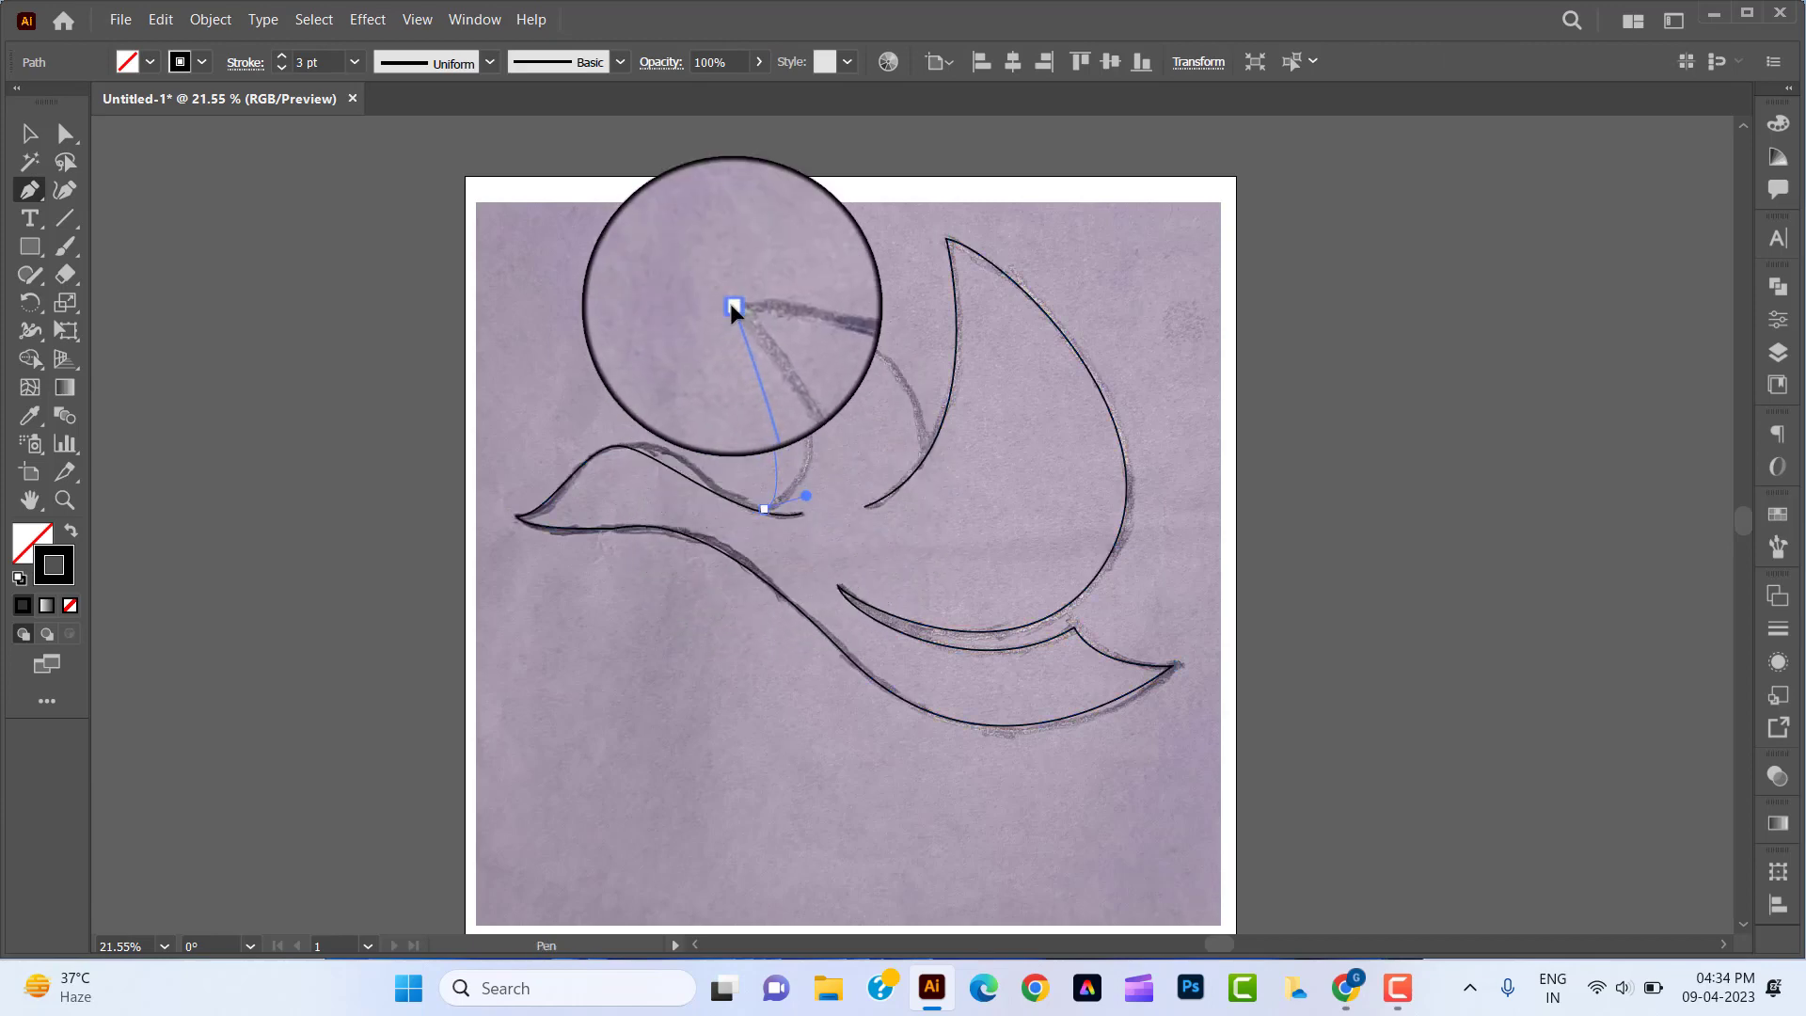
pyautogui.moveTo(730, 301); pyautogui.dragTo(624, 214)
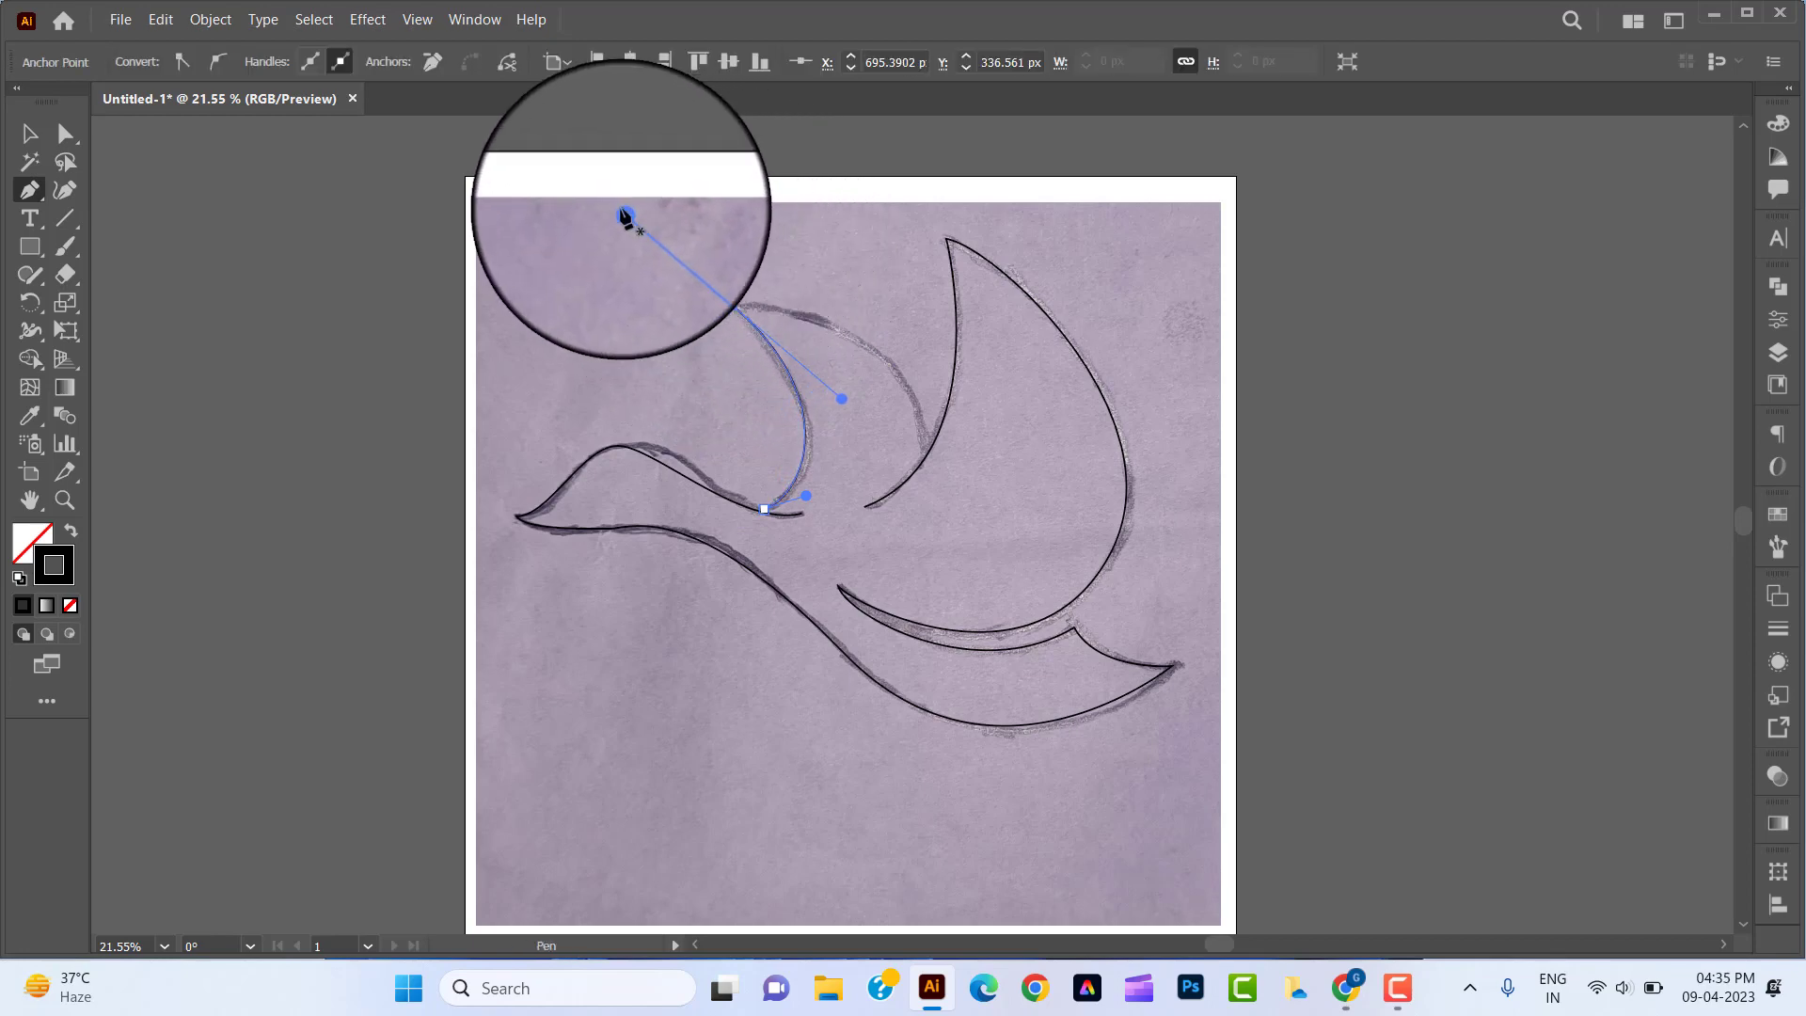
pyautogui.click(649, 216)
pyautogui.press('Escape')
pyautogui.hotkey('ctrl', 'z')
pyautogui.hotkey('ctrl', 'z')
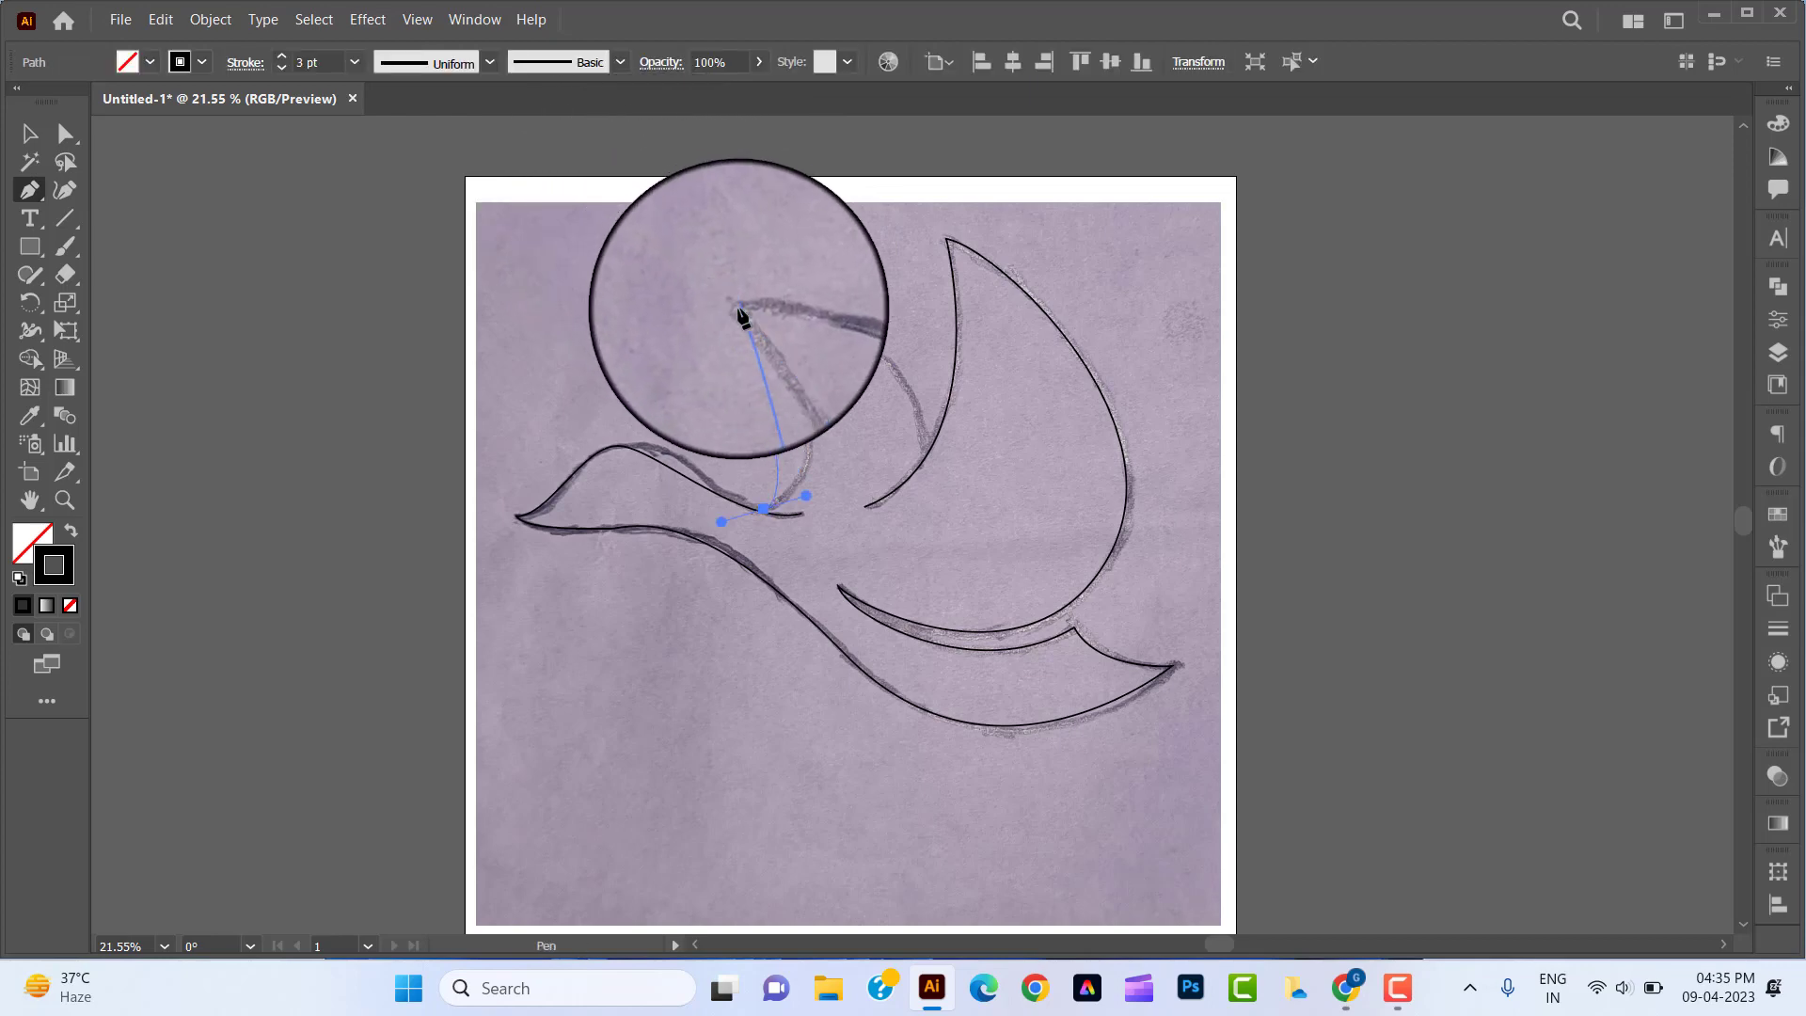
# Step: Trace the small front wing up to its tip and down to the large wing's edge, ending with the path deselected
pyautogui.moveTo(741, 315)
pyautogui.mouseDown()
pyautogui.moveTo(688, 263)
pyautogui.moveTo(785, 284)
pyautogui.mouseUp()
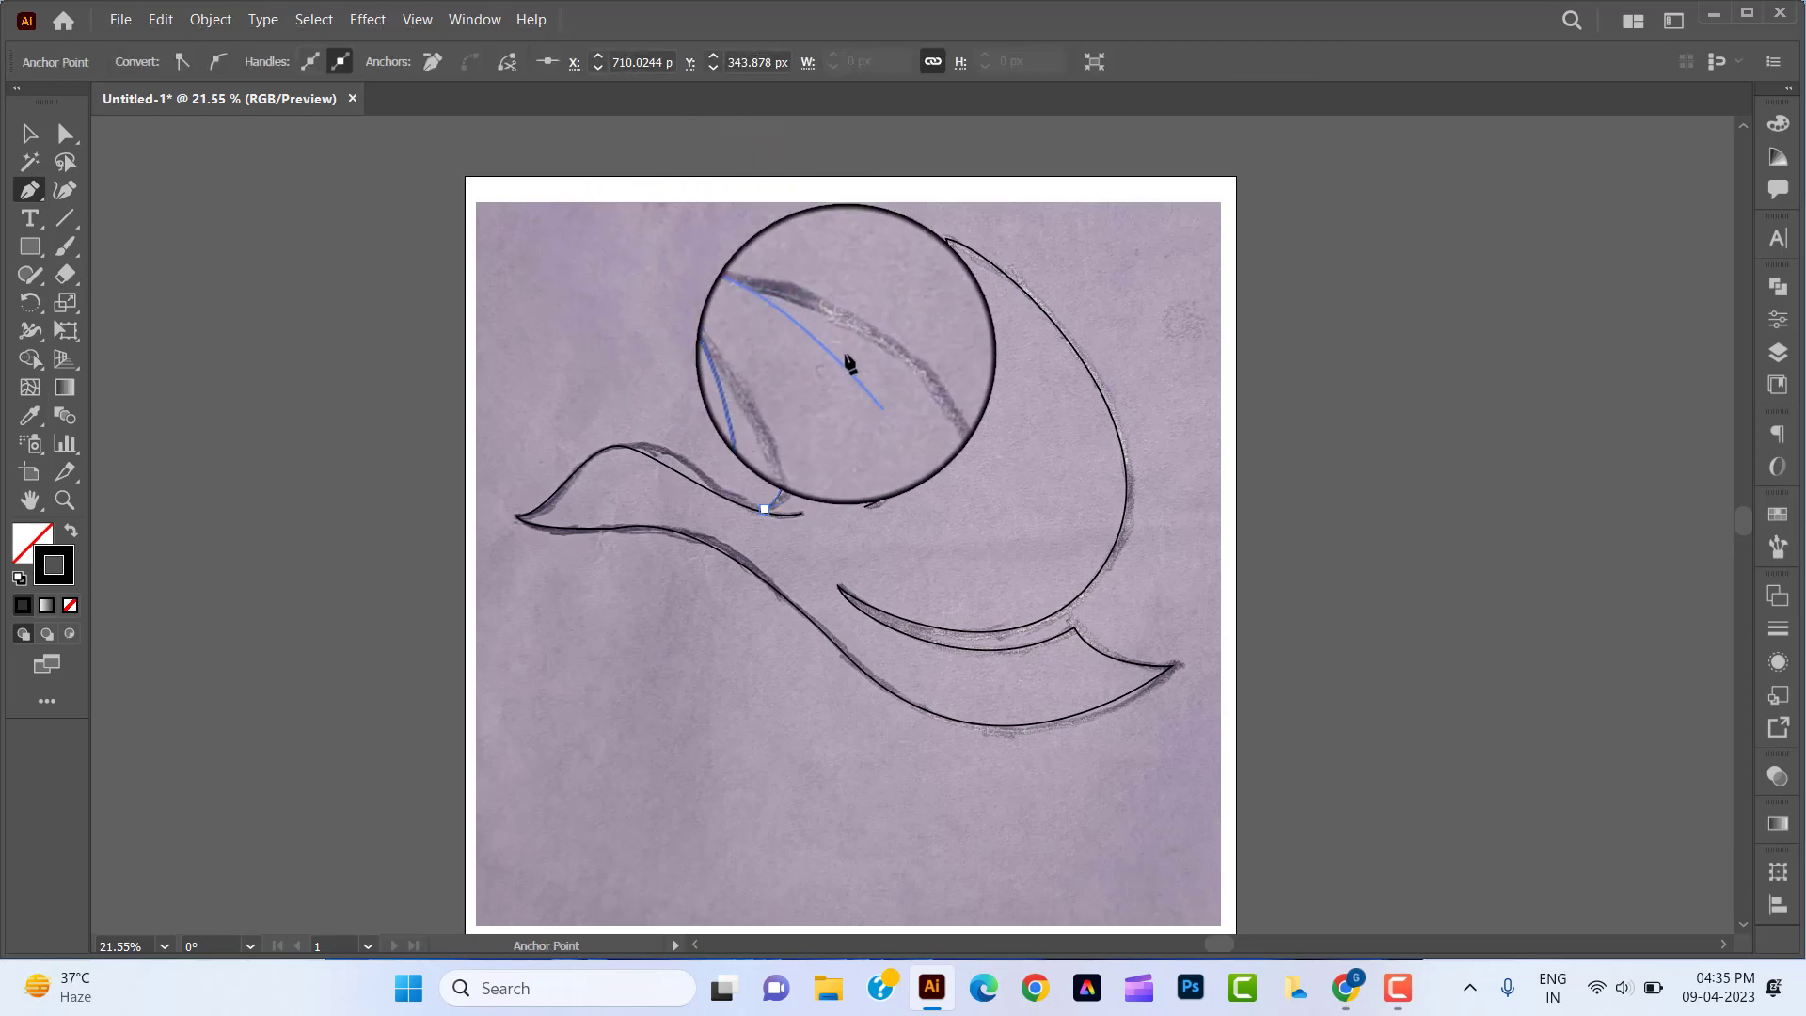
pyautogui.moveTo(923, 454); pyautogui.dragTo(909, 529)
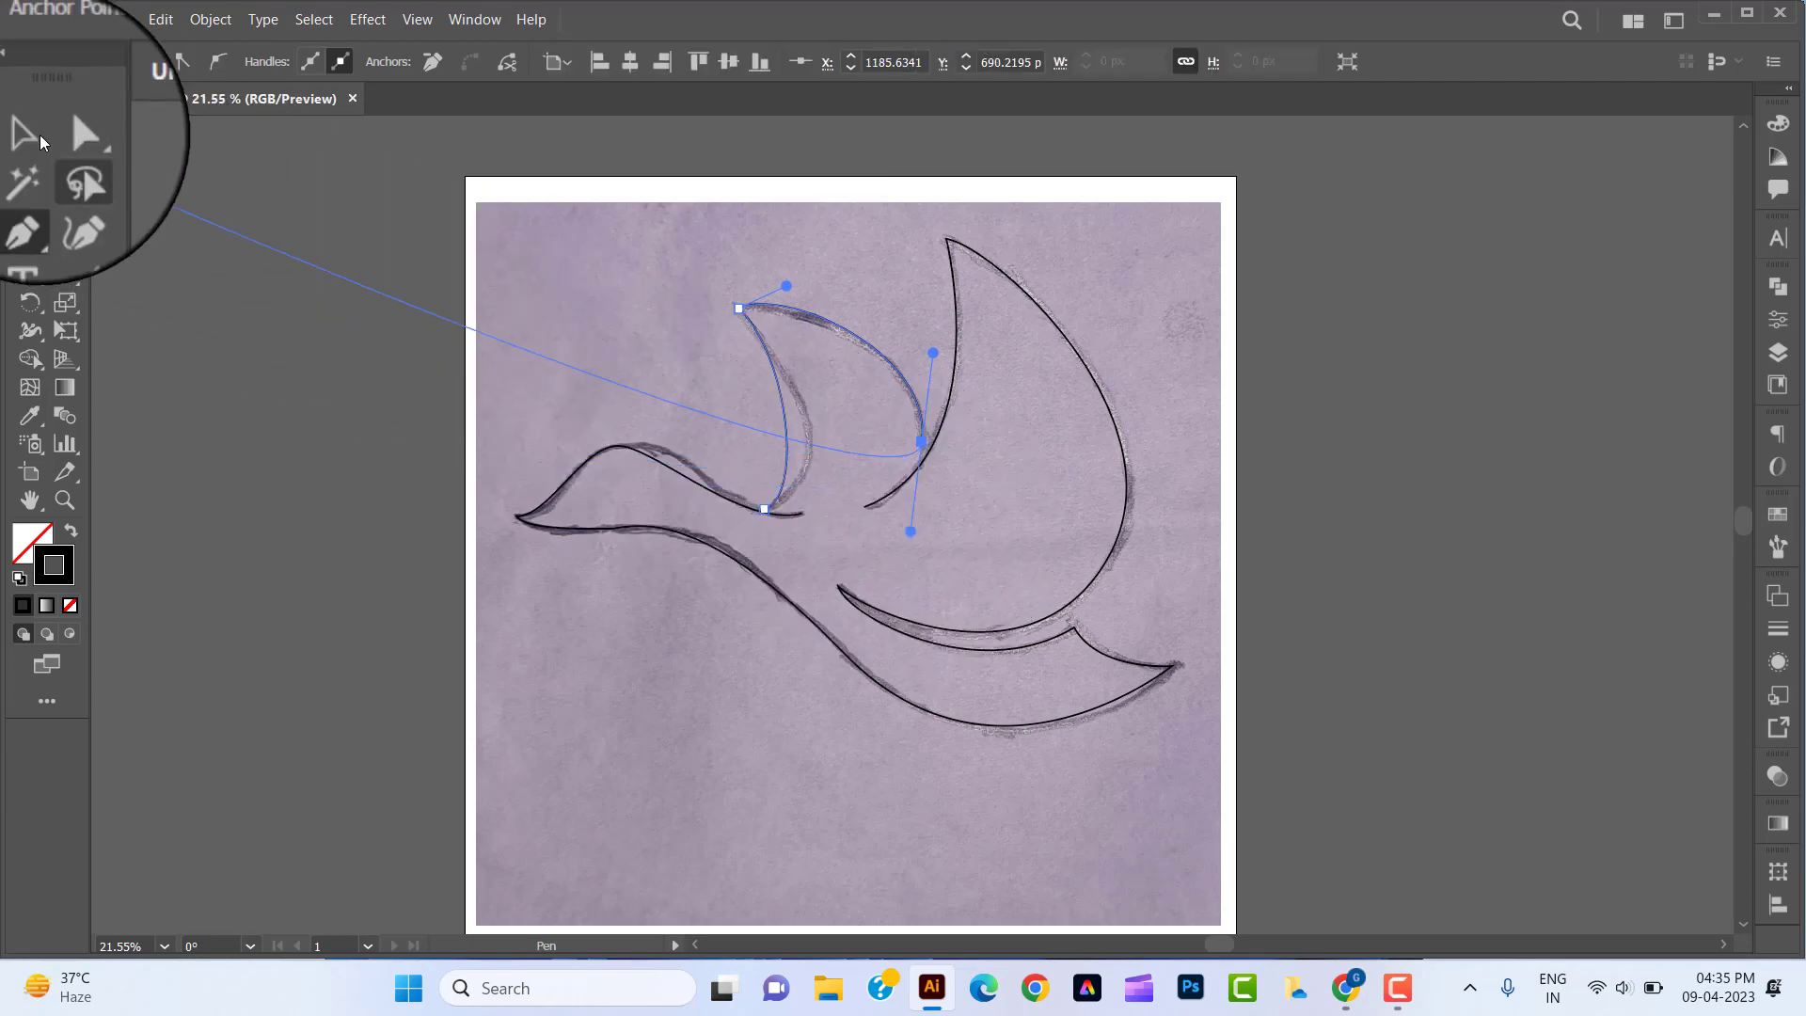
pyautogui.click(29, 133)
pyautogui.click(259, 420)
# Step: Reshape the head and back-of-neck curve to follow the sketch by adjusting the handles of the head, neck and beak anchors
pyautogui.click(65, 500)
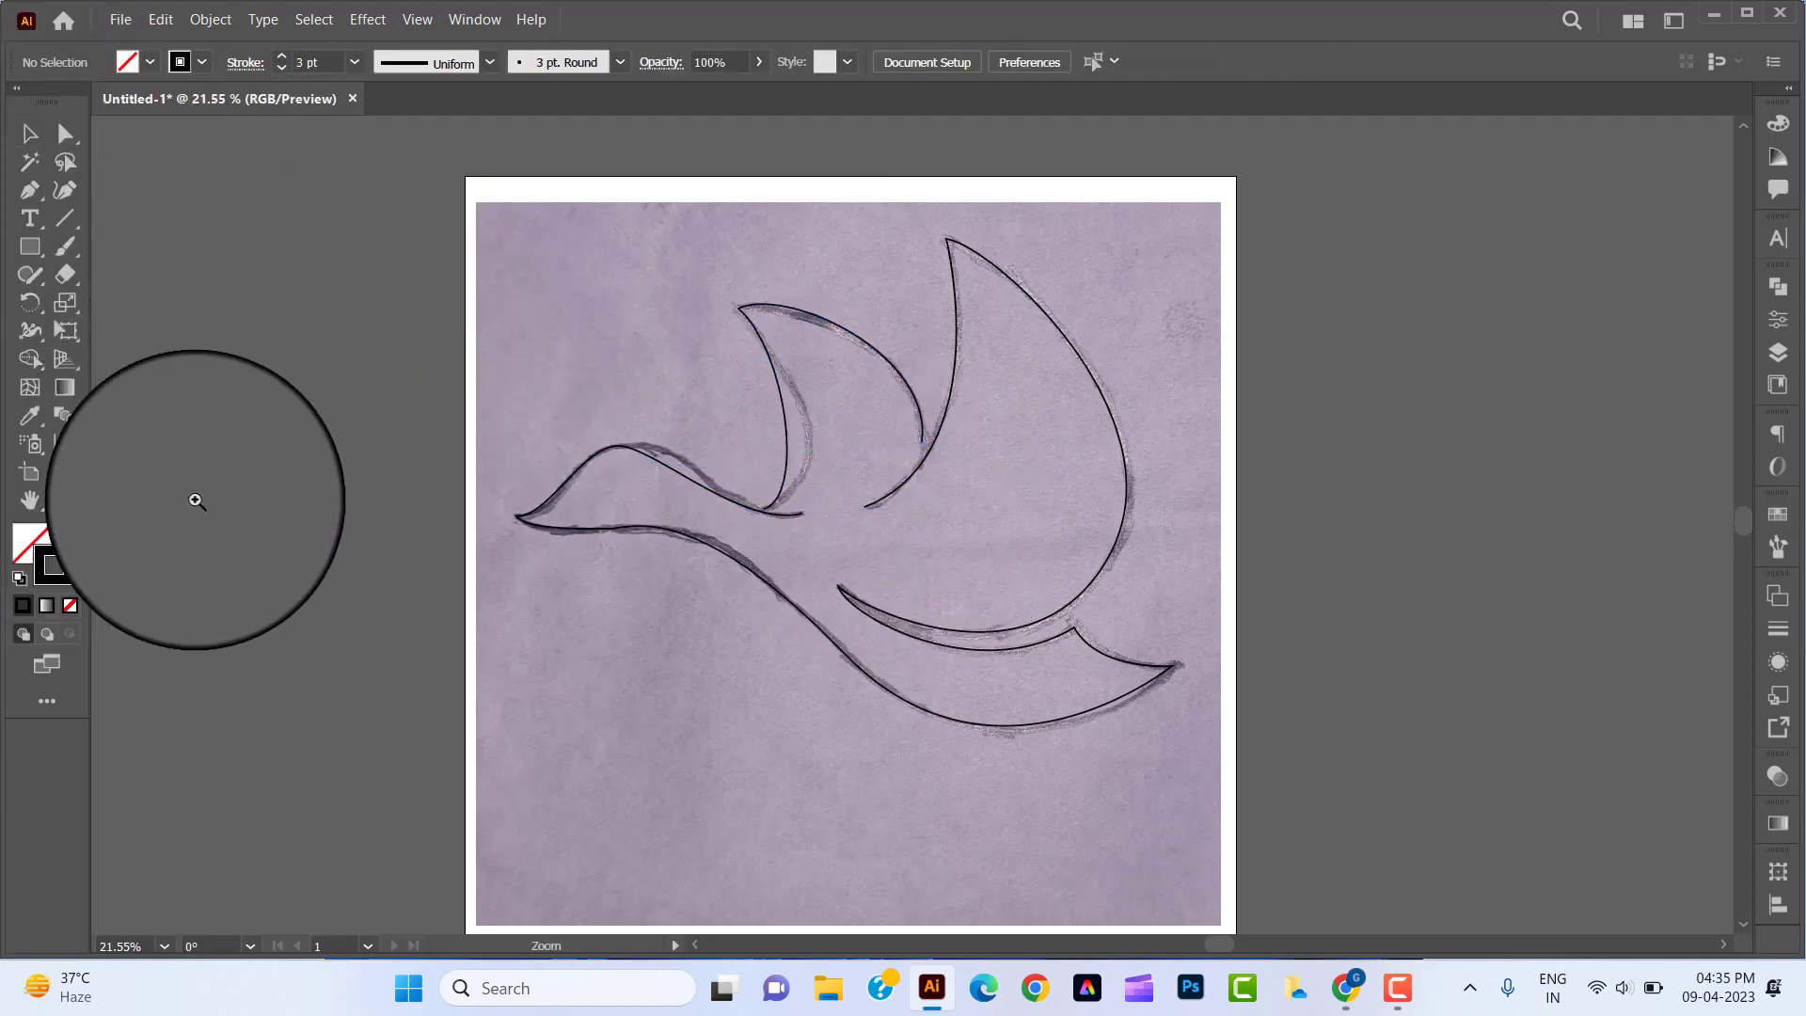
pyautogui.moveTo(647, 478); pyautogui.dragTo(746, 529)
pyautogui.click(65, 133)
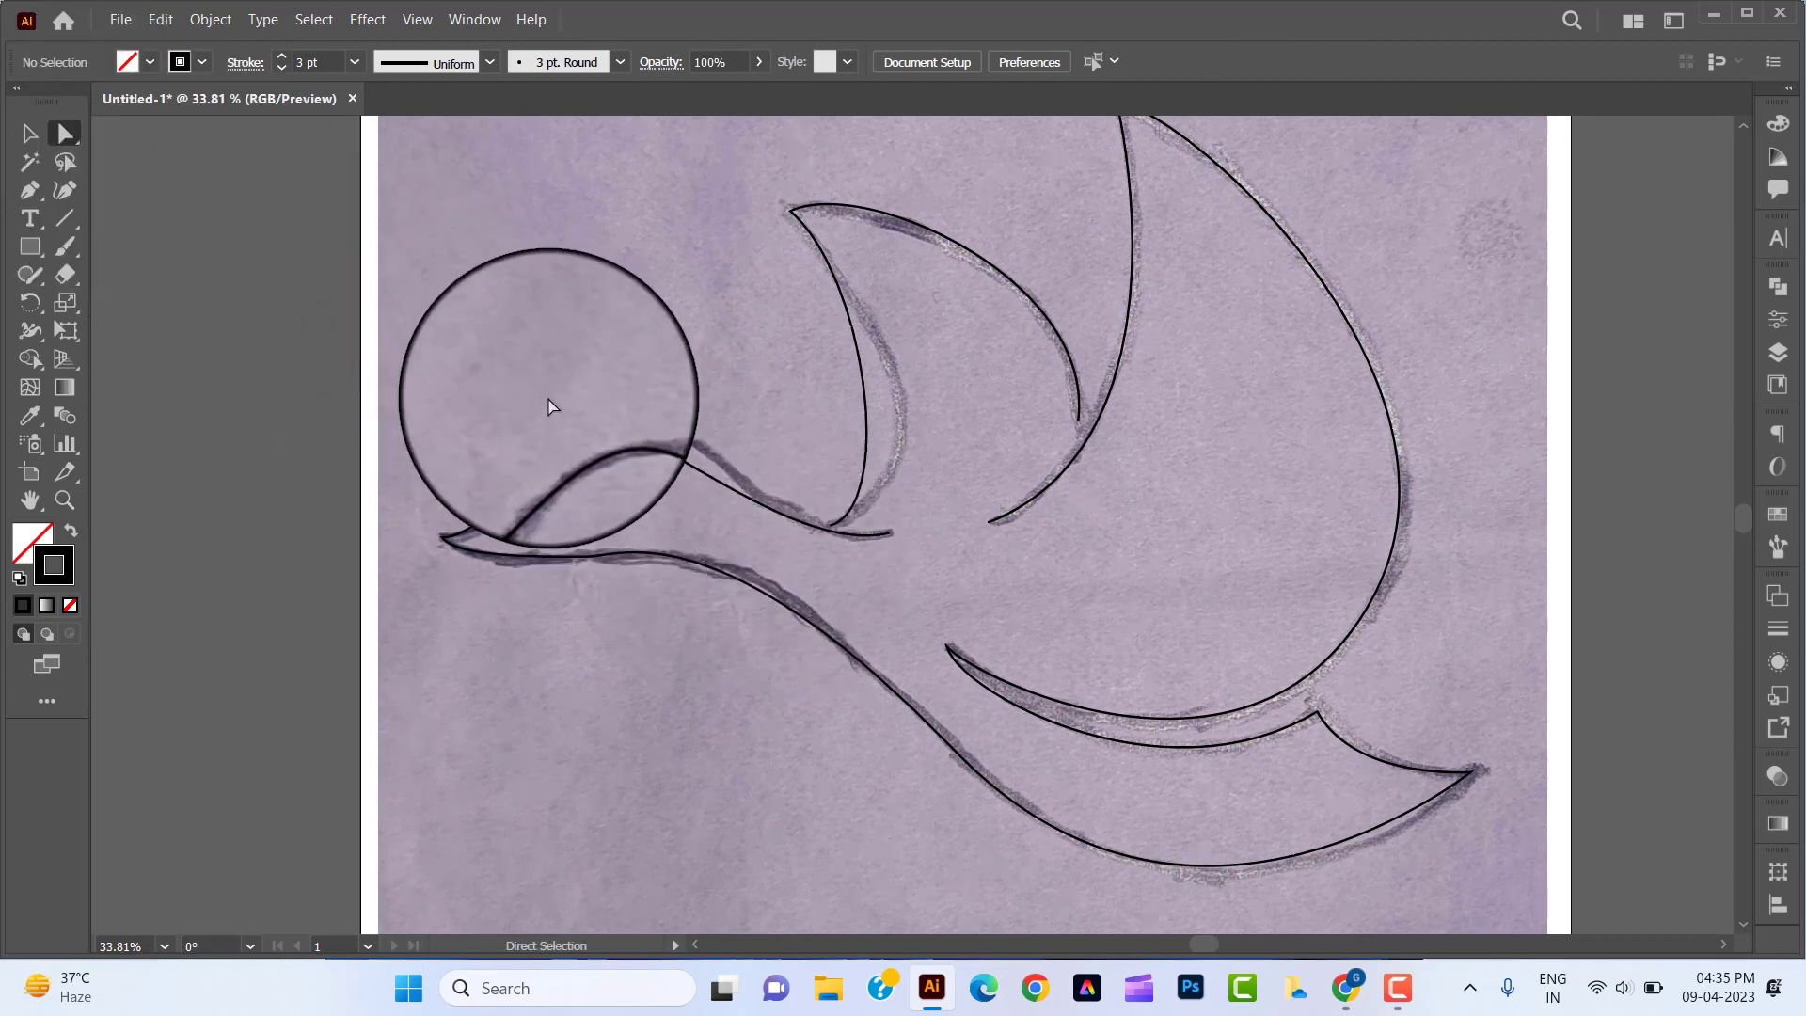
pyautogui.click(598, 428)
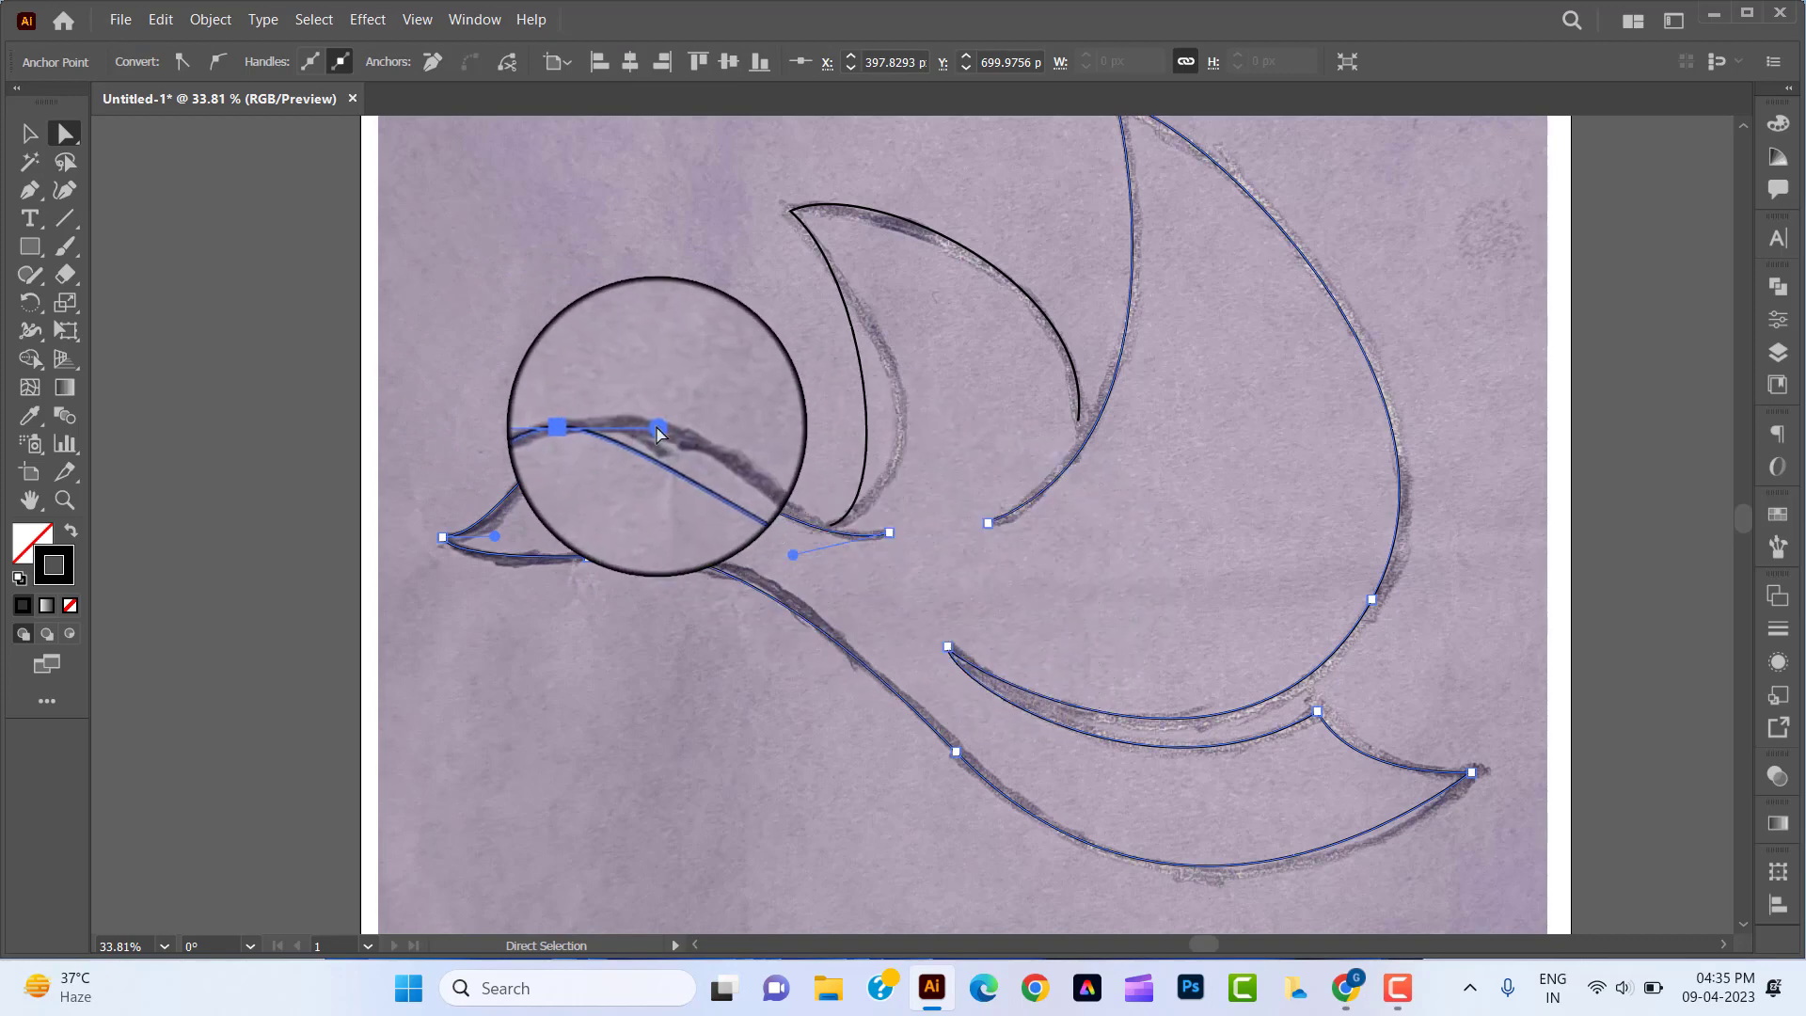
pyautogui.moveTo(657, 428); pyautogui.dragTo(743, 414)
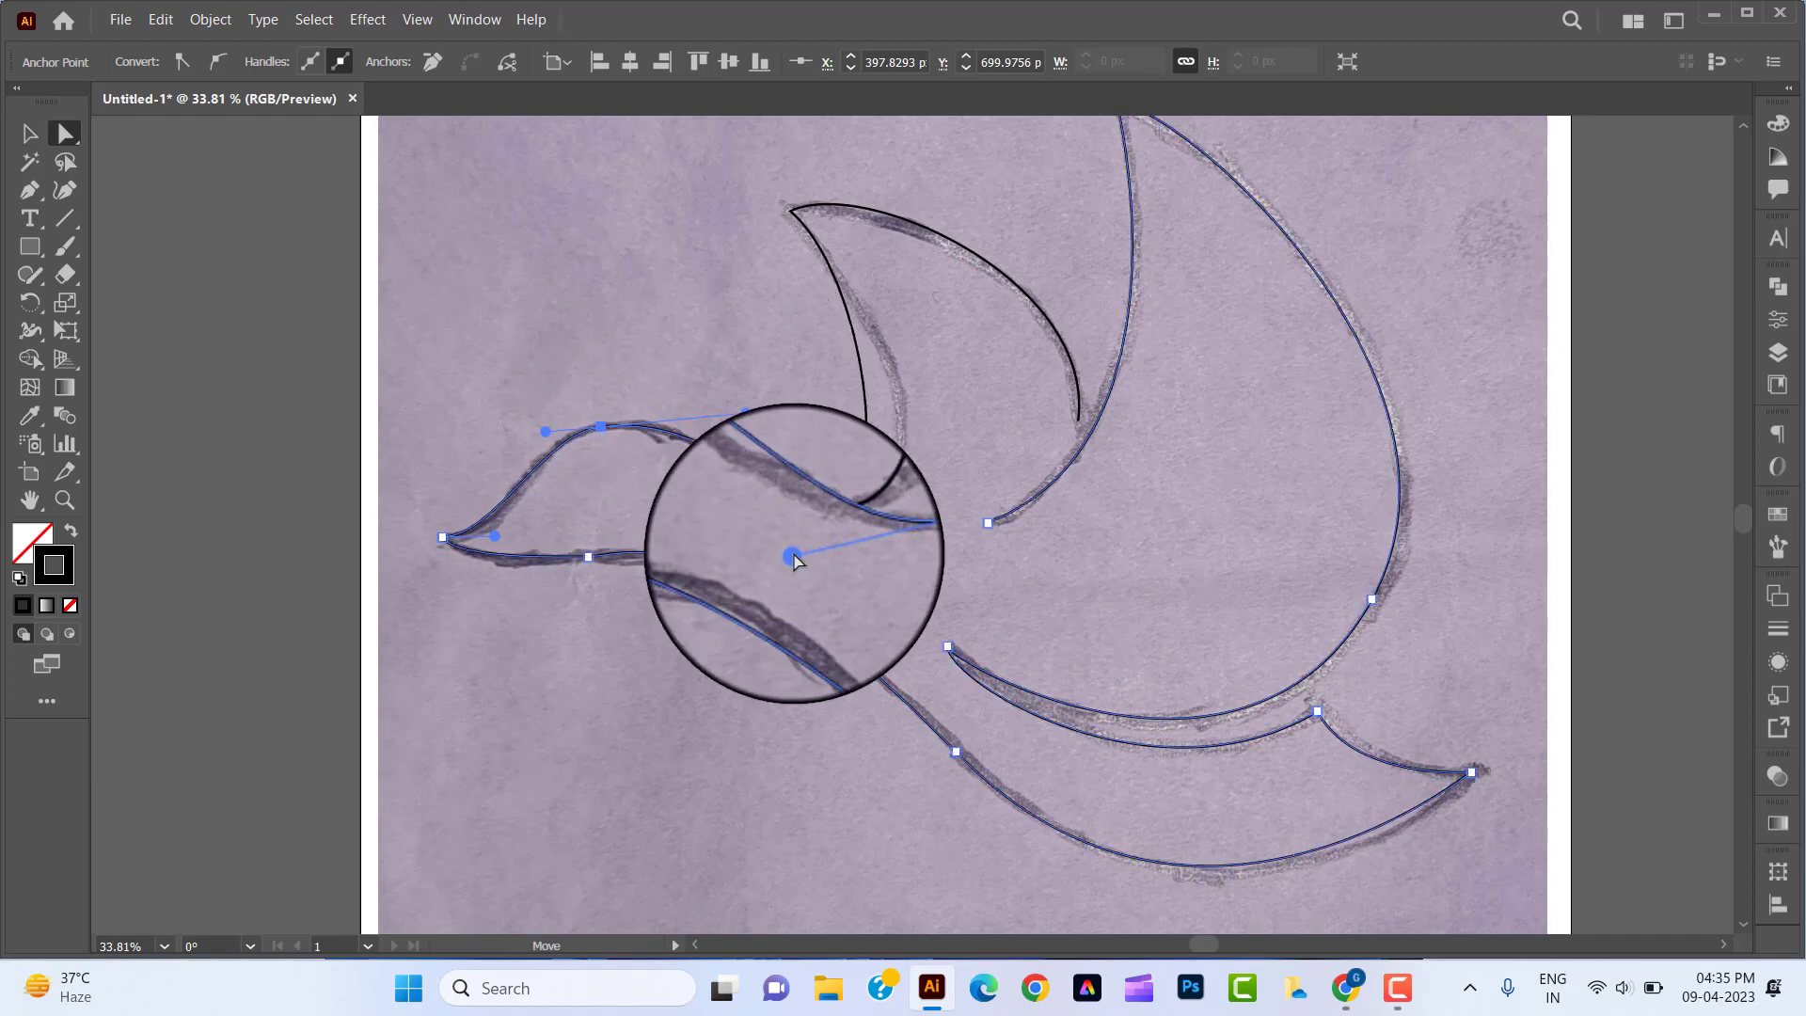
pyautogui.moveTo(793, 560); pyautogui.dragTo(731, 536)
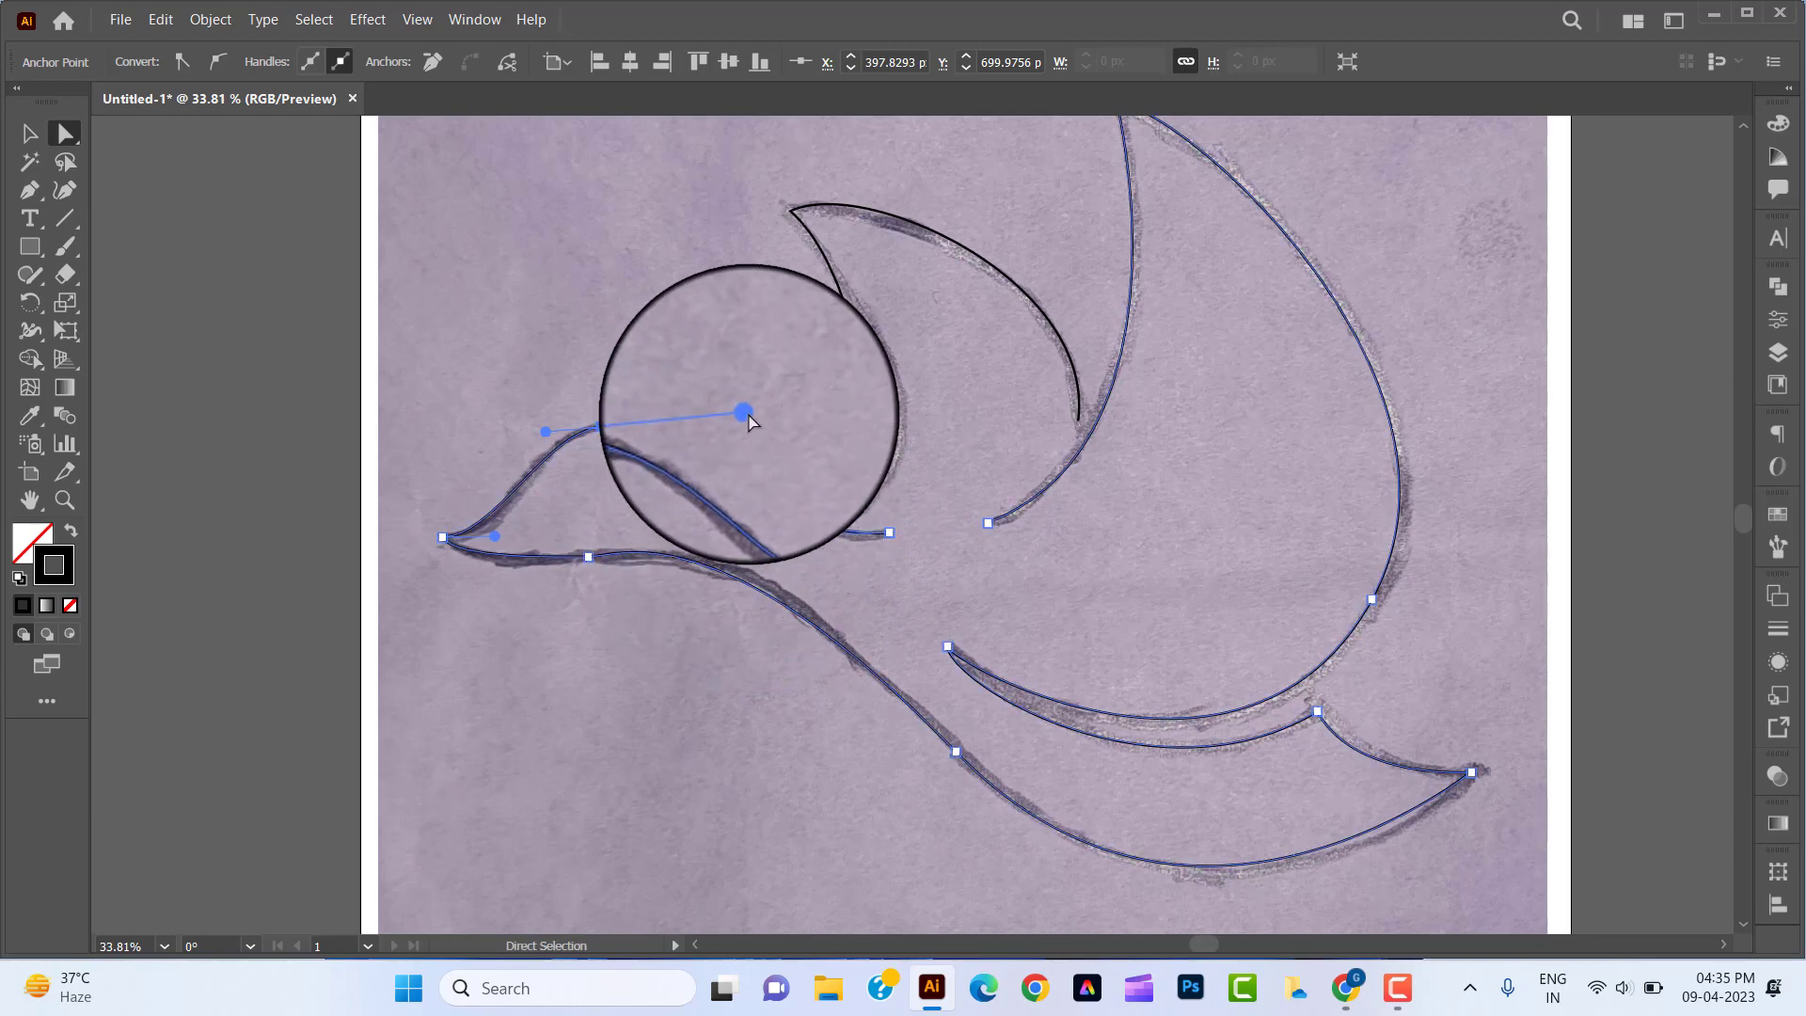
pyautogui.moveTo(745, 409); pyautogui.dragTo(758, 396)
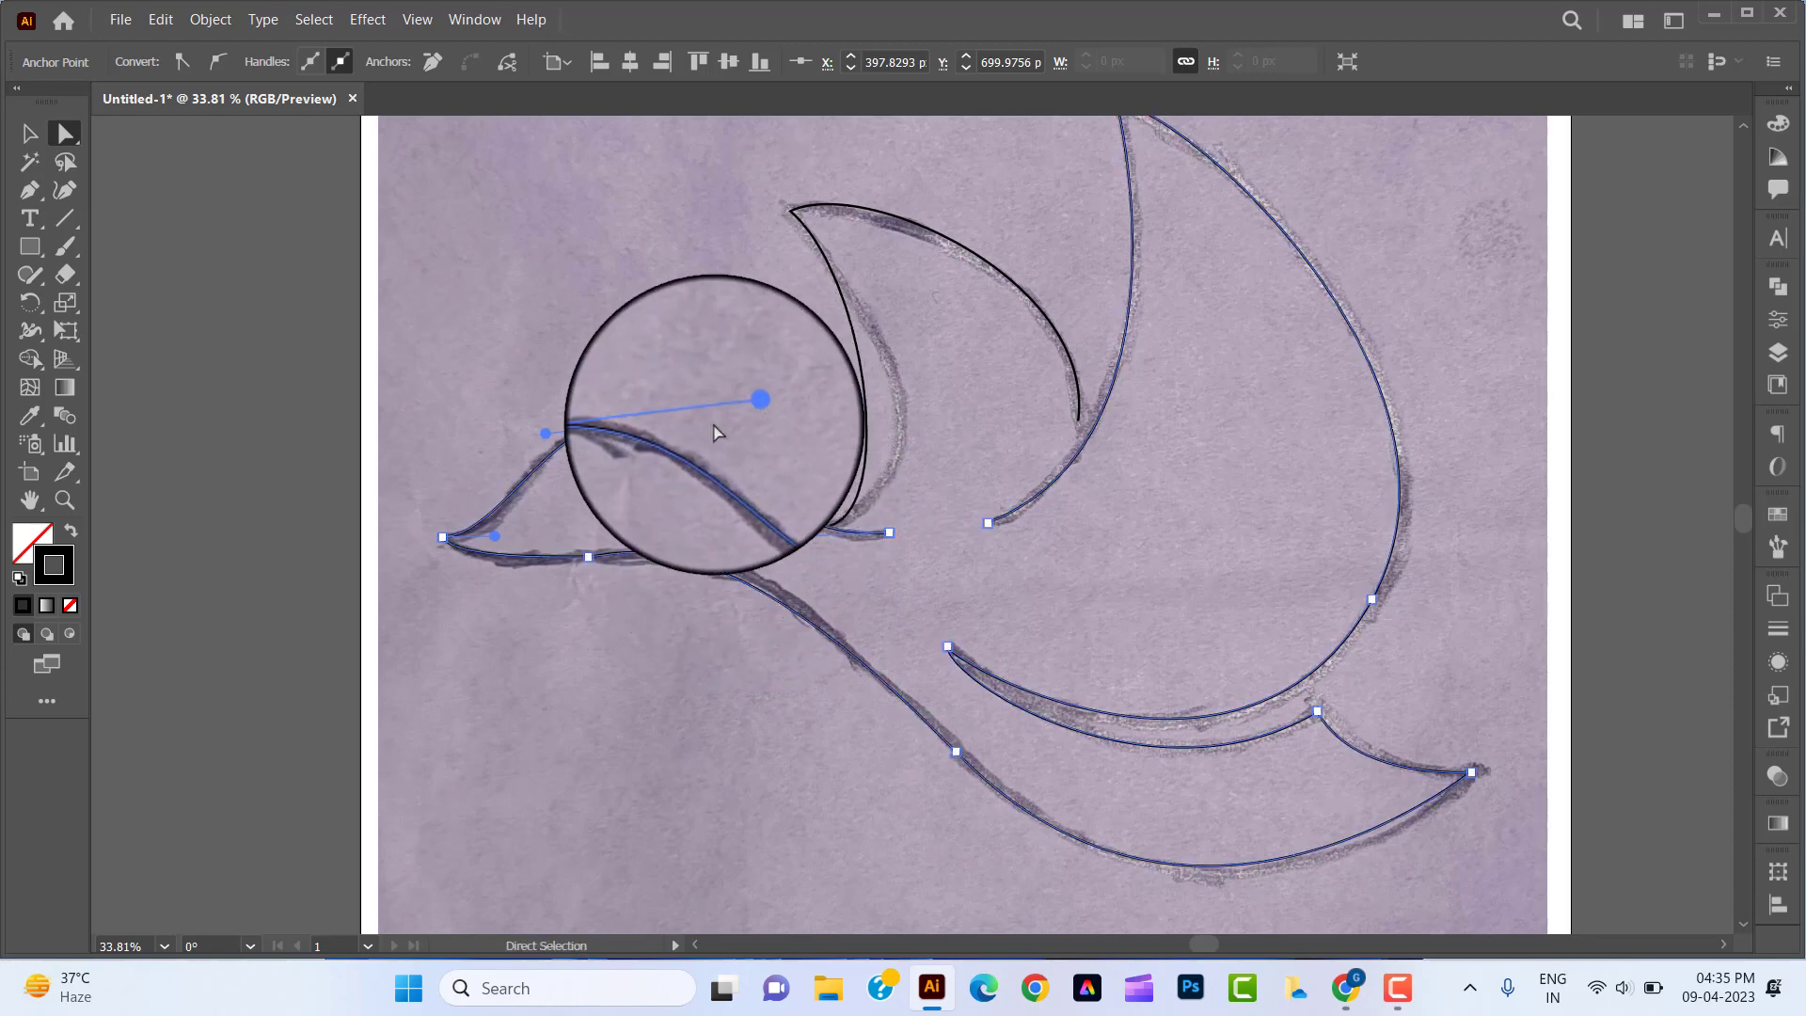
pyautogui.moveTo(489, 531); pyautogui.dragTo(511, 538)
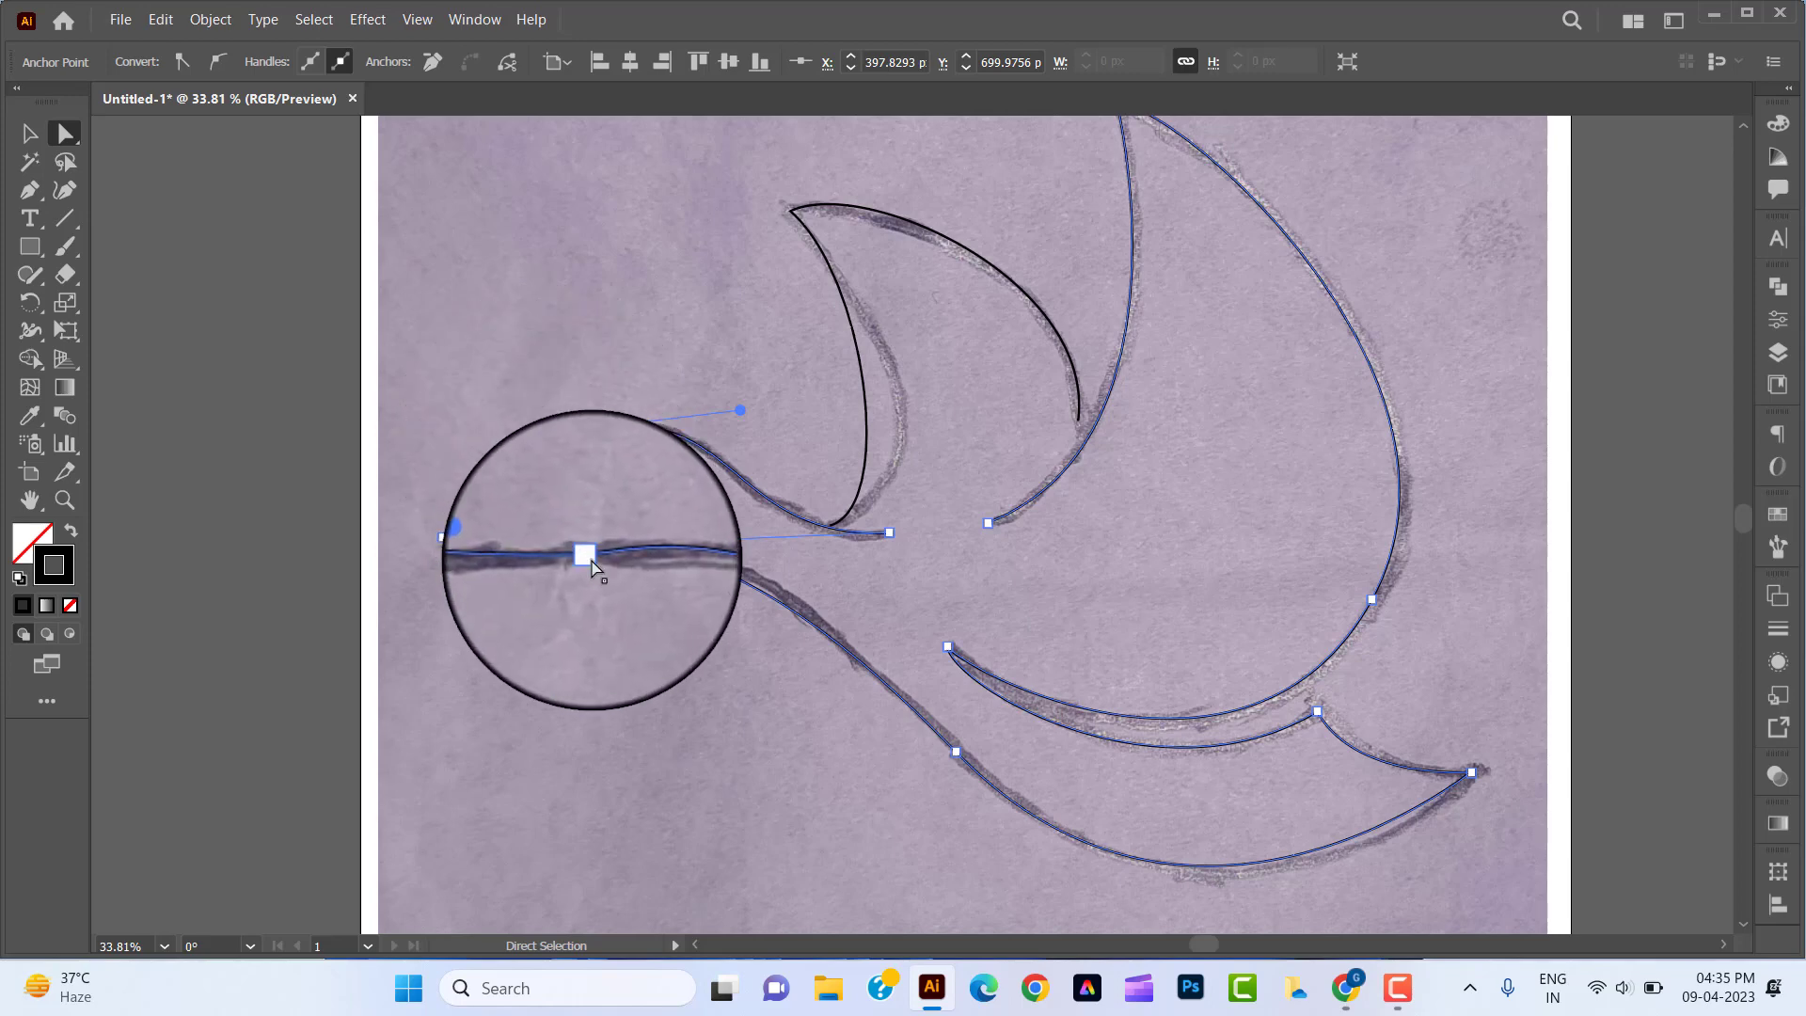
# Step: Adjust the throat anchor and the curve handles around it to follow the sketched line below the beak
pyautogui.moveTo(459, 559); pyautogui.dragTo(484, 567)
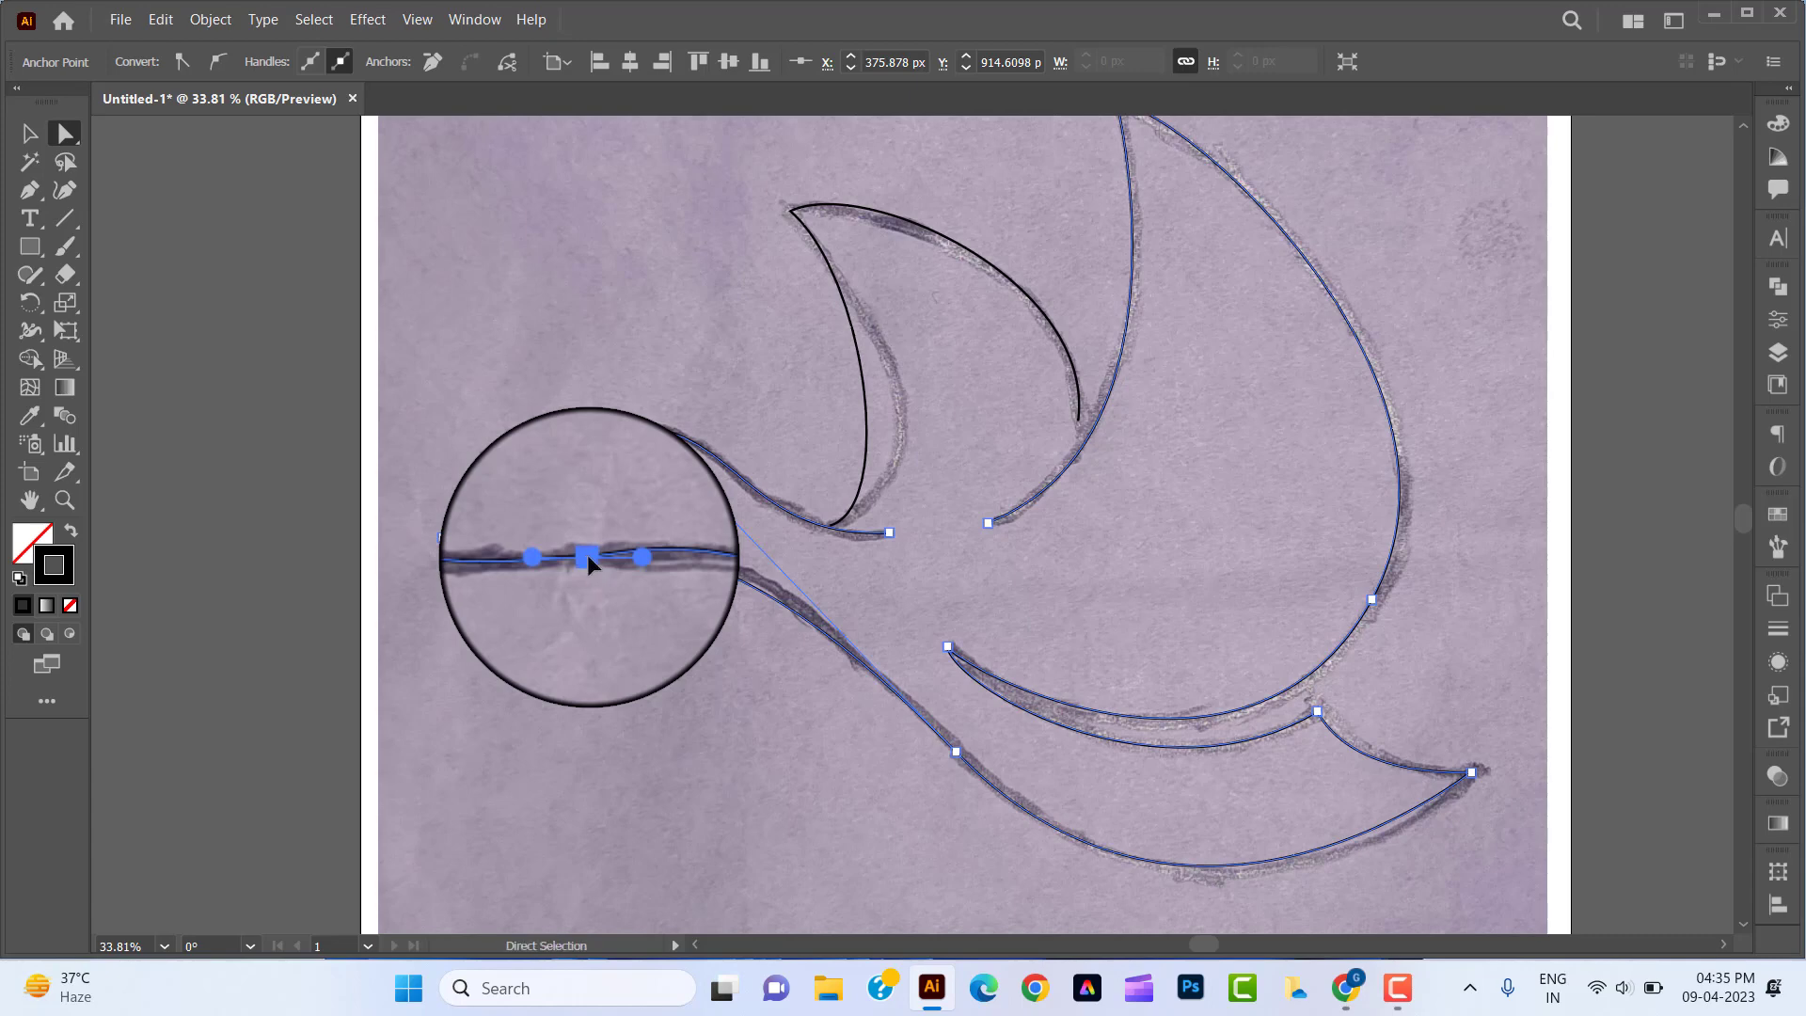
pyautogui.moveTo(619, 561); pyautogui.dragTo(679, 561)
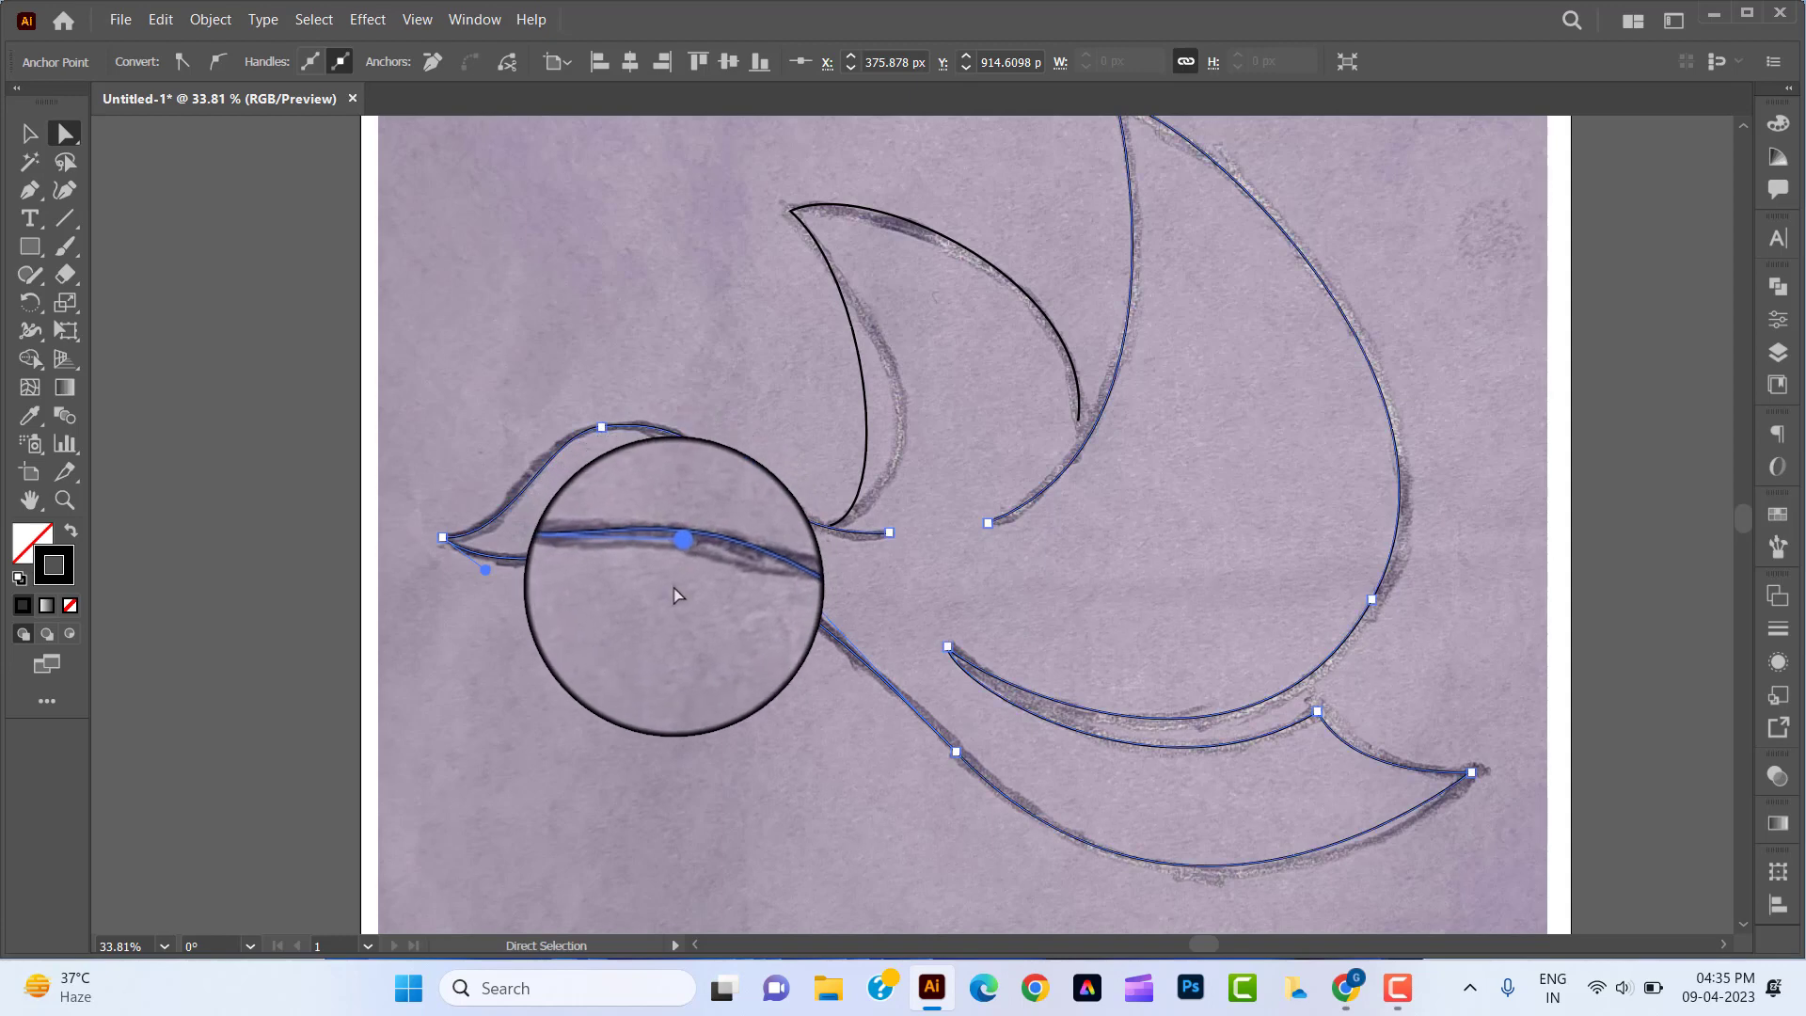
pyautogui.click(677, 596)
pyautogui.click(595, 561)
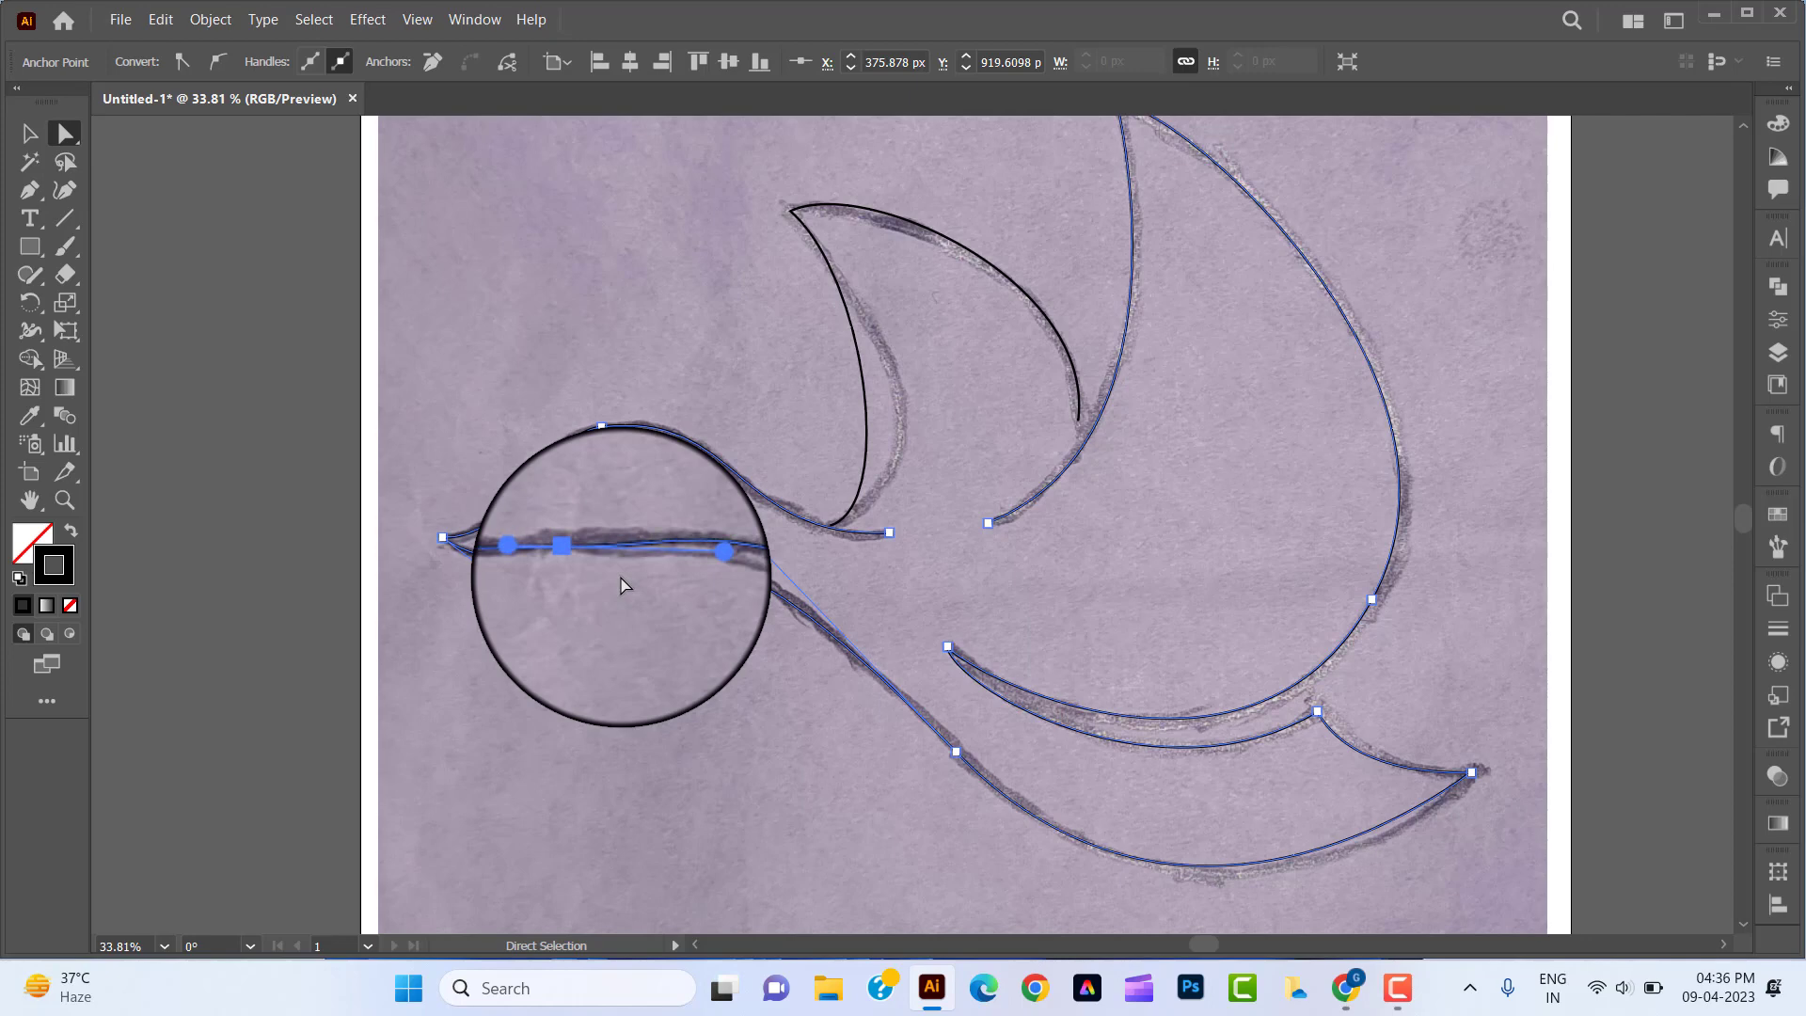
# Step: Delete the throat anchor and reshape the beak-to-belly curve with the handles of its two end anchors to match the sketch
pyautogui.click(28, 198)
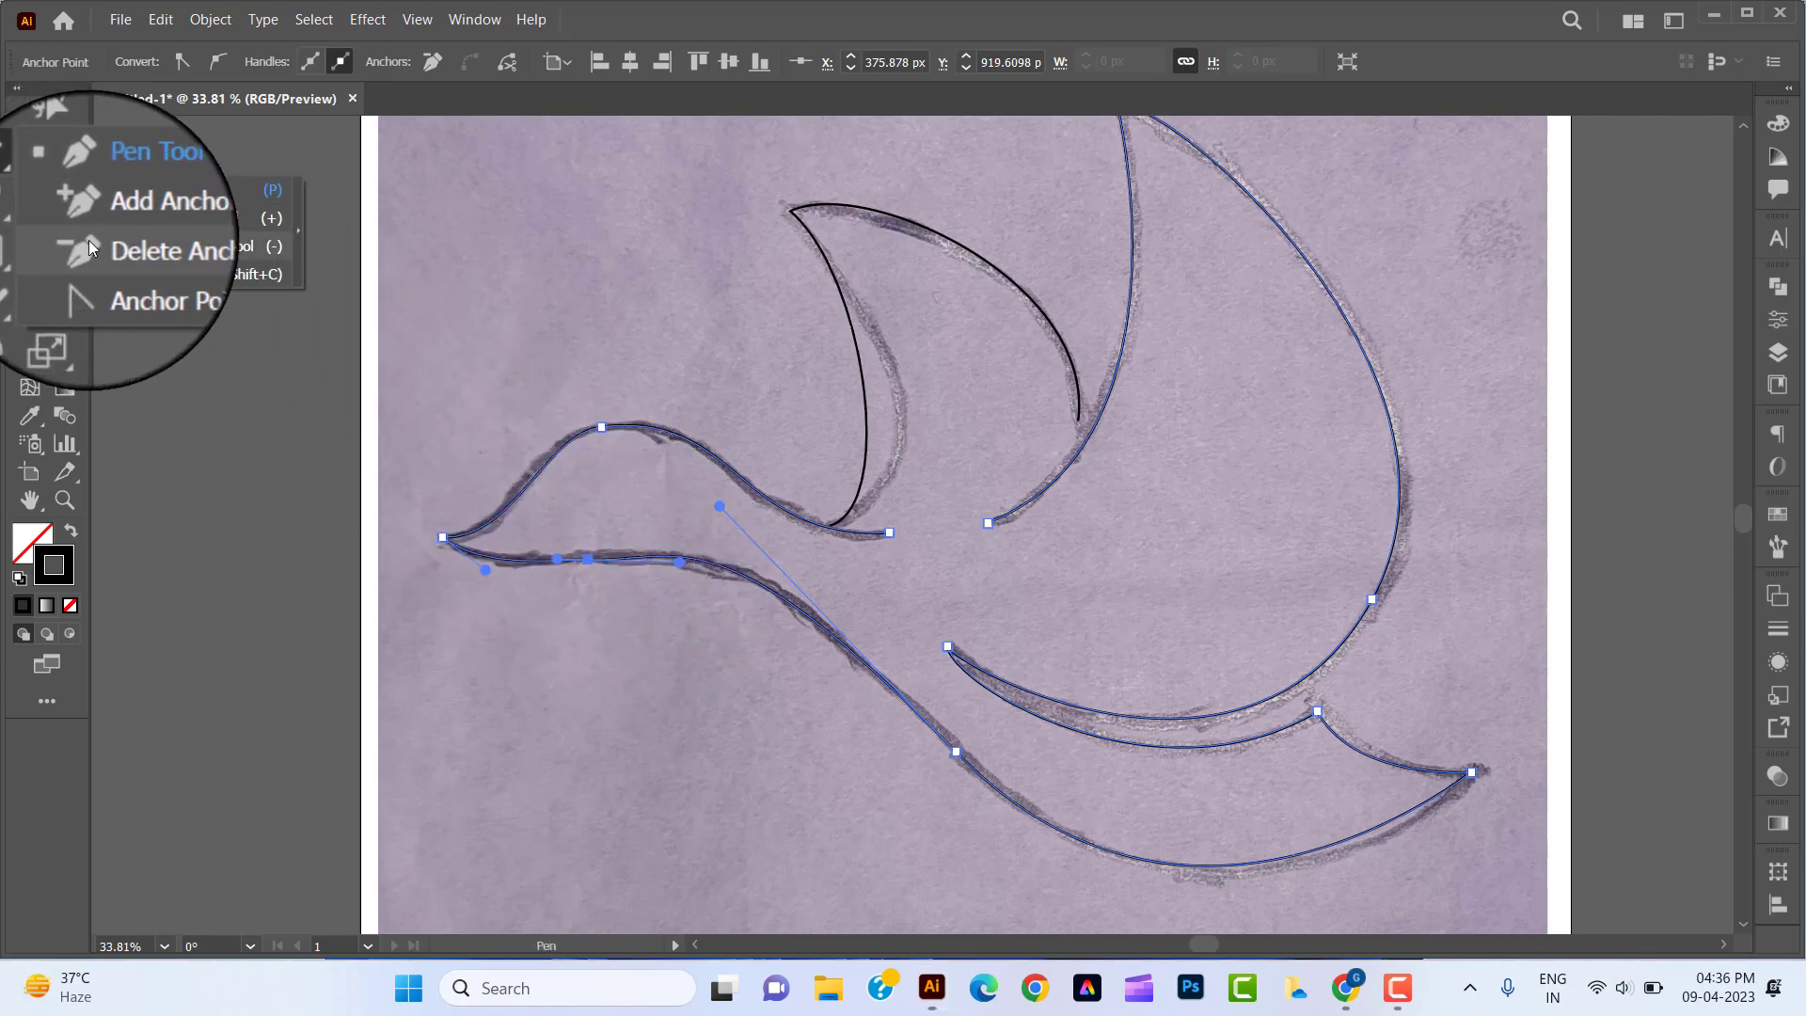
pyautogui.click(90, 241)
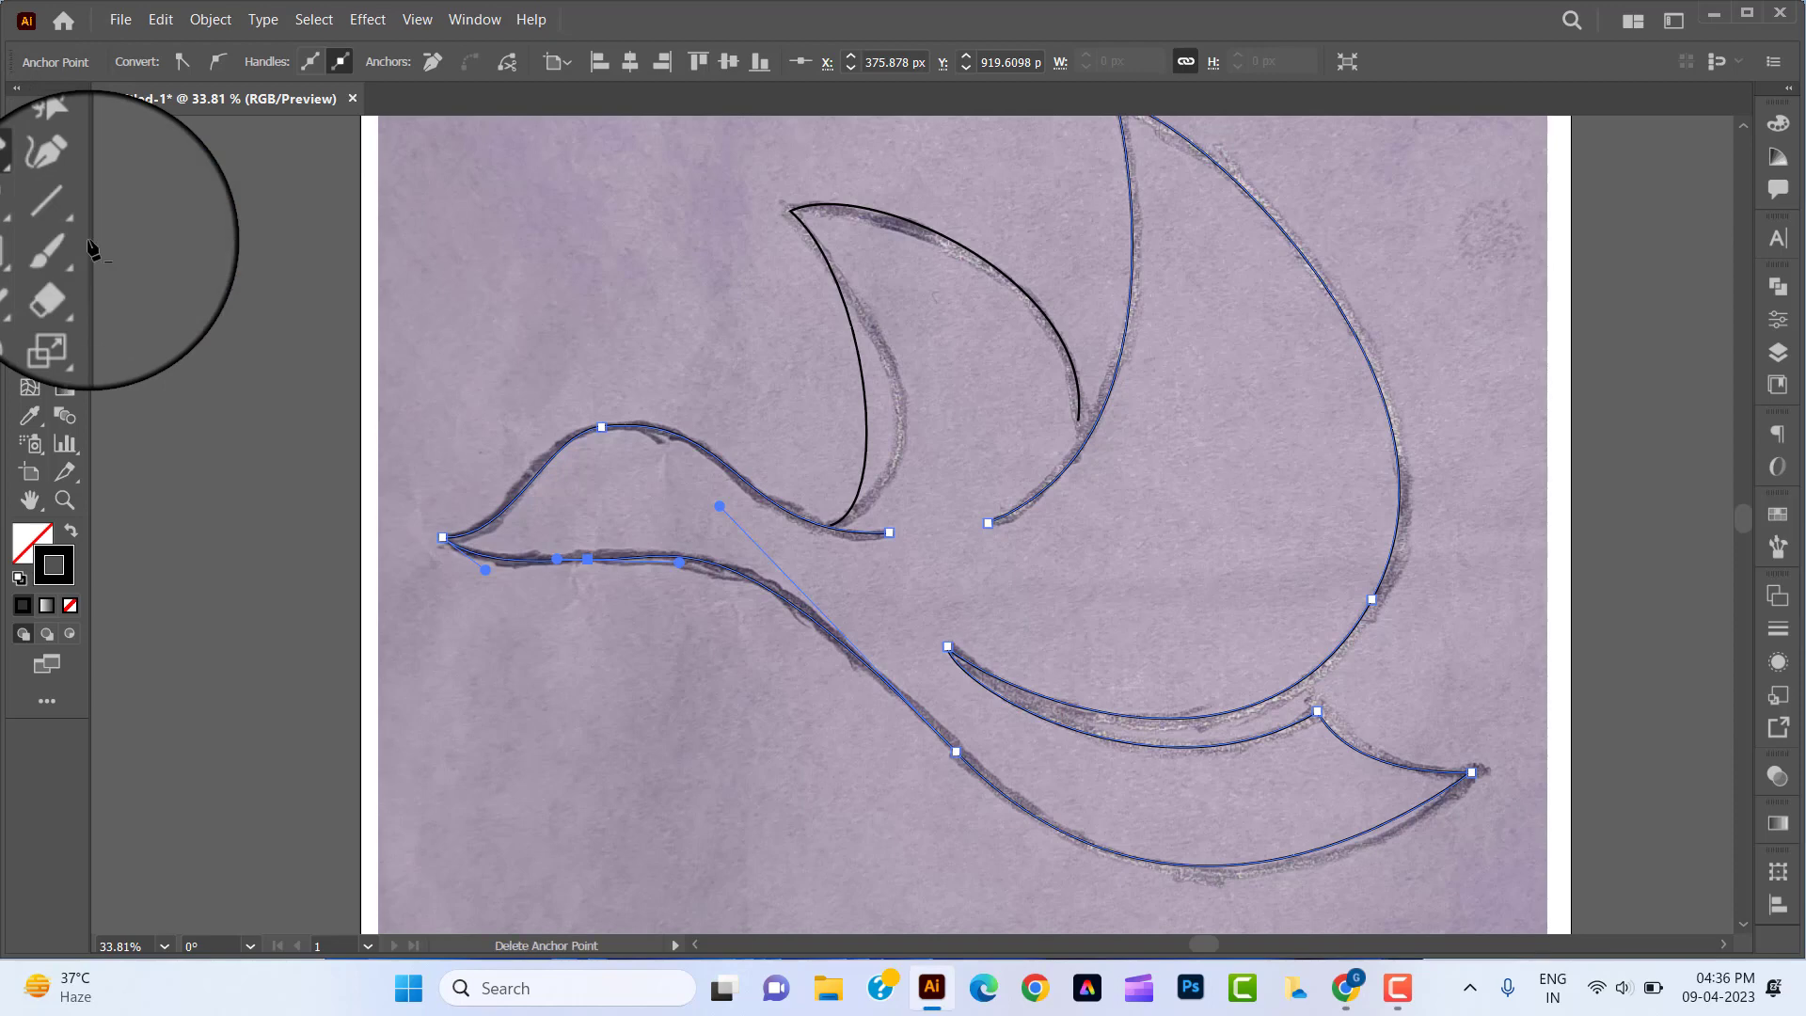
pyautogui.click(588, 566)
pyautogui.press('a')
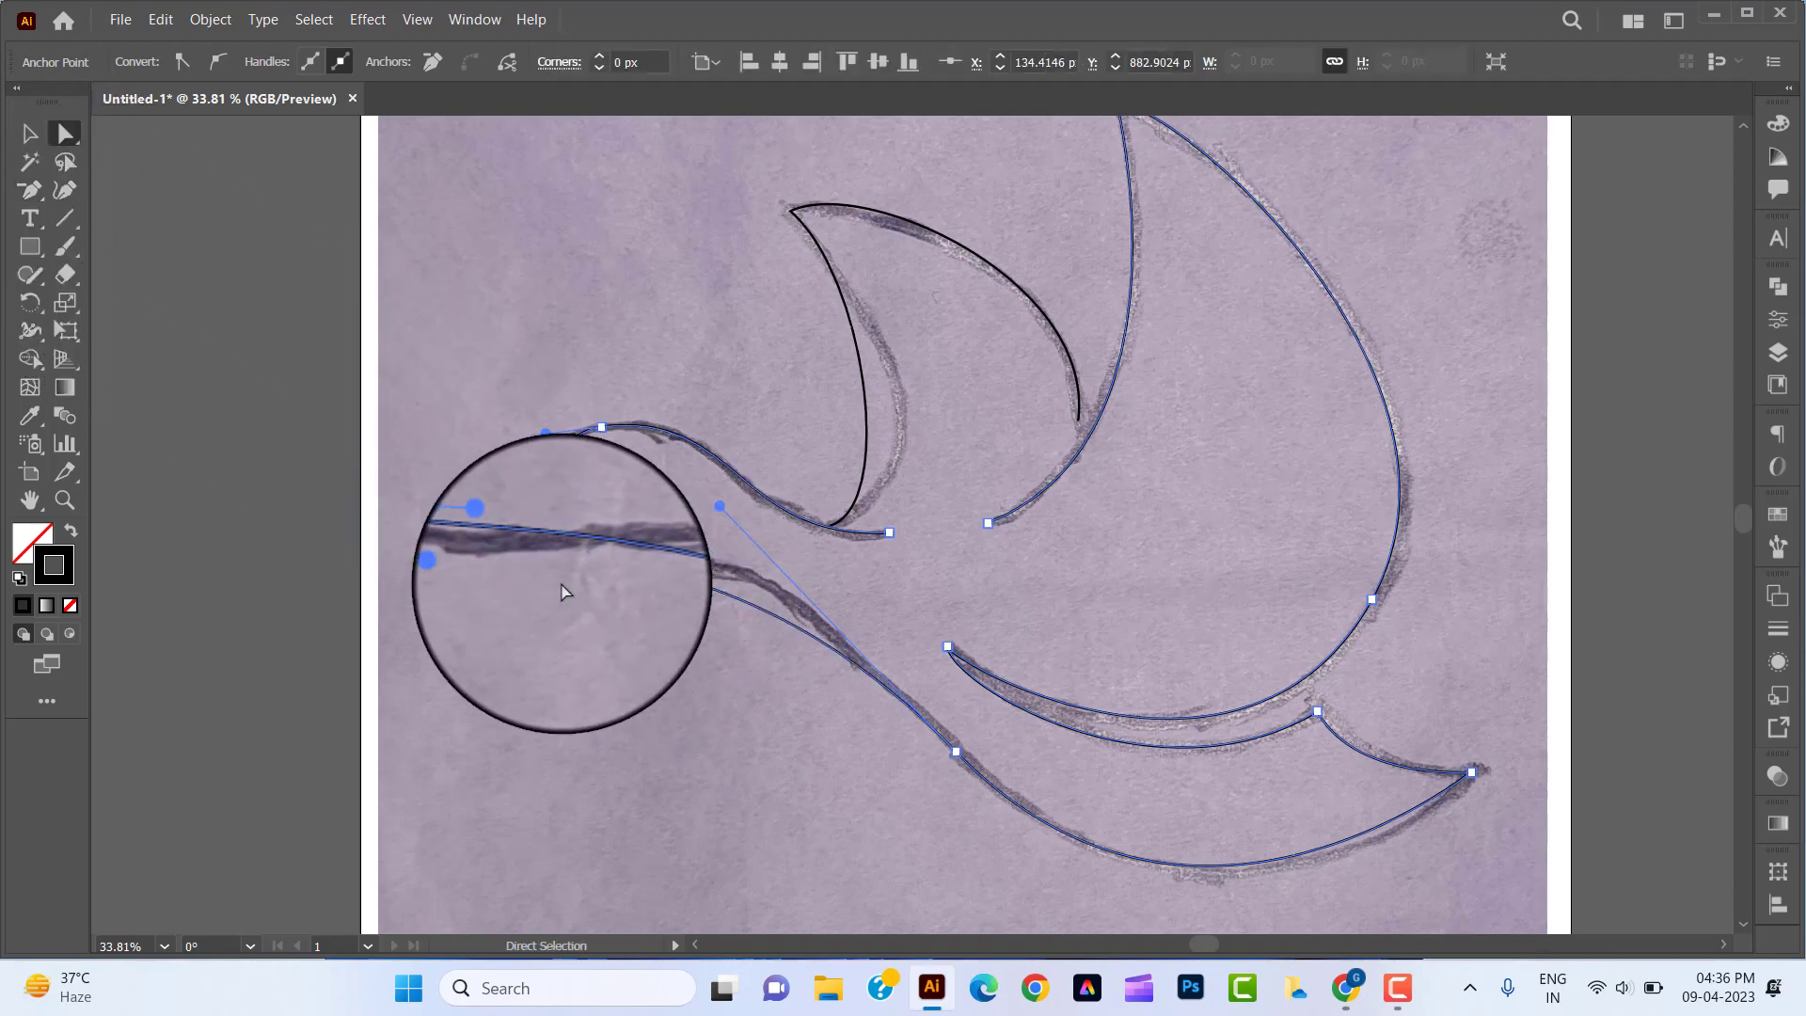
pyautogui.moveTo(485, 569); pyautogui.dragTo(538, 604)
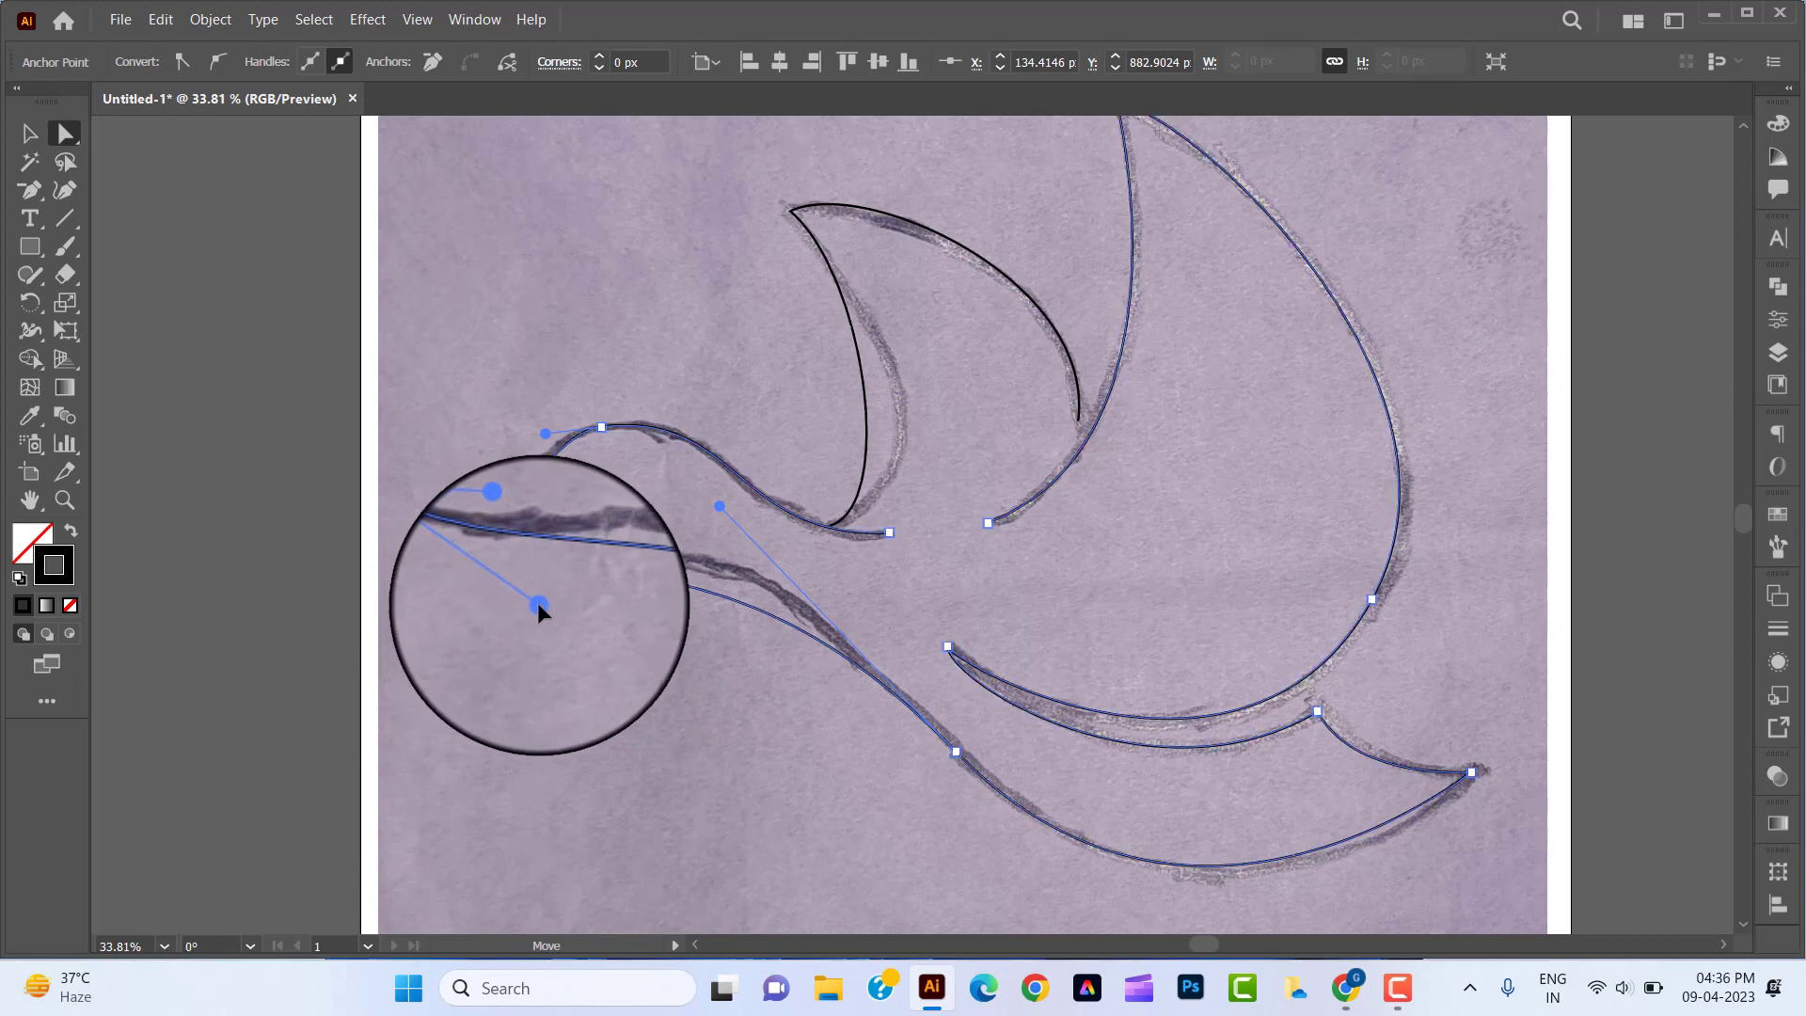
pyautogui.moveTo(718, 505); pyautogui.dragTo(660, 423)
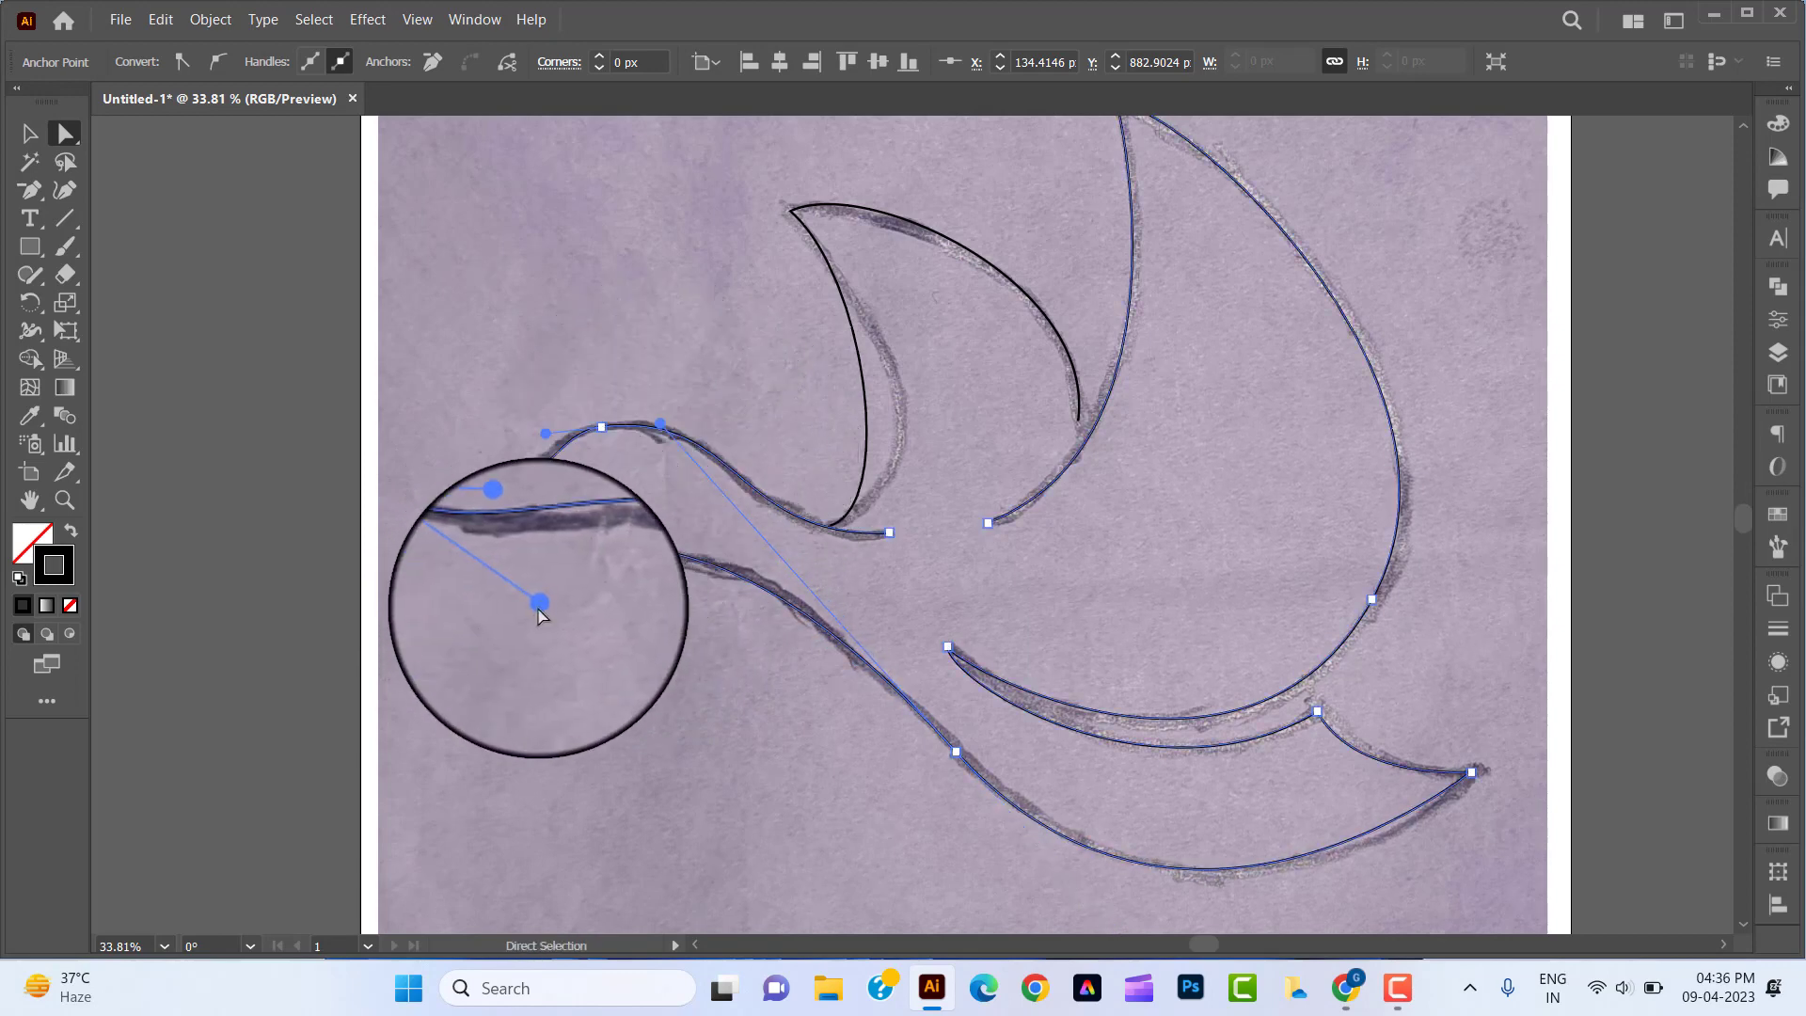
pyautogui.moveTo(538, 610); pyautogui.dragTo(581, 619)
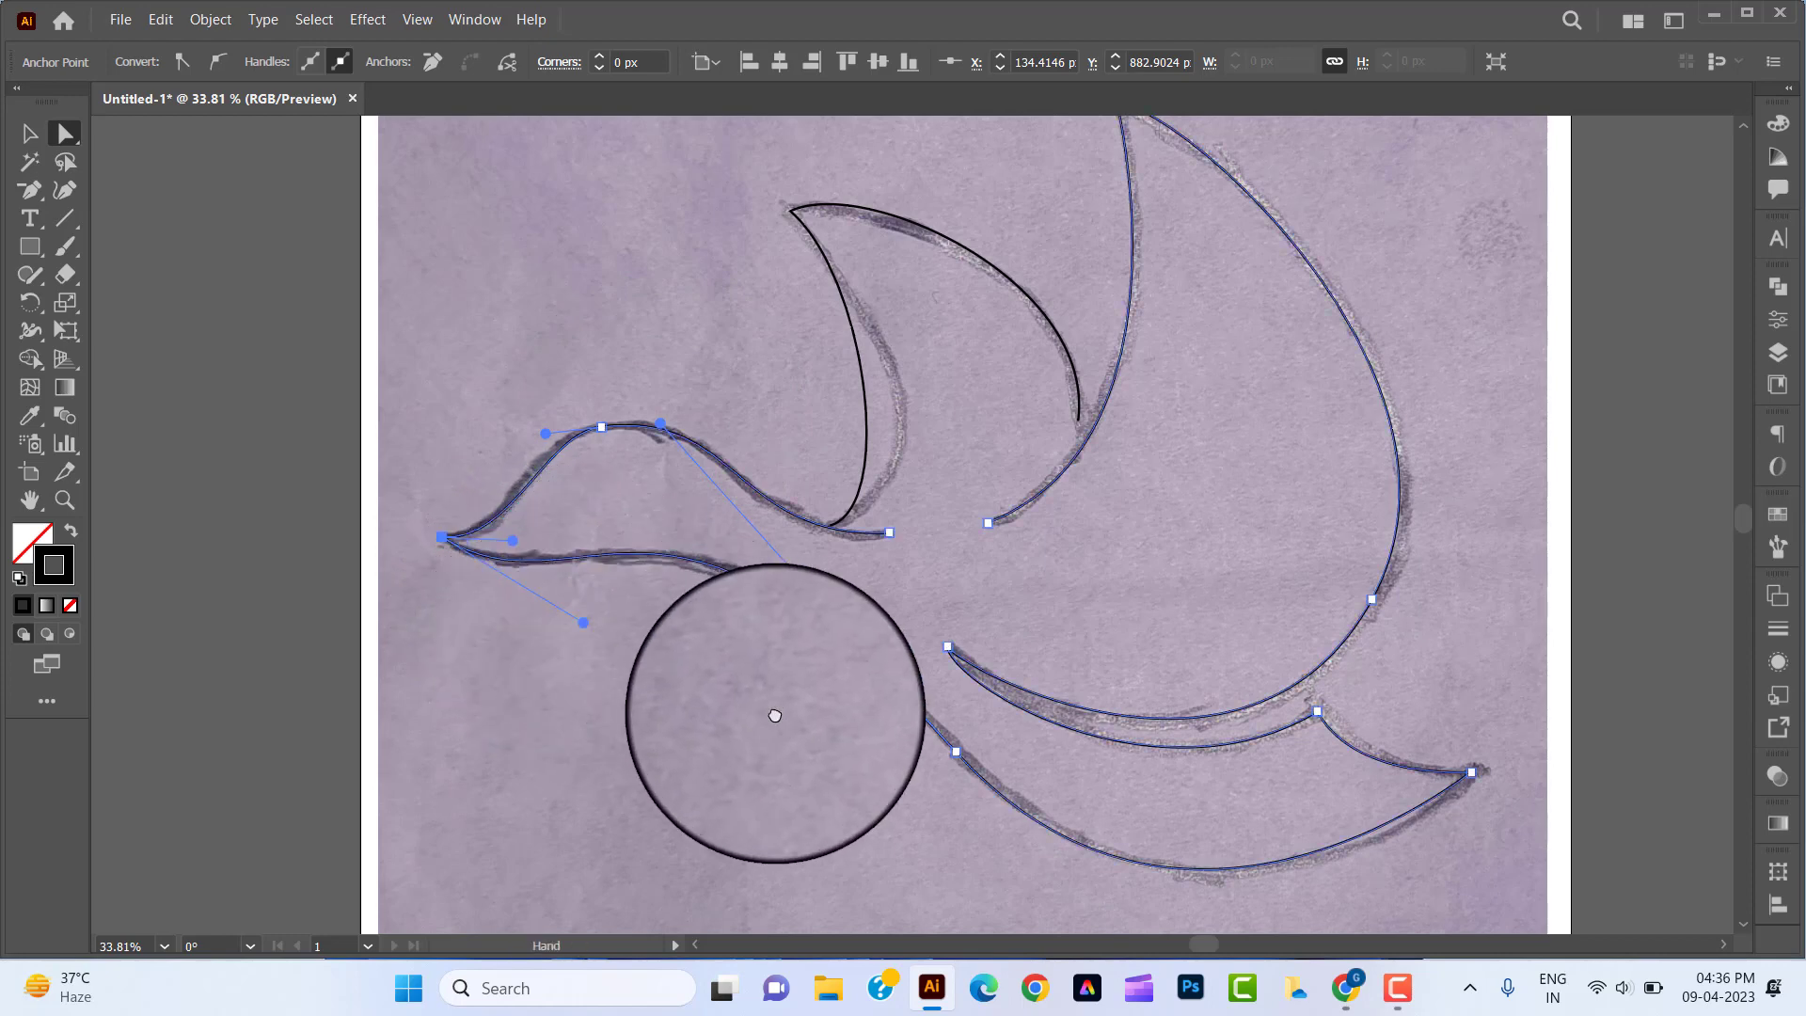
# Step: Adjust the lower handle of the belly anchor to refit the throat and belly curve to the sketch
pyautogui.moveTo(751, 705); pyautogui.dragTo(582, 593)
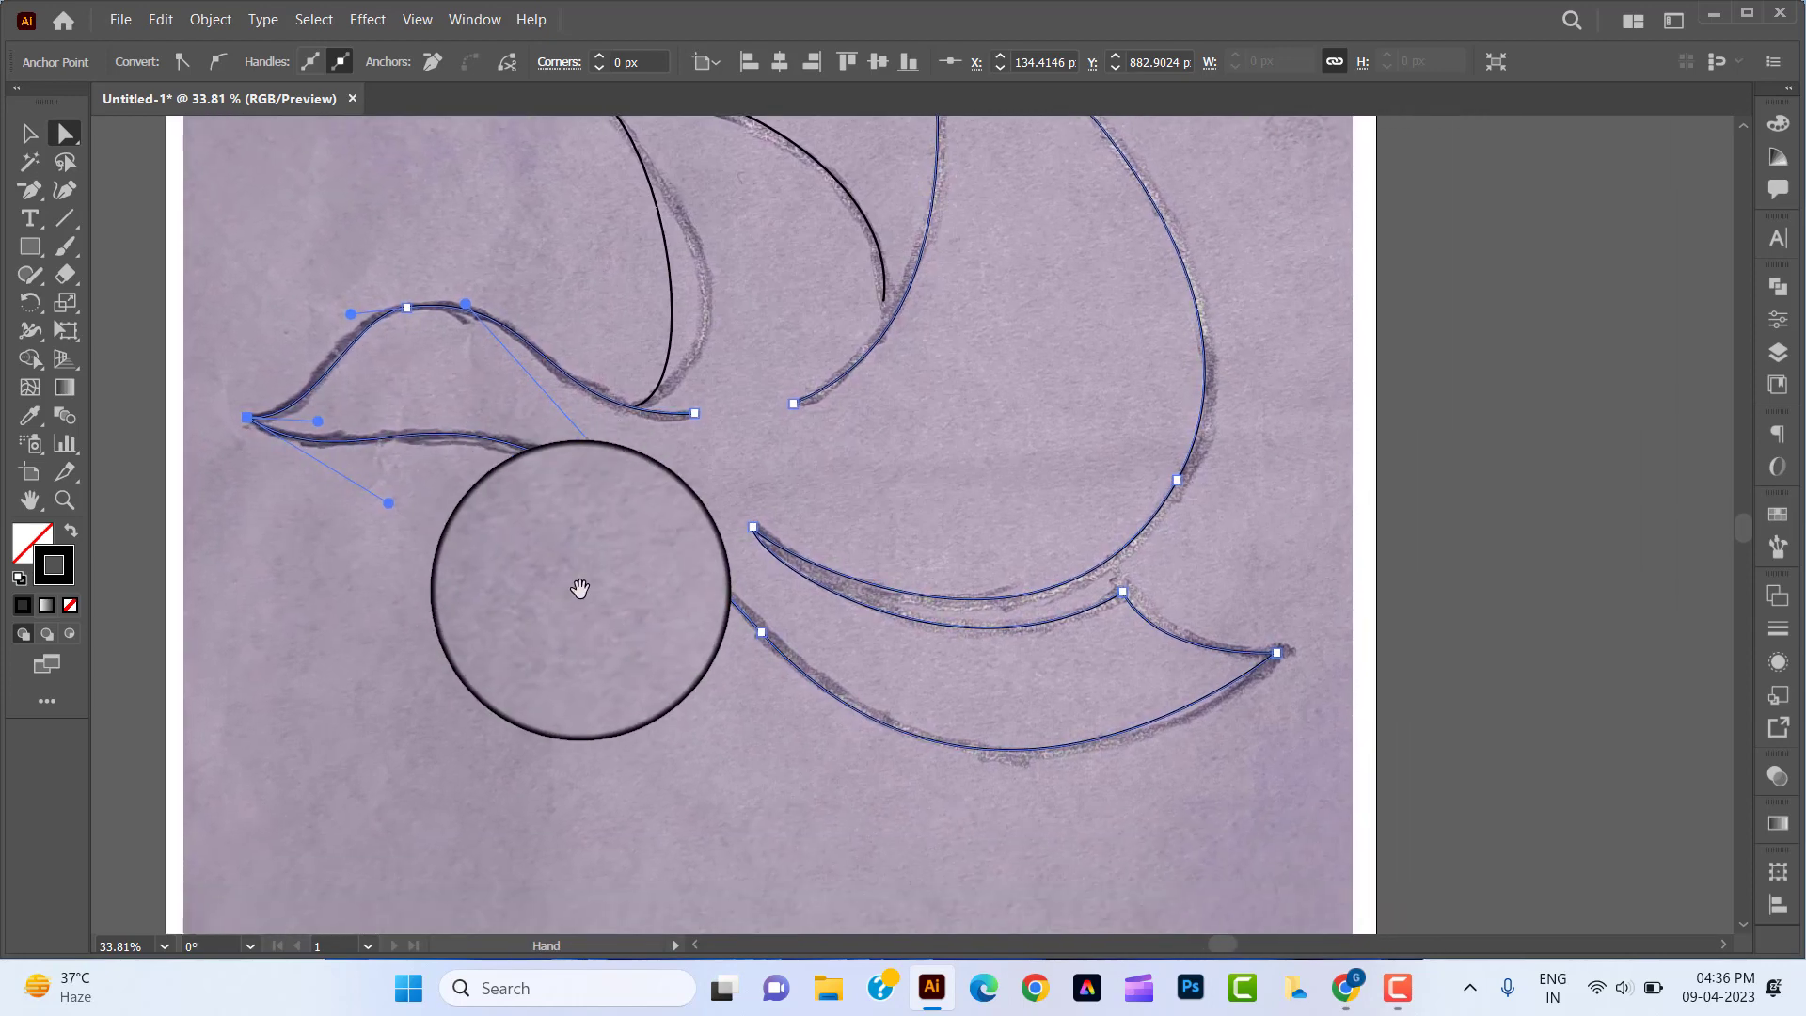
pyautogui.click(762, 636)
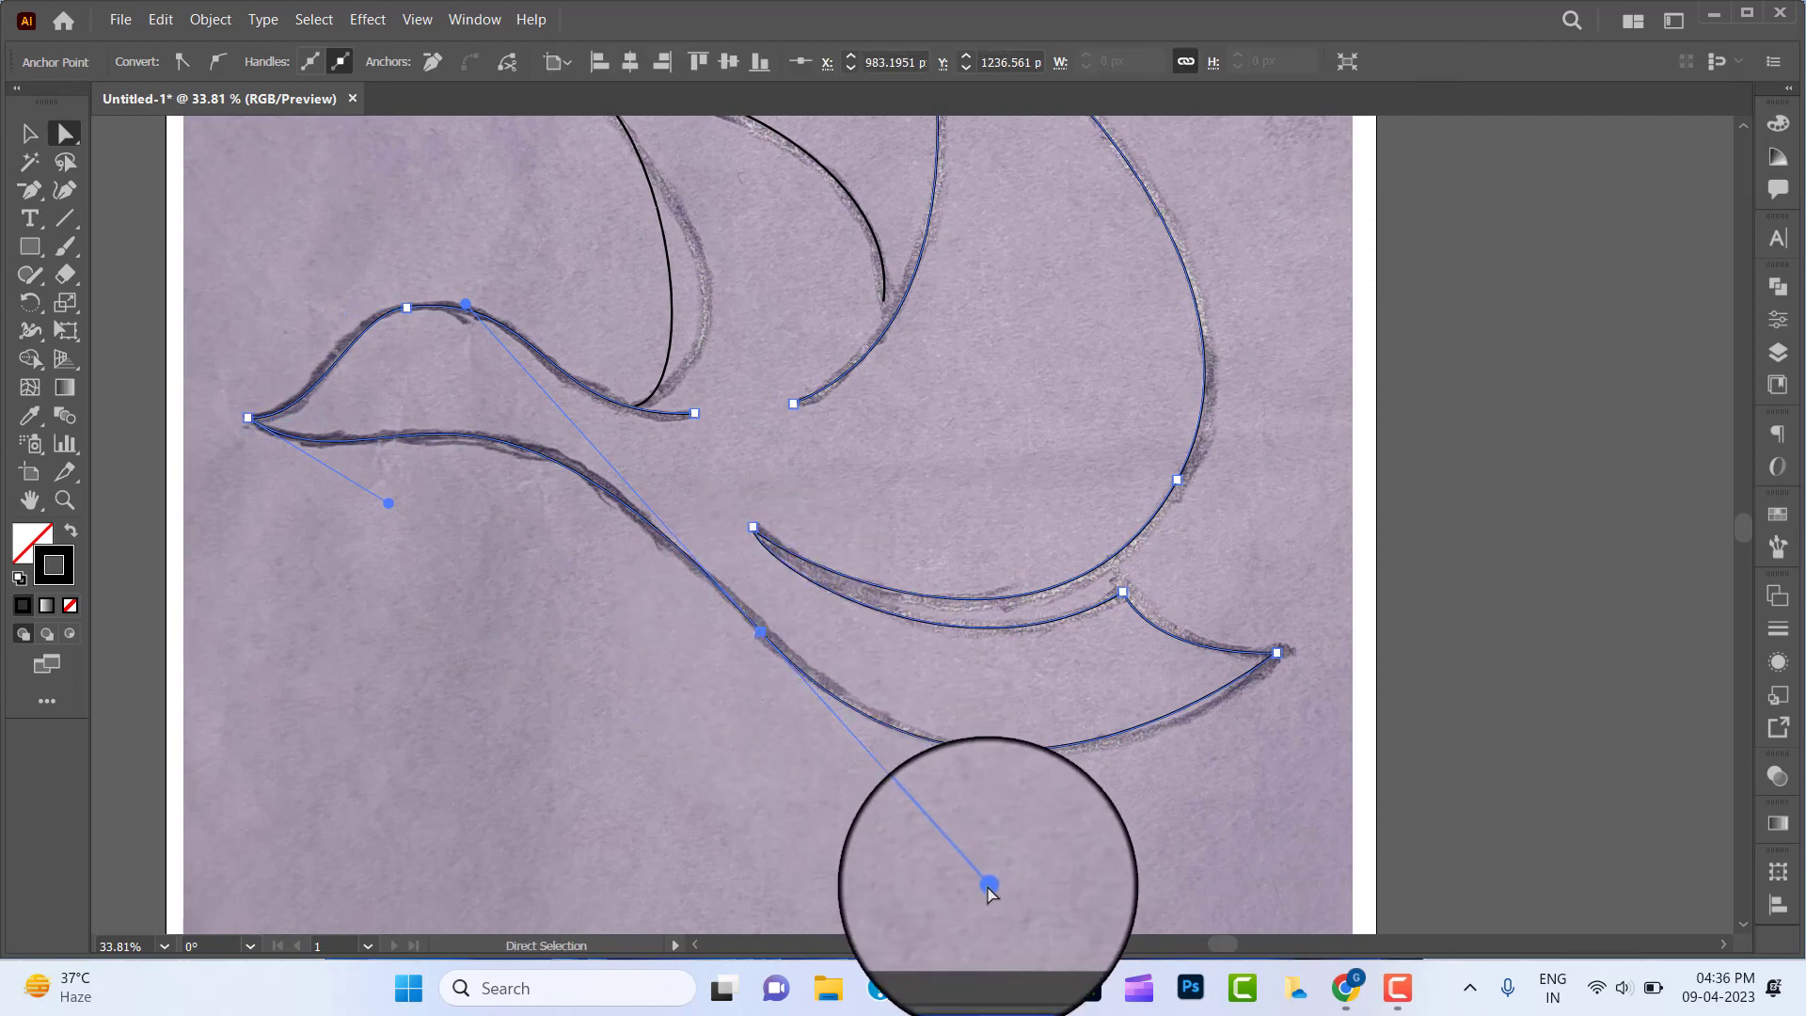
pyautogui.moveTo(990, 886); pyautogui.dragTo(1013, 889)
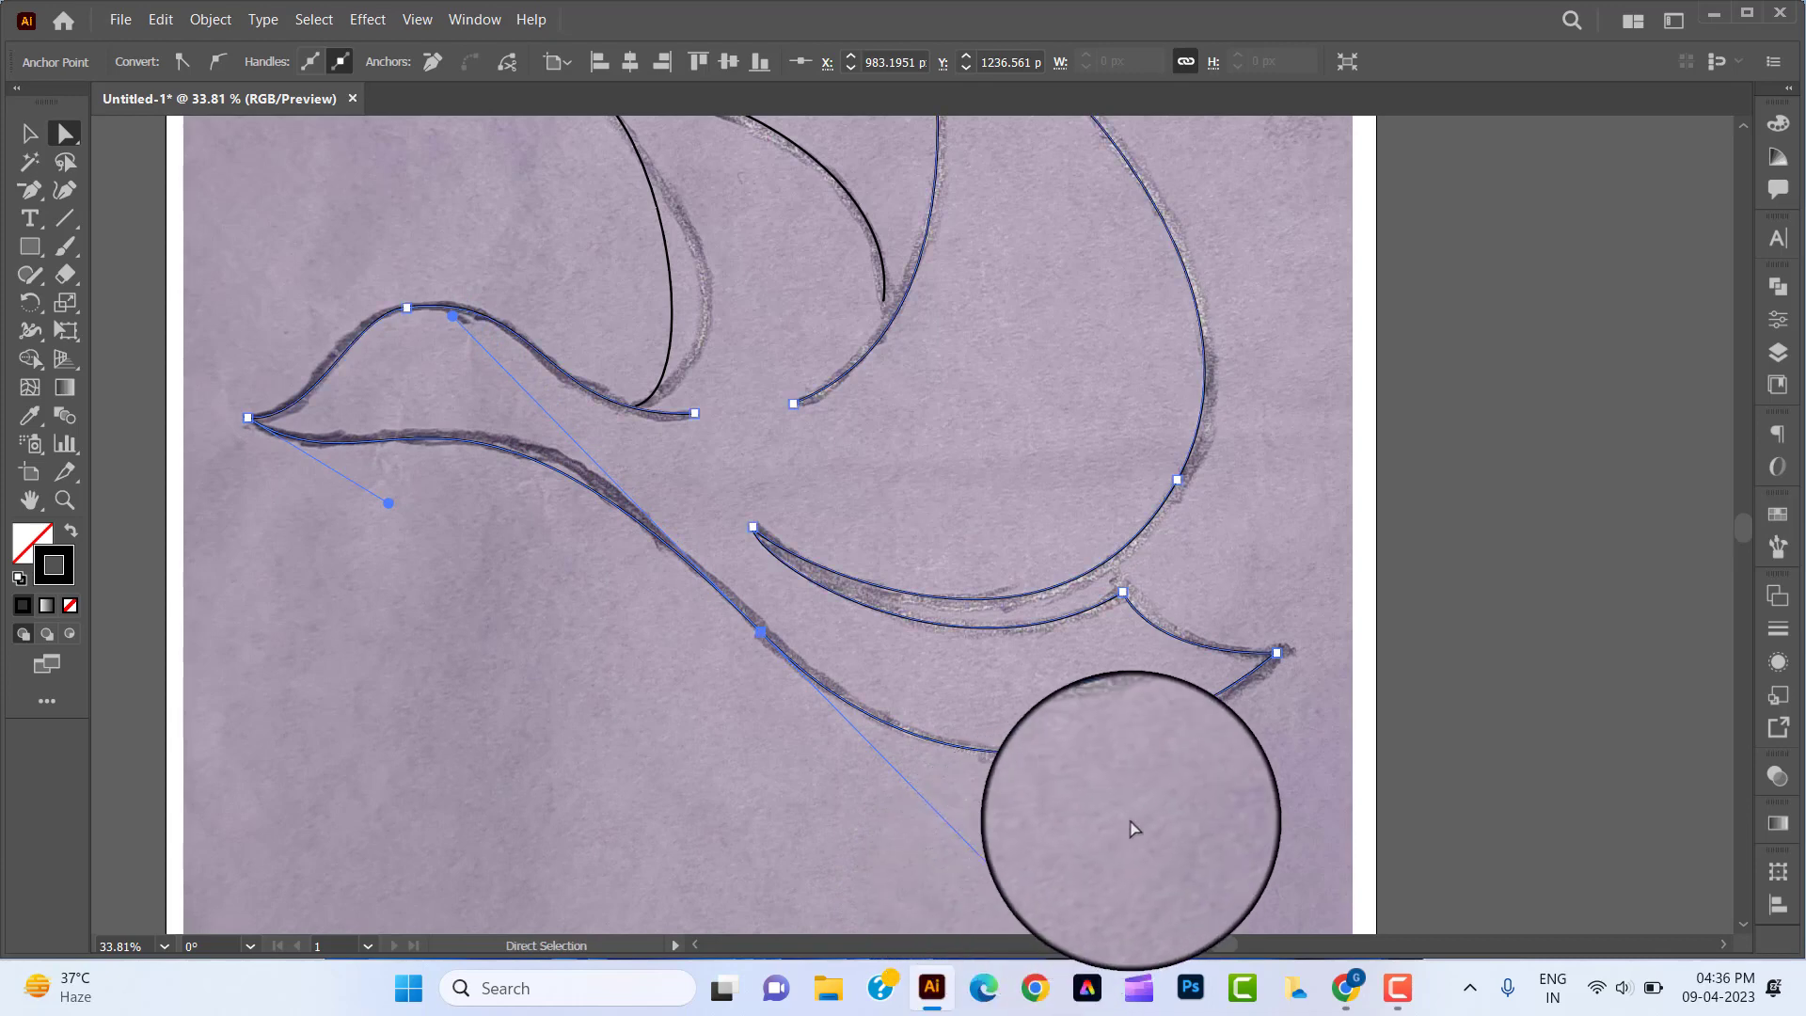
# Step: Adjust the handles of the large wing's pointed inner tip anchor so both adjoining curves follow the sketched tip
pyautogui.moveTo(1156, 806); pyautogui.dragTo(1150, 874)
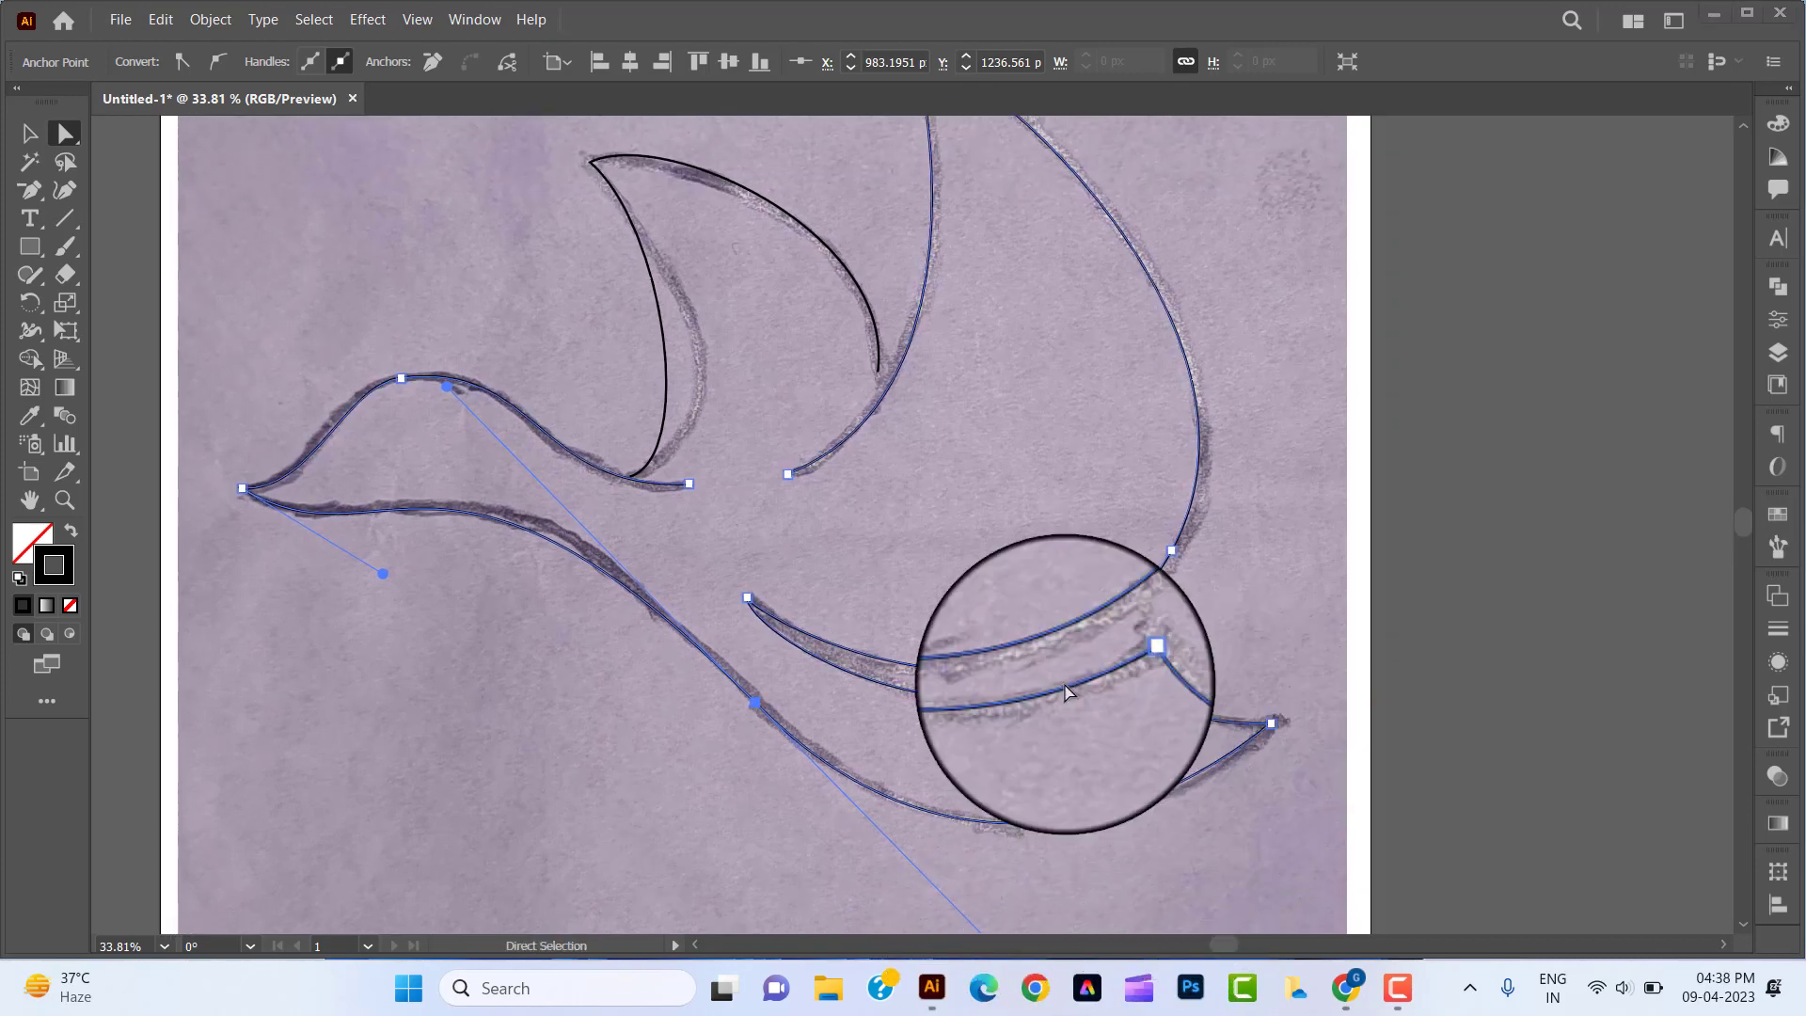
pyautogui.click(748, 600)
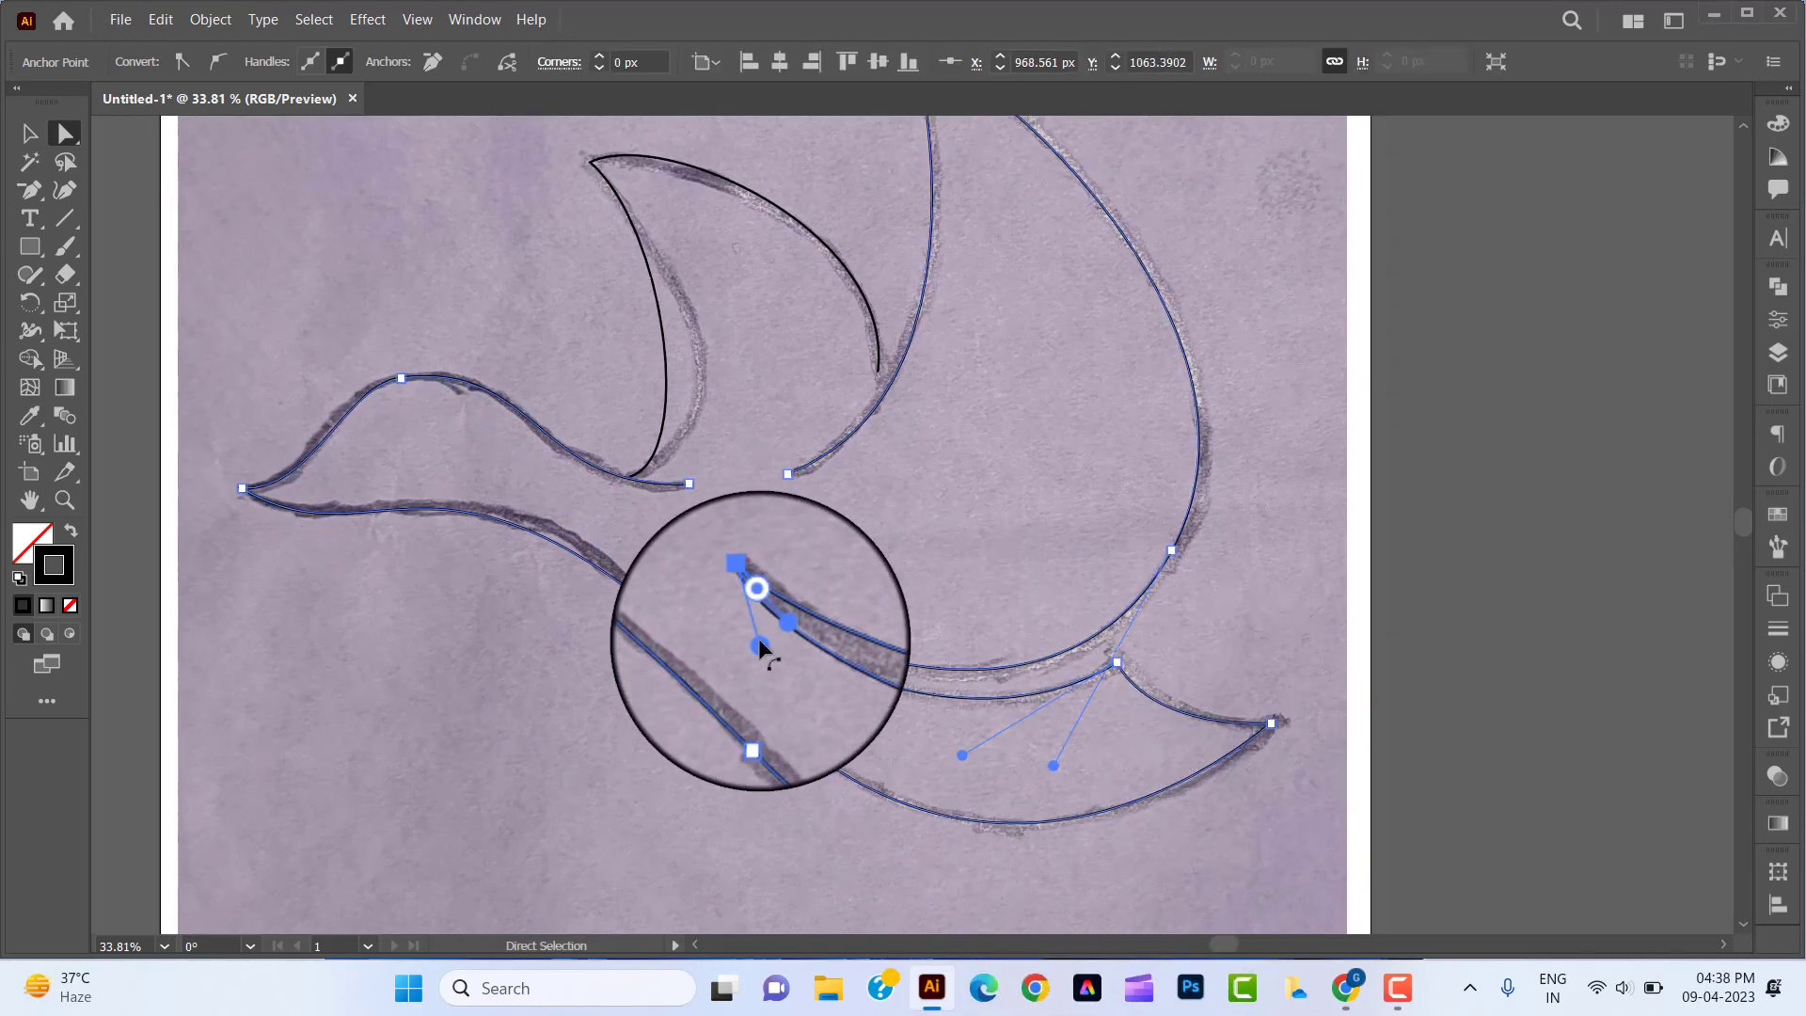
pyautogui.moveTo(761, 645); pyautogui.dragTo(801, 658)
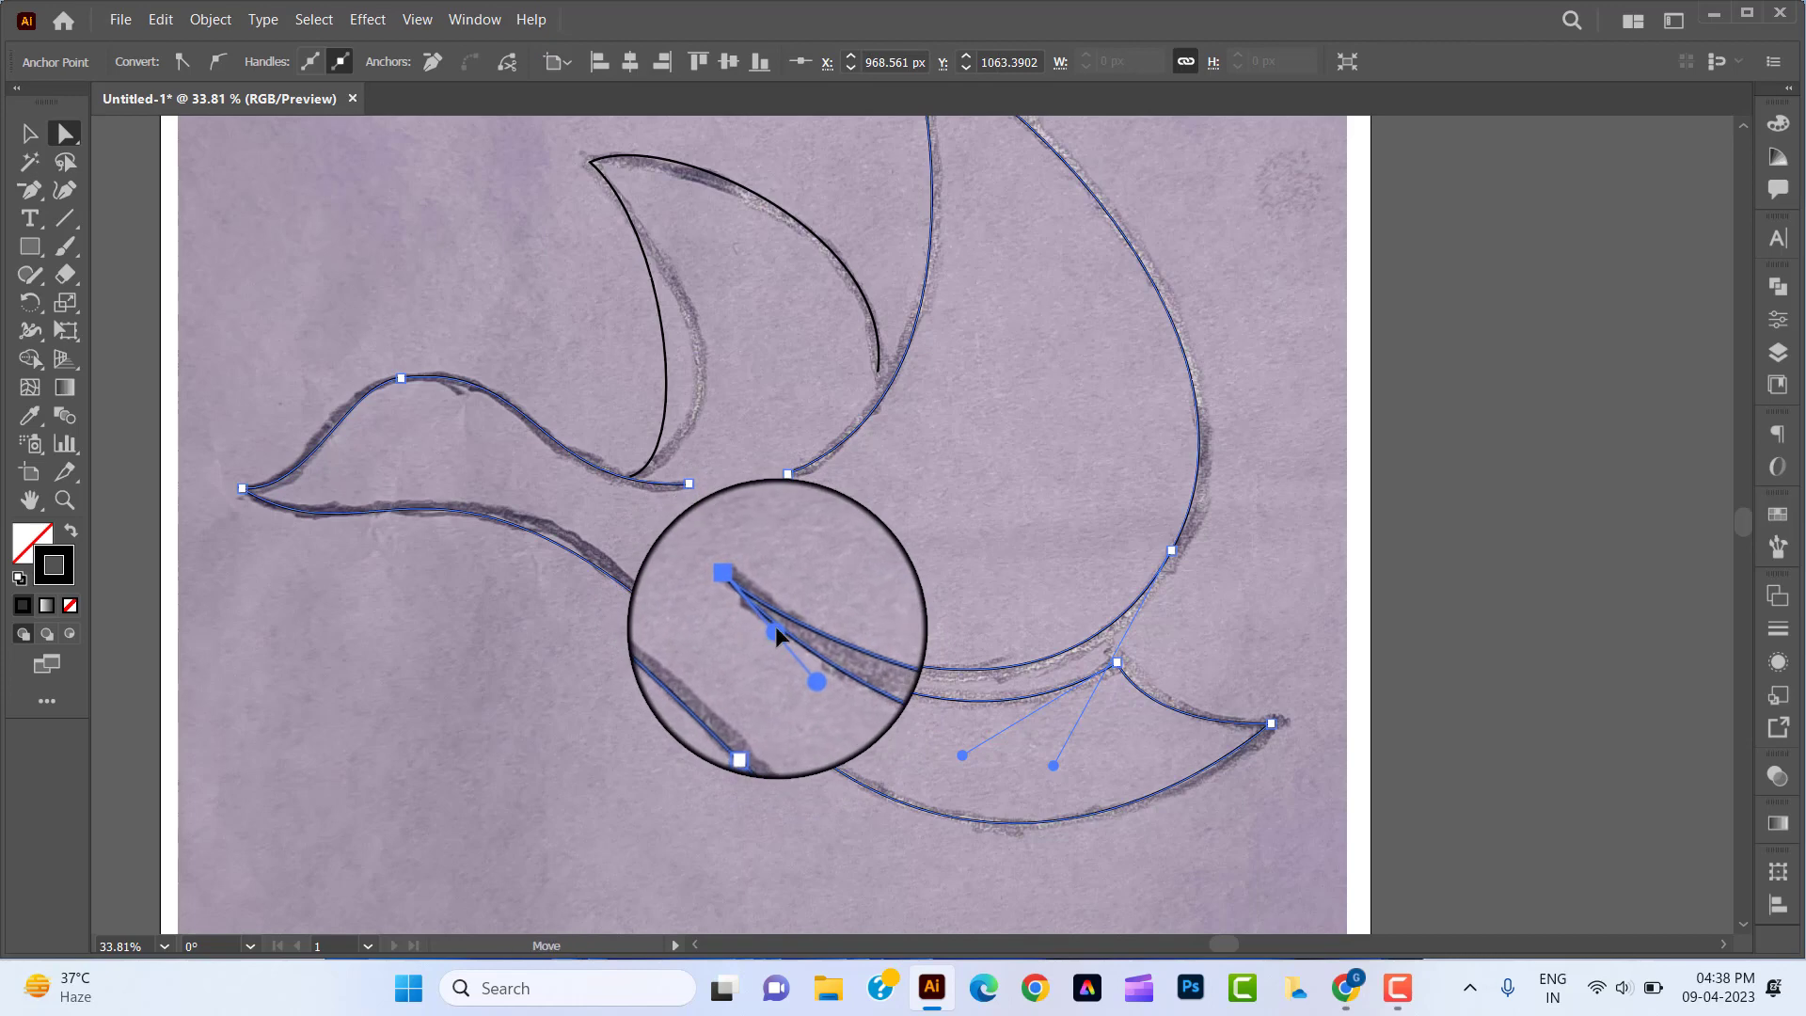
pyautogui.click(776, 627)
pyautogui.moveTo(804, 640); pyautogui.dragTo(804, 640)
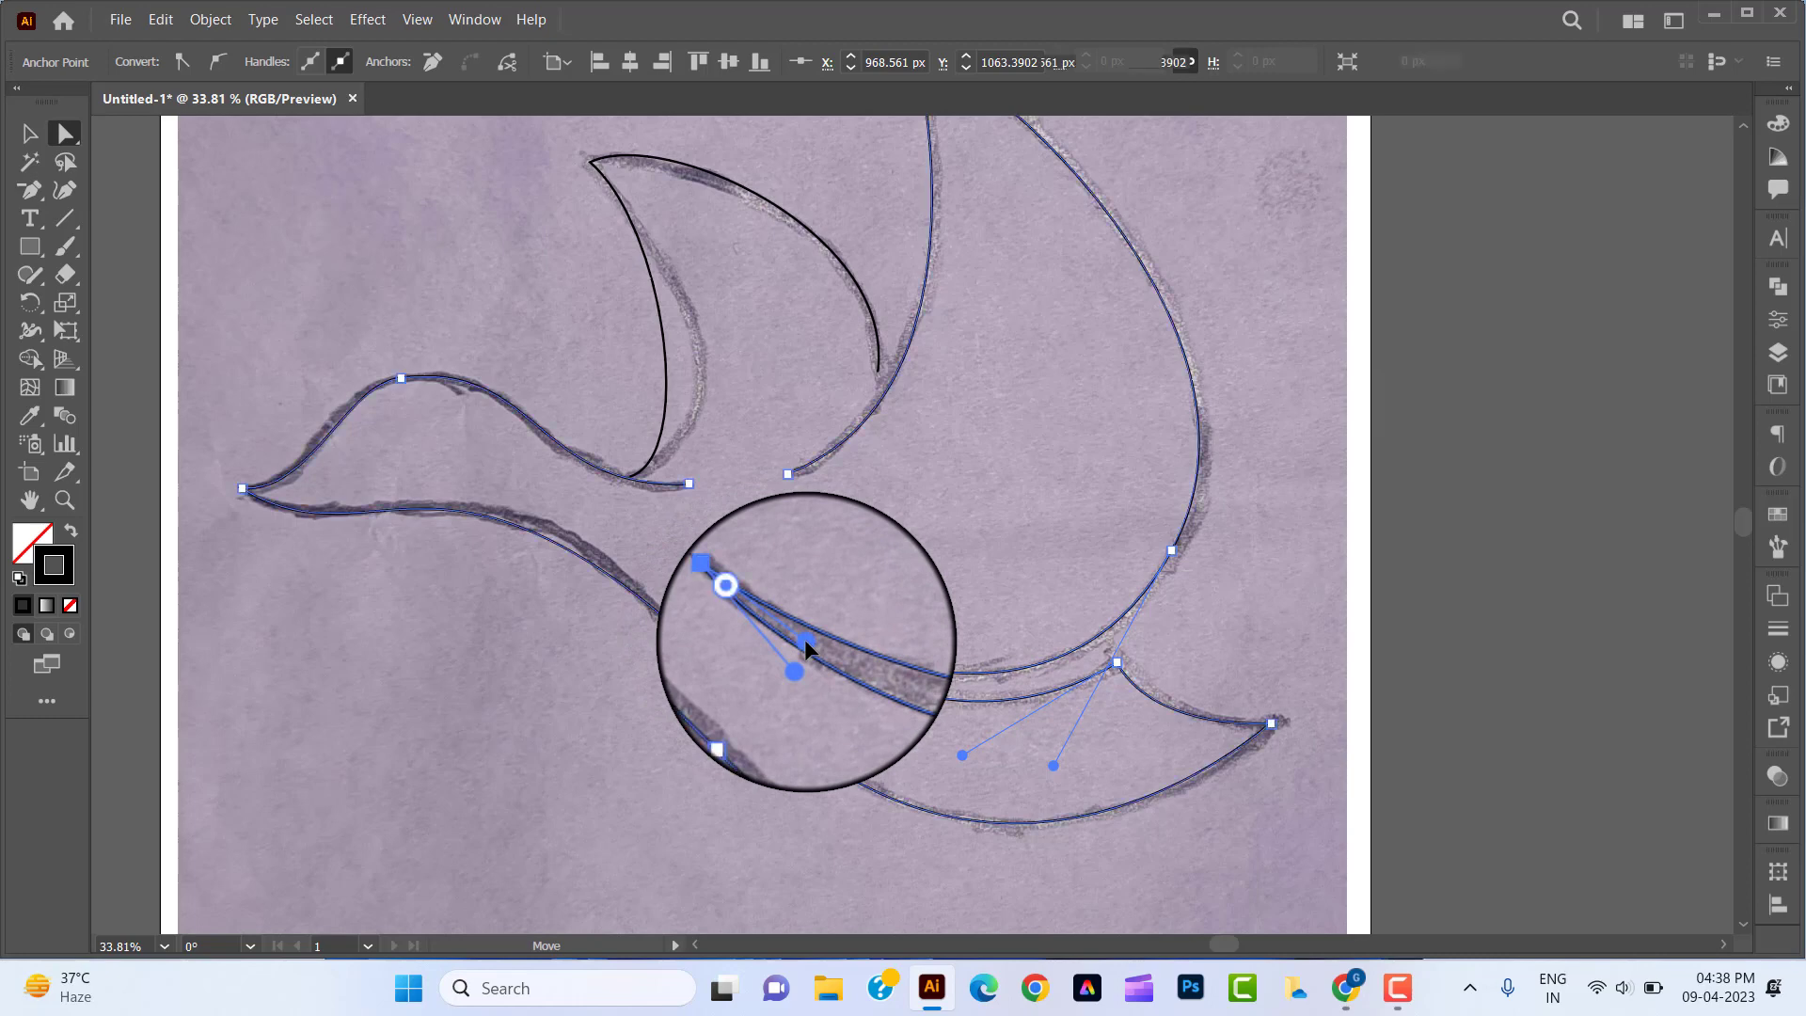
# Step: Refine the large wing's outer curve with the handle at its upper tip to match the sketch, and deselect the path
pyautogui.press('space')
pyautogui.moveTo(1178, 533); pyautogui.dragTo(1189, 665)
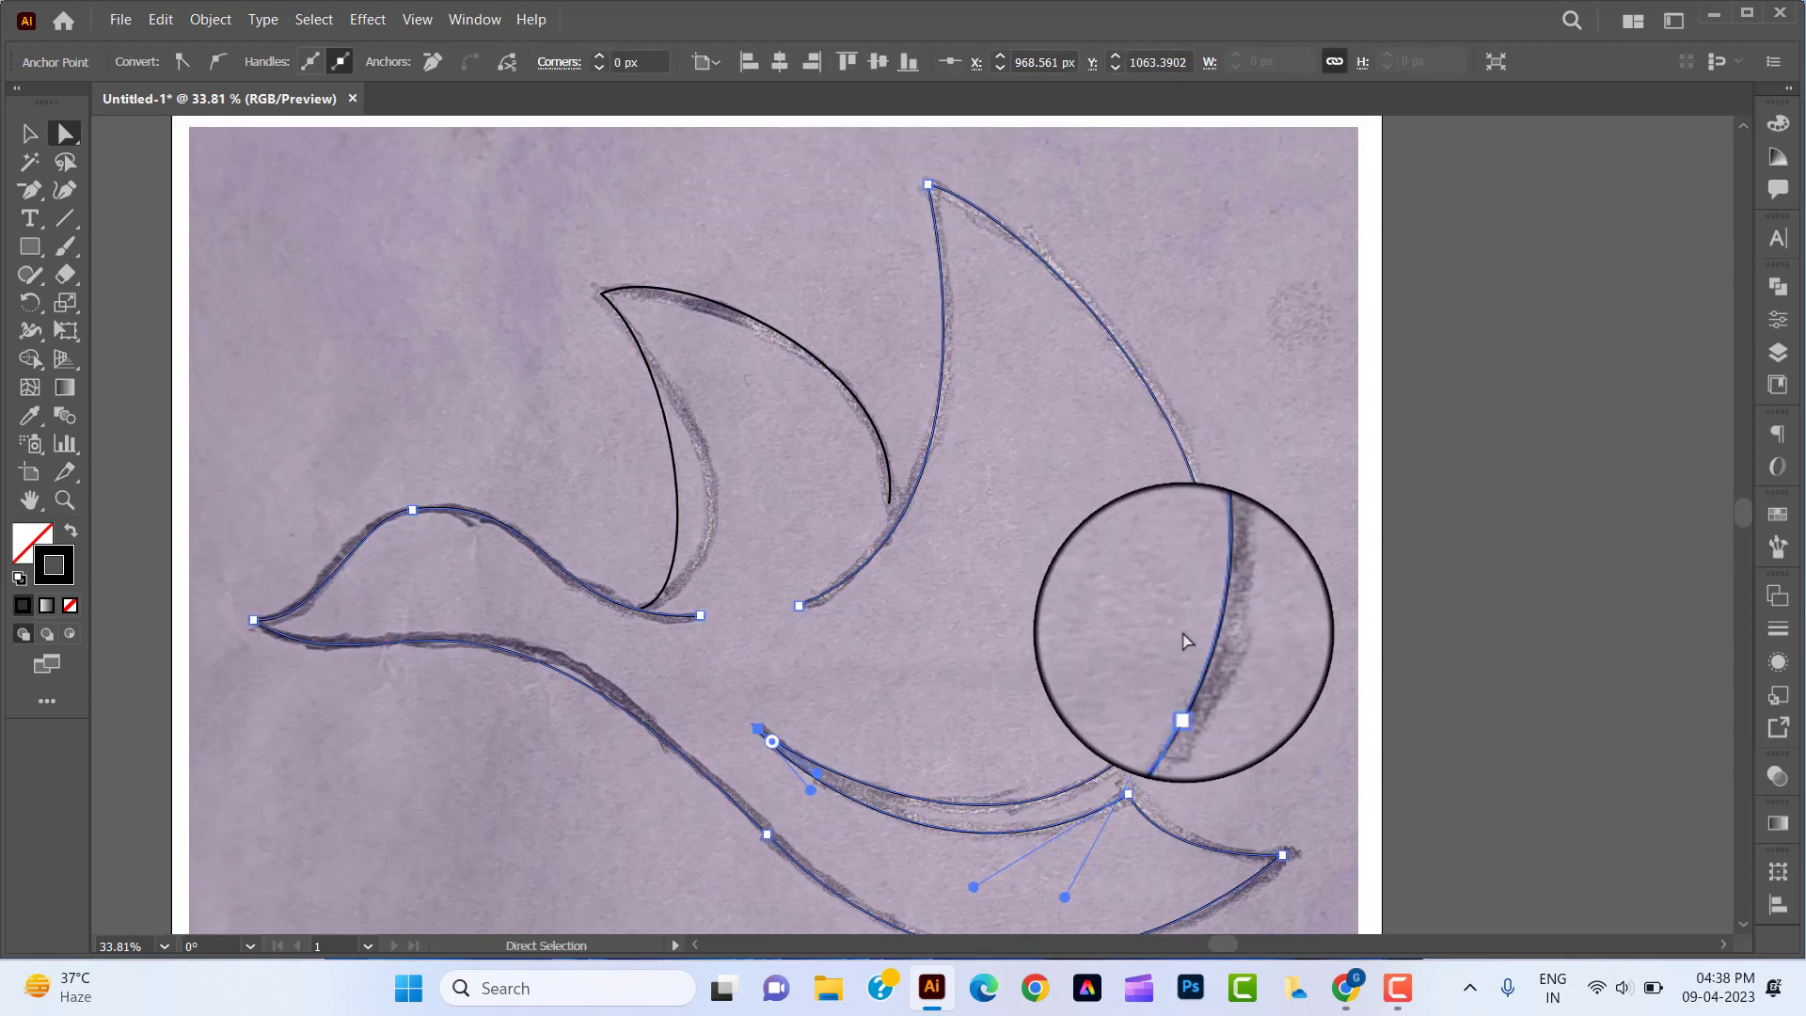
pyautogui.click(1182, 684)
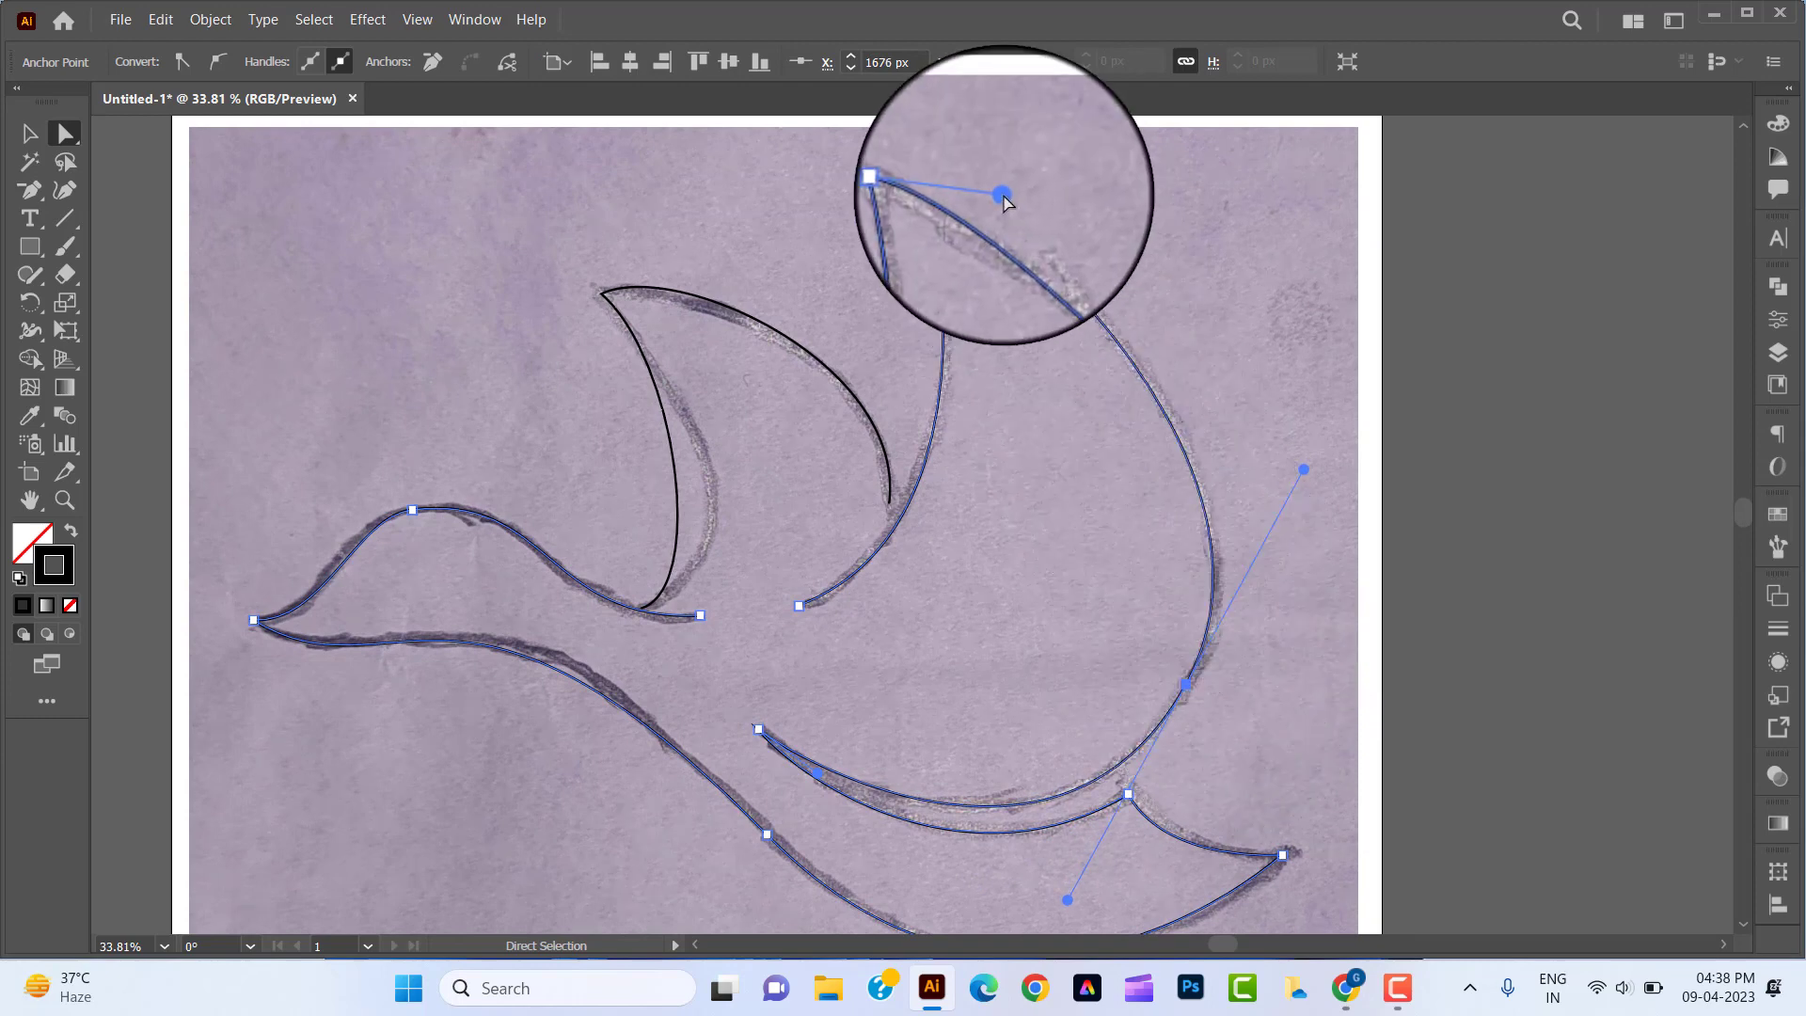
pyautogui.moveTo(1004, 197); pyautogui.dragTo(1023, 211)
pyautogui.click(1026, 483)
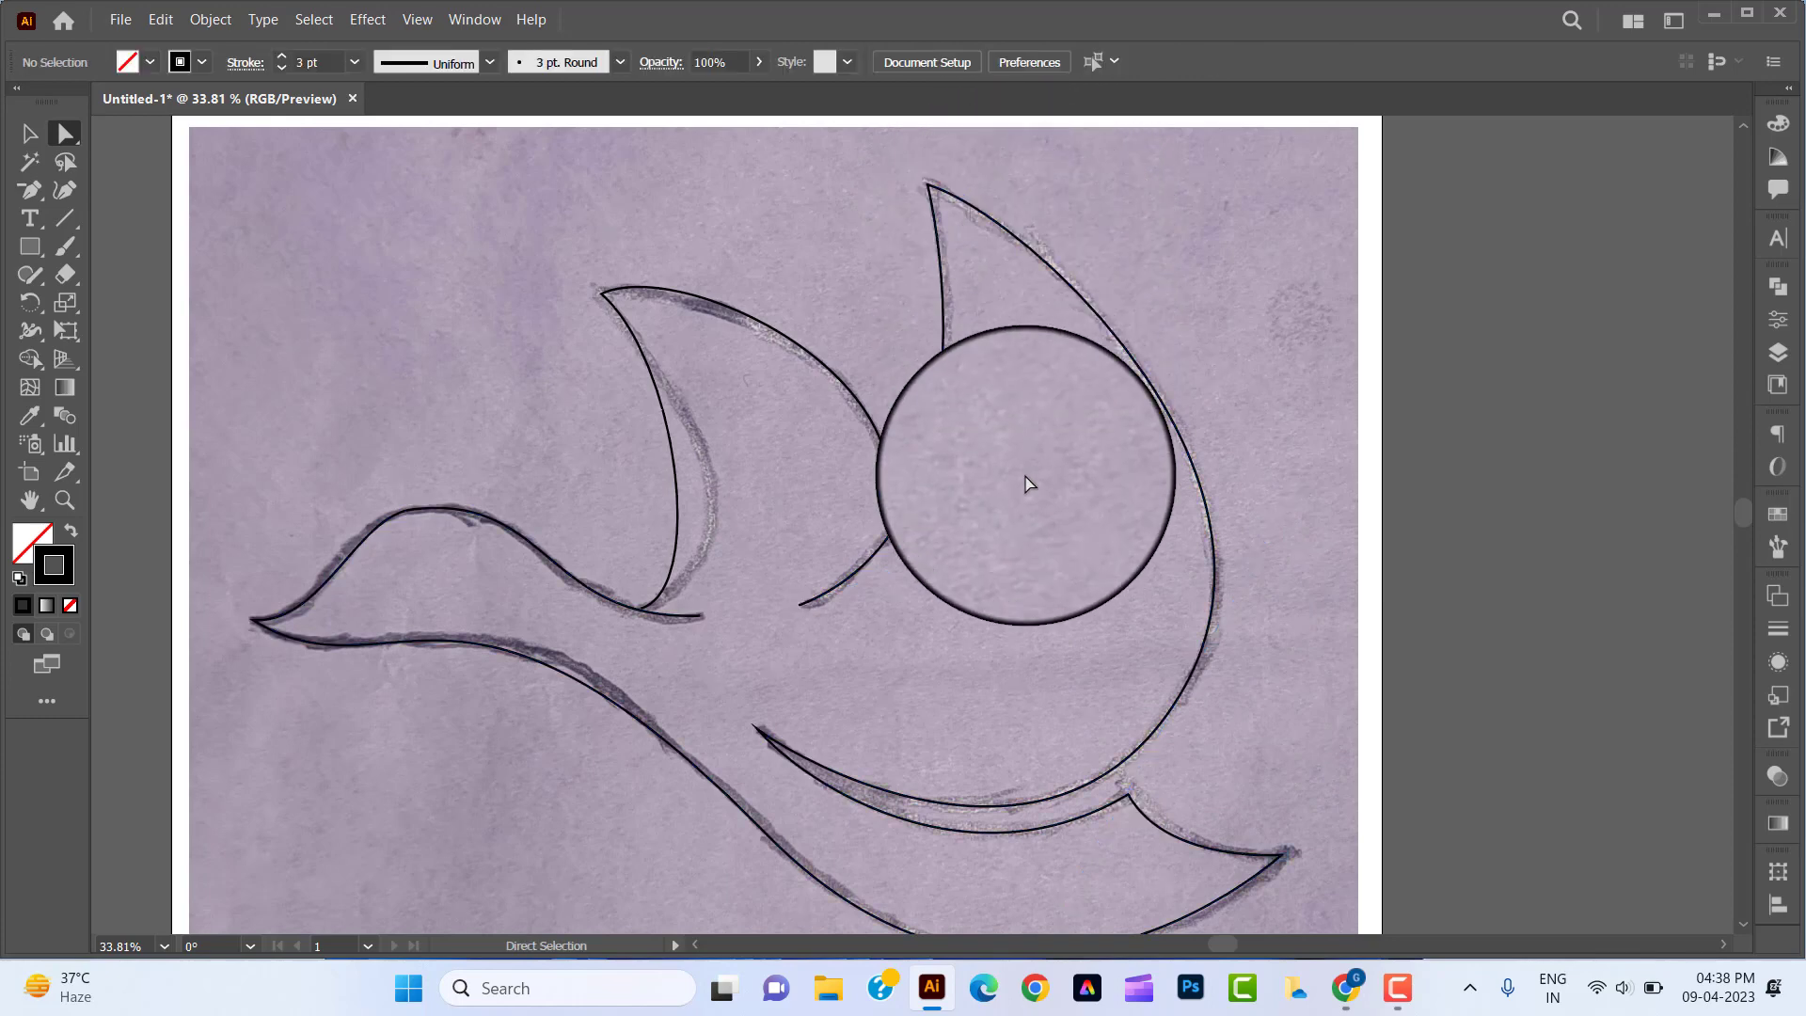
# Step: Move the small wing's open end anchor down so it extends past the large wing's edge, and deselect the path
pyautogui.click(887, 505)
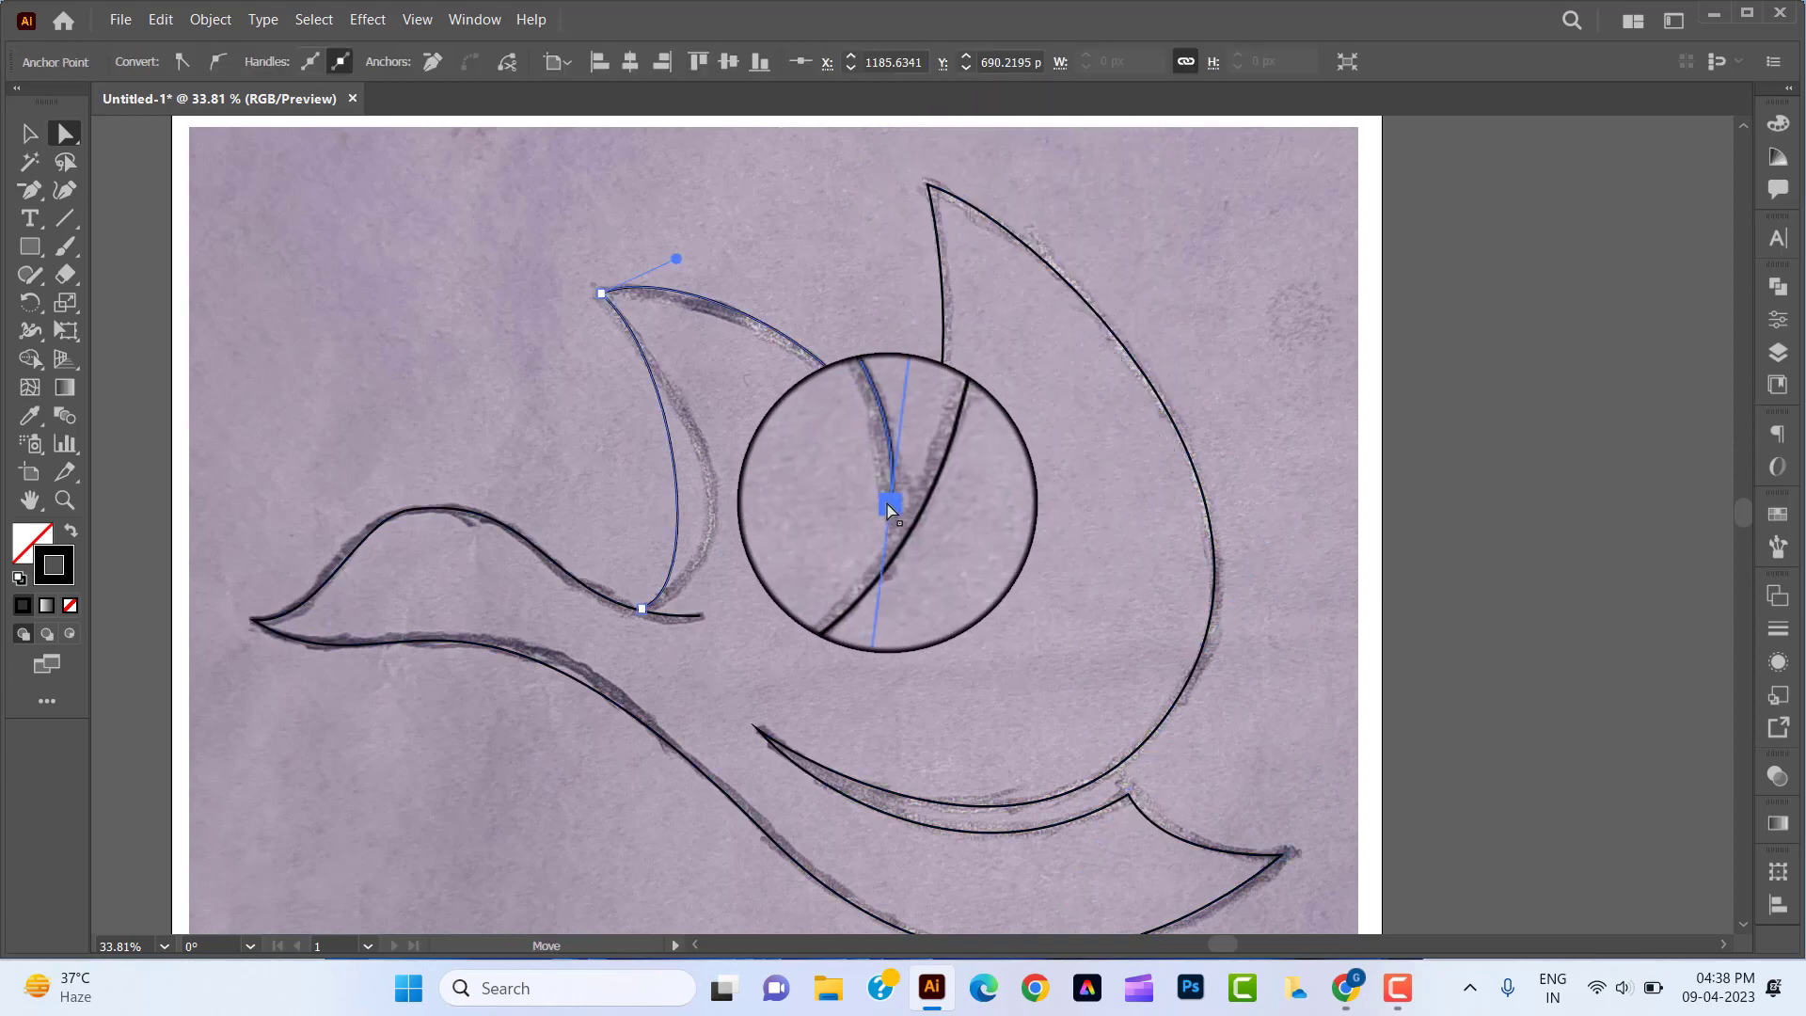
pyautogui.moveTo(888, 500); pyautogui.dragTo(893, 540)
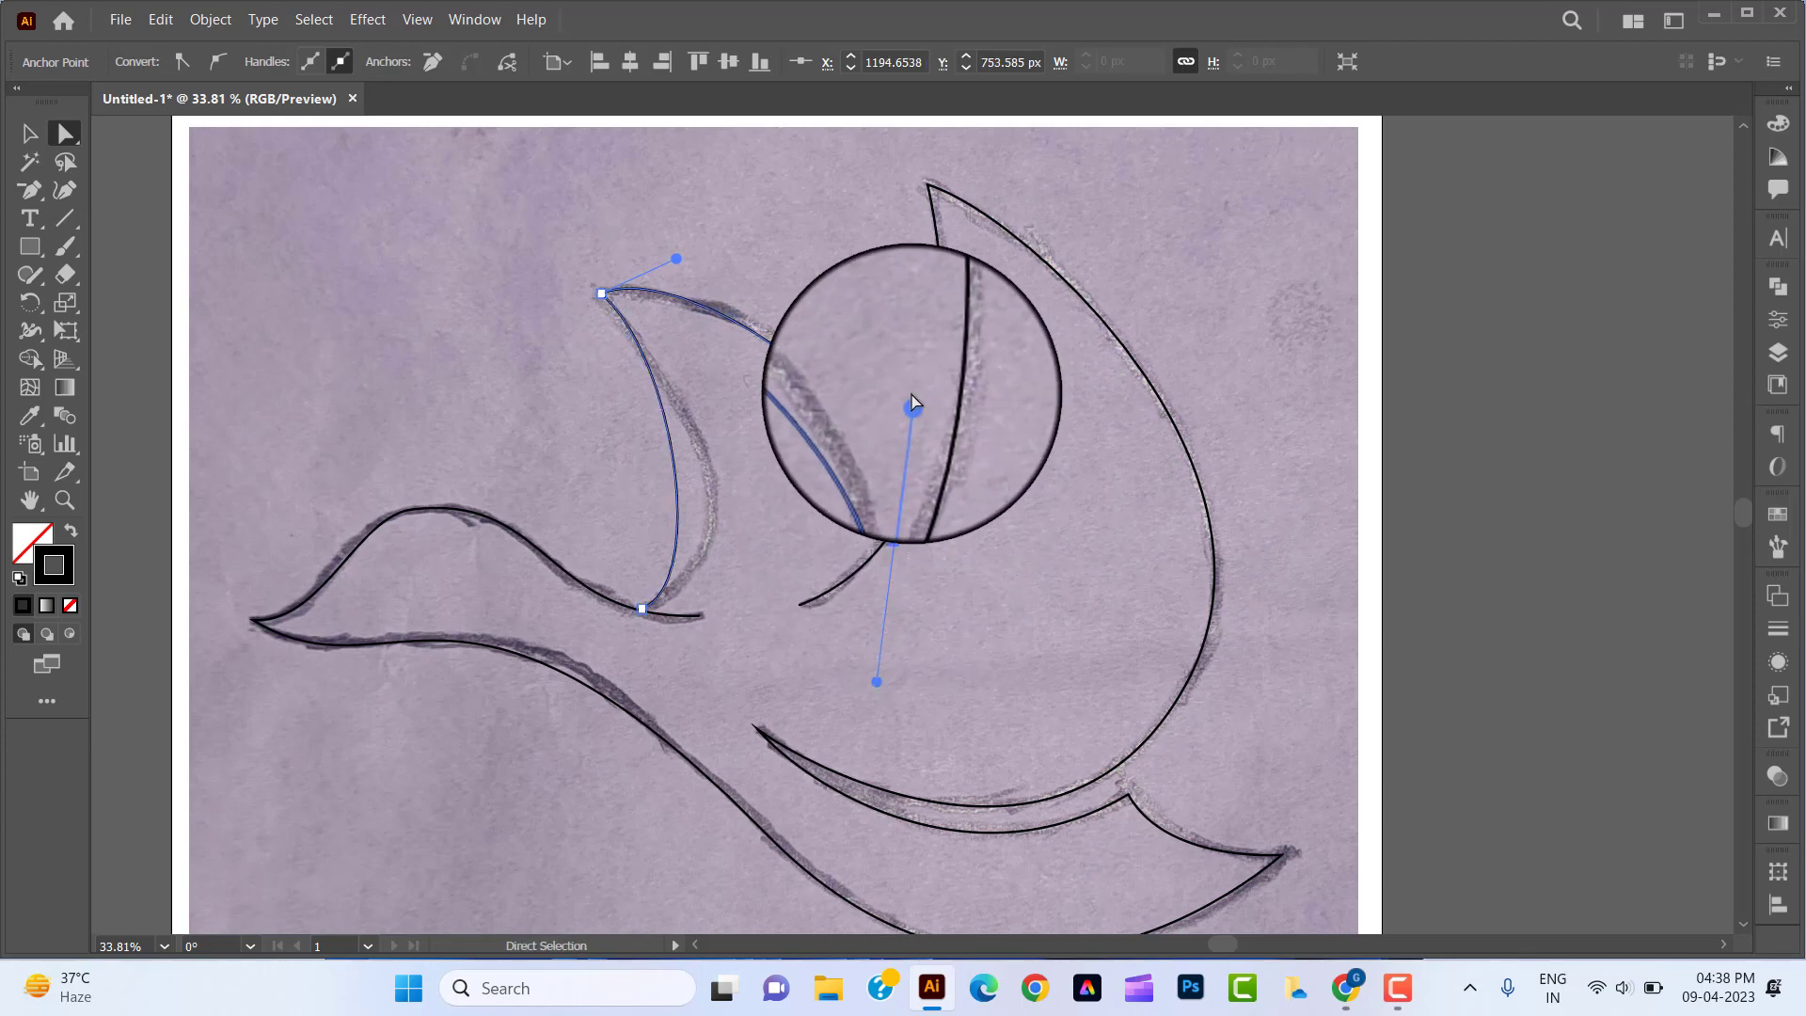
pyautogui.click(909, 368)
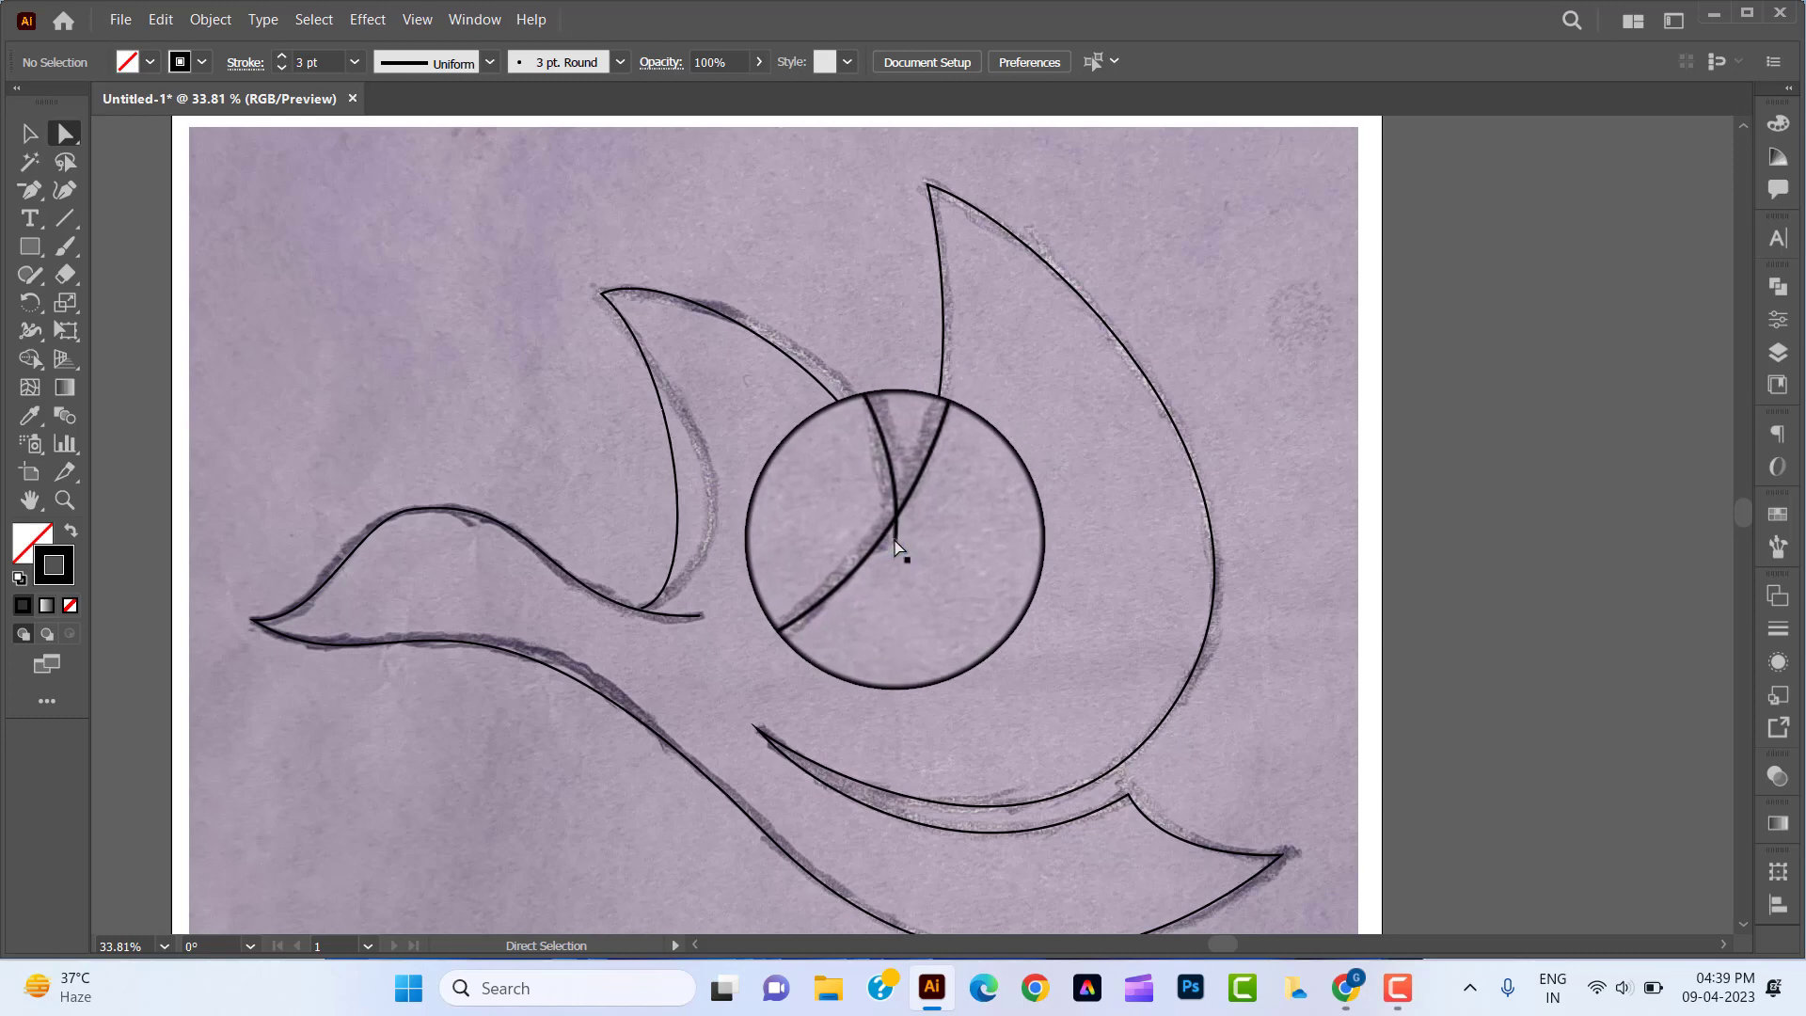
# Step: Reshape the small wing's upper curve with the handles of its end anchor and tip anchor to follow the sketch
pyautogui.click(893, 542)
pyautogui.moveTo(911, 403); pyautogui.dragTo(912, 365)
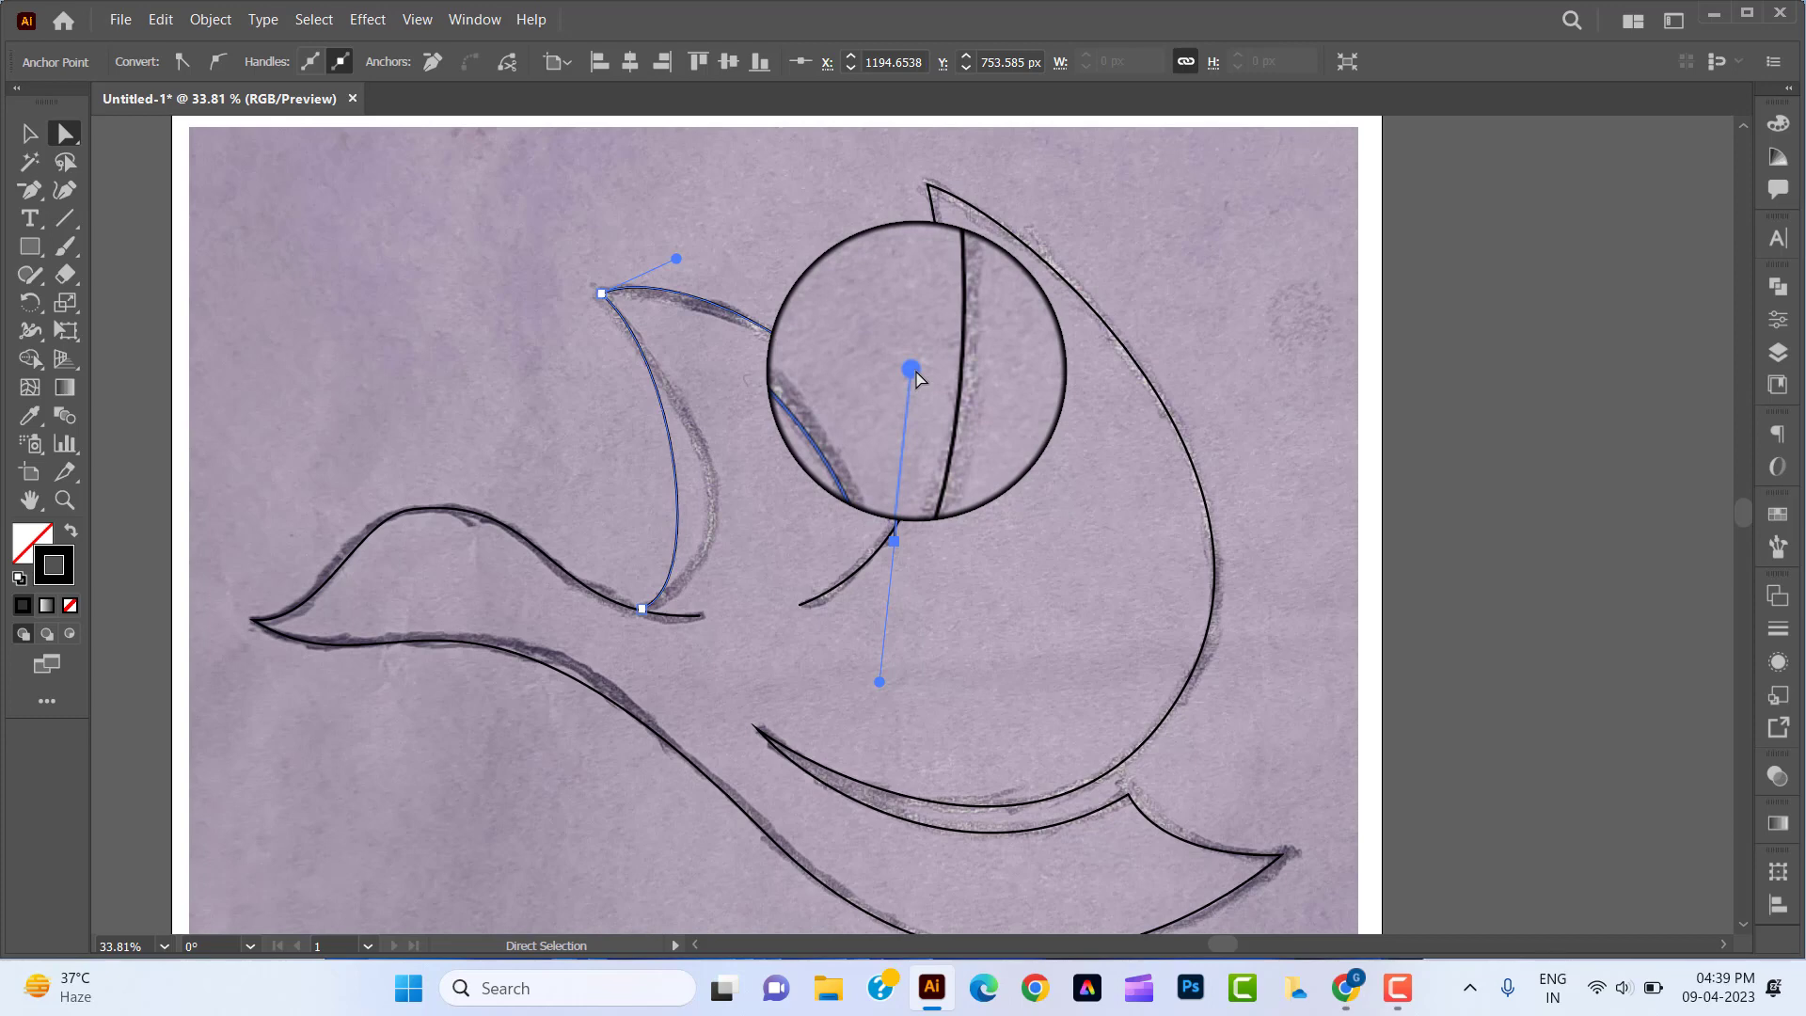
pyautogui.click(917, 451)
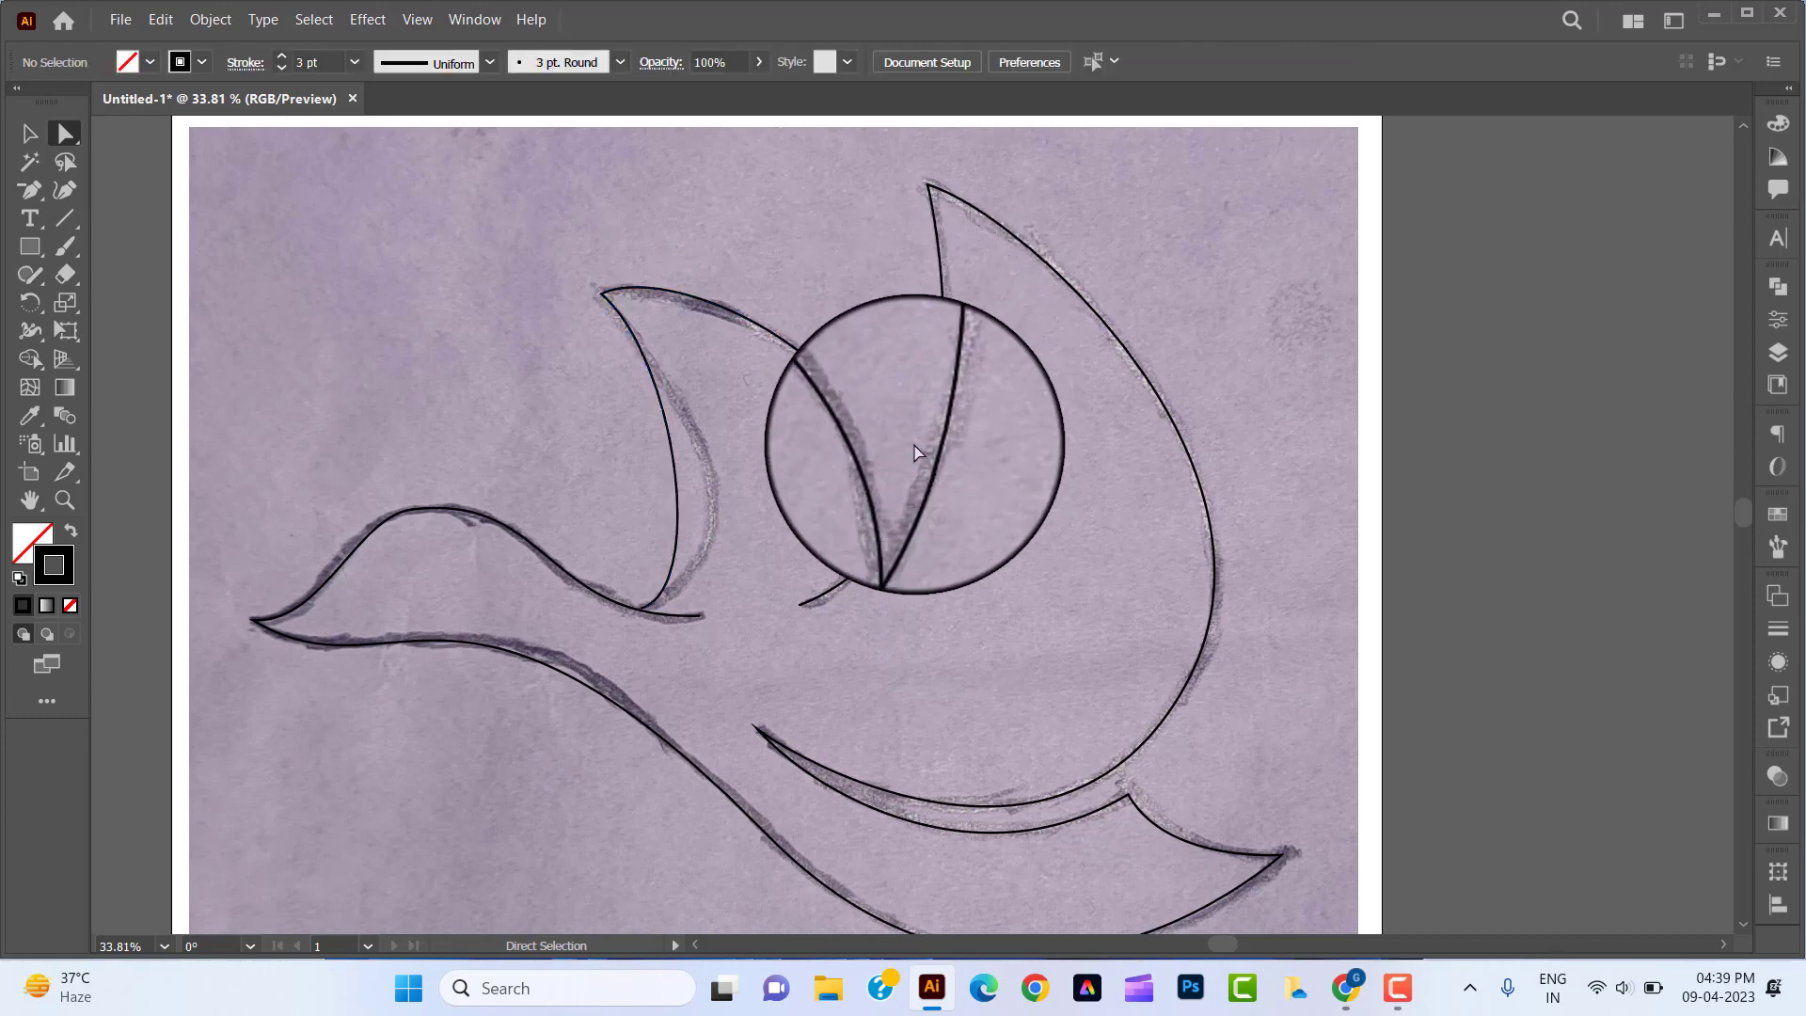
pyautogui.click(893, 541)
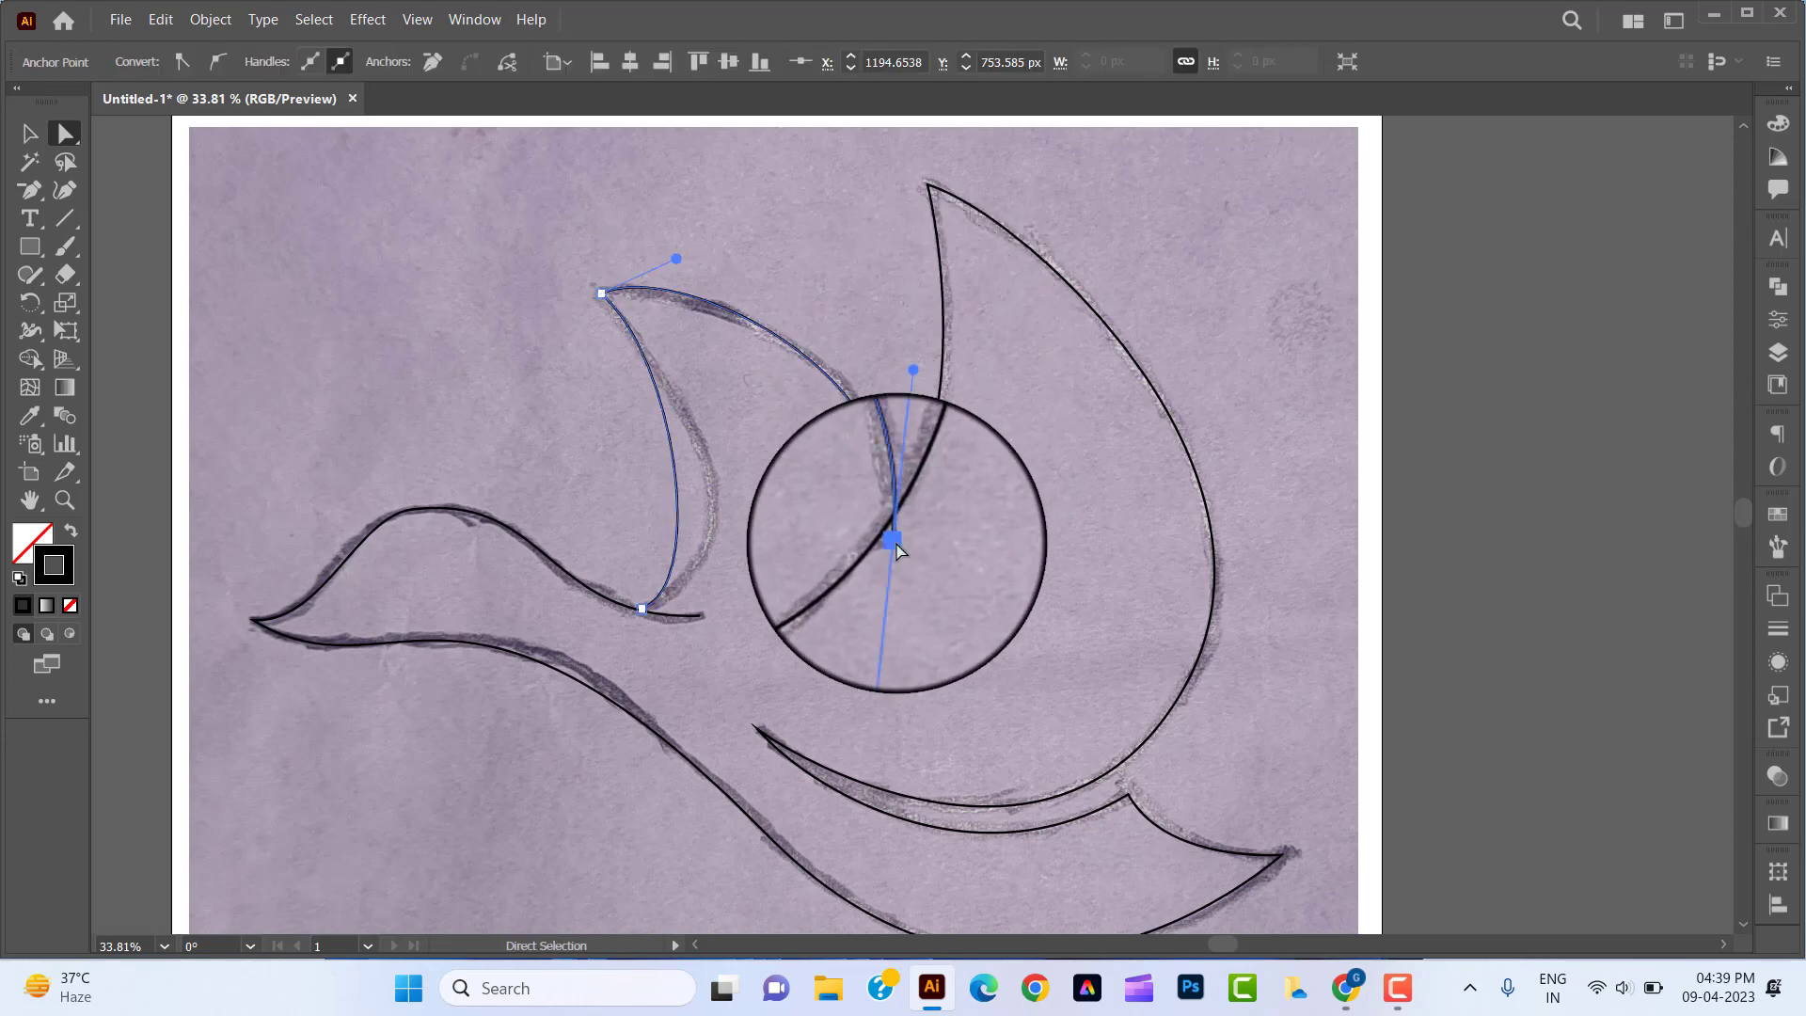
pyautogui.moveTo(911, 370)
pyautogui.mouseDown()
pyautogui.moveTo(919, 318)
pyautogui.moveTo(917, 377)
pyautogui.moveTo(917, 355)
pyautogui.mouseUp()
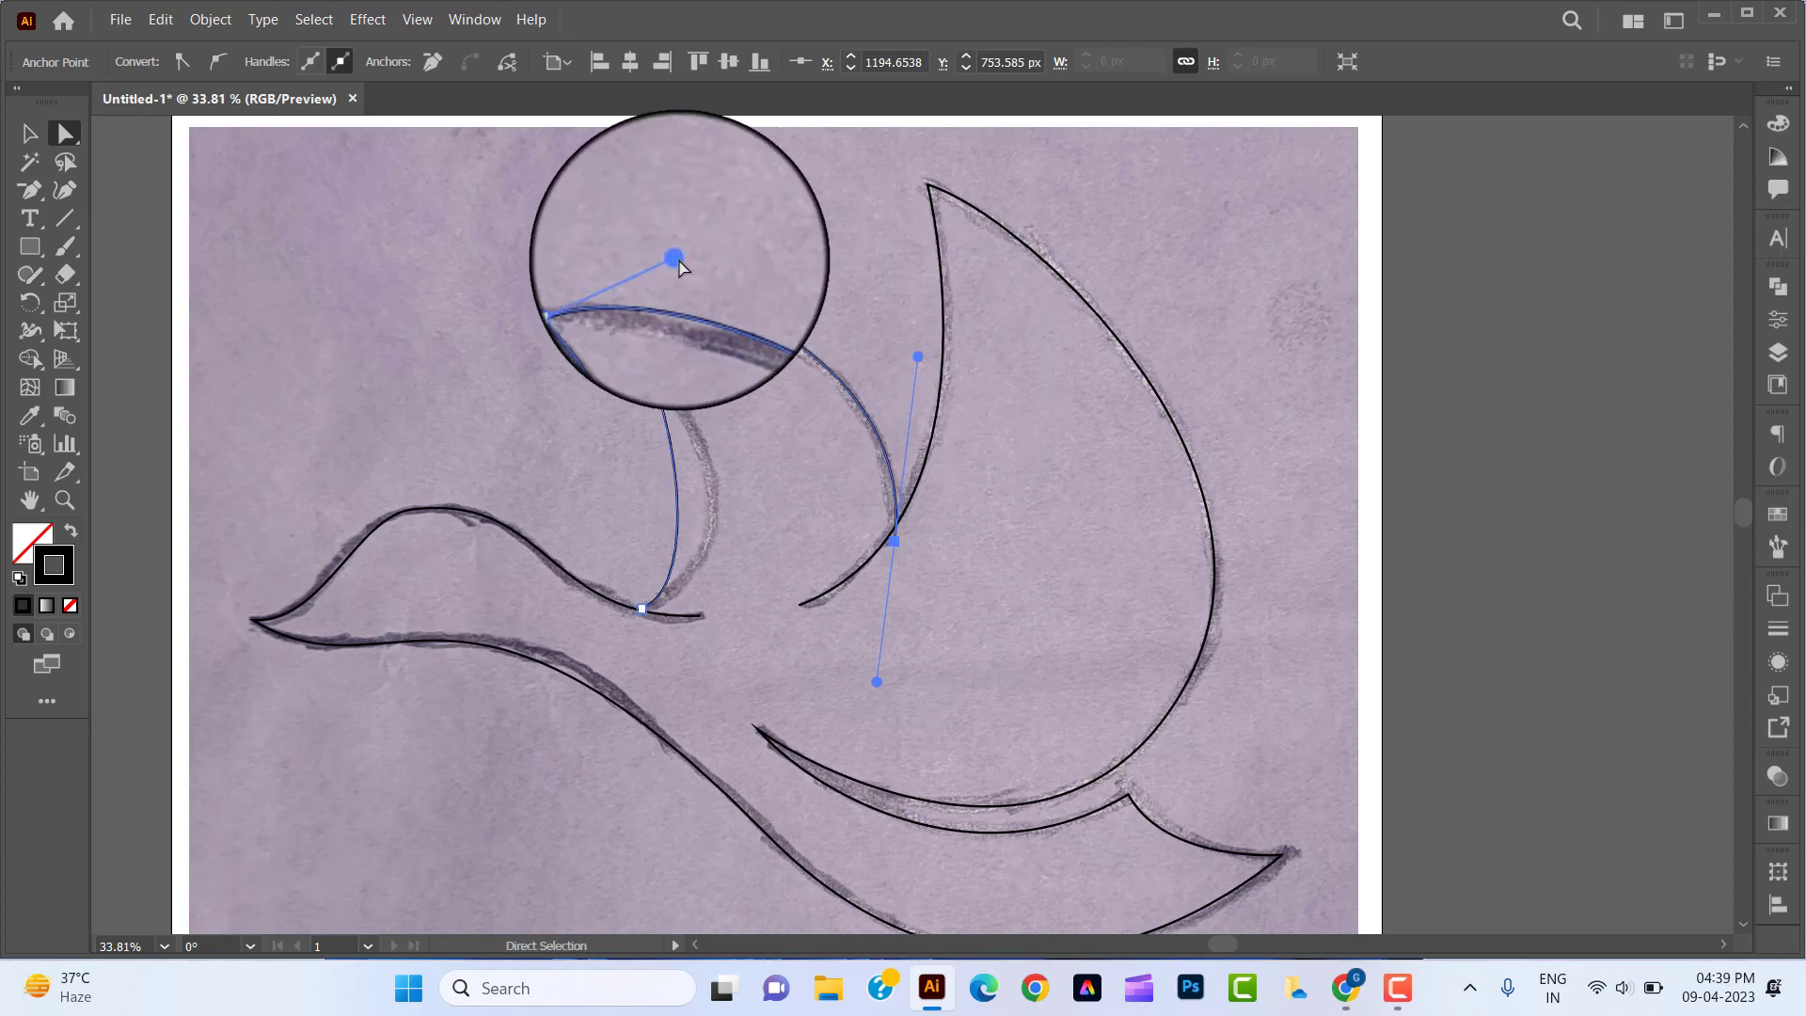
pyautogui.moveTo(679, 261); pyautogui.dragTo(687, 268)
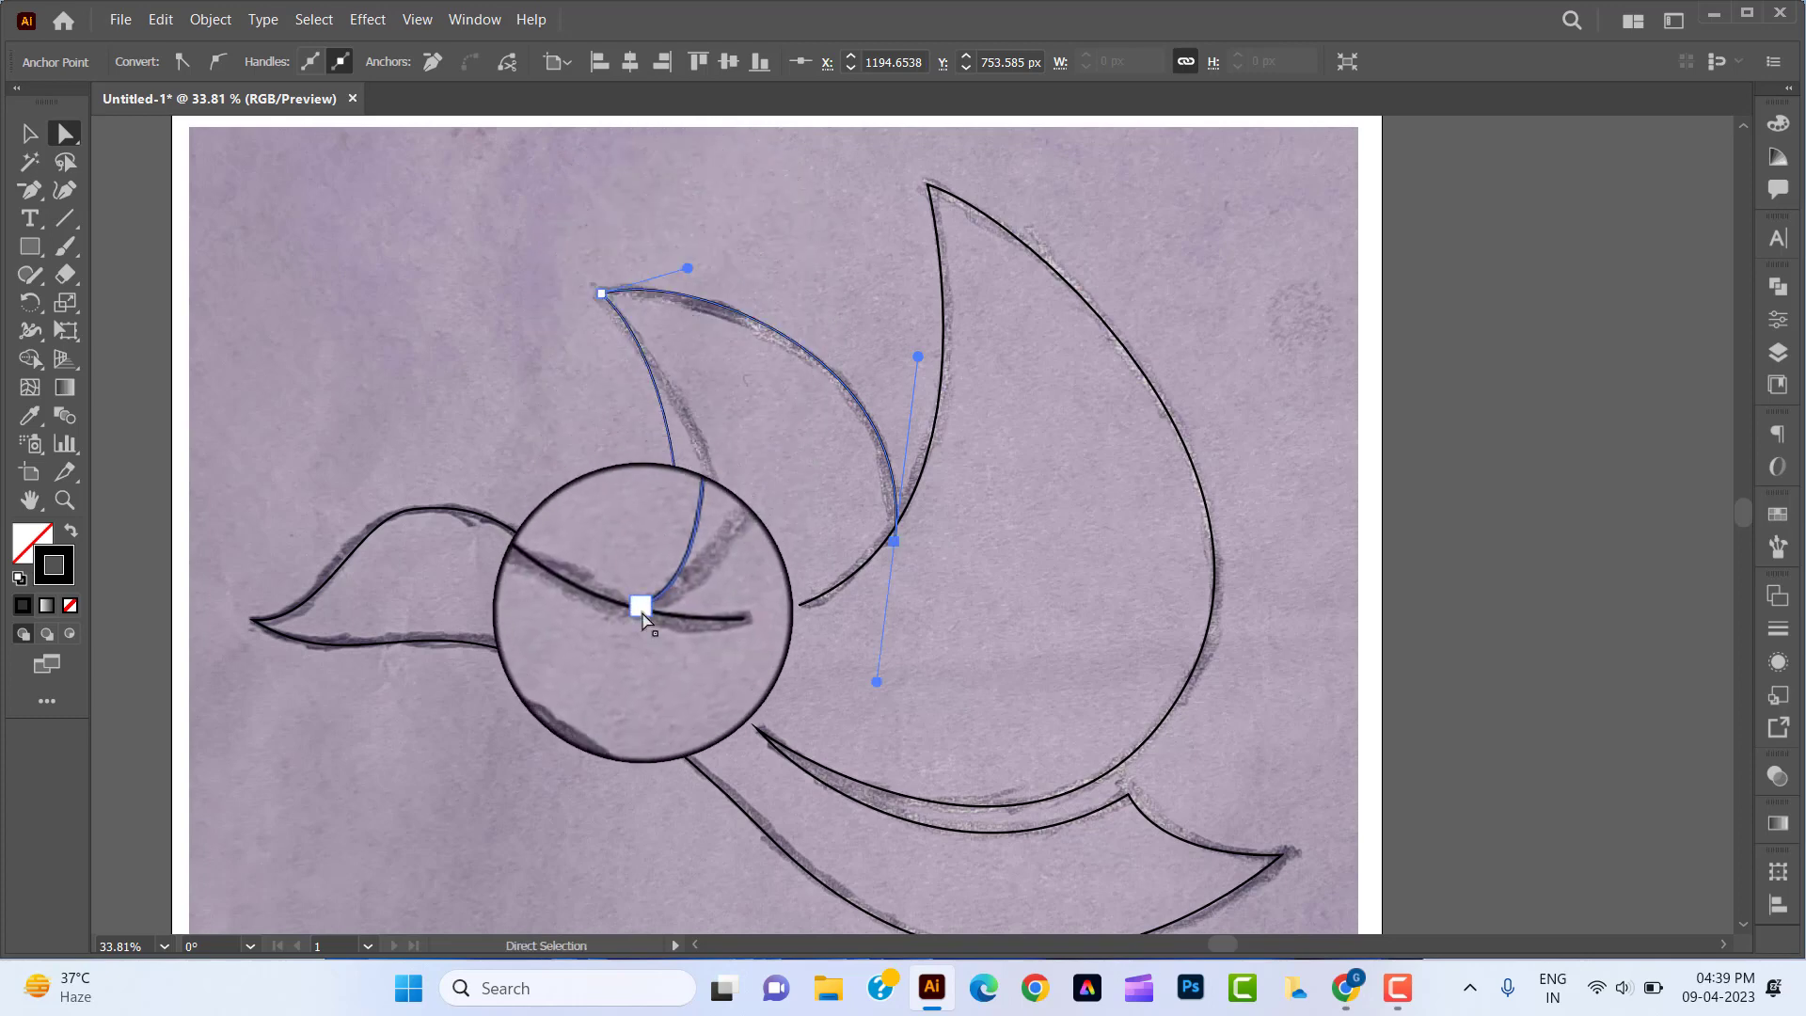
# Step: Extend the small wing's lower end past the neck line, bend its front edge outward to match the sketch, and deselect the path
pyautogui.moveTo(640, 609); pyautogui.dragTo(790, 549)
pyautogui.moveTo(679, 365); pyautogui.dragTo(689, 359)
pyautogui.click(790, 551)
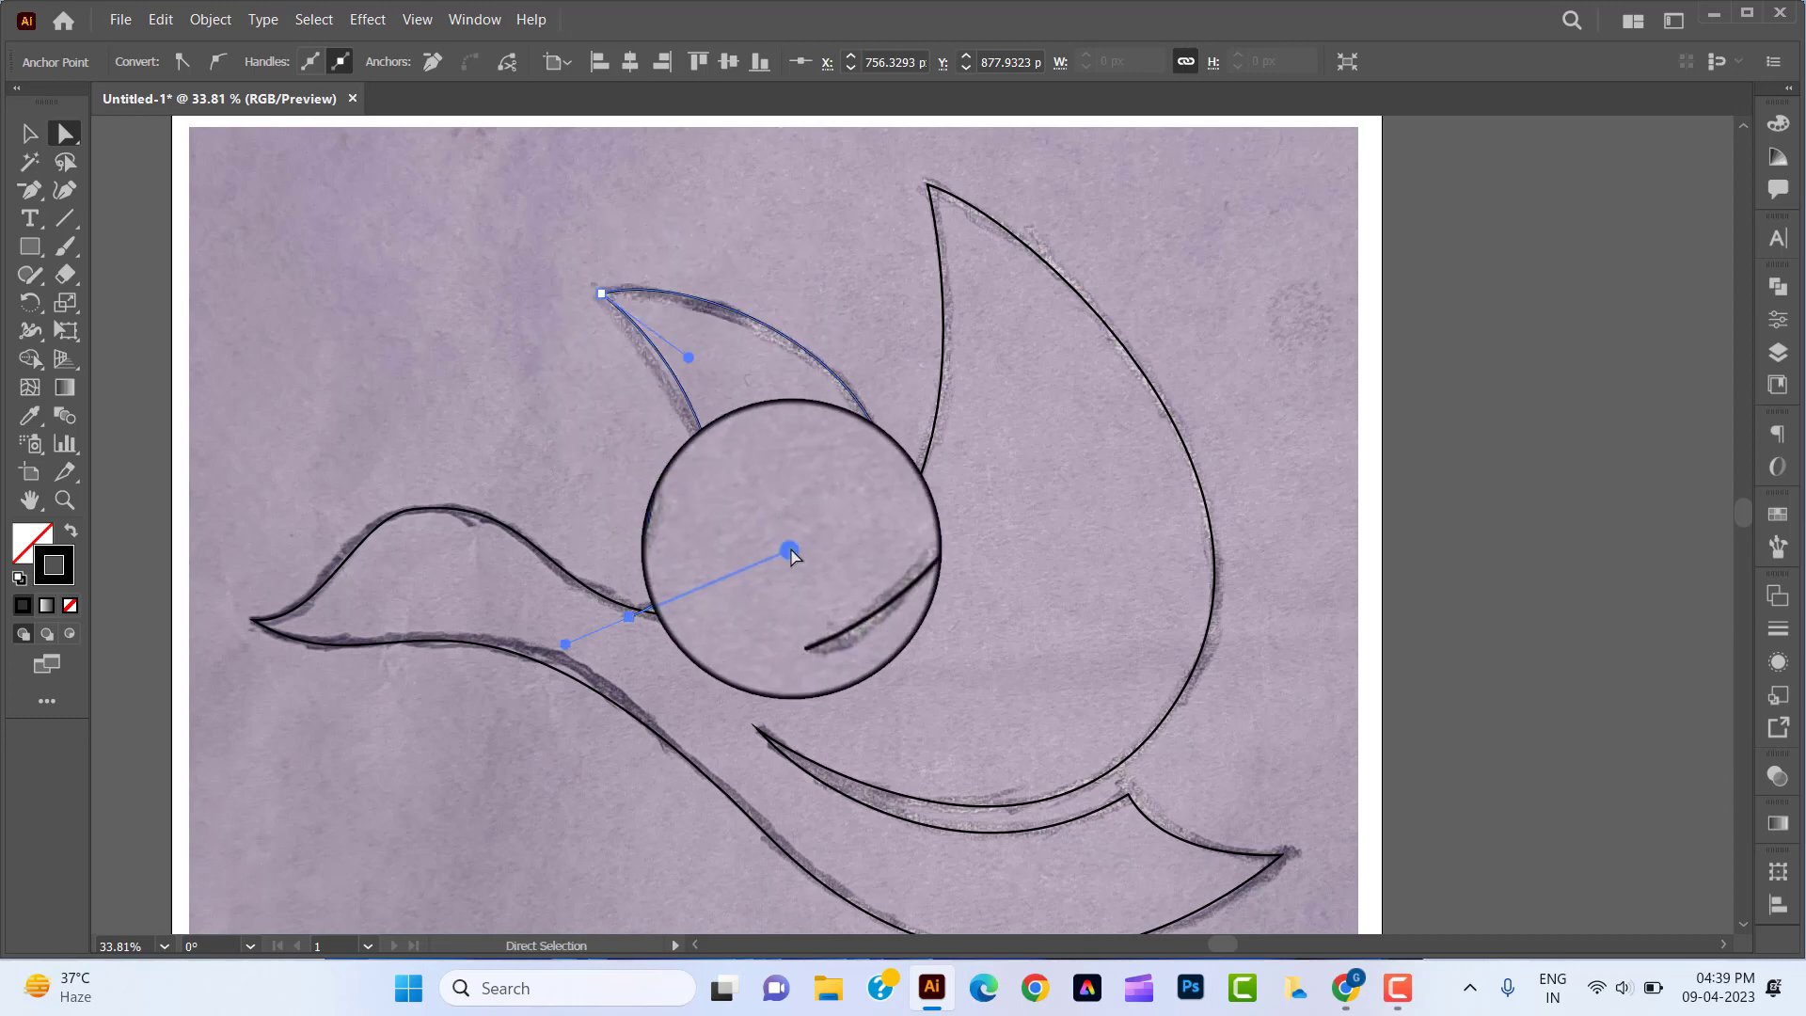
pyautogui.moveTo(791, 553); pyautogui.dragTo(811, 561)
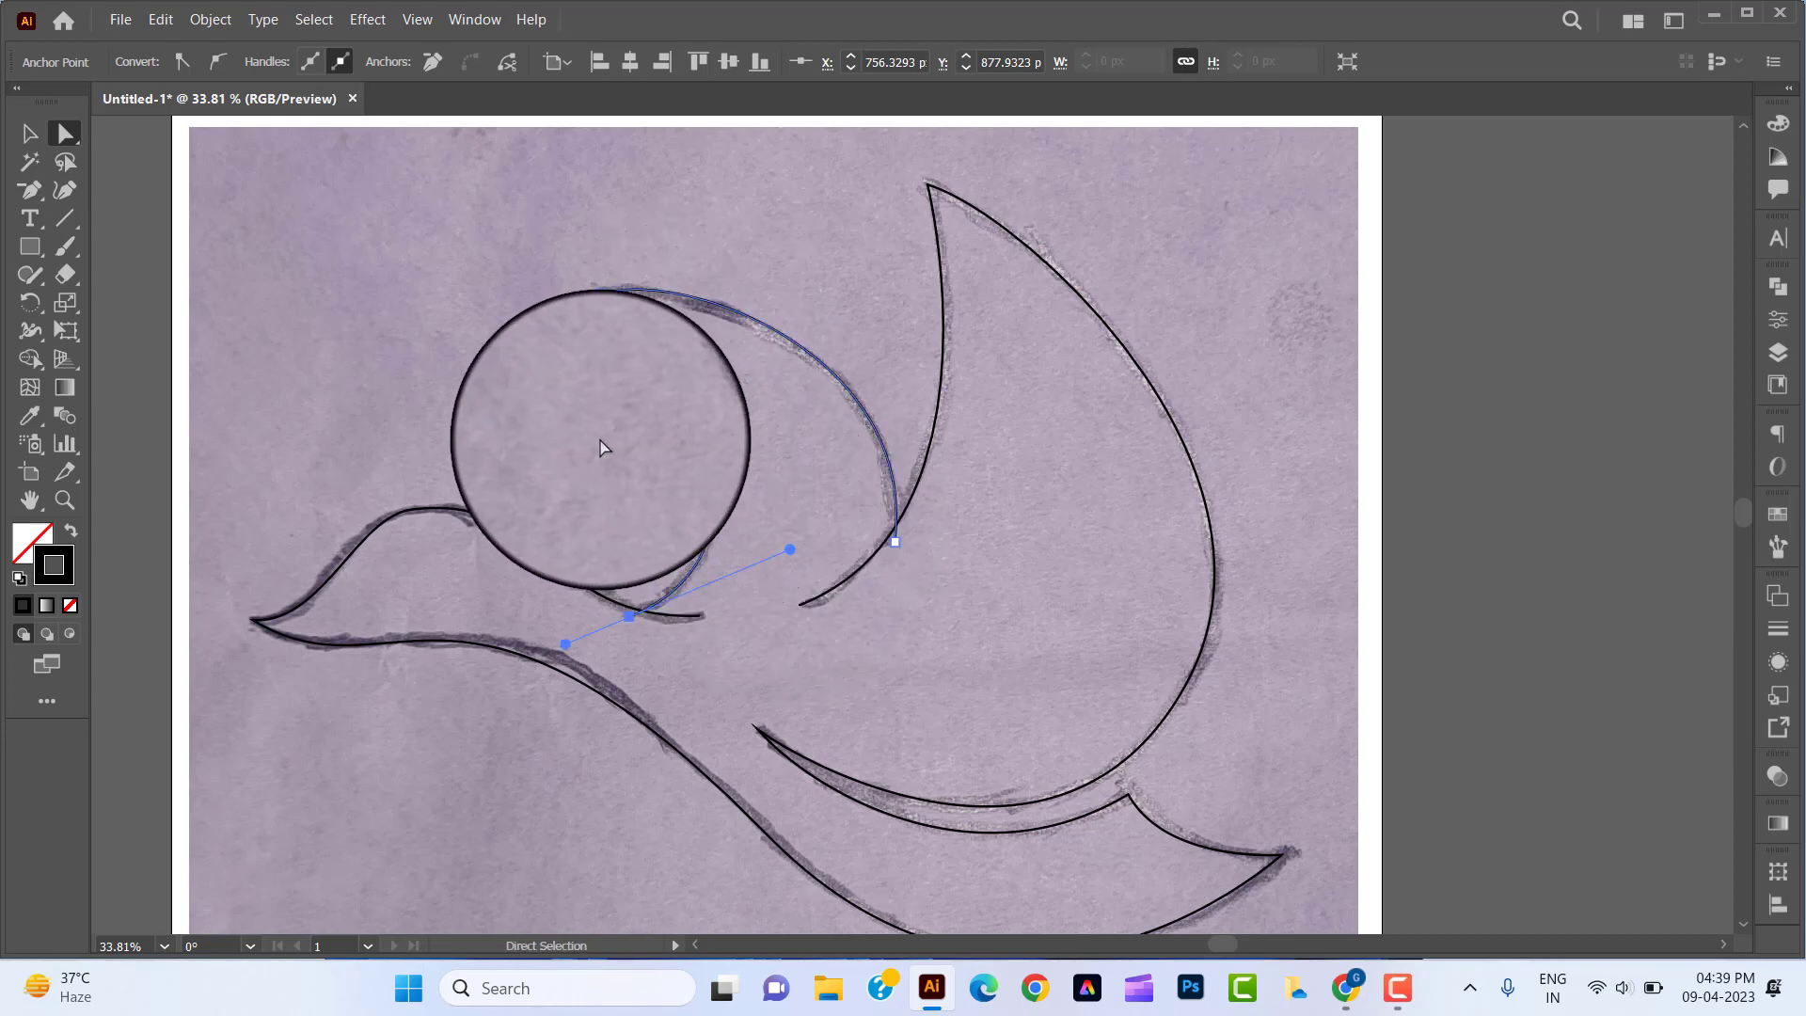
pyautogui.click(584, 415)
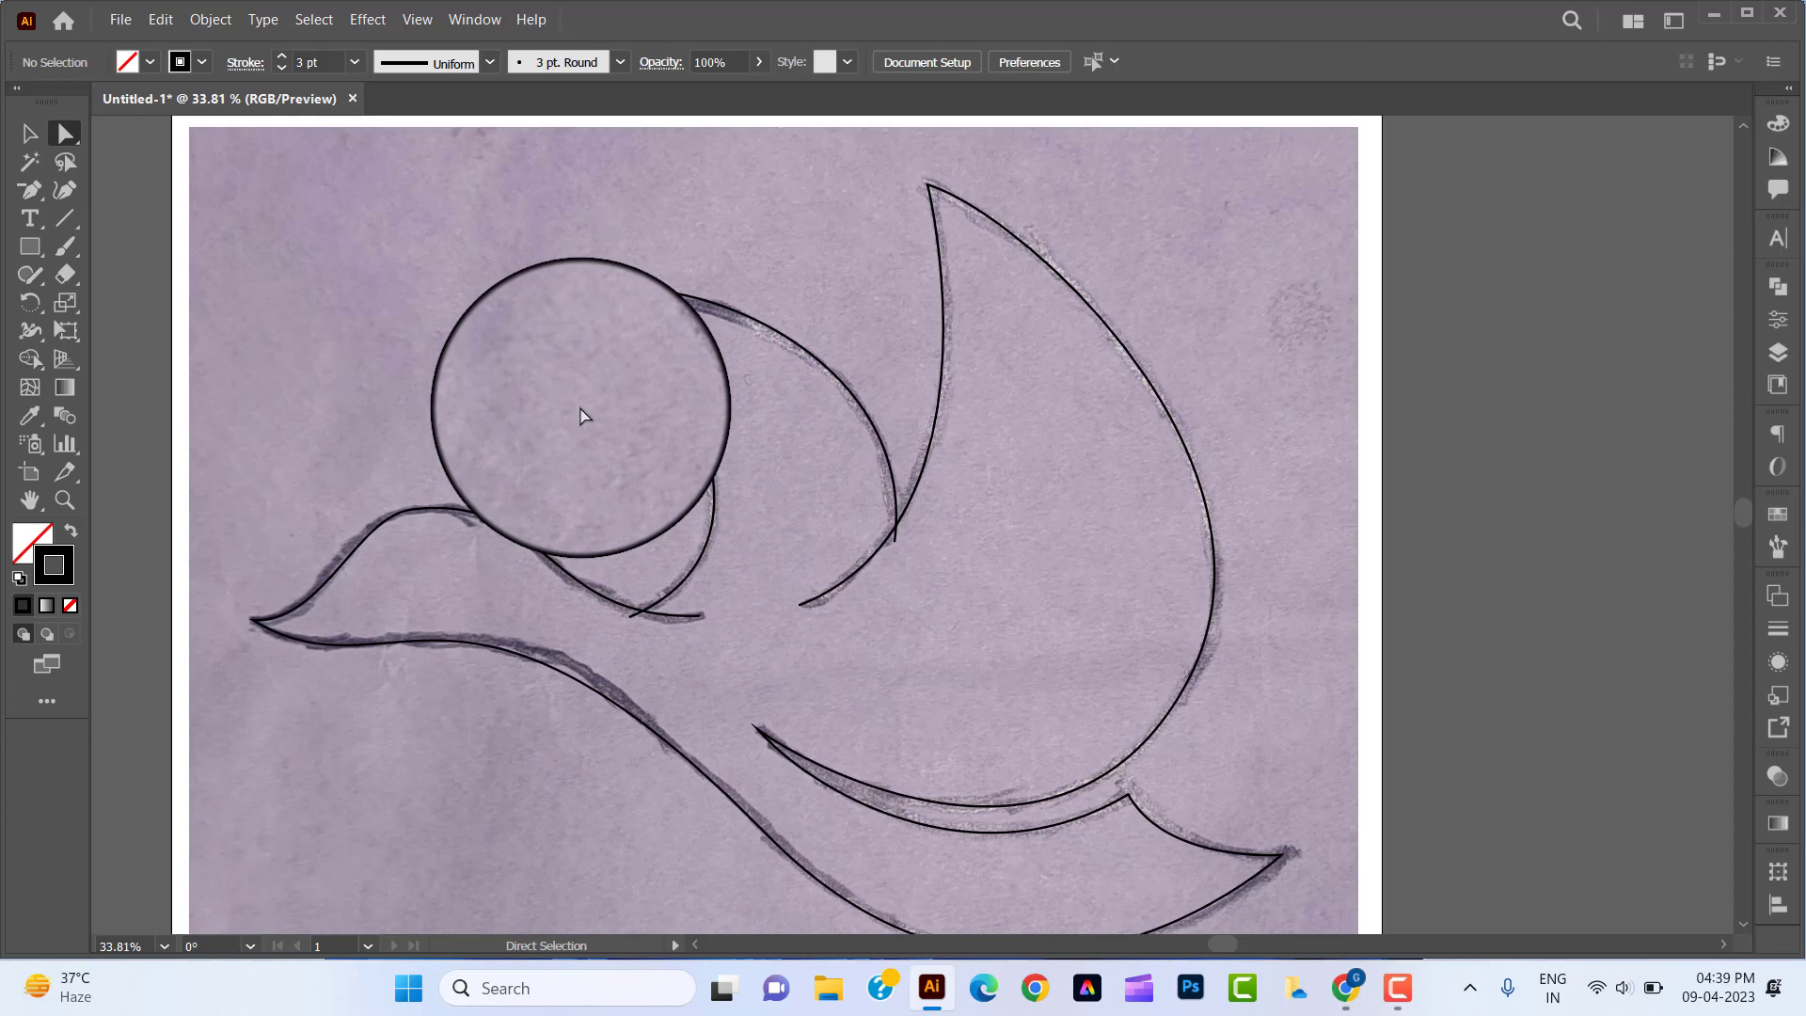
# Step: Select all bird paths, trim the small wing's overhanging ends at the neck and large wing with Shape Builder, and deselect everything
pyautogui.click(30, 132)
pyautogui.click(1240, 844)
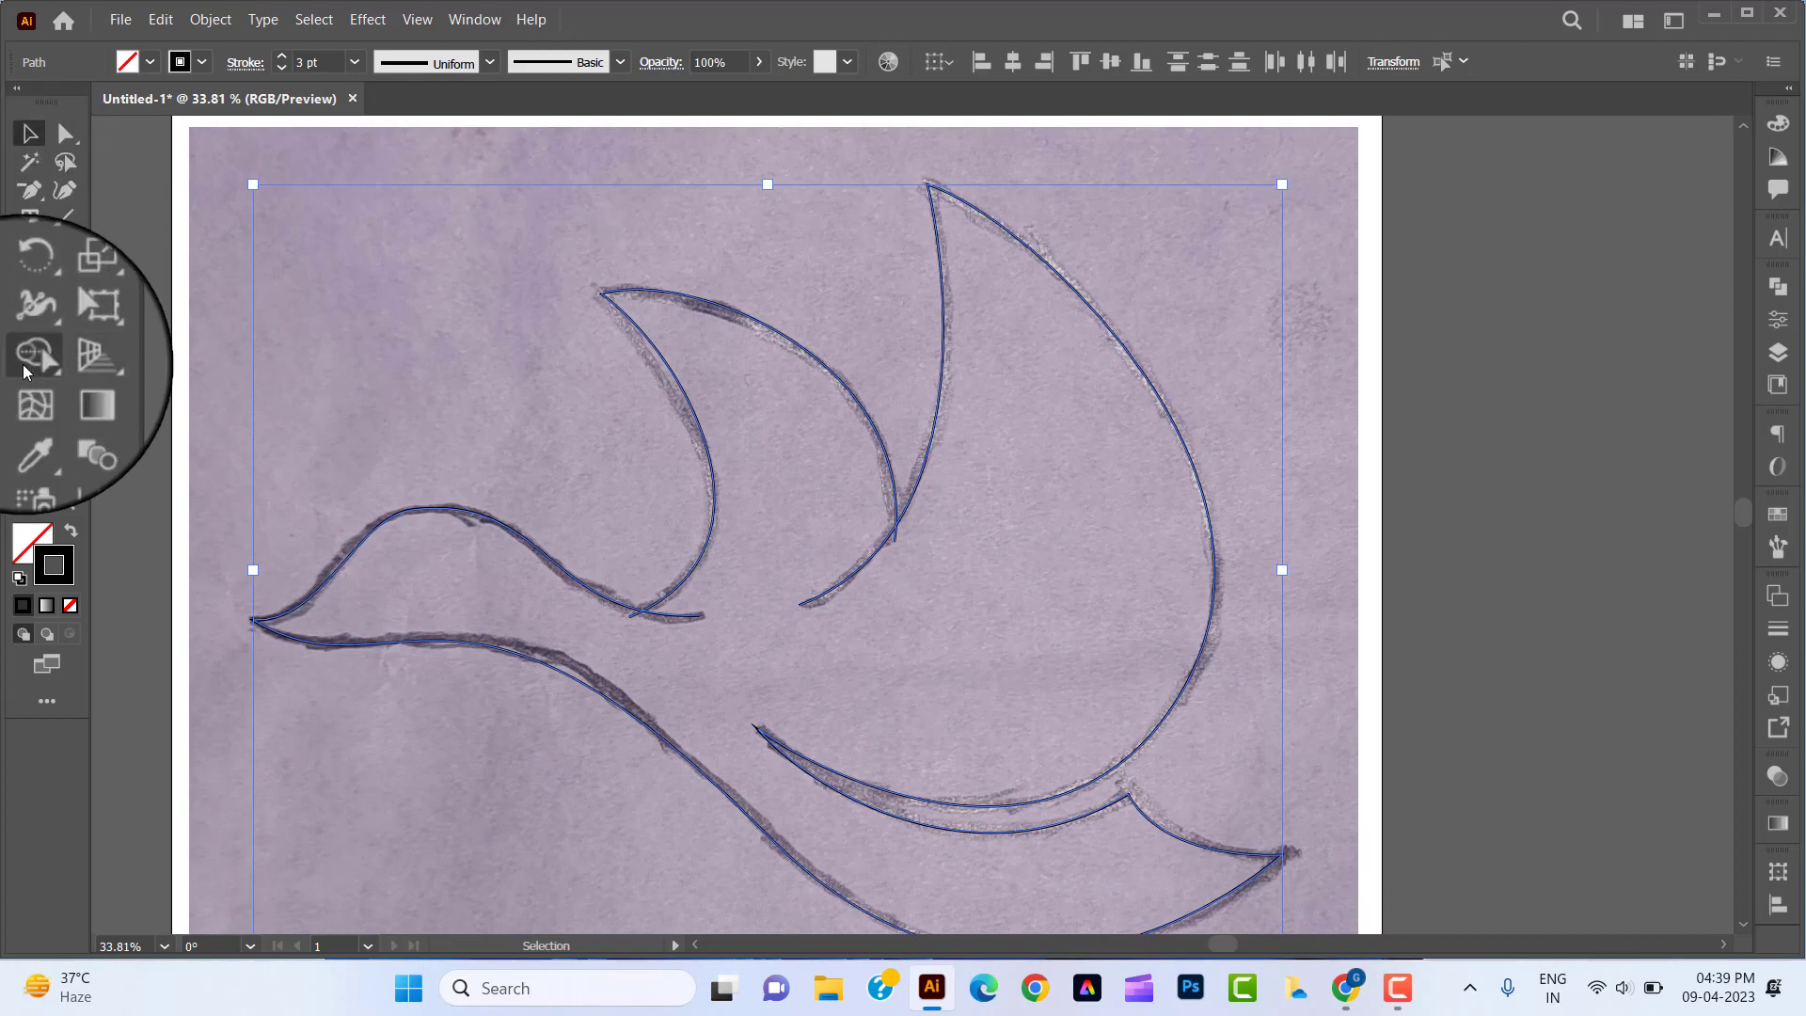
pyautogui.click(30, 359)
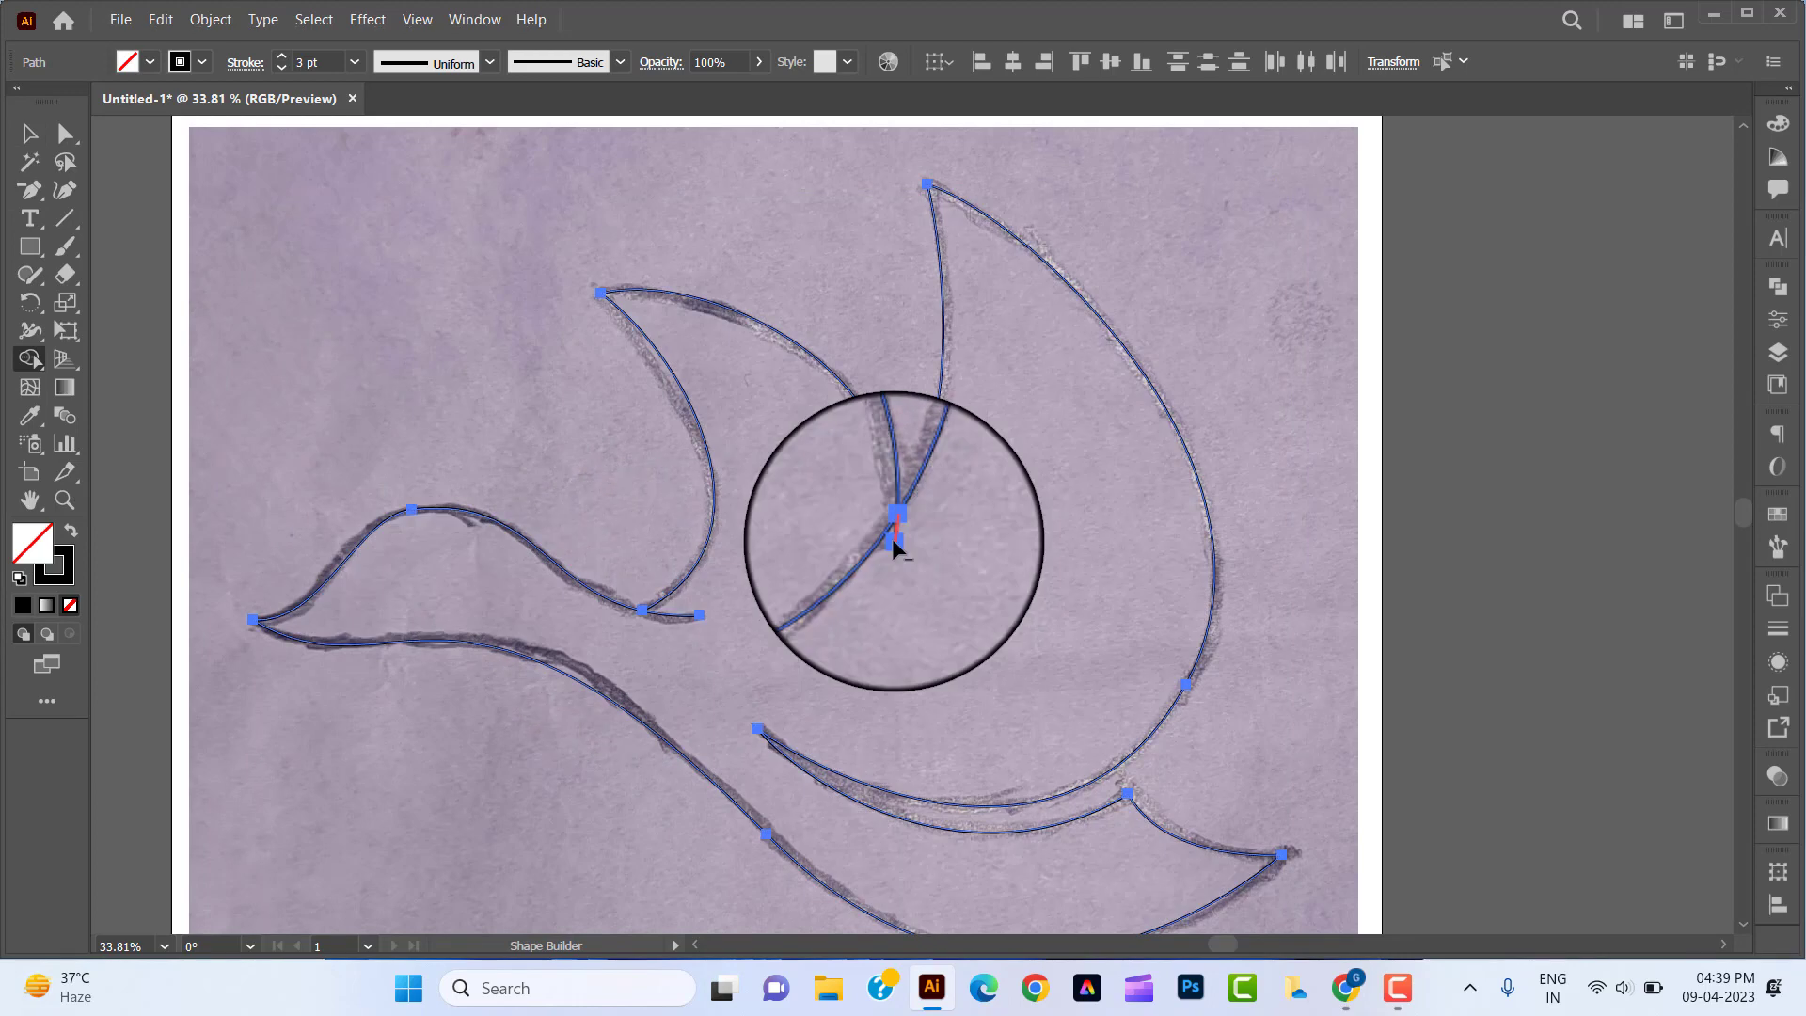
pyautogui.keyDown('alt'); pyautogui.click(892, 538); pyautogui.keyUp('alt')
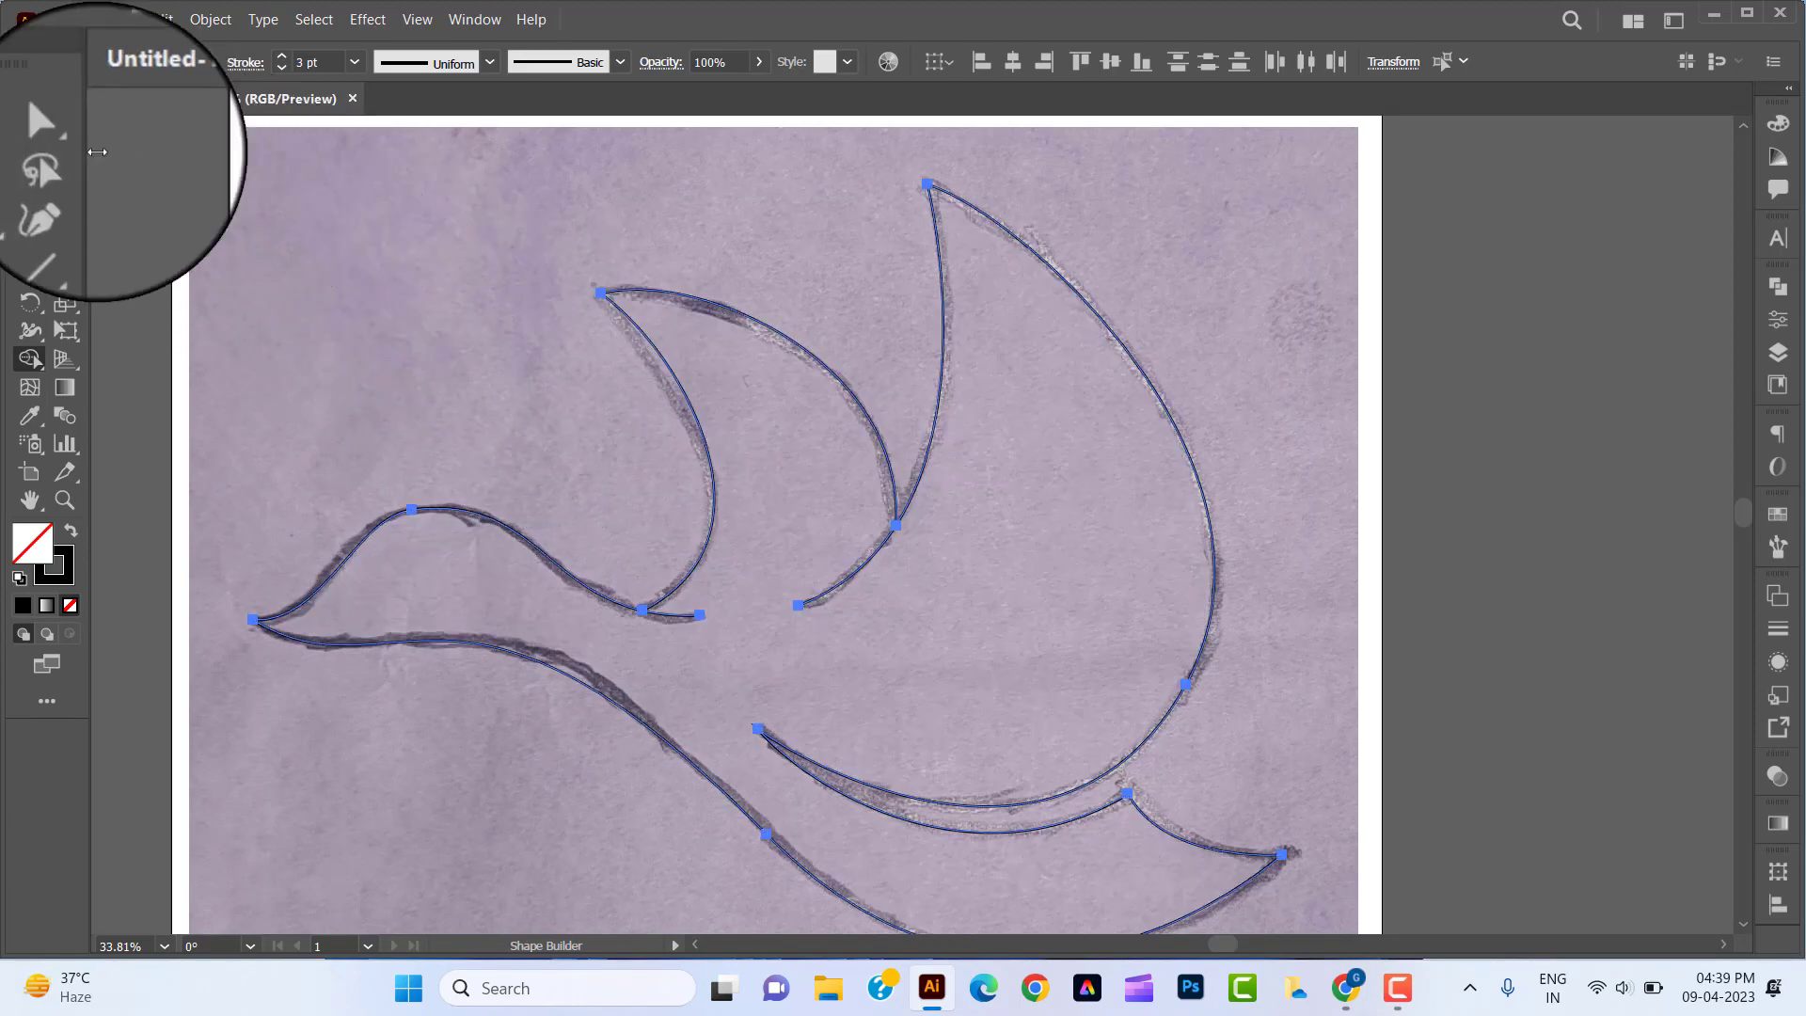
pyautogui.click(30, 132)
pyautogui.click(222, 486)
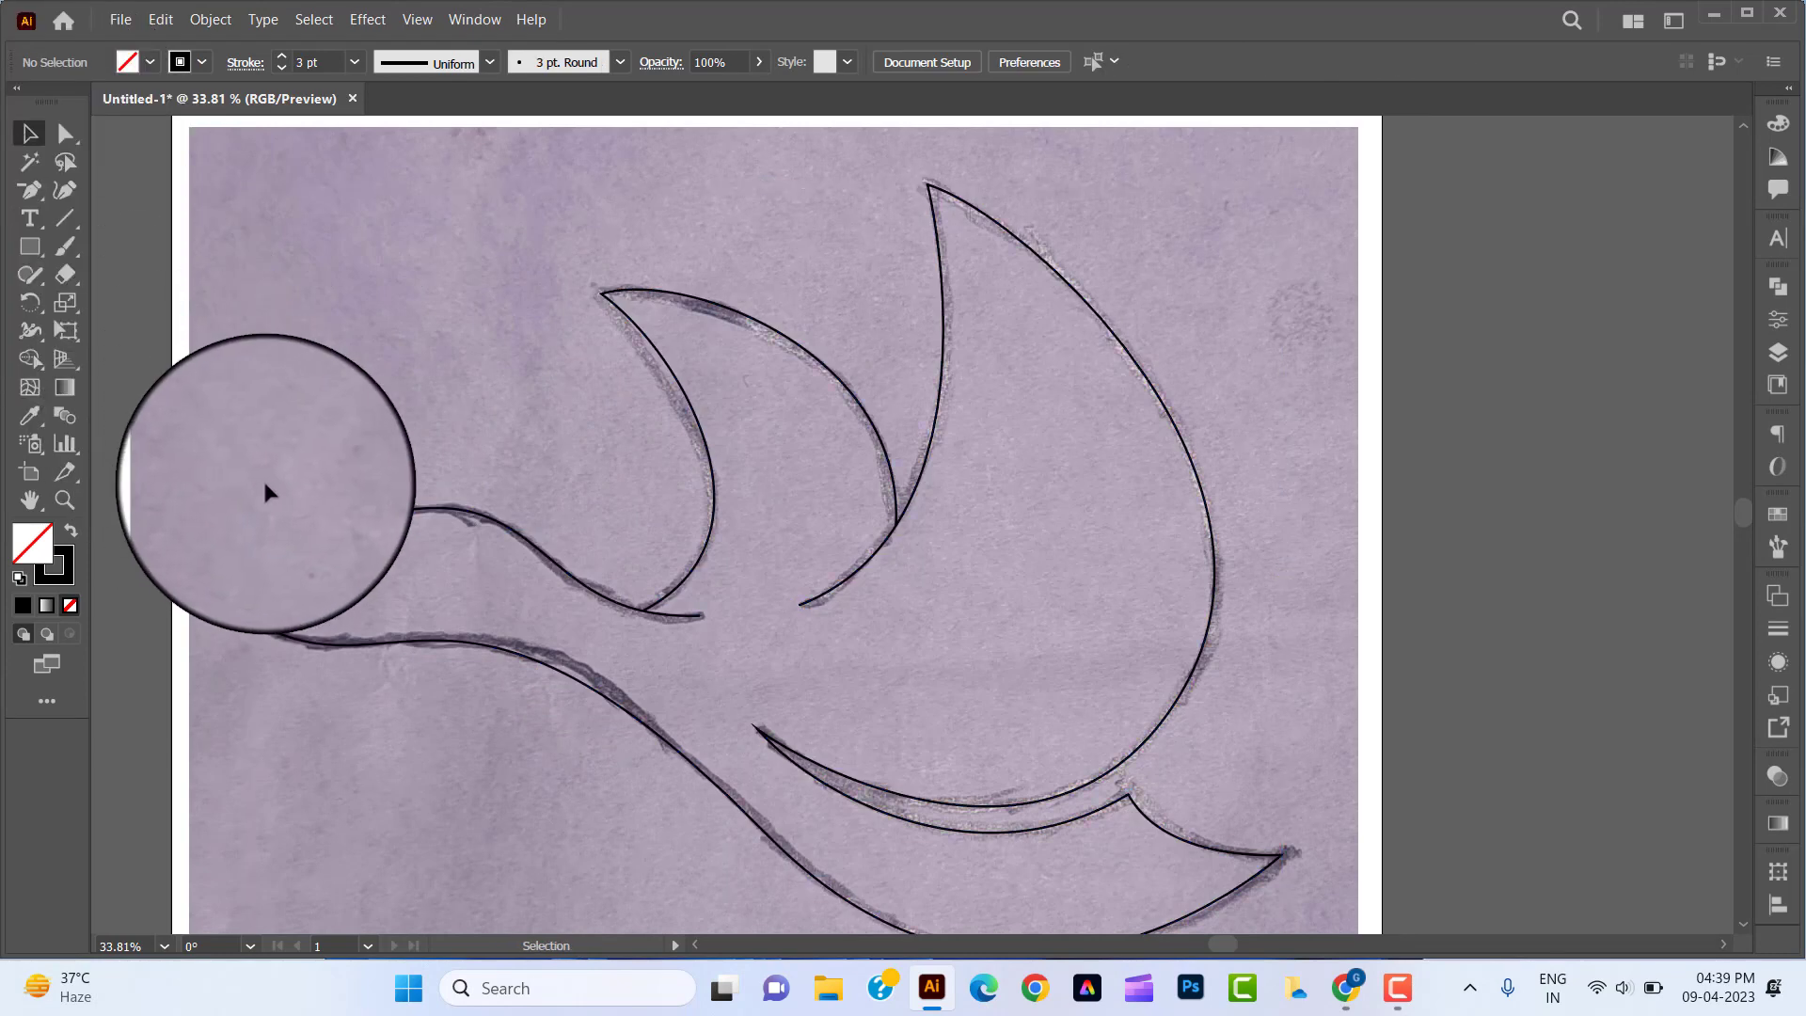
pyautogui.moveTo(265, 486); pyautogui.dragTo(306, 724)
pyautogui.click(307, 724)
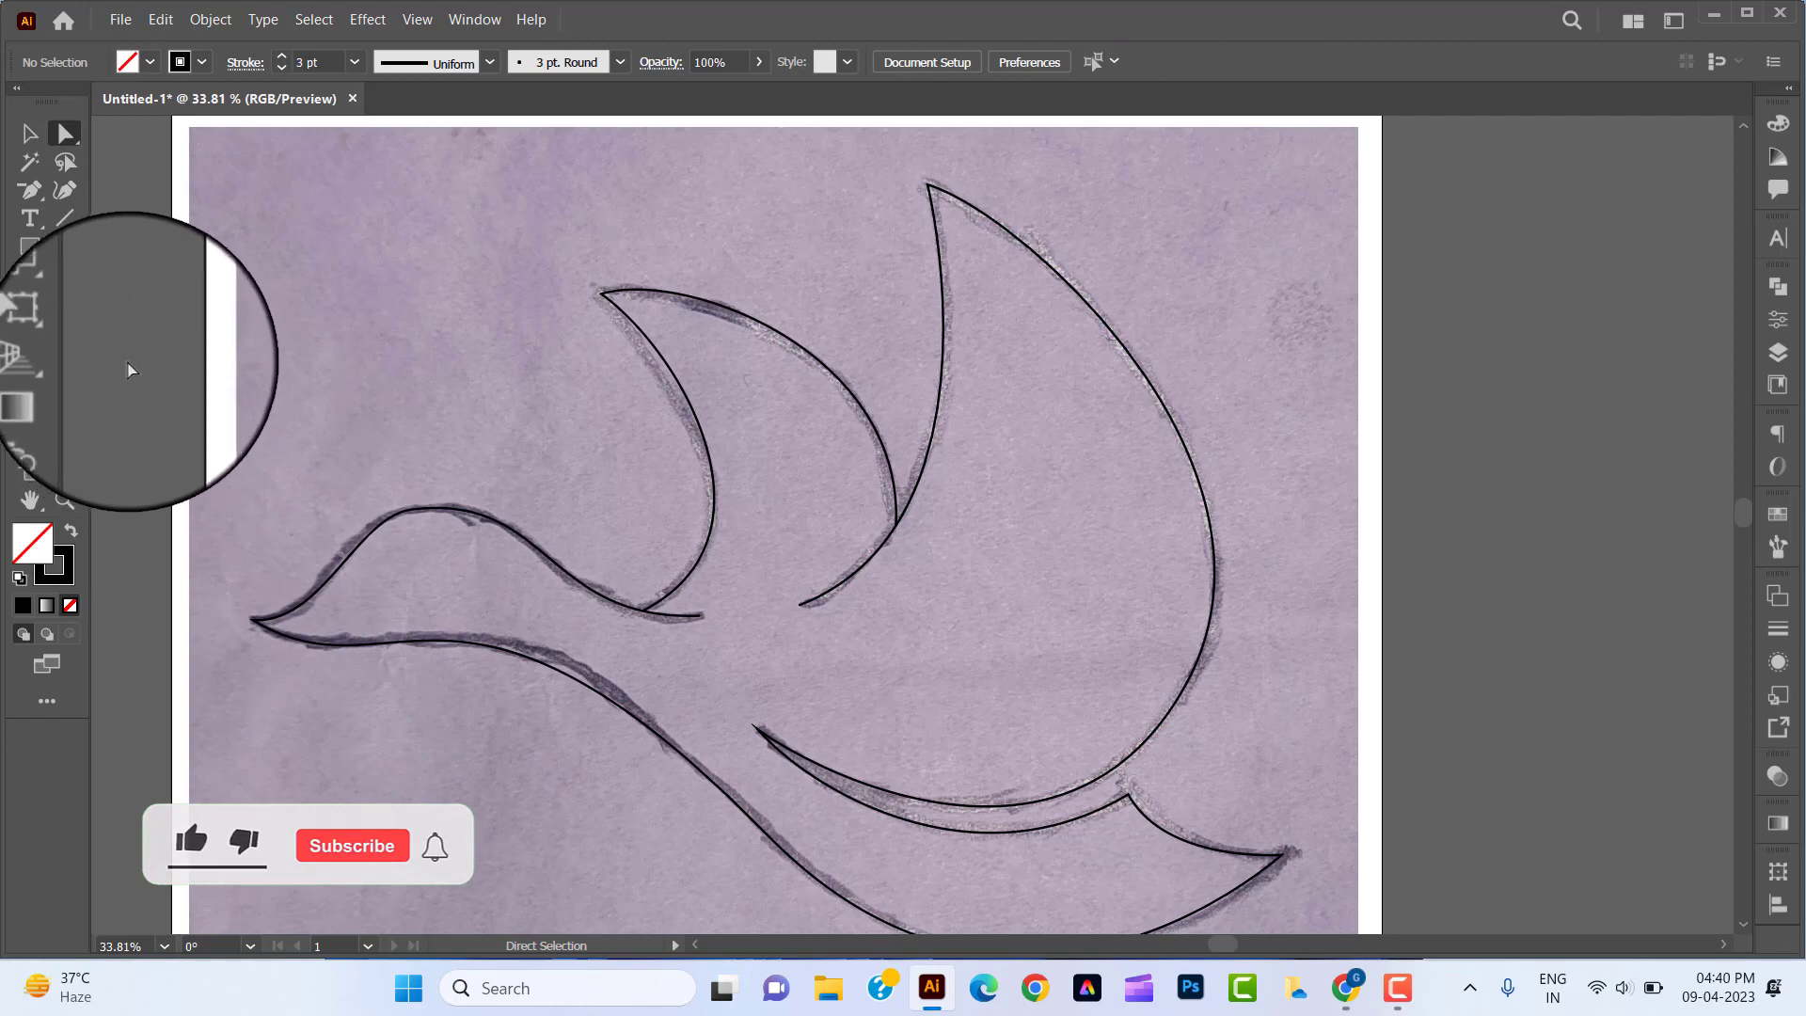
# Step: Join the open end of the neck line to the open end of the large wing with the Pen tool
pyautogui.moveTo(30, 199); pyautogui.dragTo(143, 200)
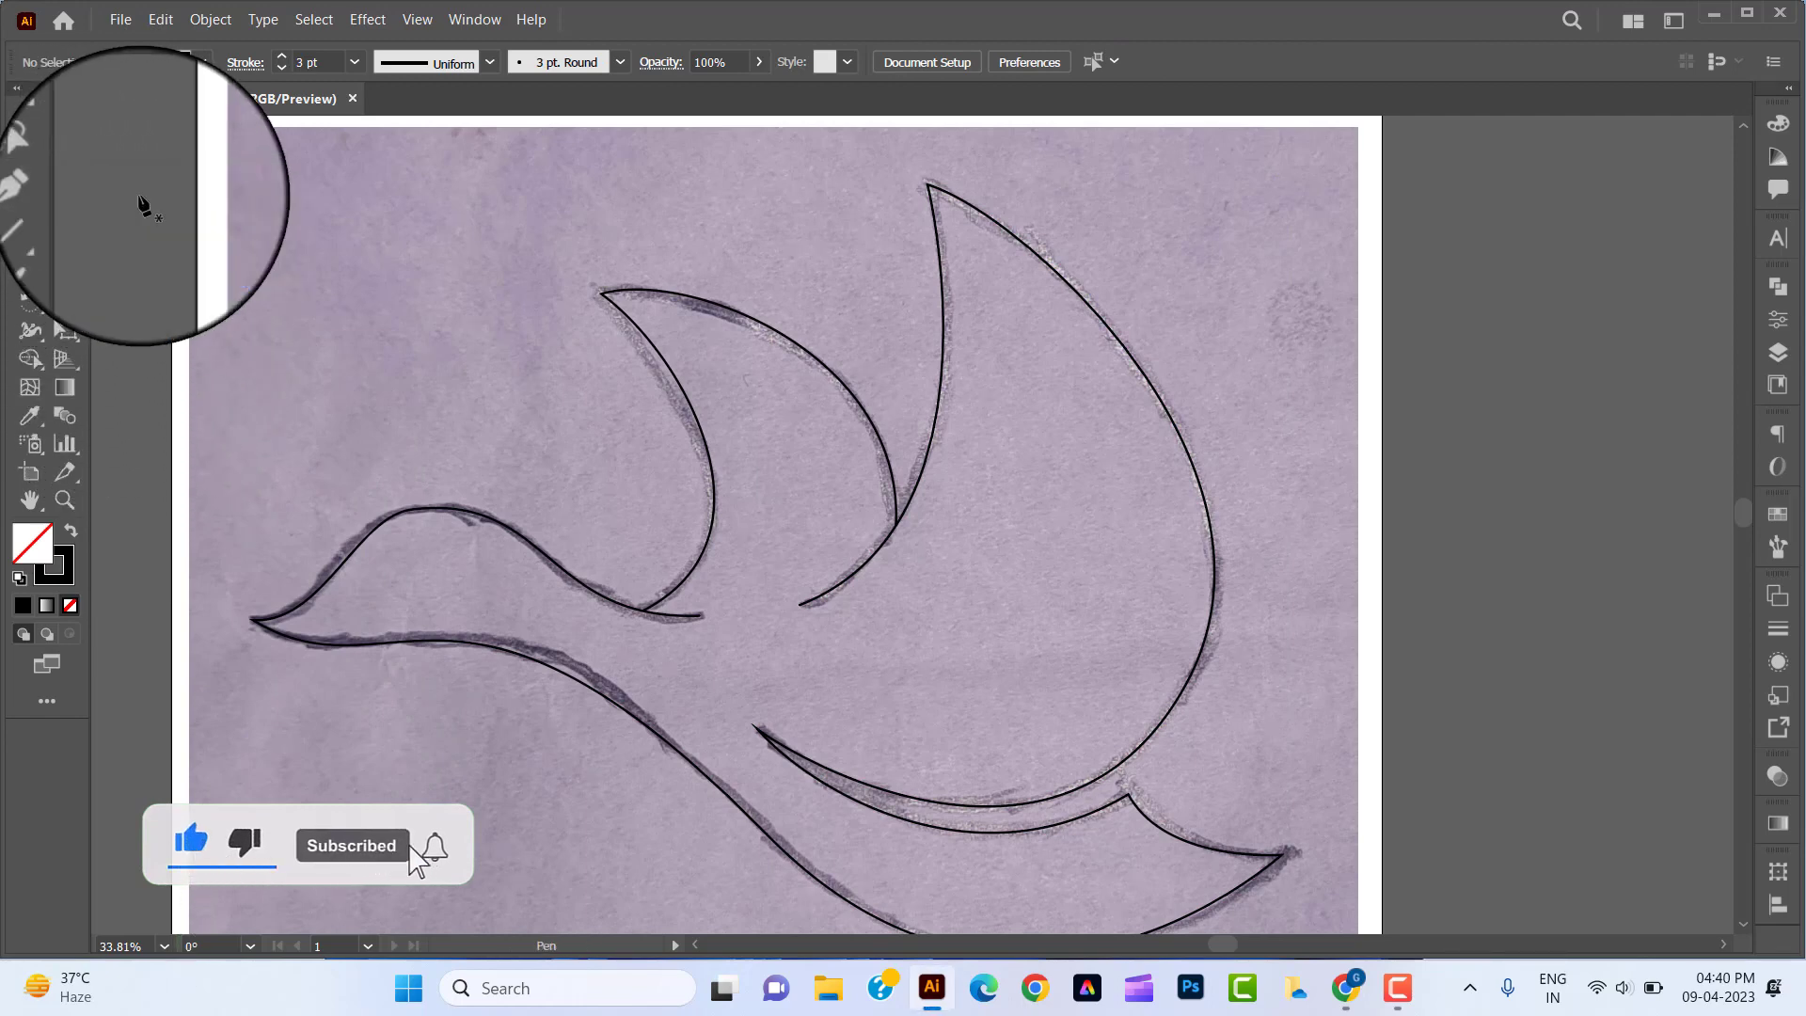
pyautogui.click(703, 614)
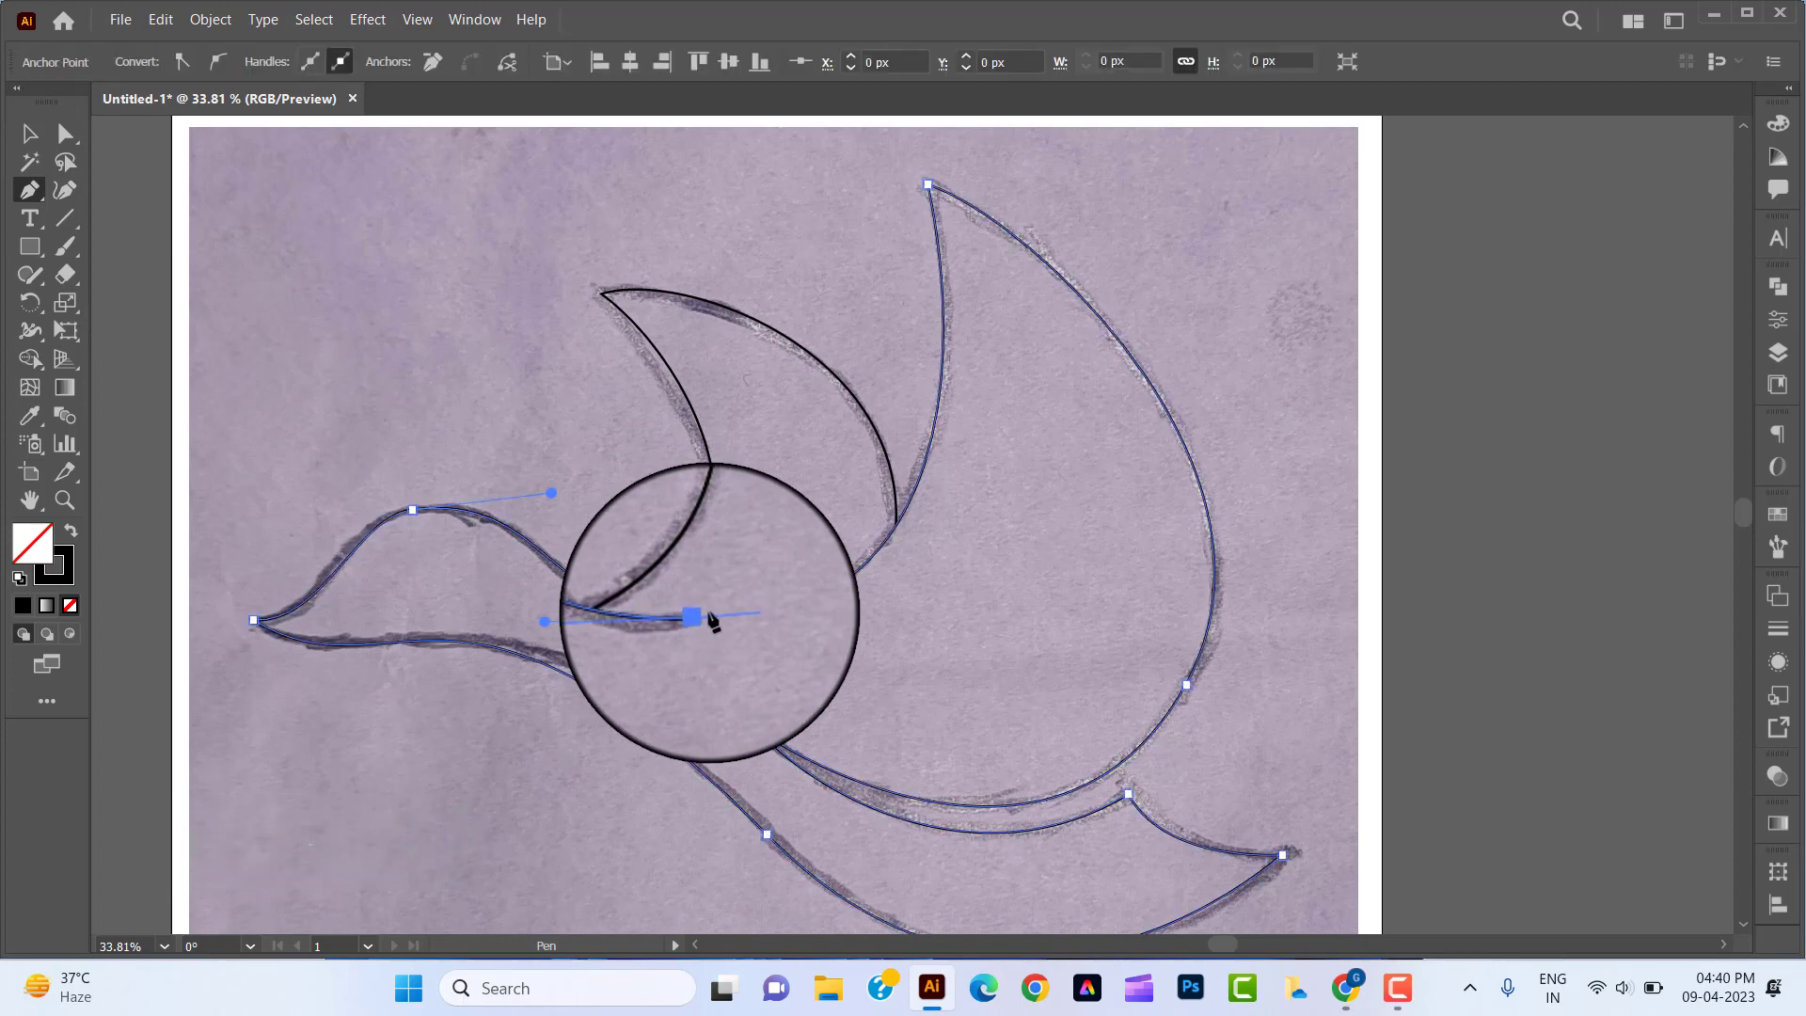
pyautogui.click(798, 608)
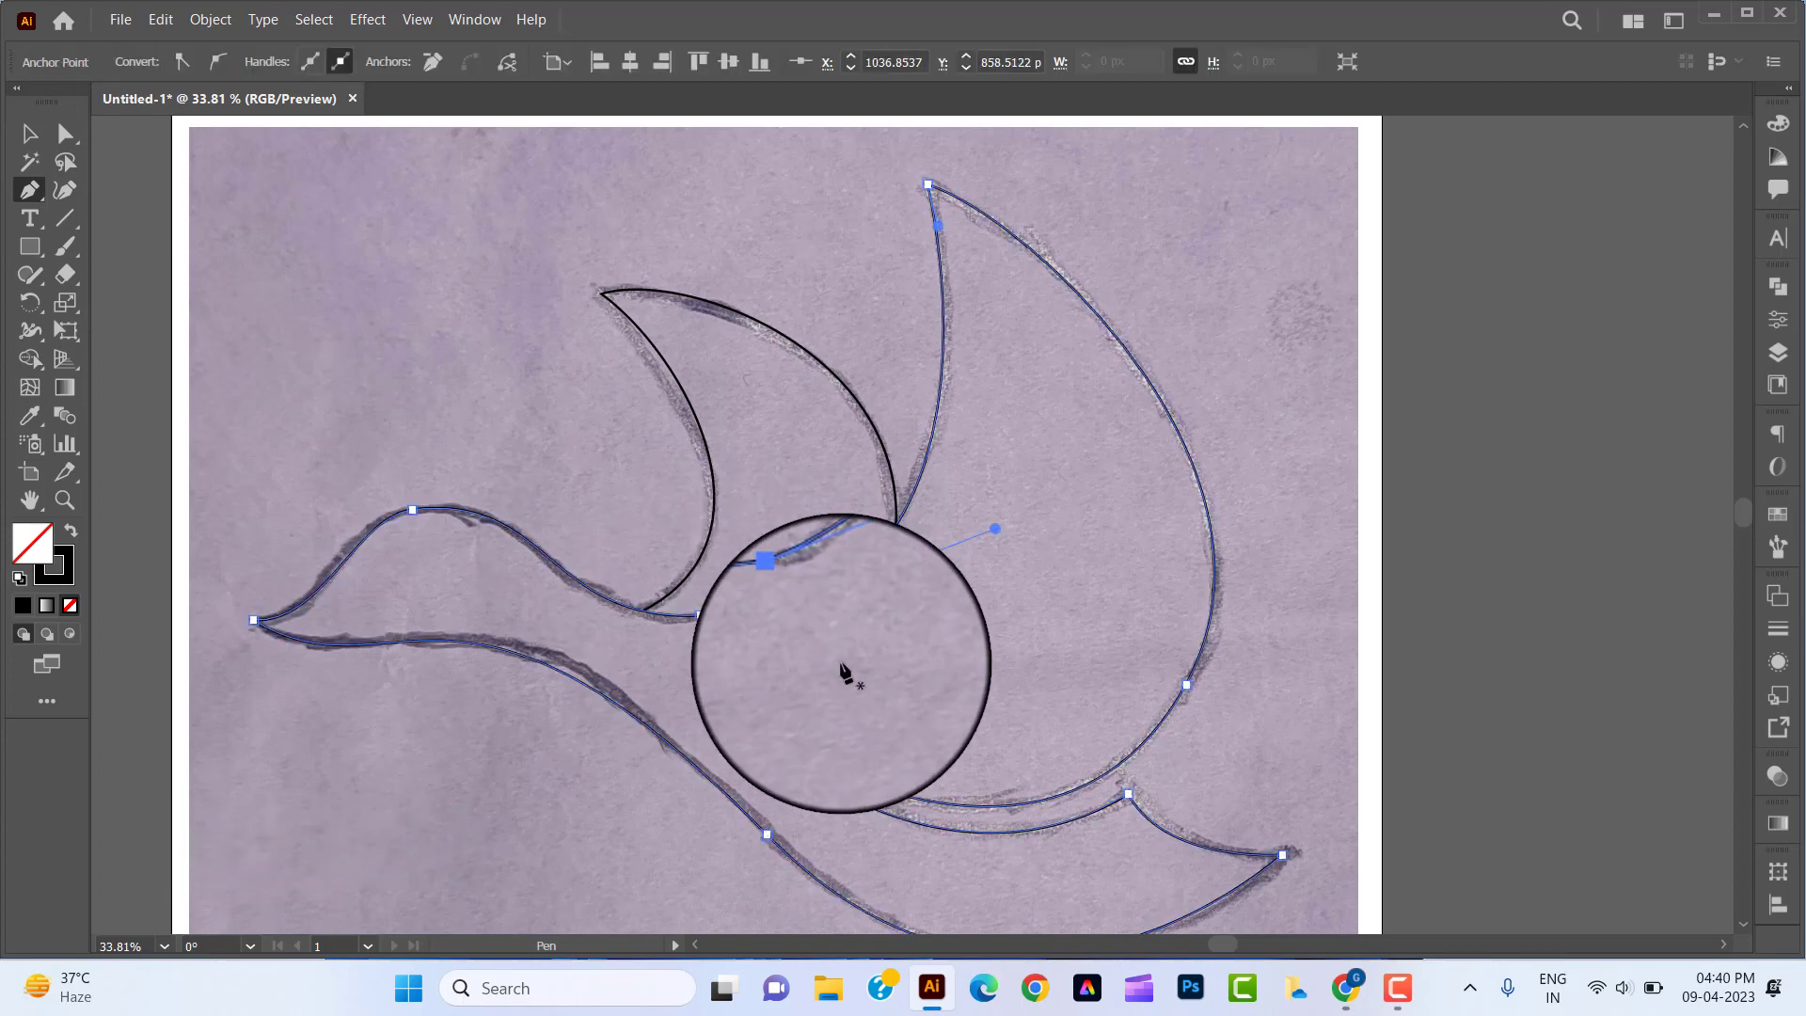
pyautogui.press('a')
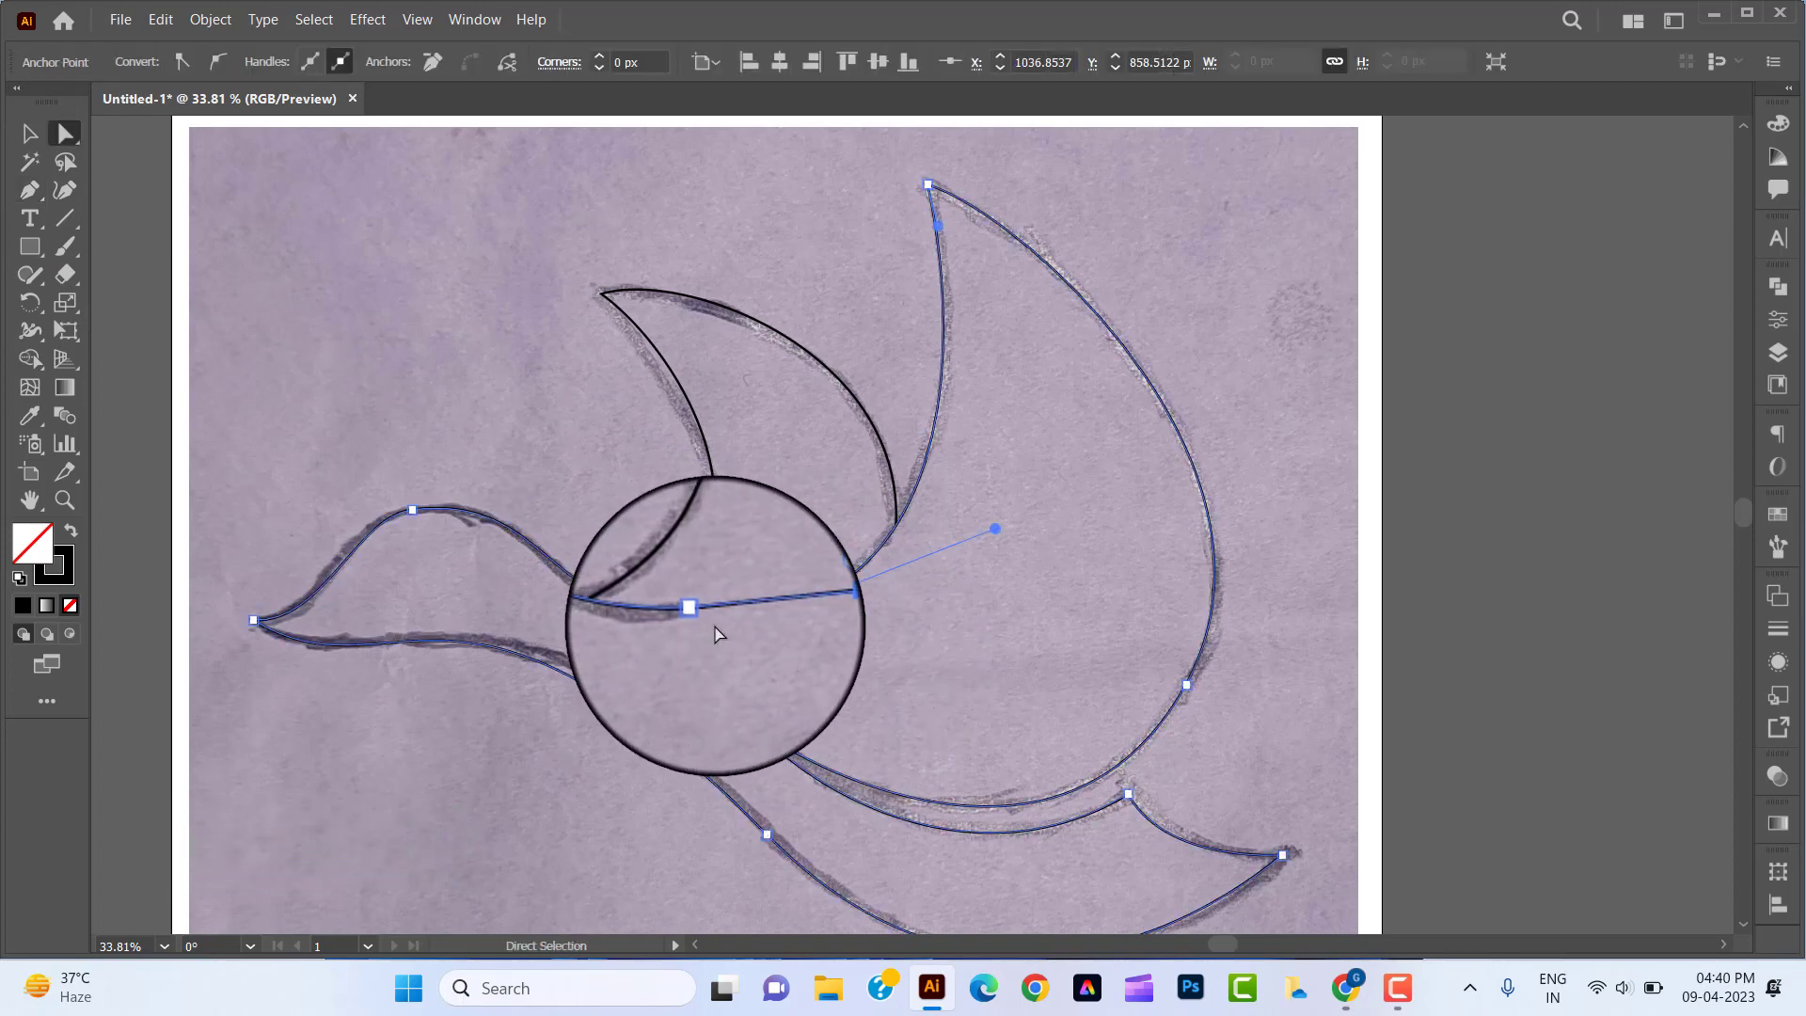
pyautogui.click(30, 190)
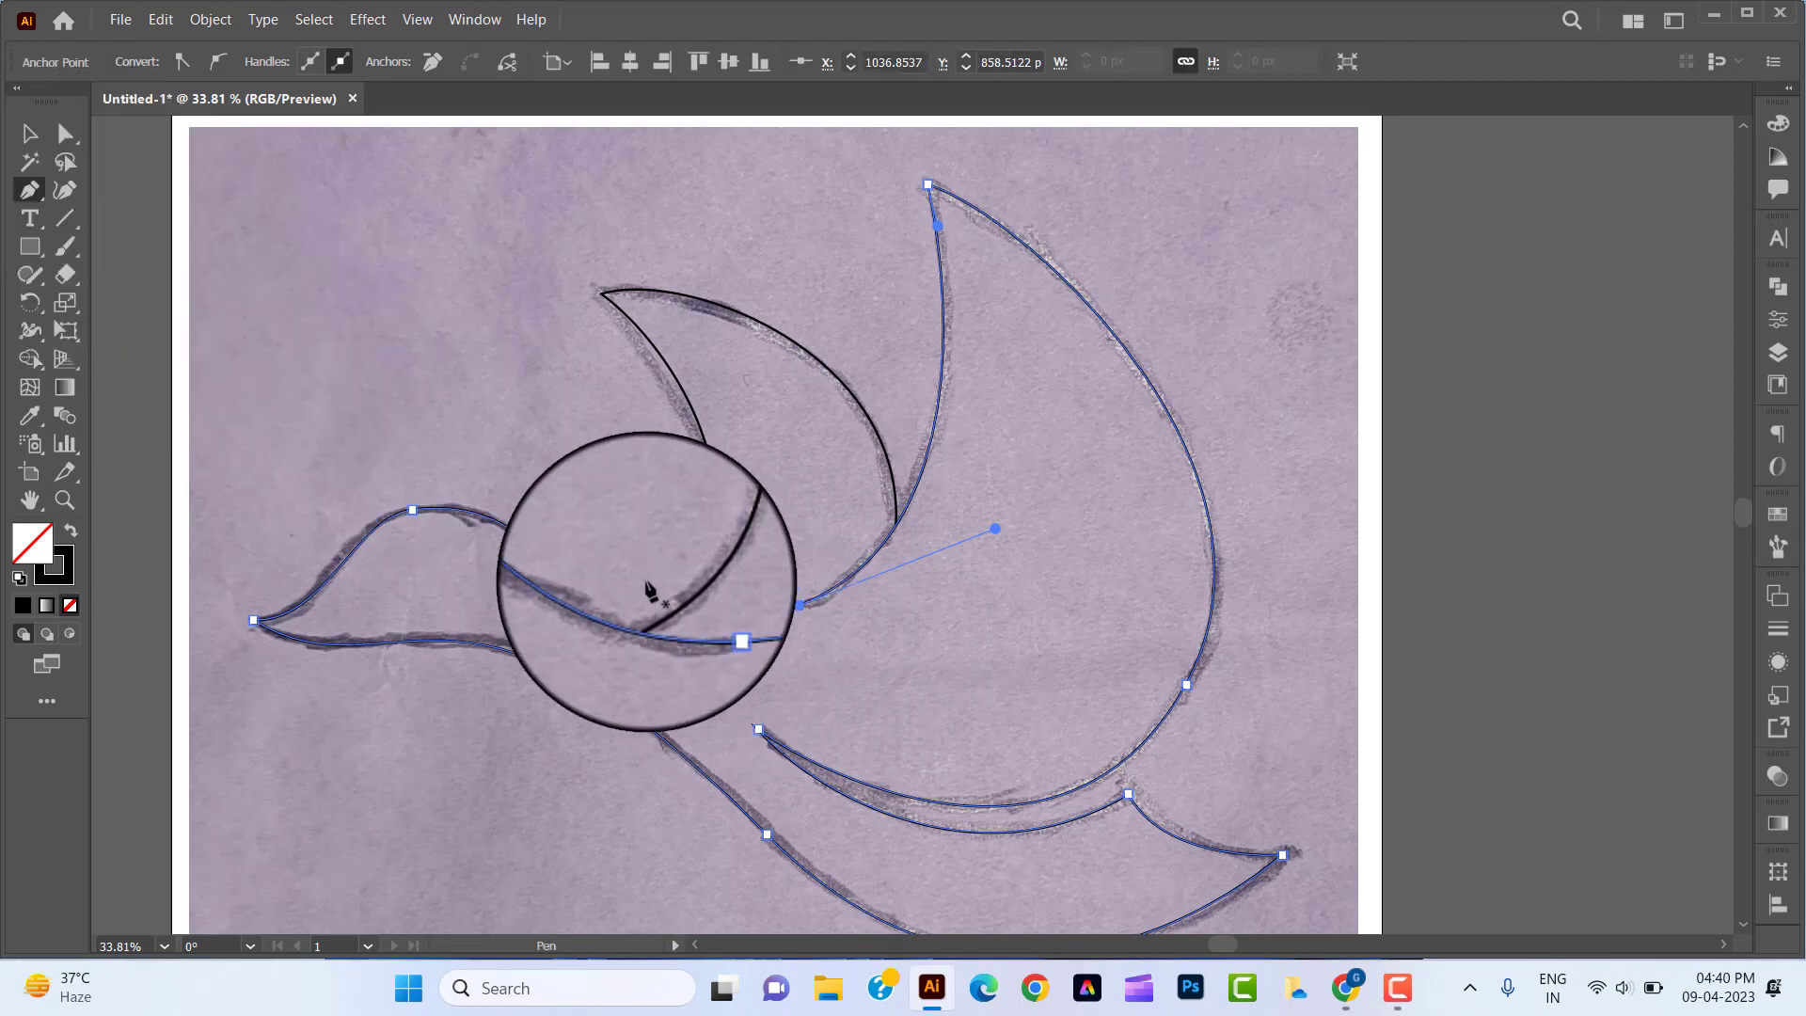
pyautogui.click(700, 615)
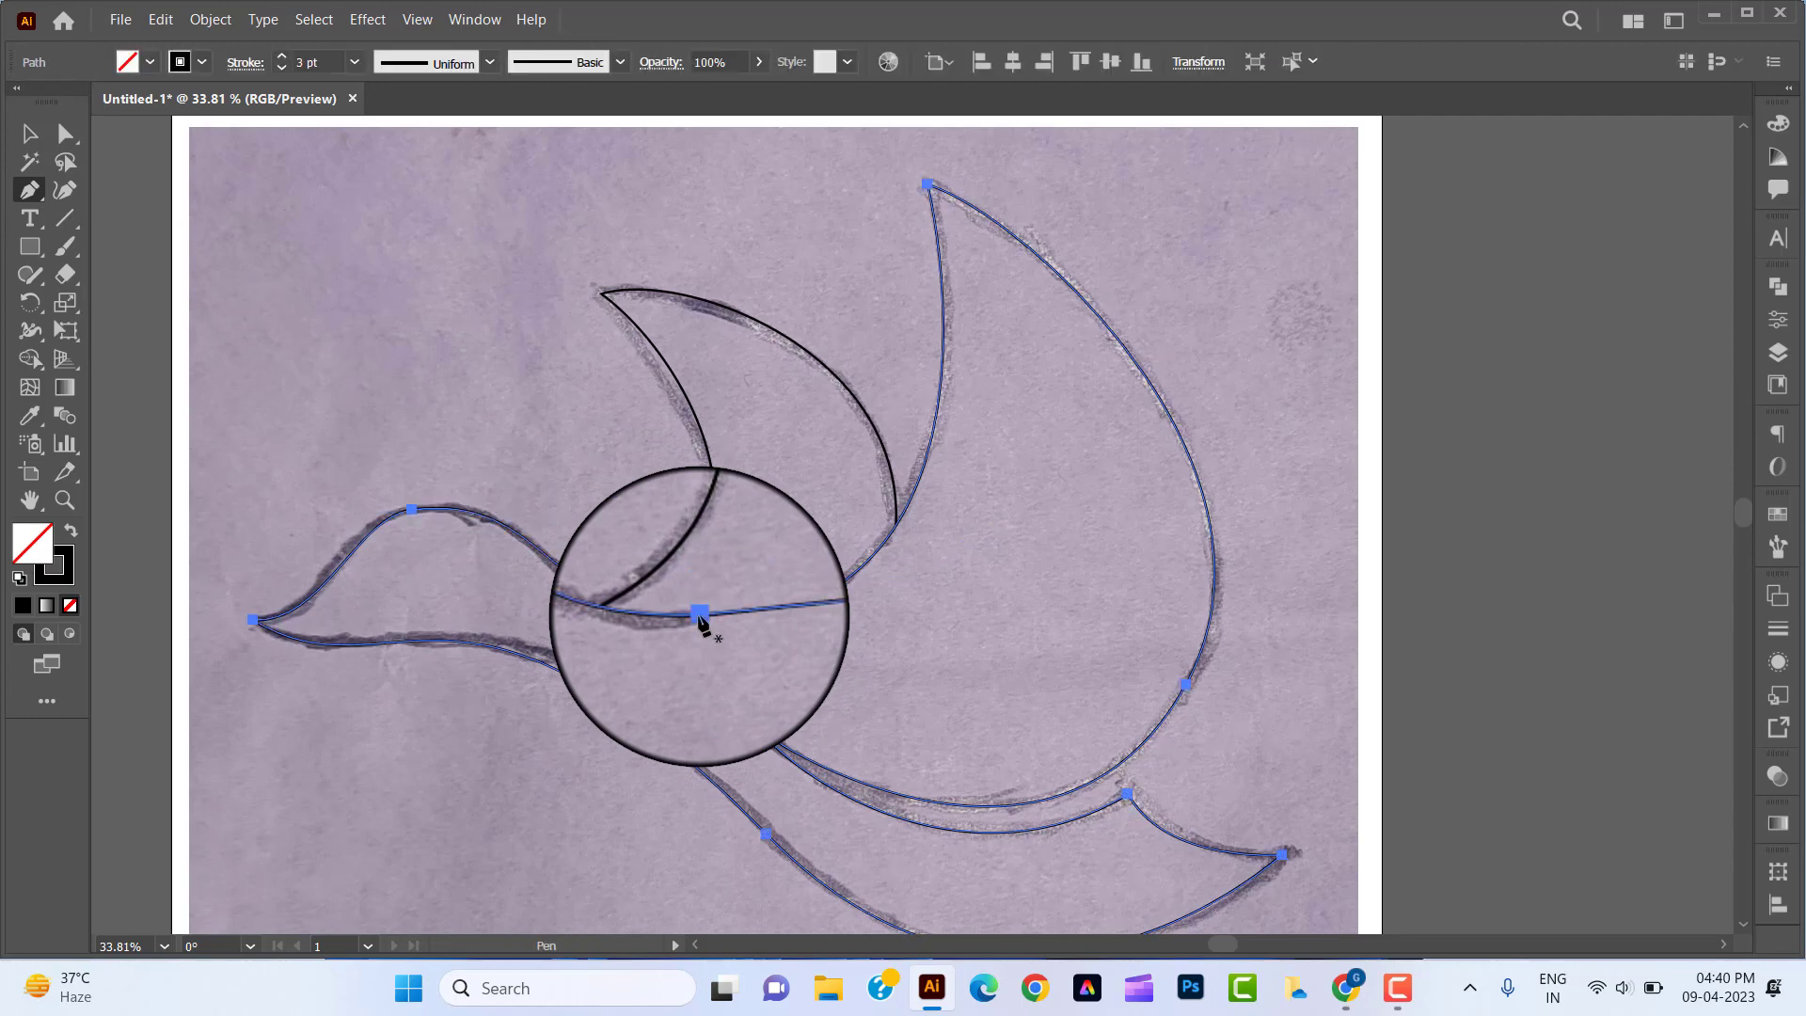
# Step: Smooth the joint where the neck line meets the large wing by pulling out curve handles with the Anchor Point tool
pyautogui.click(32, 191)
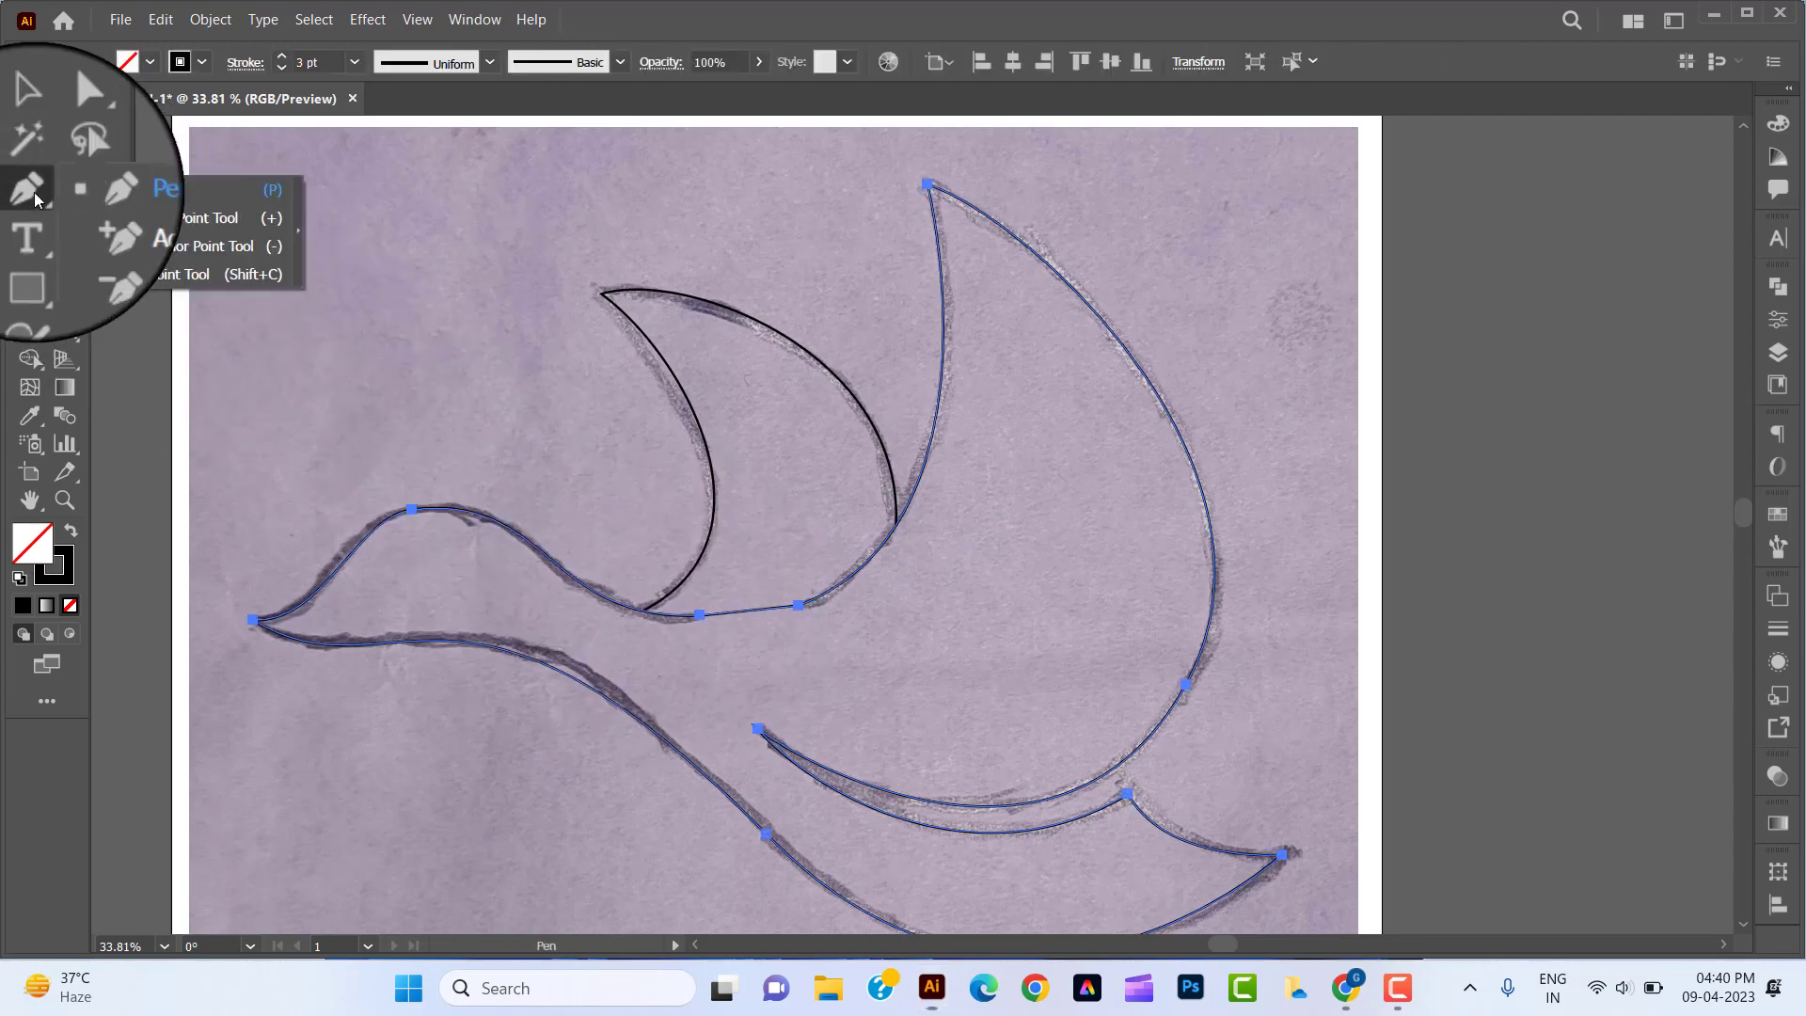
pyautogui.click(84, 274)
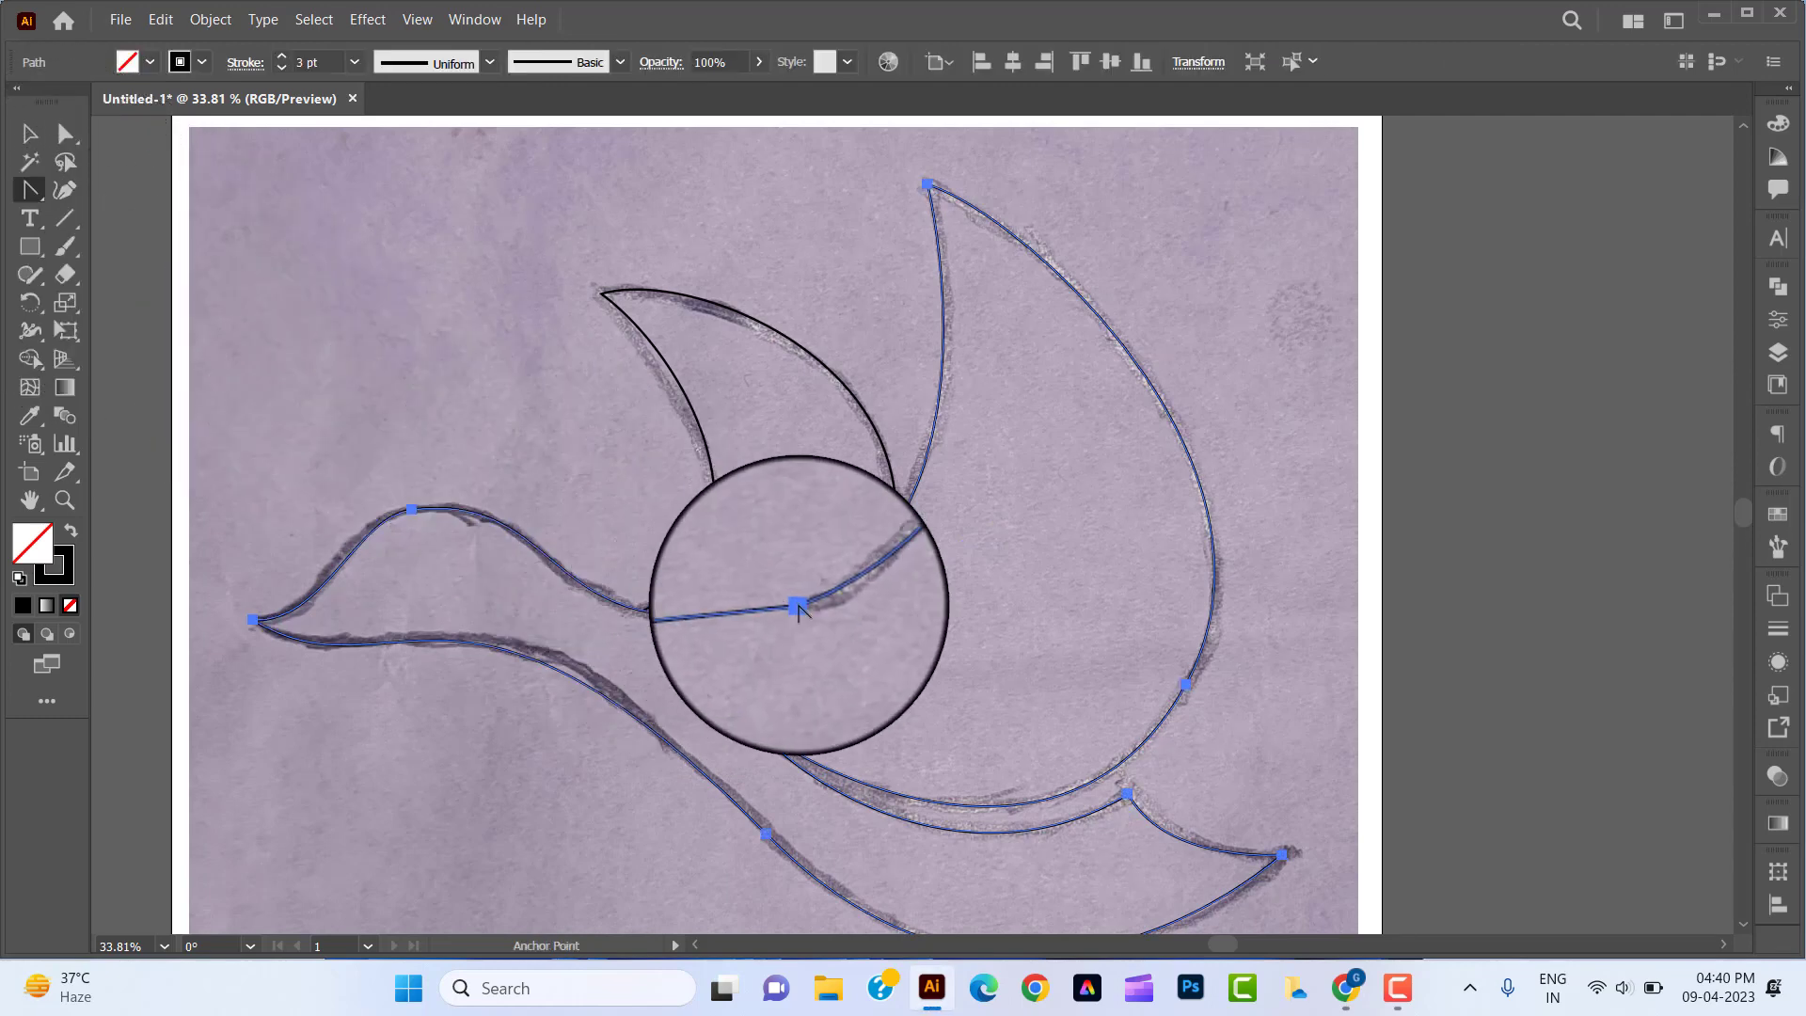
pyautogui.moveTo(798, 606); pyautogui.dragTo(1007, 481)
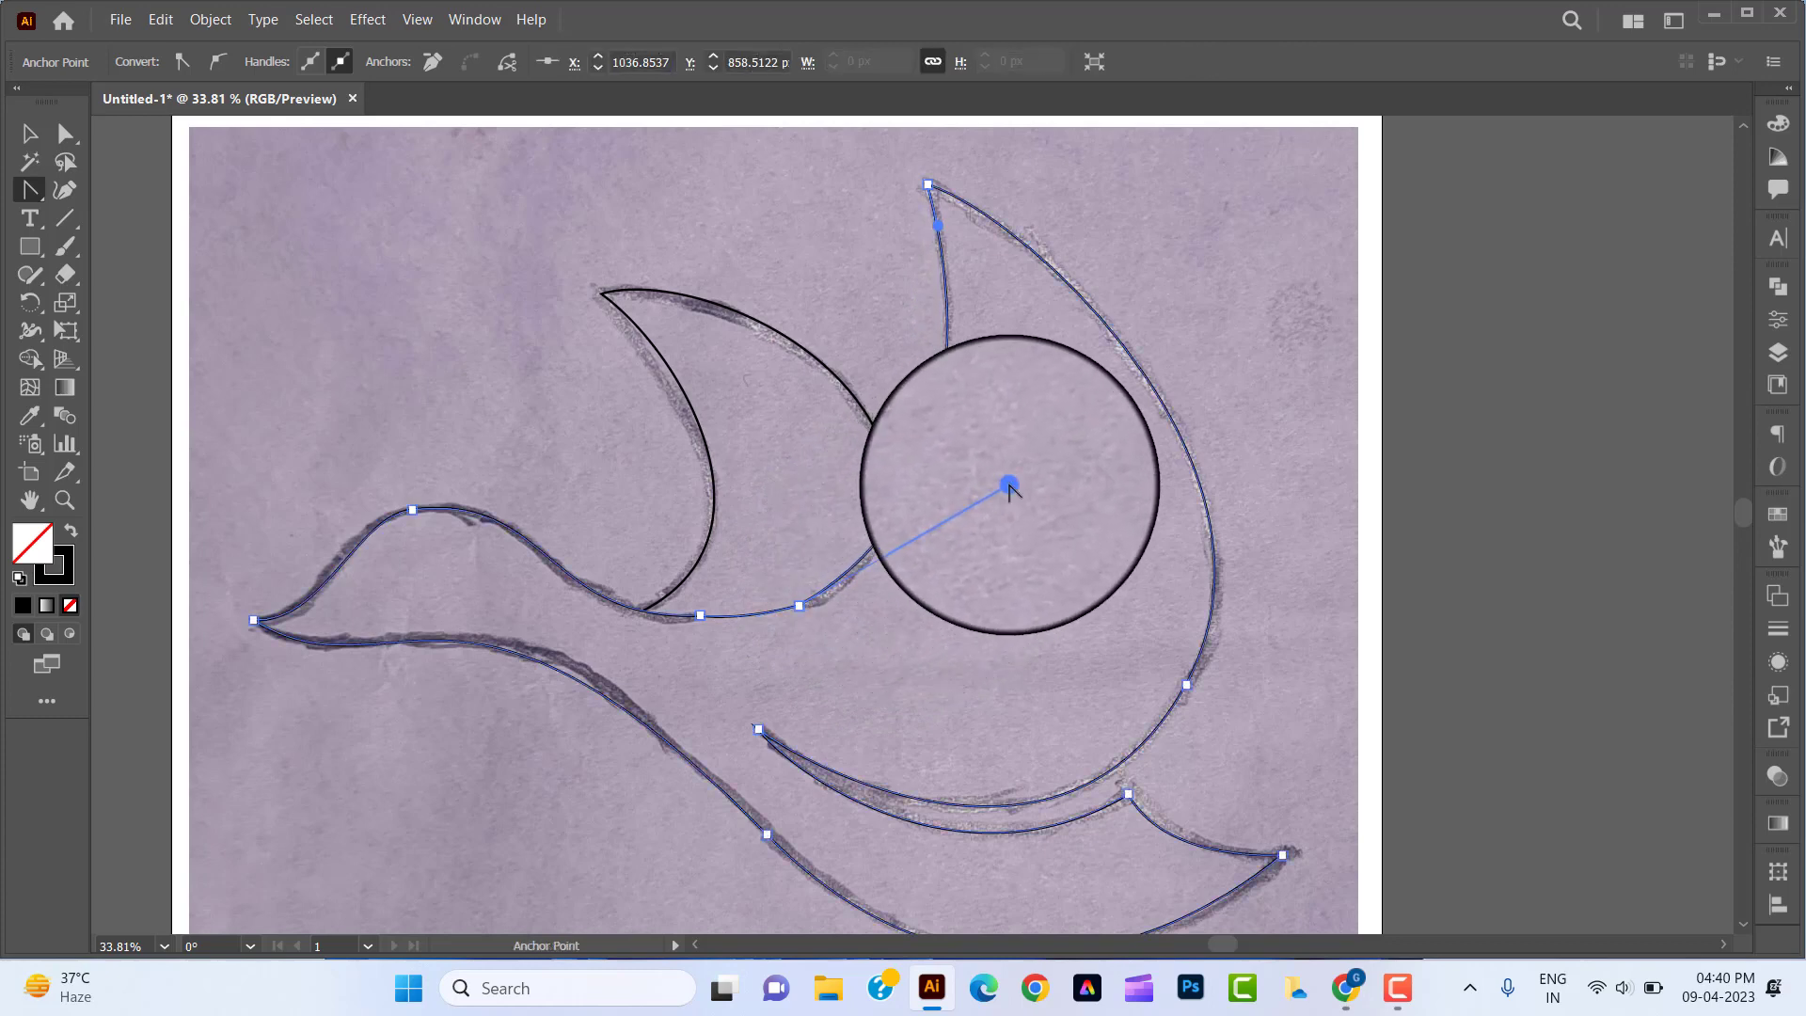
pyautogui.press('a')
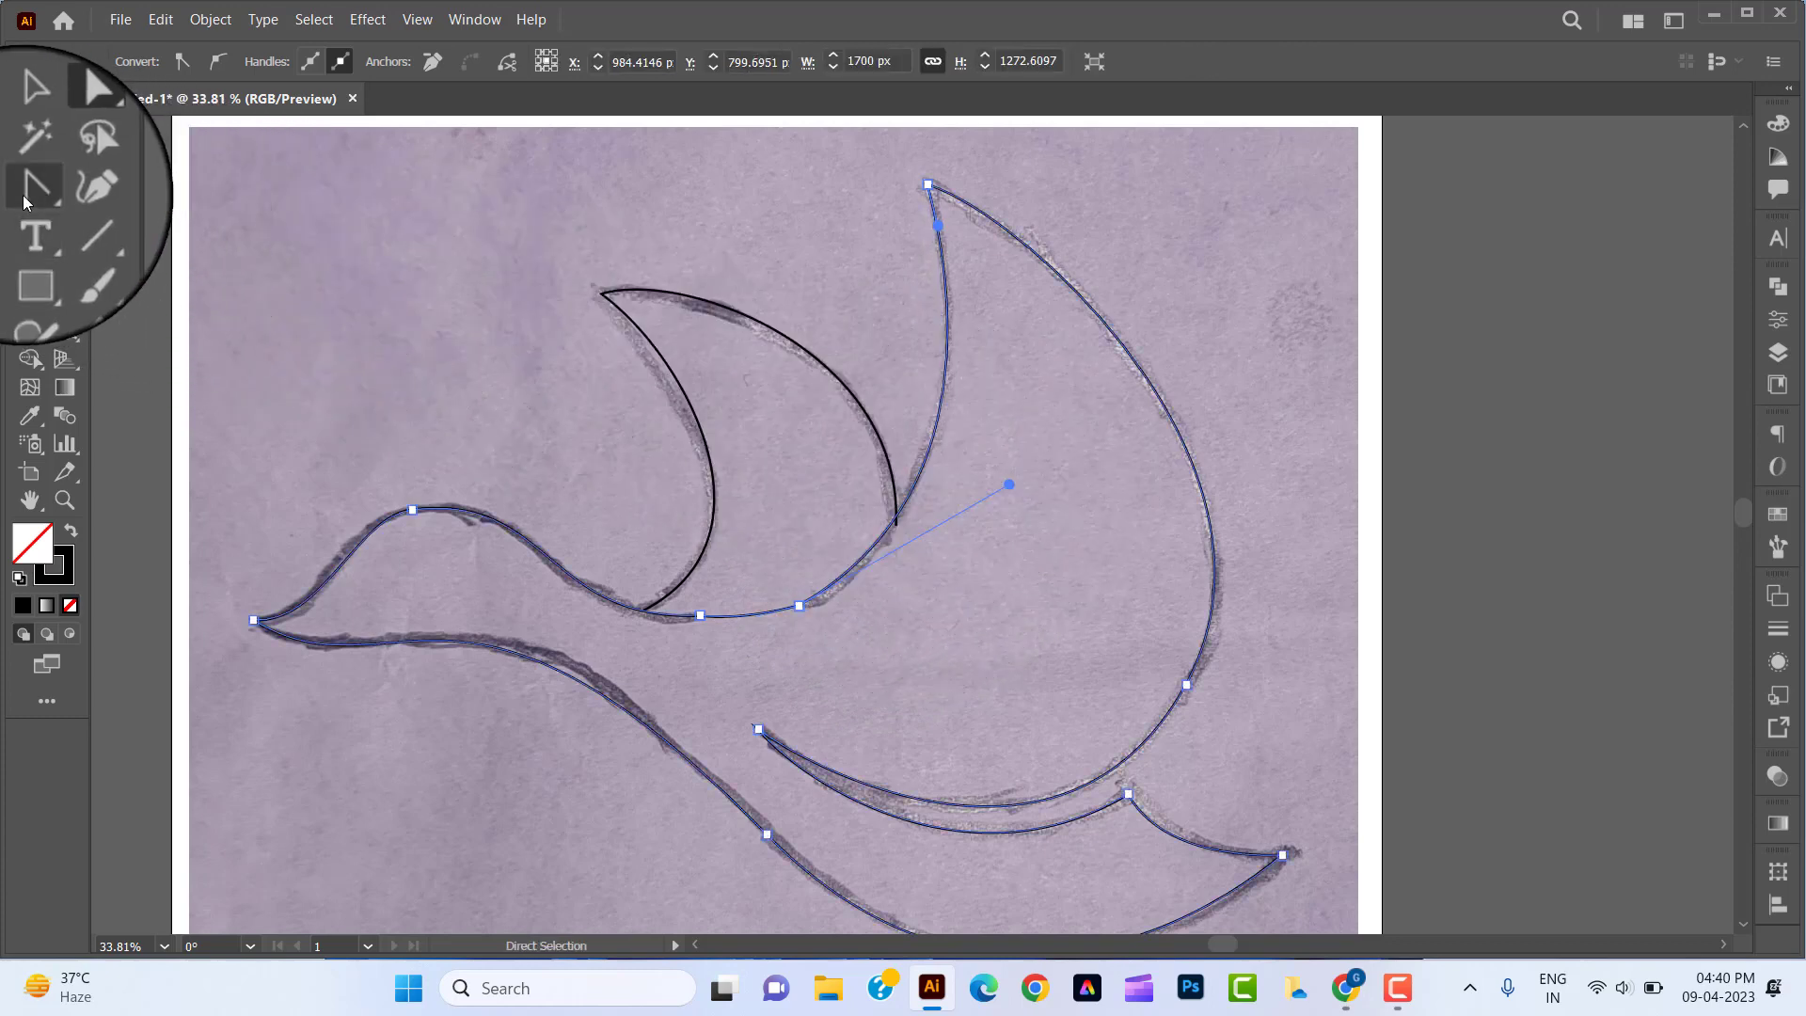
pyautogui.click(65, 189)
pyautogui.click(98, 193)
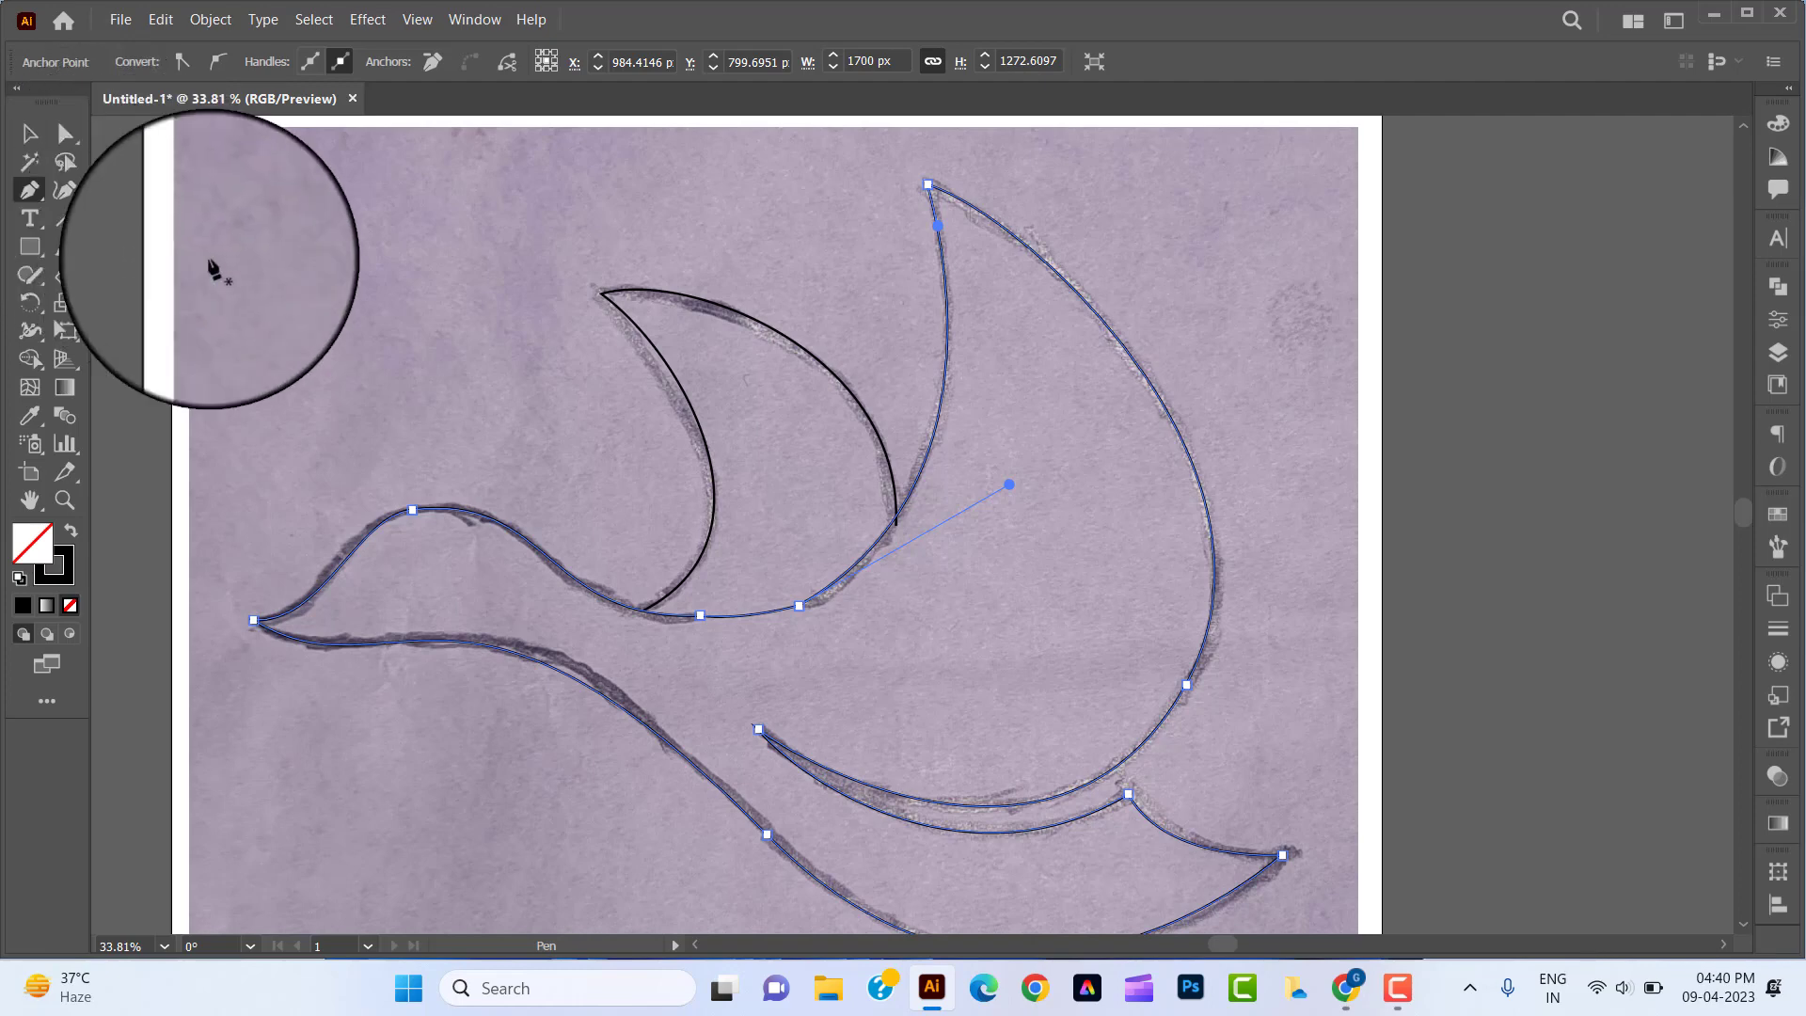
pyautogui.click(798, 606)
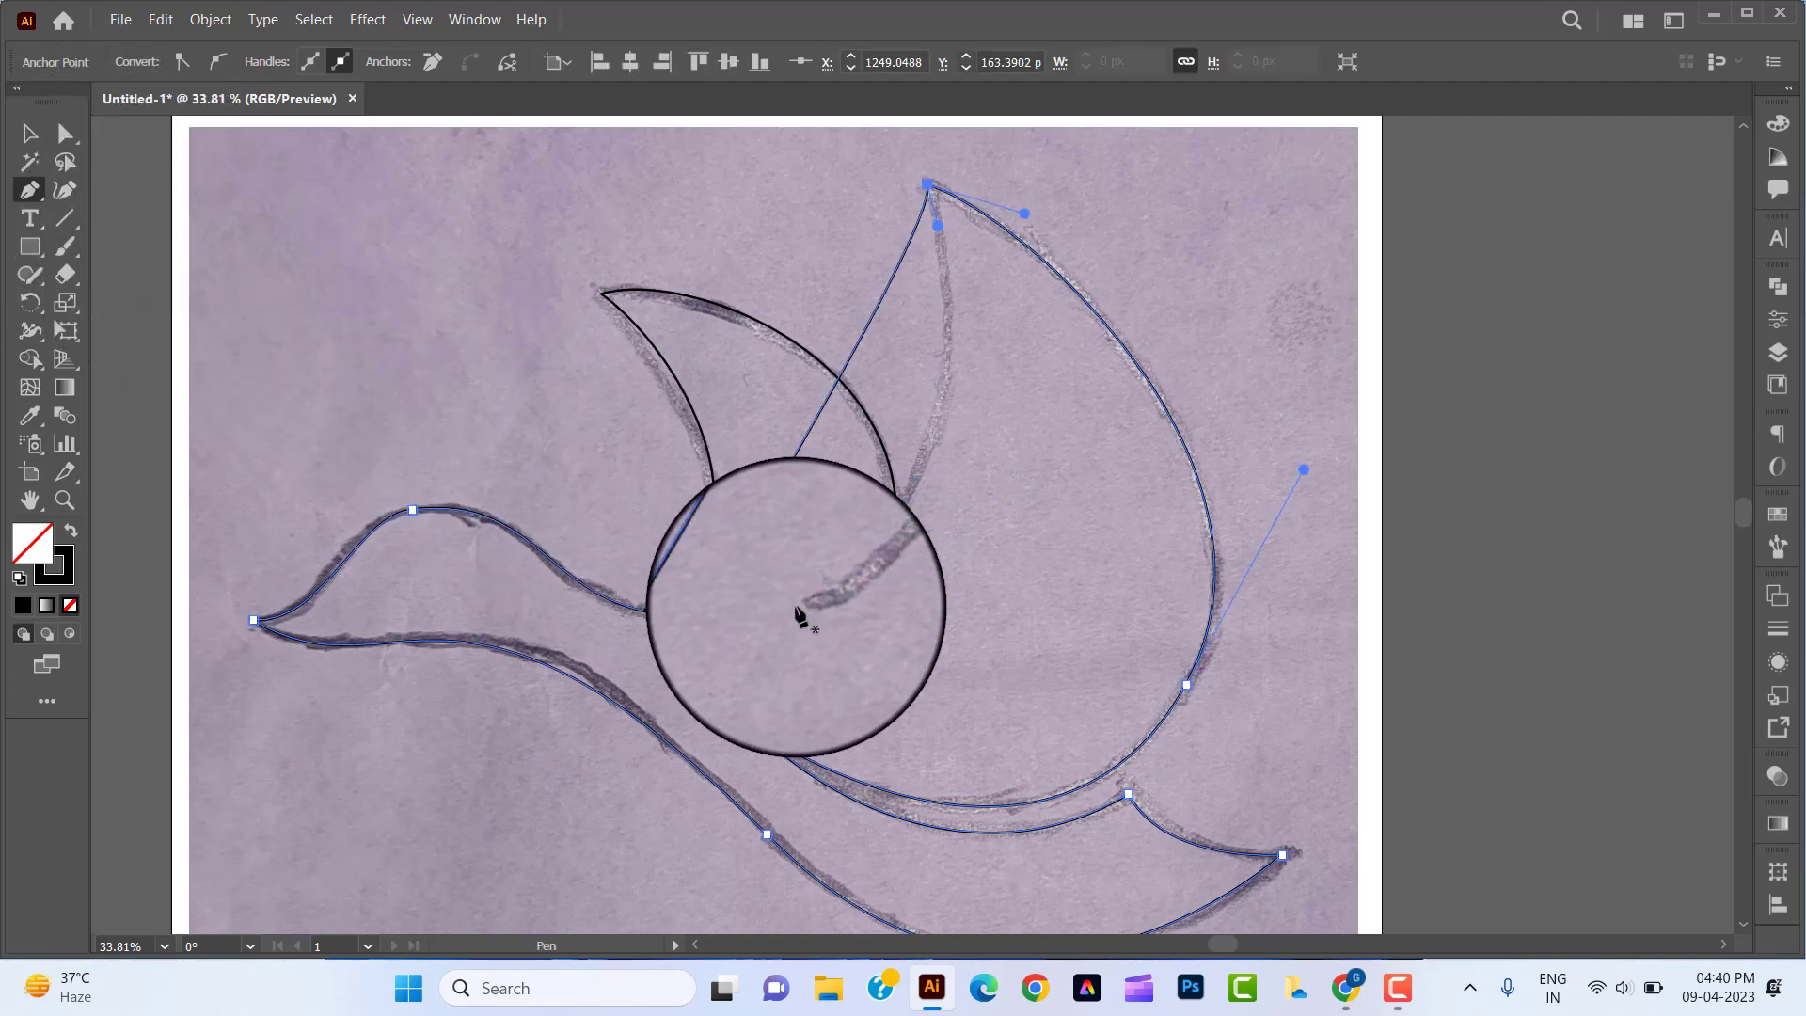
pyautogui.hotkey('ctrl', 'z')
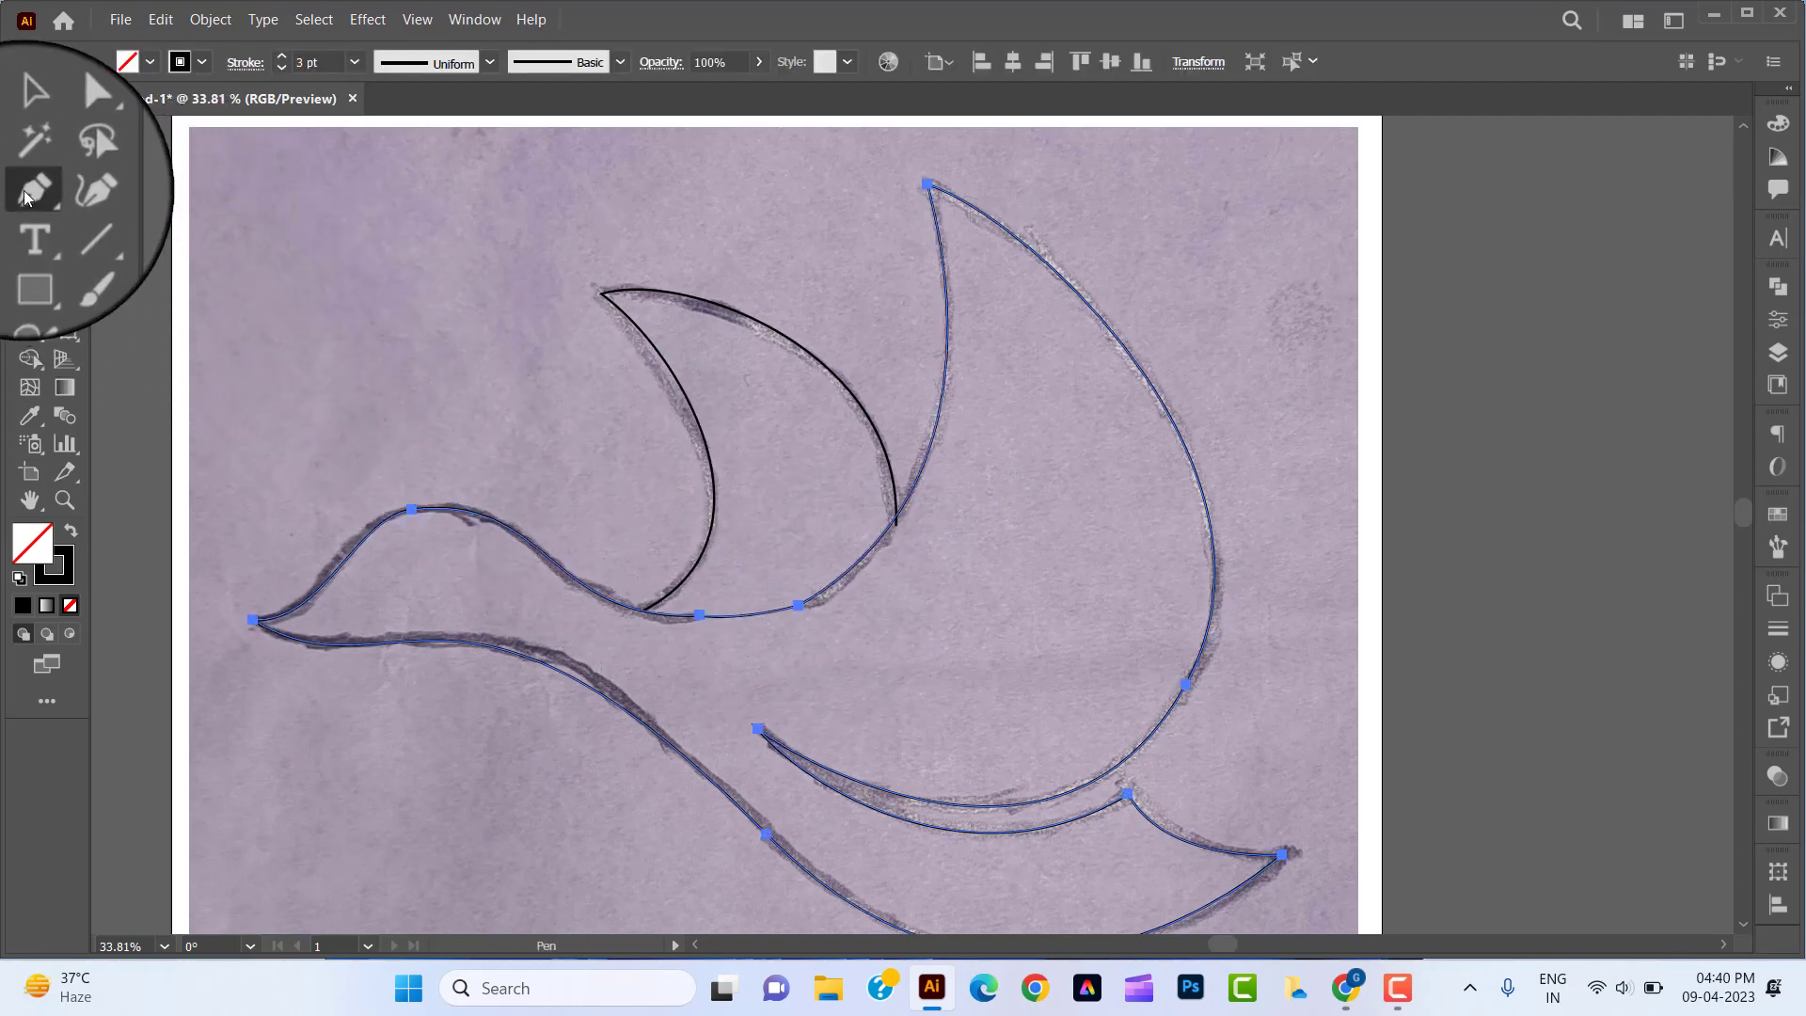
# Step: Remove the extra anchor point on the neck line just before the joint with the large wing using the Delete Anchor Point tool
pyautogui.click(28, 193)
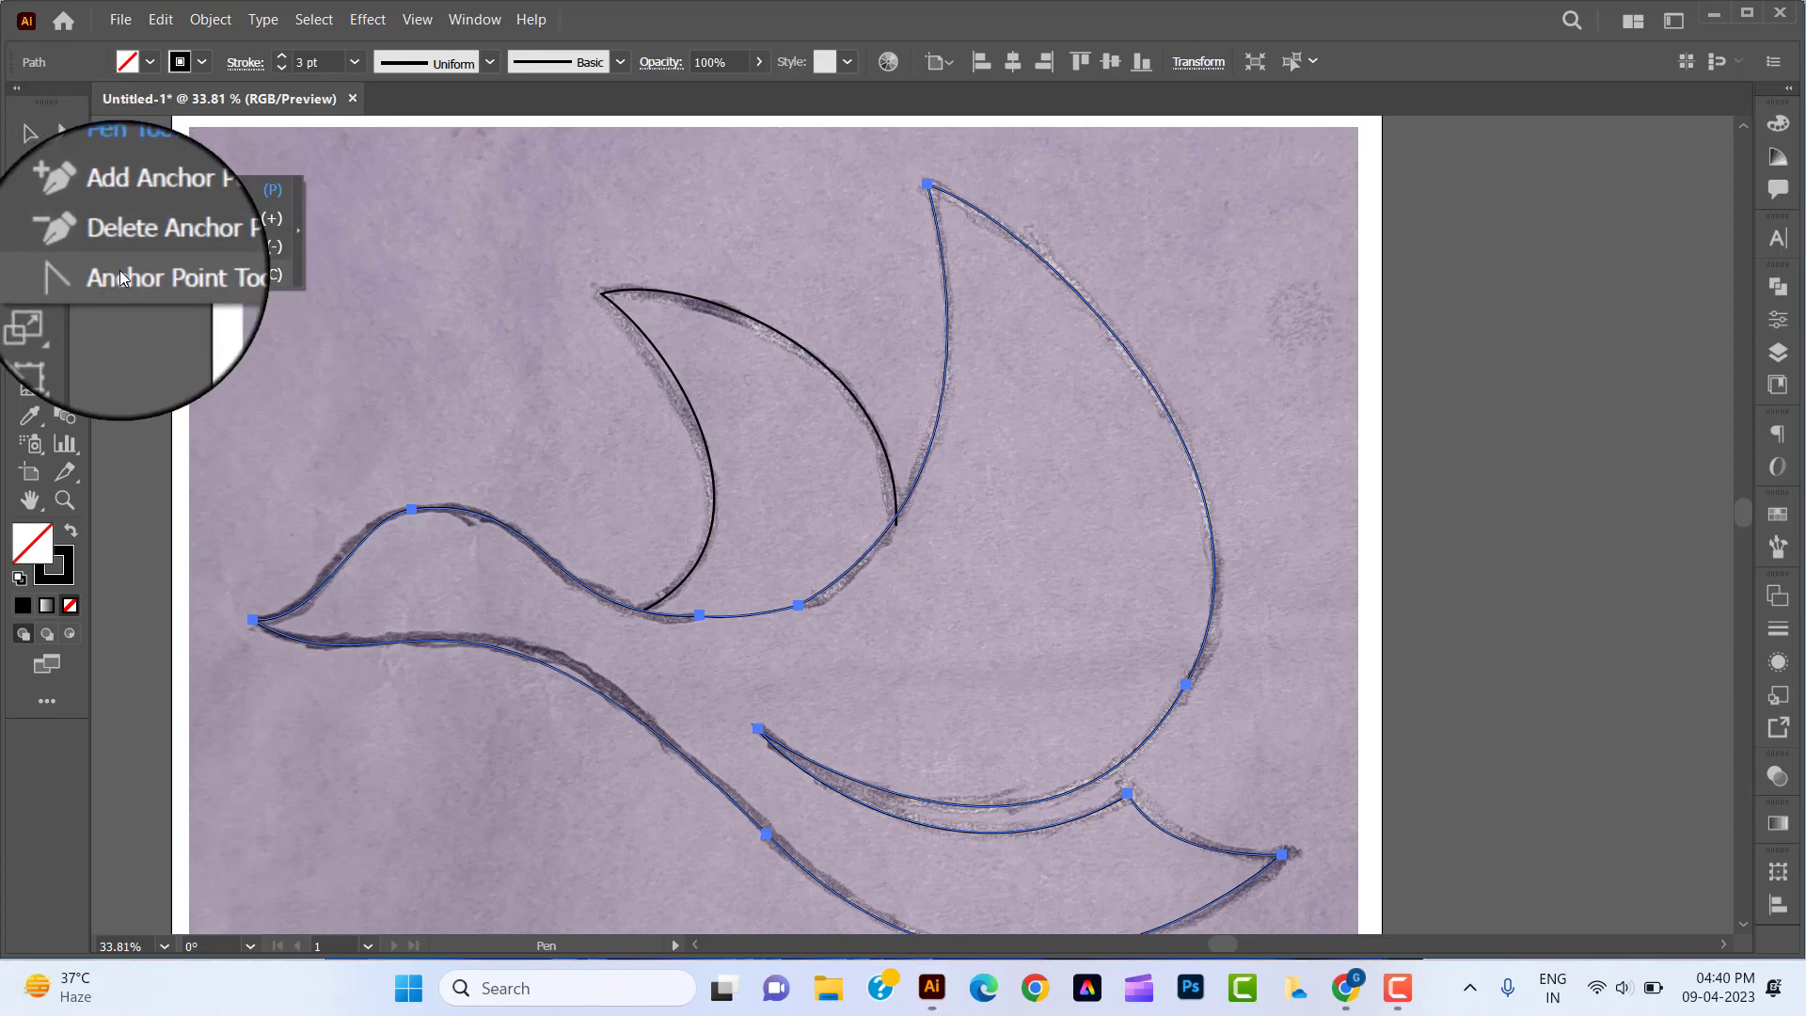
pyautogui.click(169, 279)
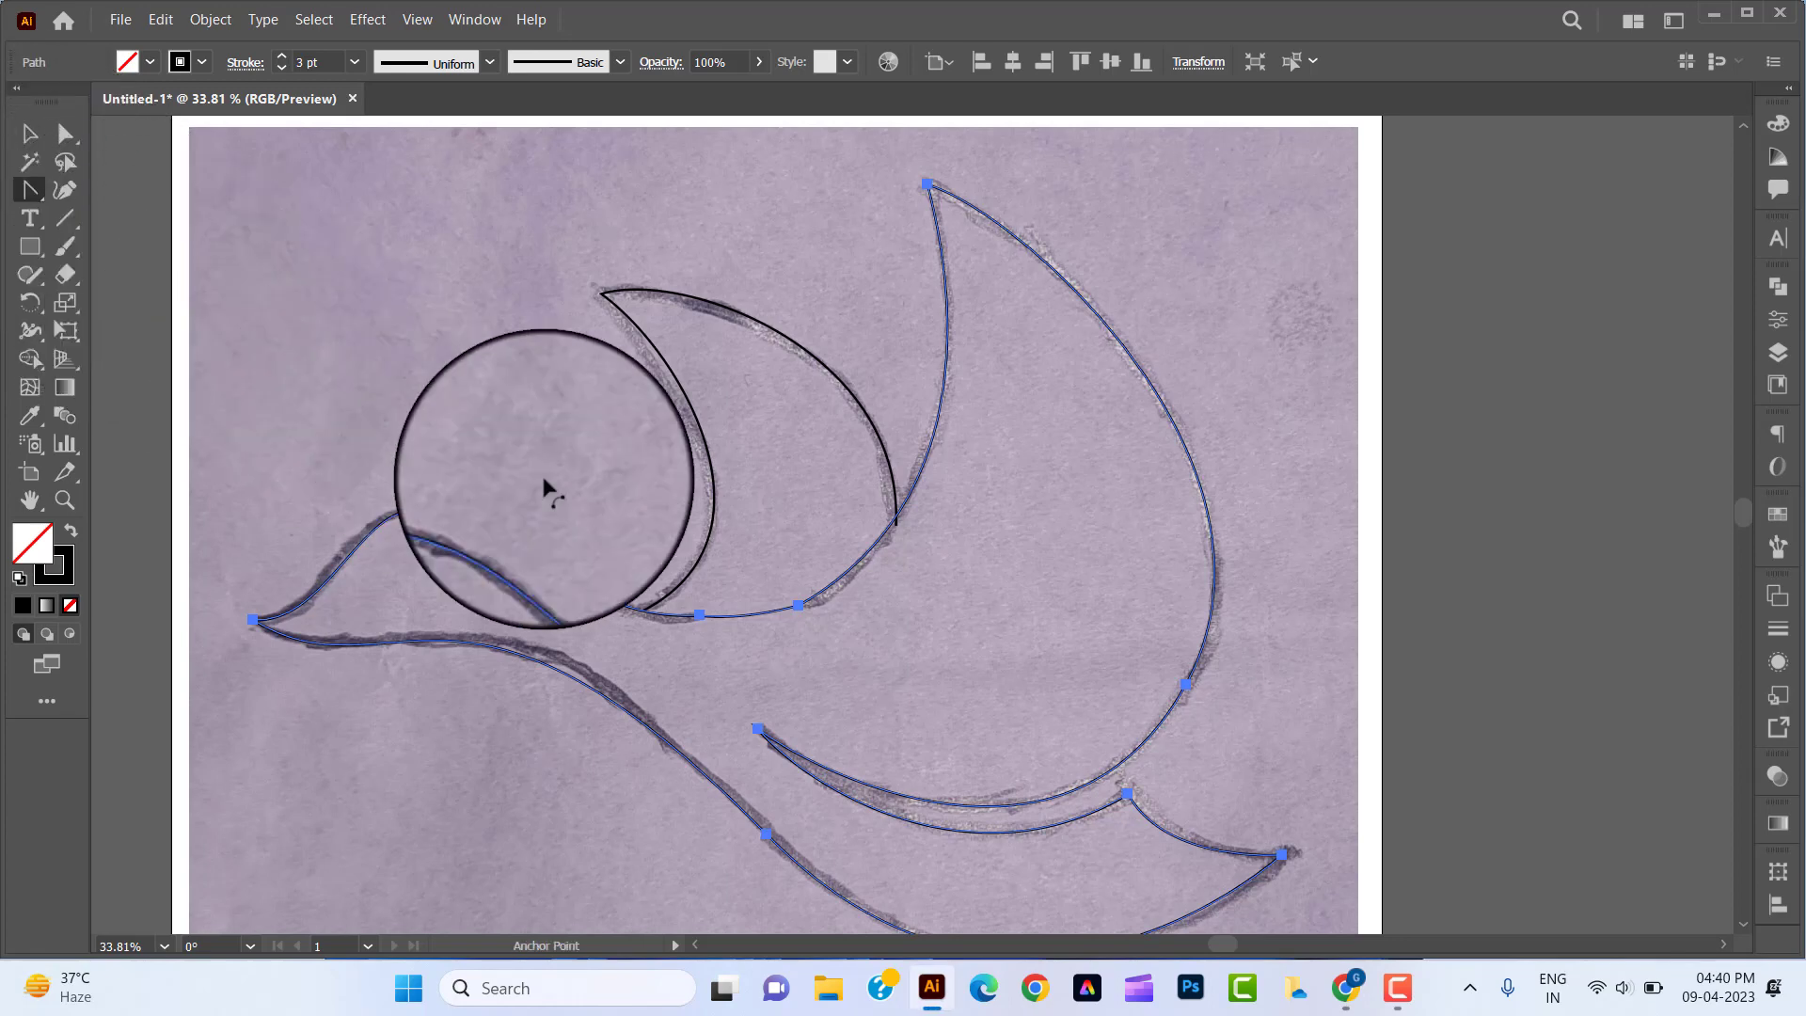
pyautogui.press('a')
pyautogui.click(799, 609)
pyautogui.moveTo(803, 608); pyautogui.dragTo(753, 617)
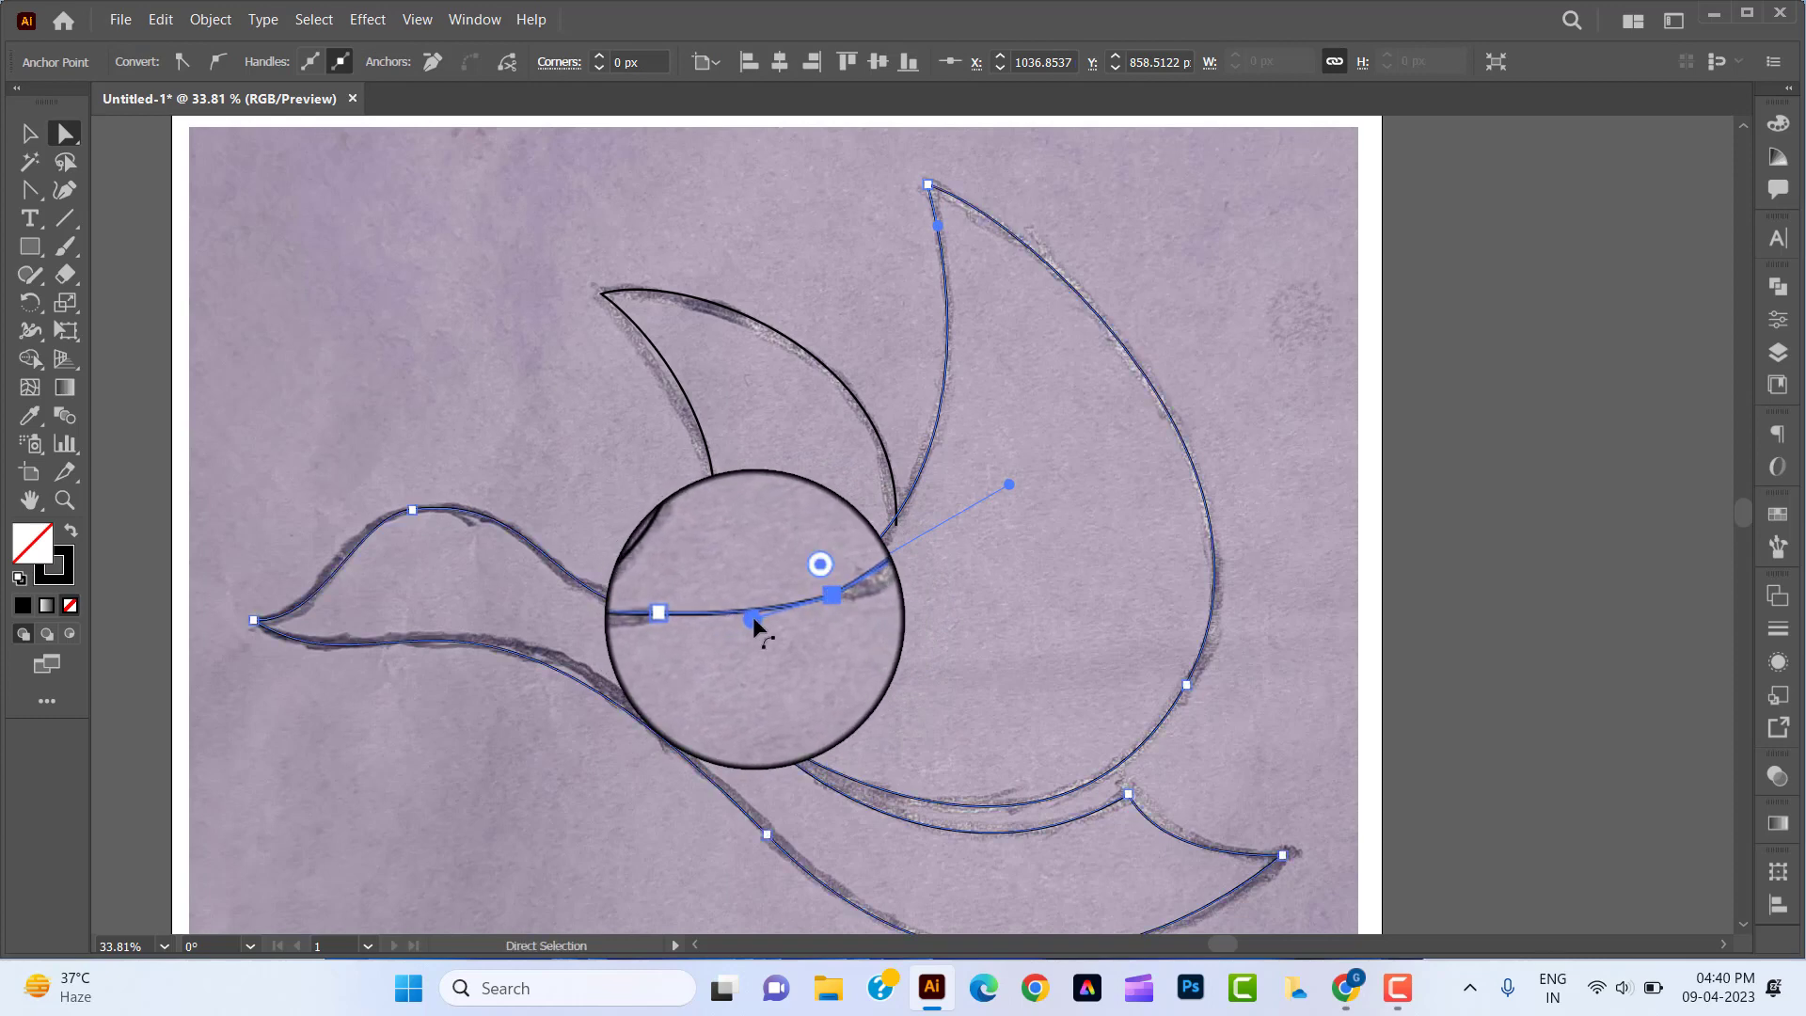
pyautogui.click(698, 615)
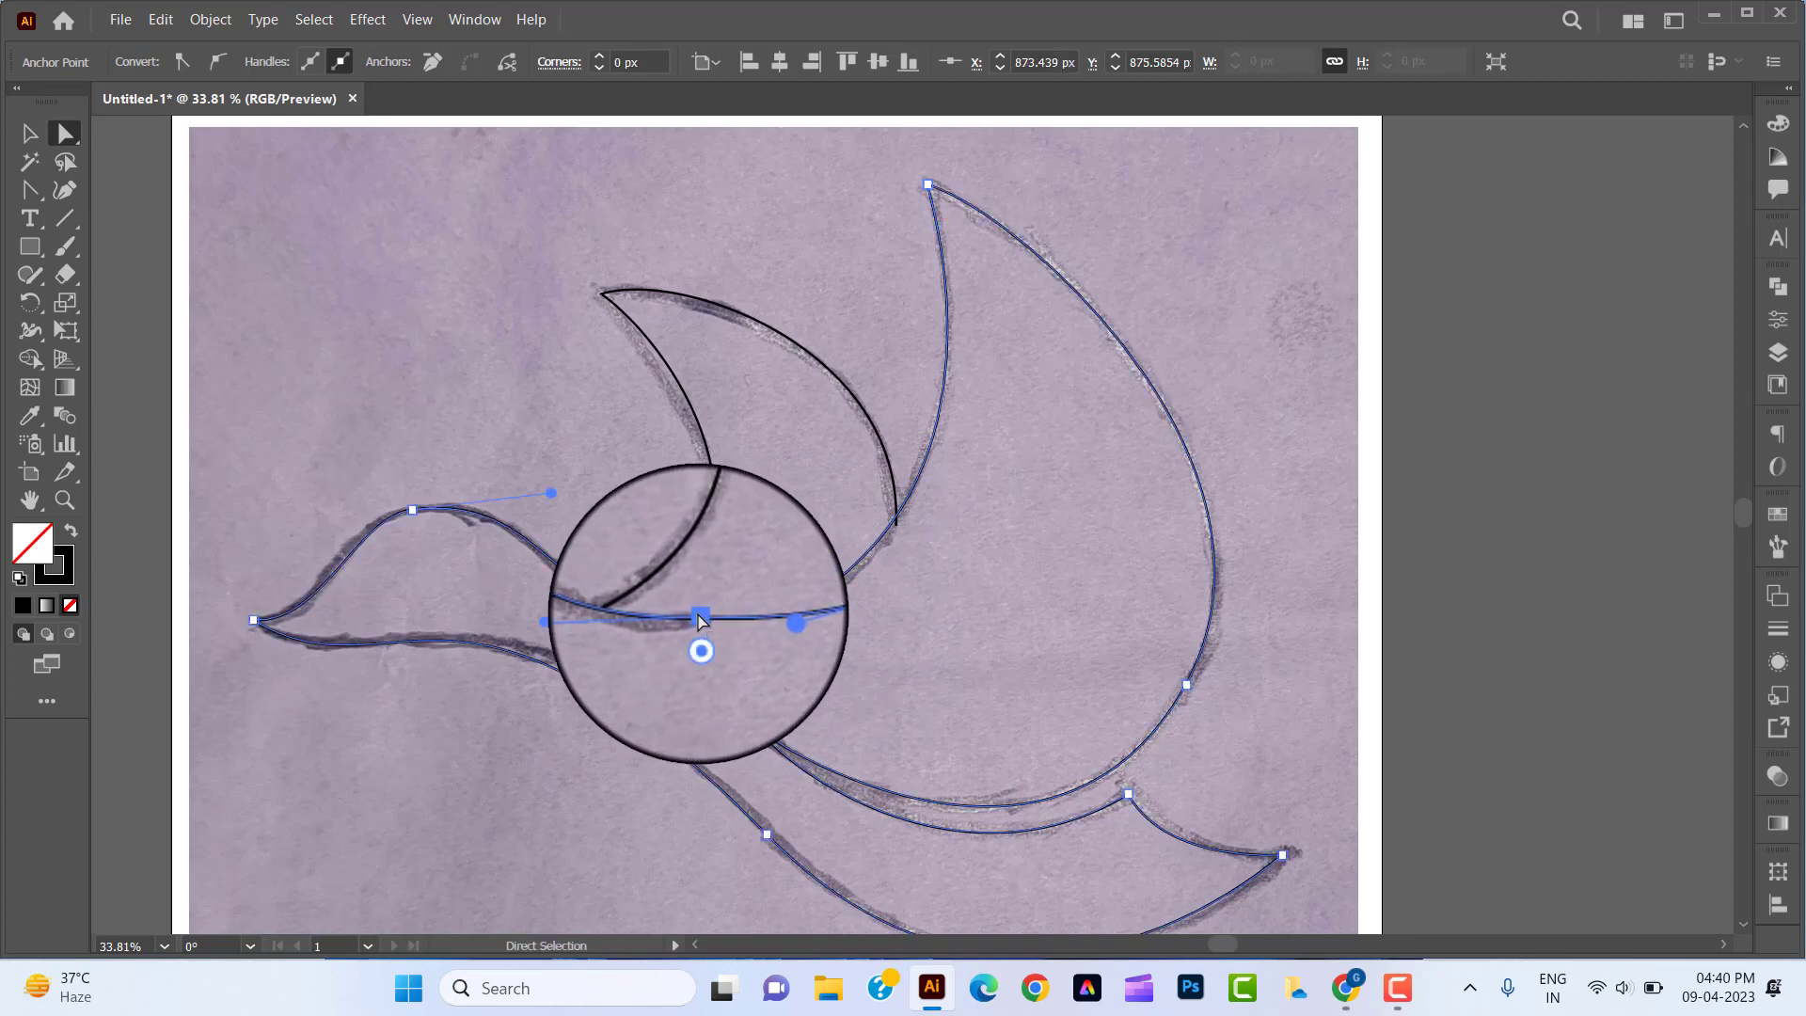
pyautogui.click(28, 188)
pyautogui.click(87, 242)
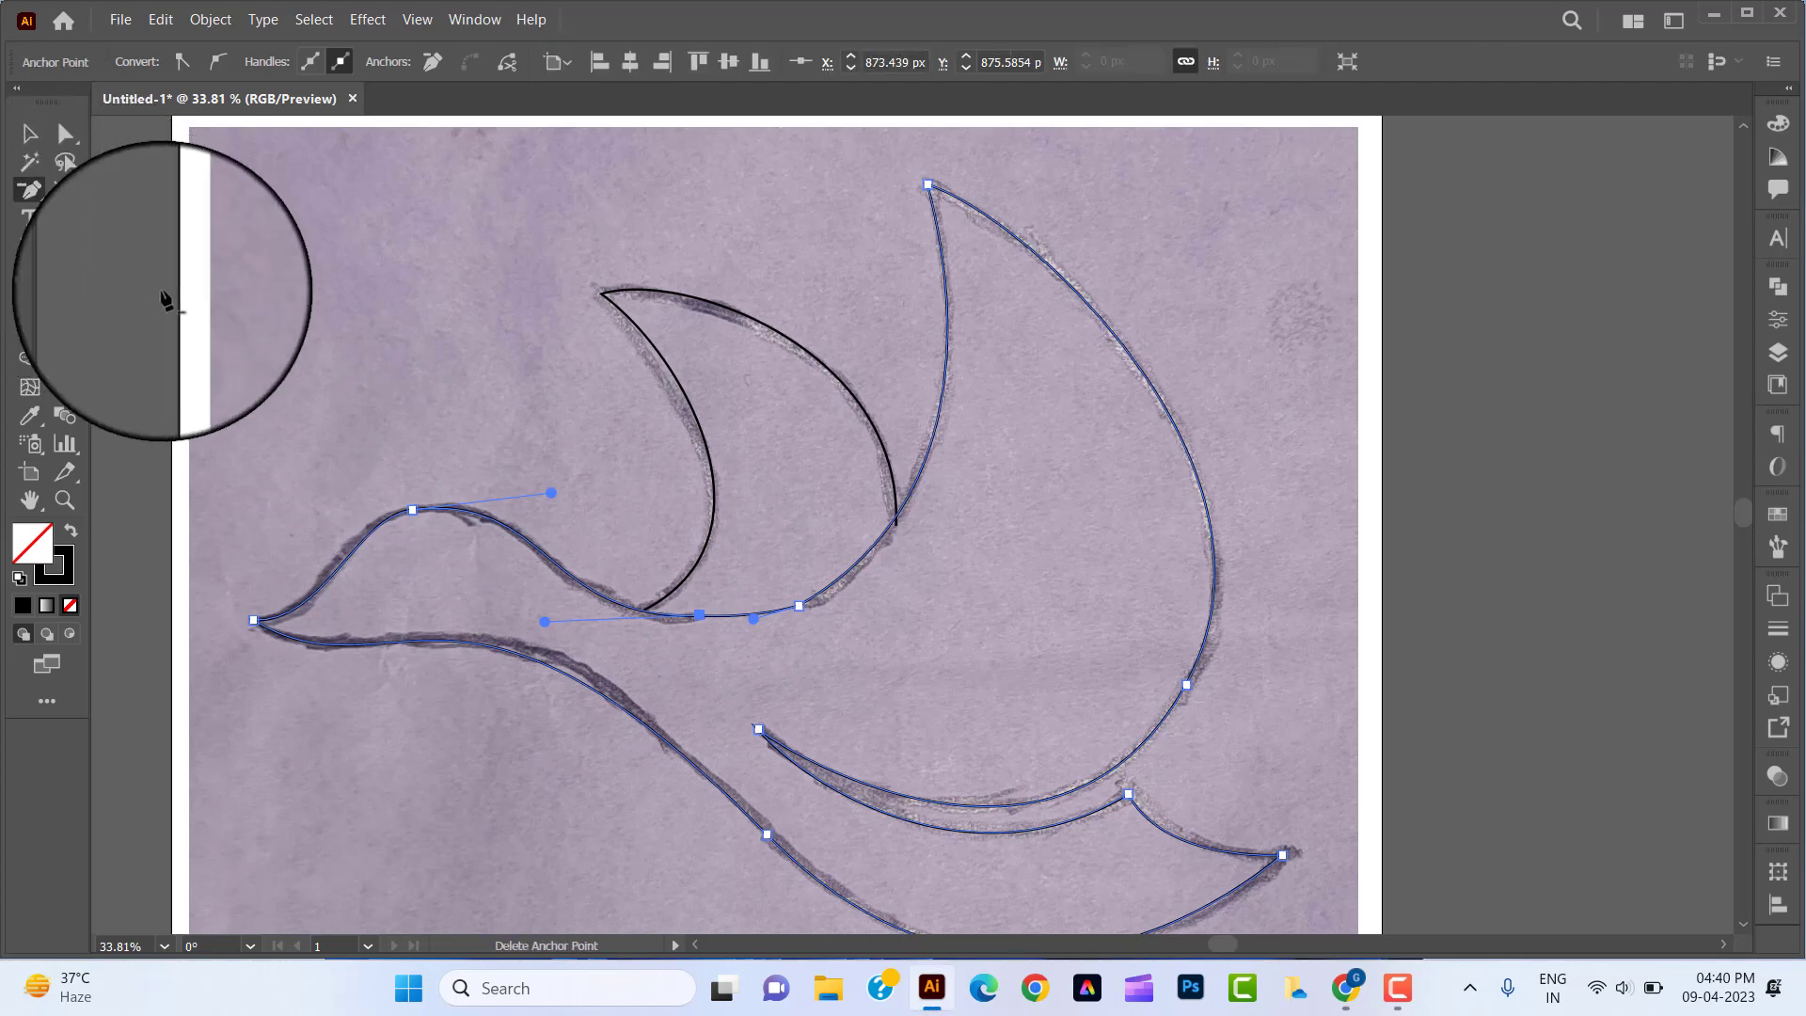
pyautogui.click(701, 621)
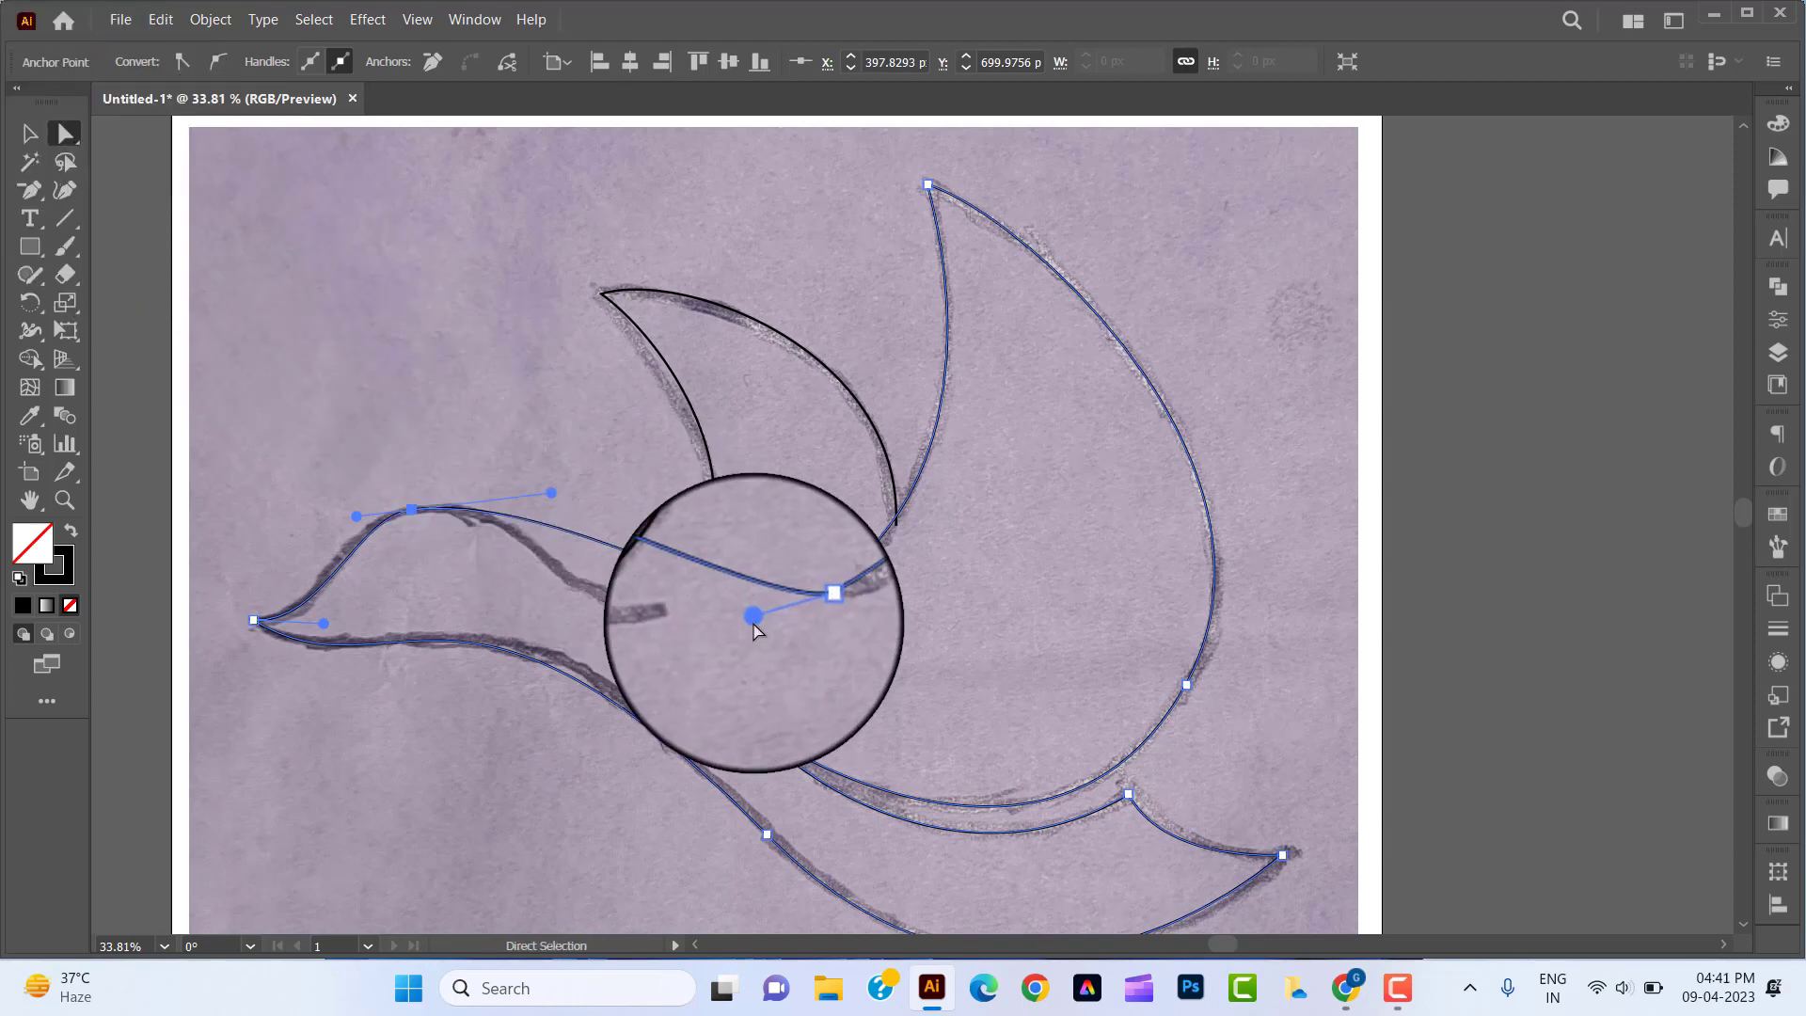
# Step: Adjust both handles of the neck and large wing joint to refit the neck curve and the wing's inner edge, and deselect
pyautogui.moveTo(754, 616); pyautogui.dragTo(545, 662)
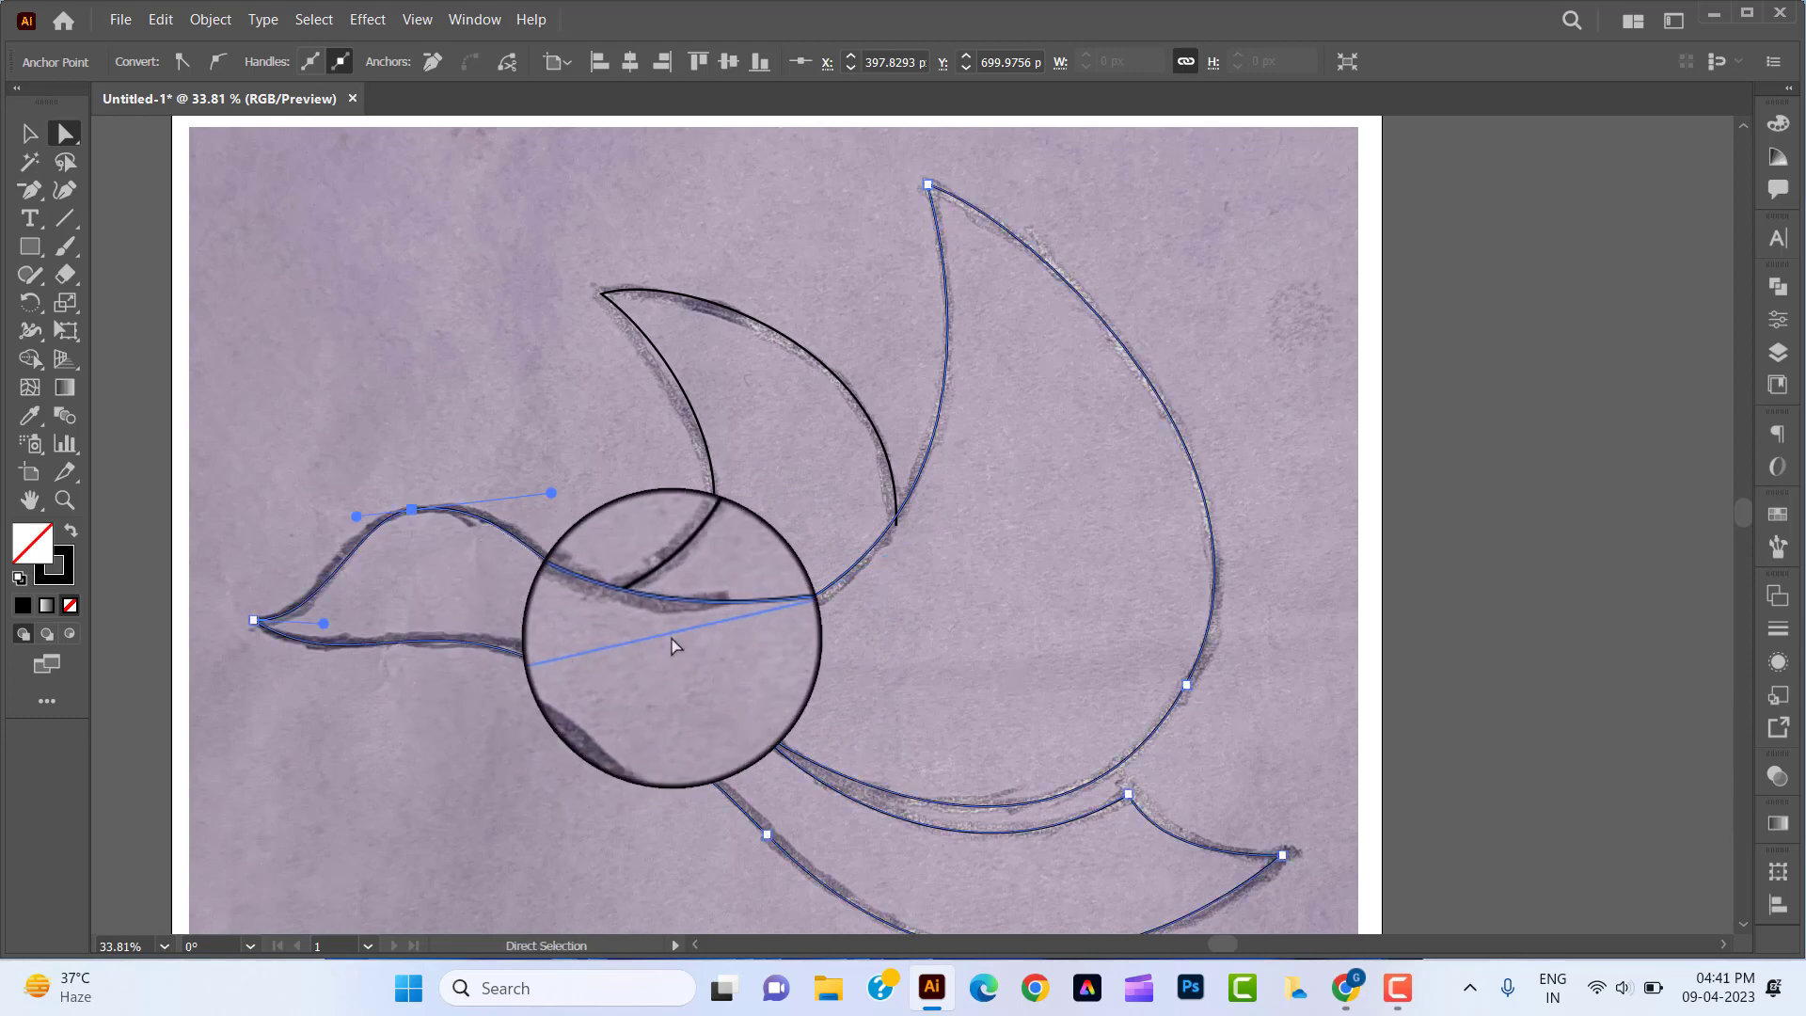
pyautogui.click(799, 606)
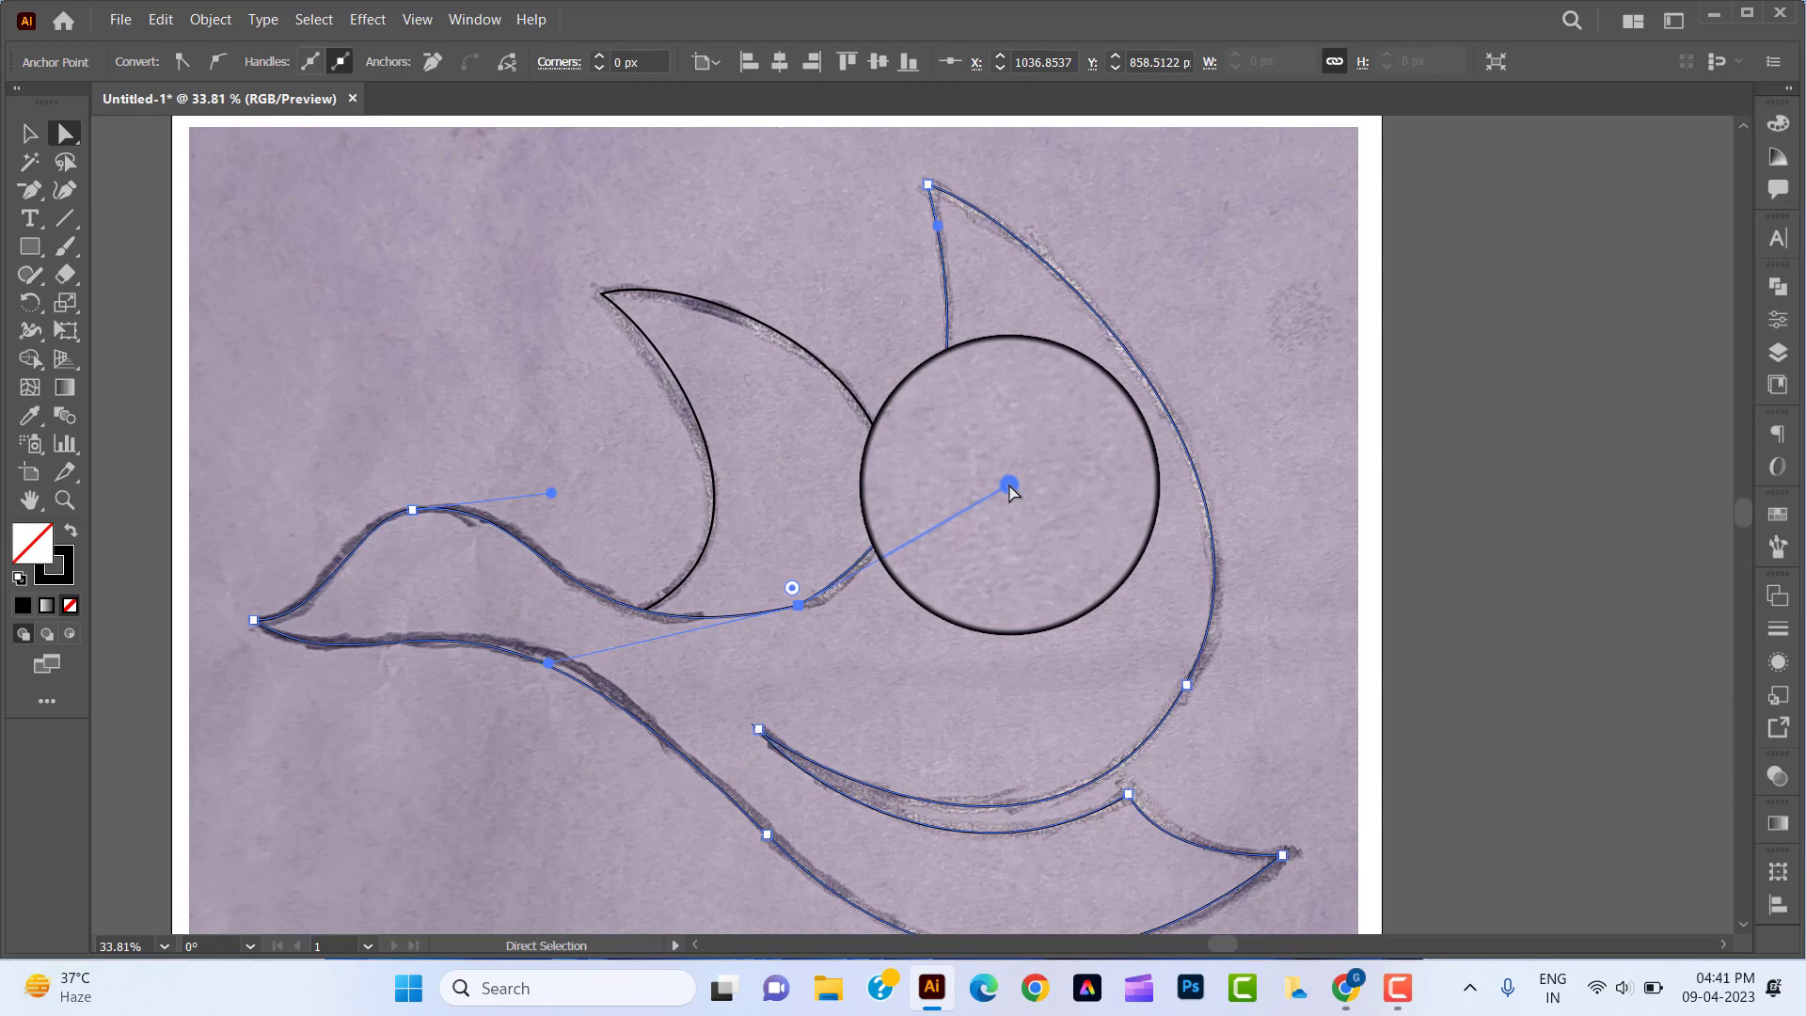
pyautogui.moveTo(1009, 485); pyautogui.dragTo(995, 521)
pyautogui.click(967, 645)
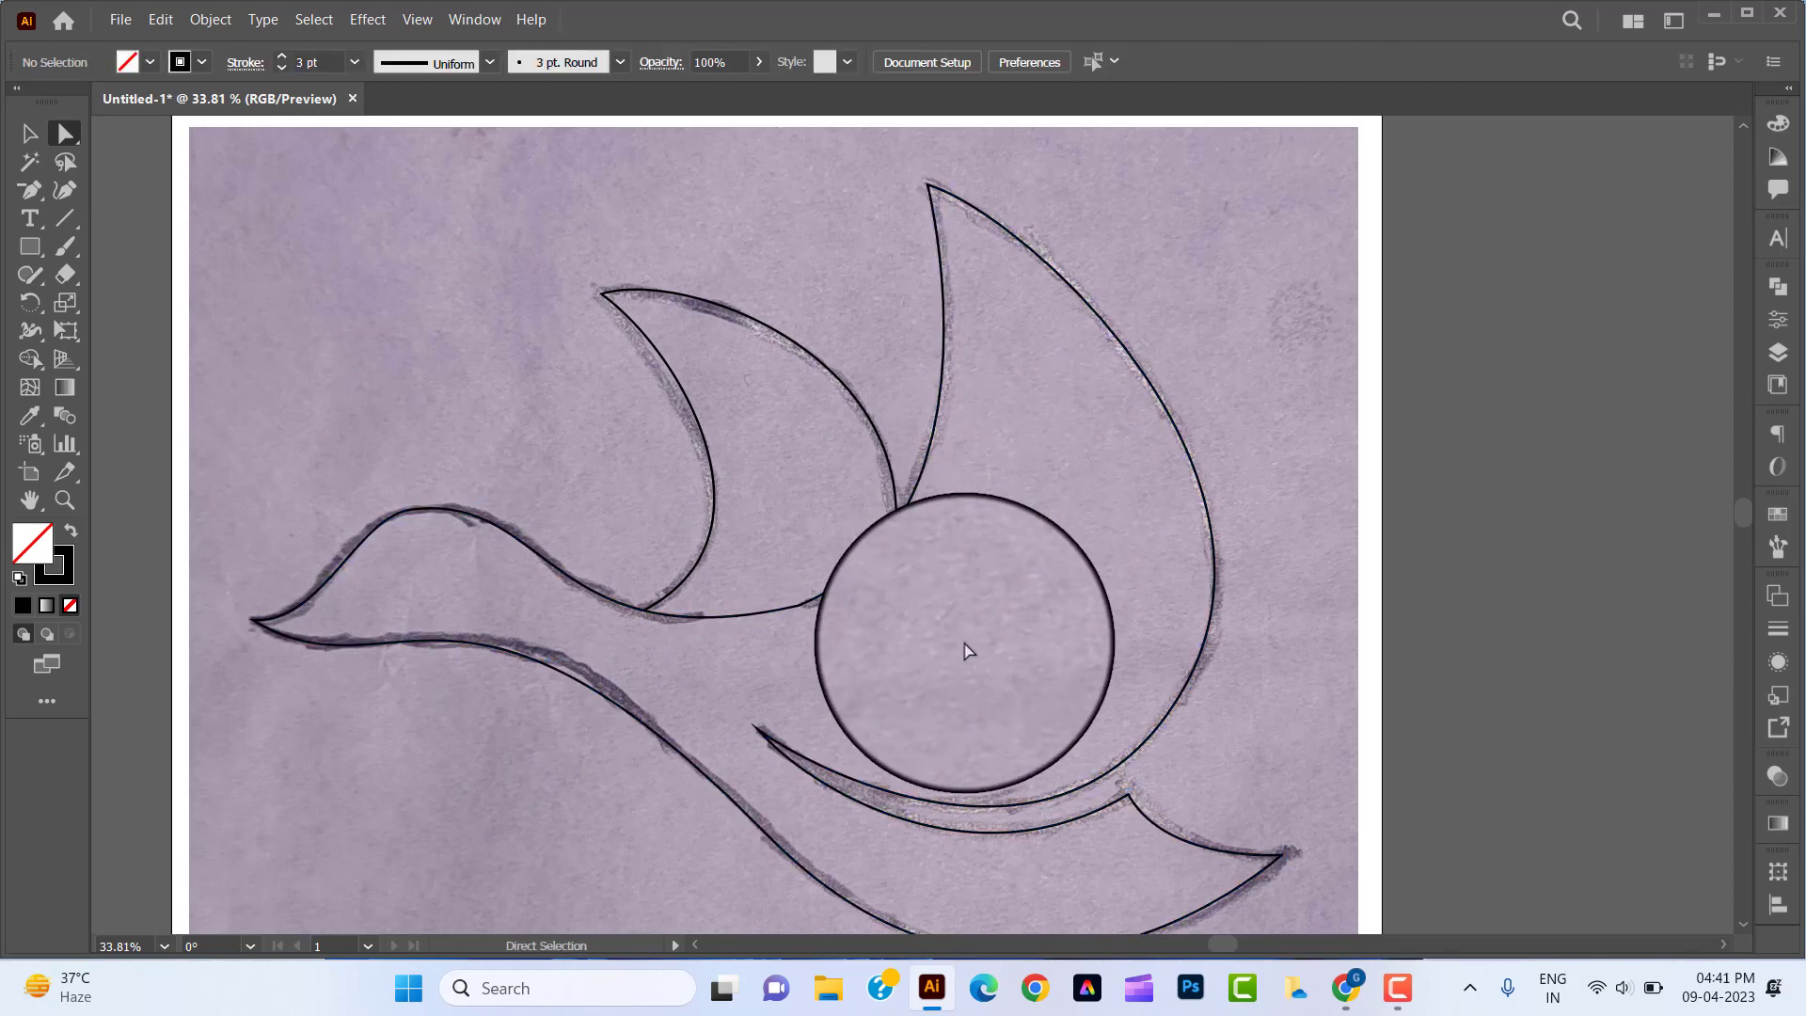
pyautogui.click(799, 607)
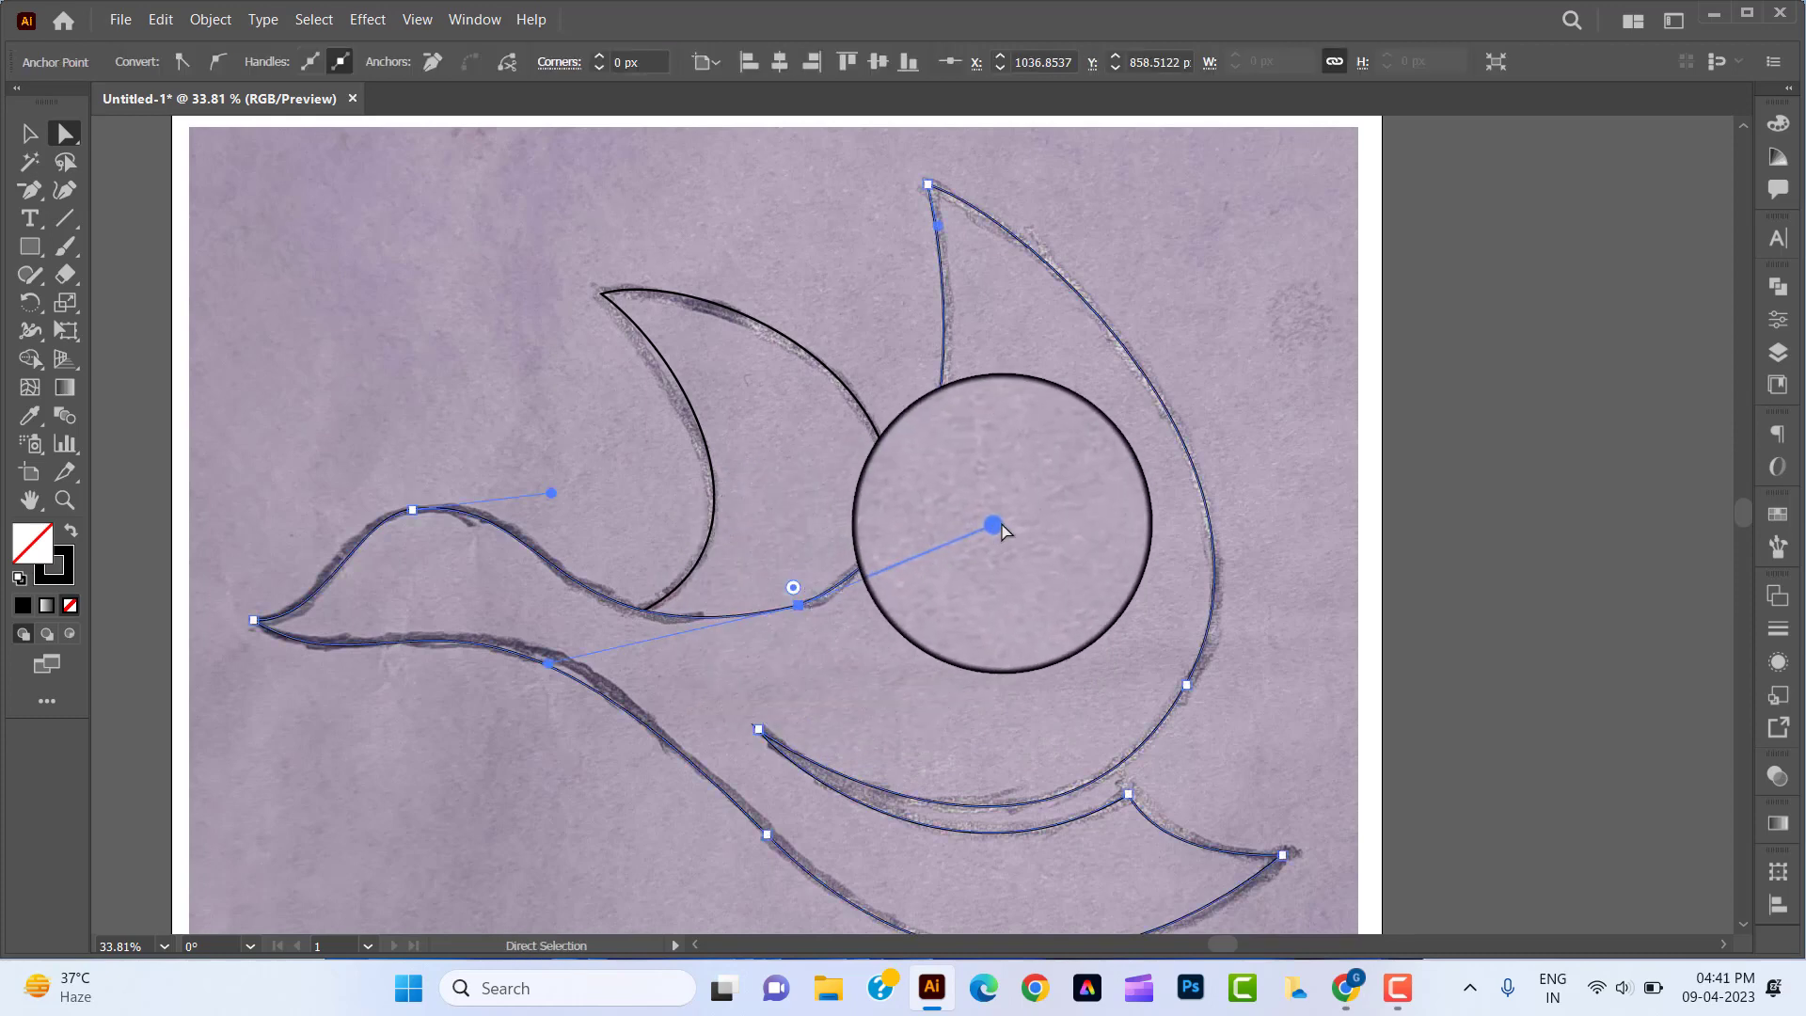
pyautogui.moveTo(997, 525); pyautogui.dragTo(978, 555)
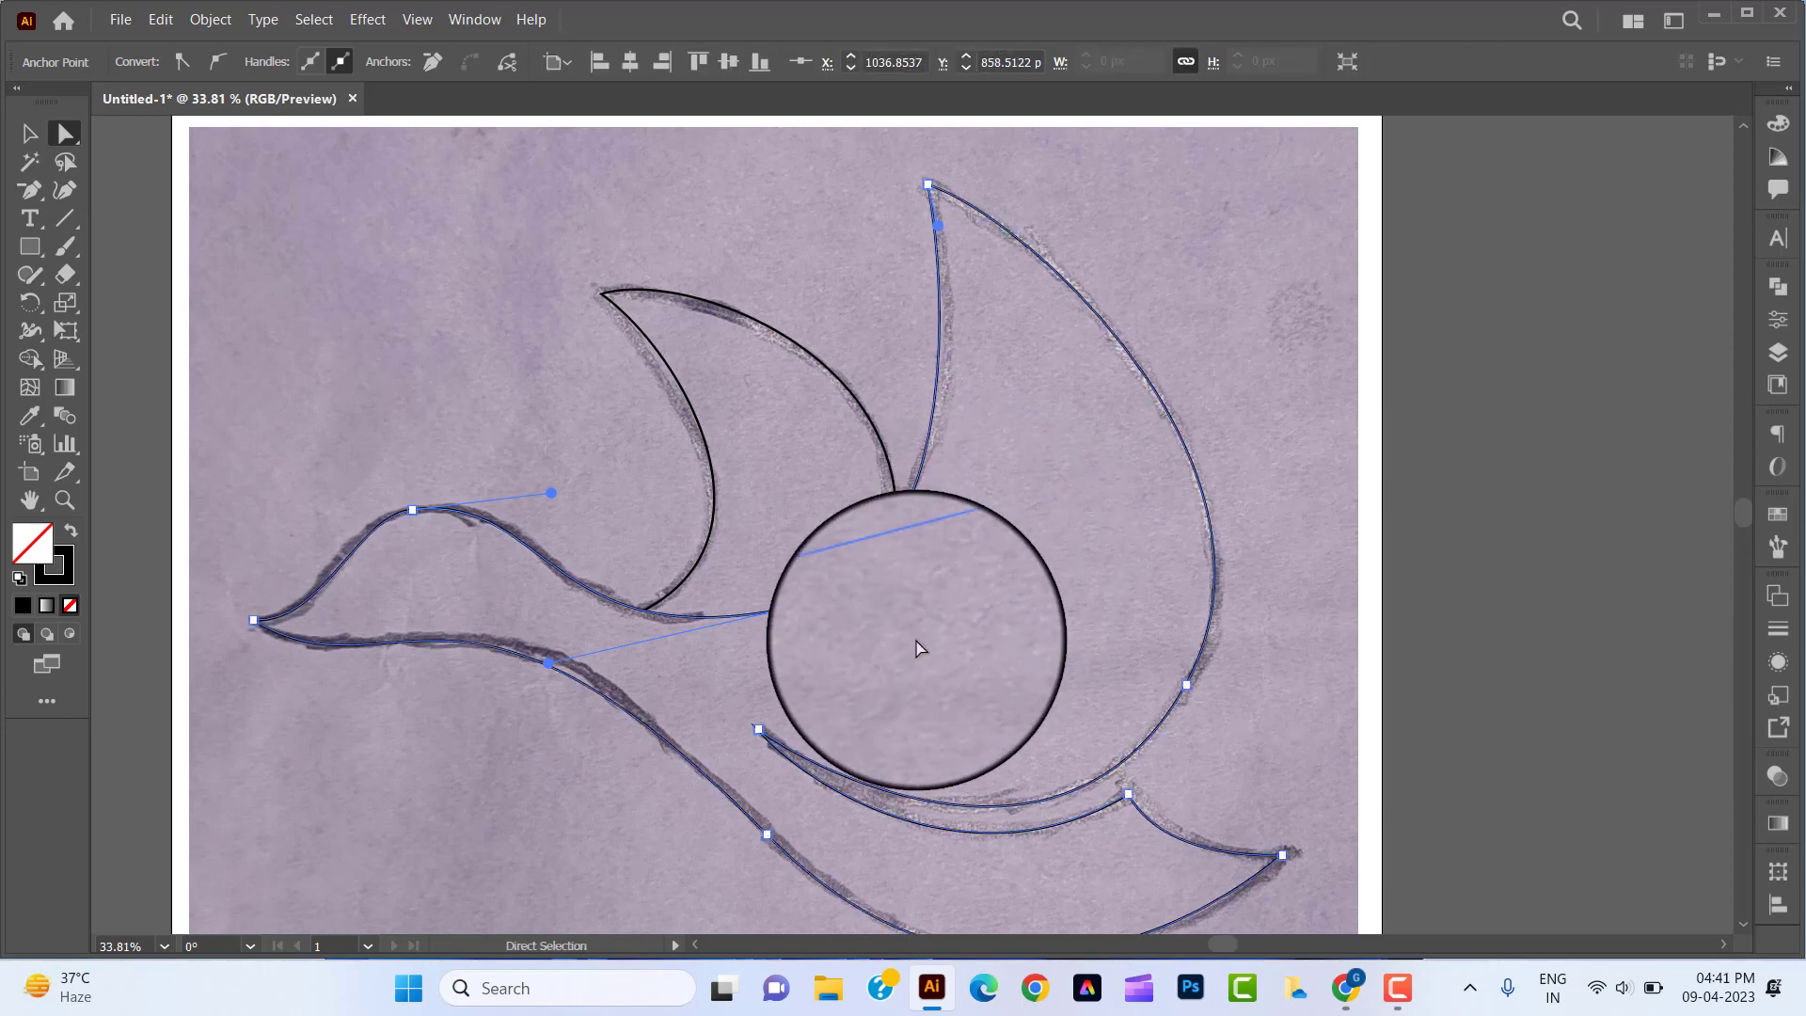
pyautogui.click(918, 647)
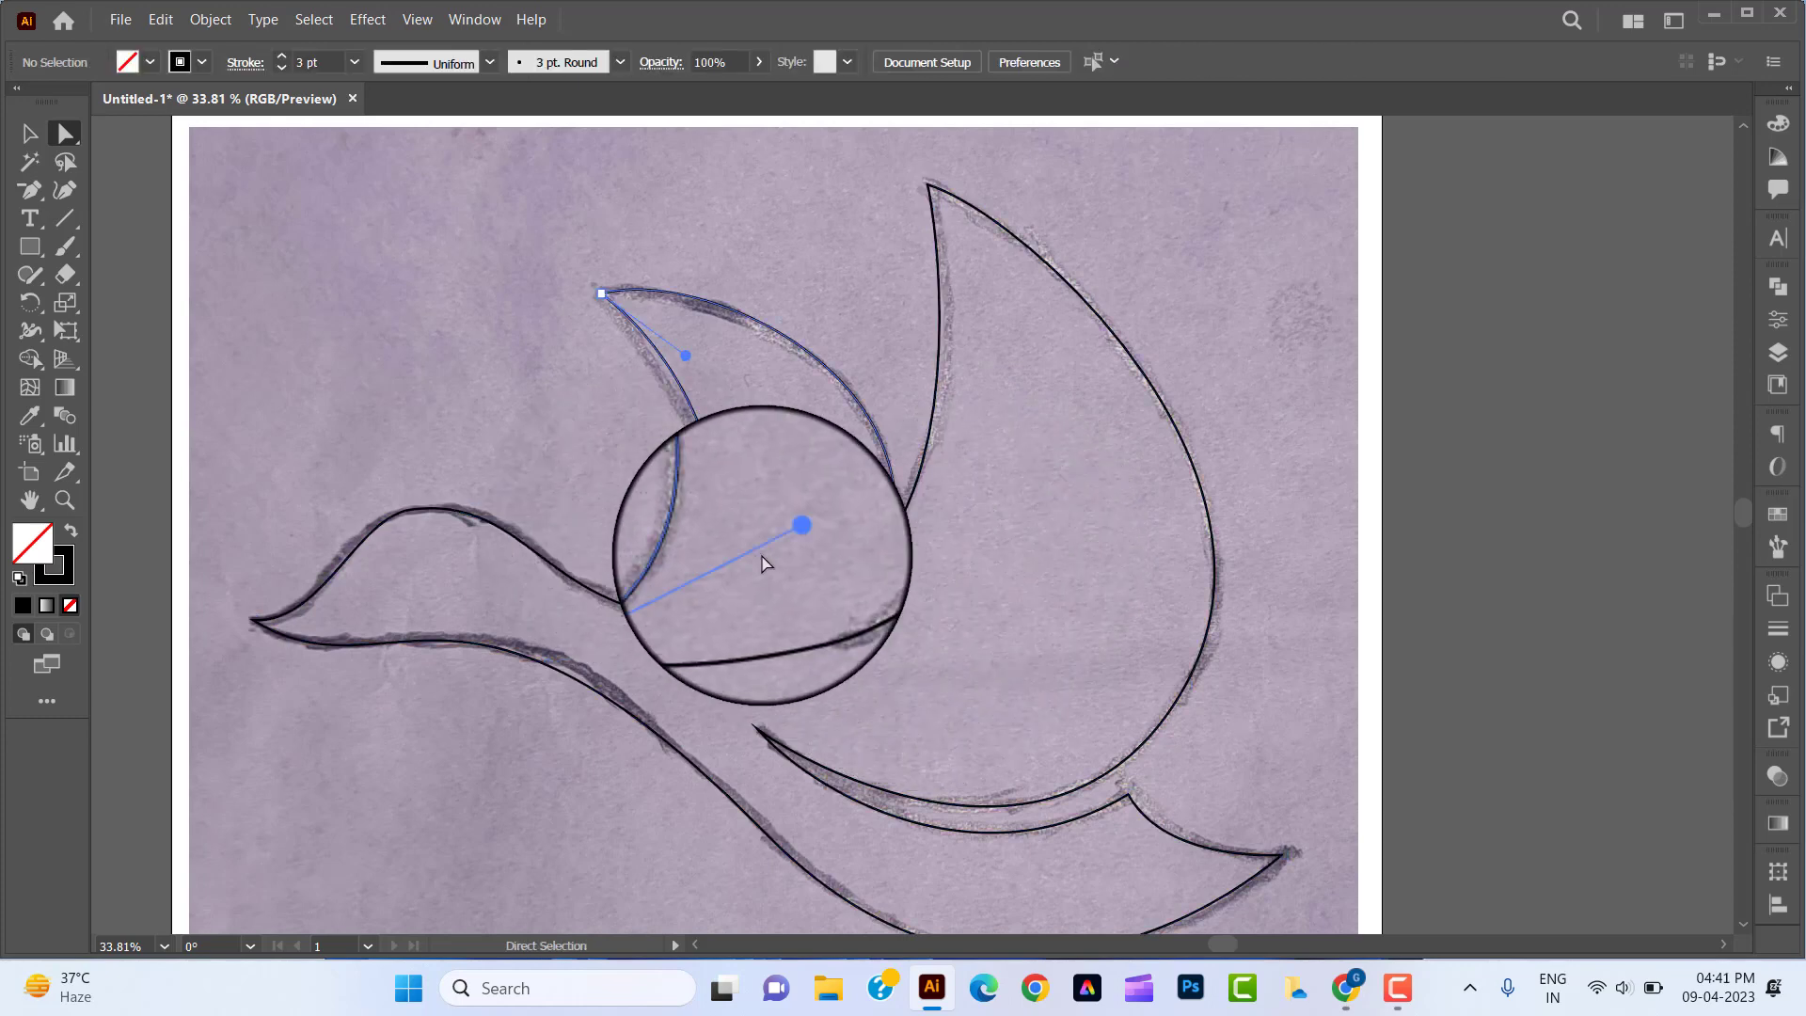
pyautogui.moveTo(763, 562); pyautogui.dragTo(505, 402)
pyautogui.click(504, 402)
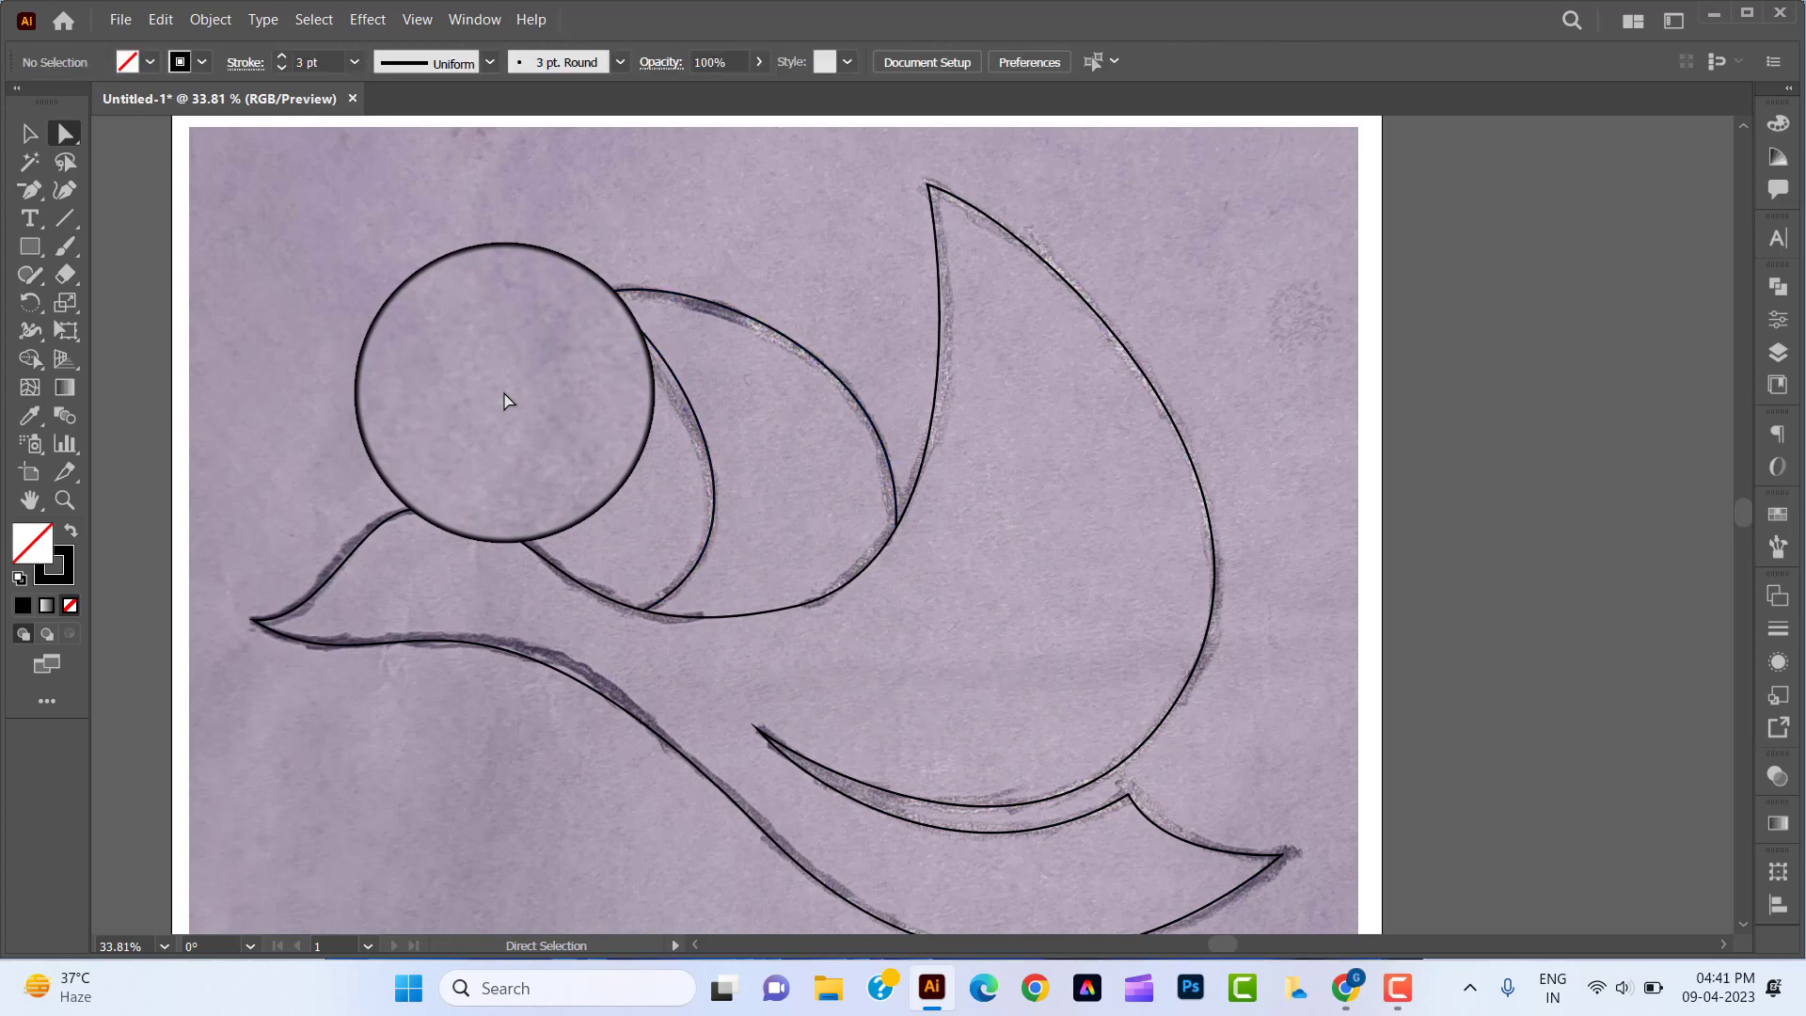
# Step: Select both bird paths, swap their fill and stroke to check the solid silhouette, and swap them back
pyautogui.click(29, 133)
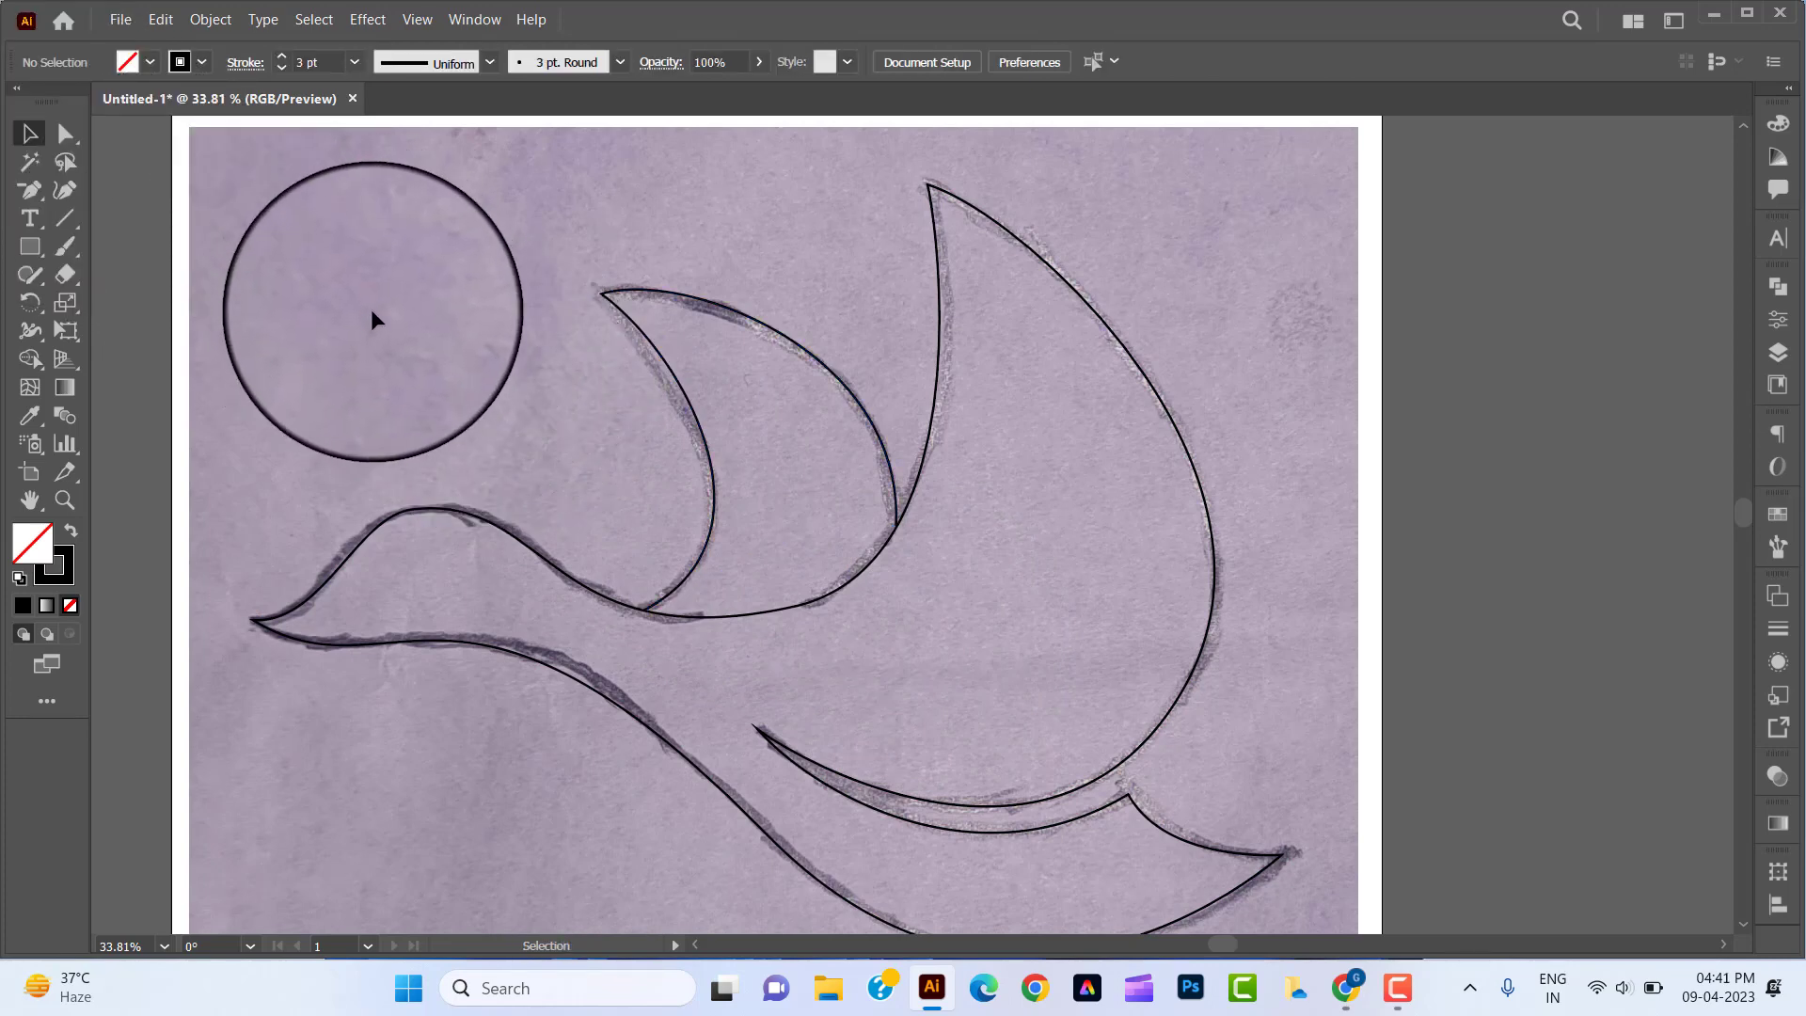
pyautogui.click(716, 436)
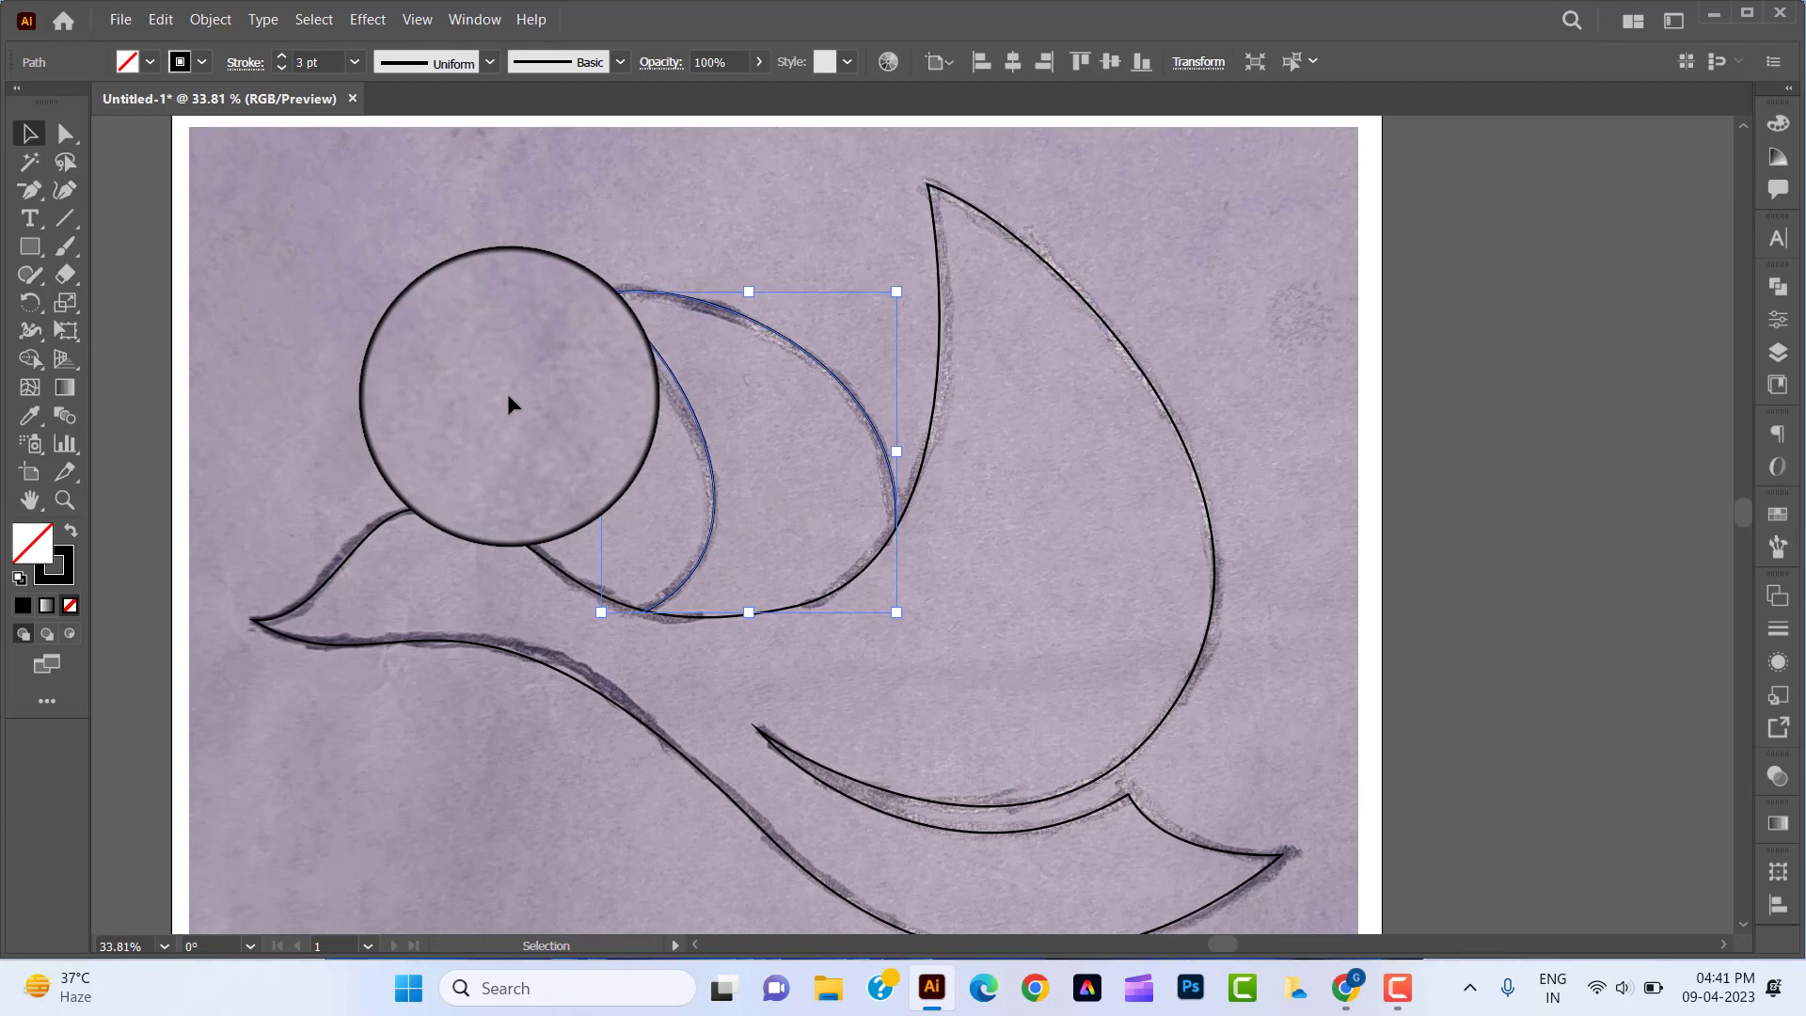
pyautogui.click(510, 395)
pyautogui.moveTo(548, 416); pyautogui.dragTo(859, 726)
pyautogui.click(70, 531)
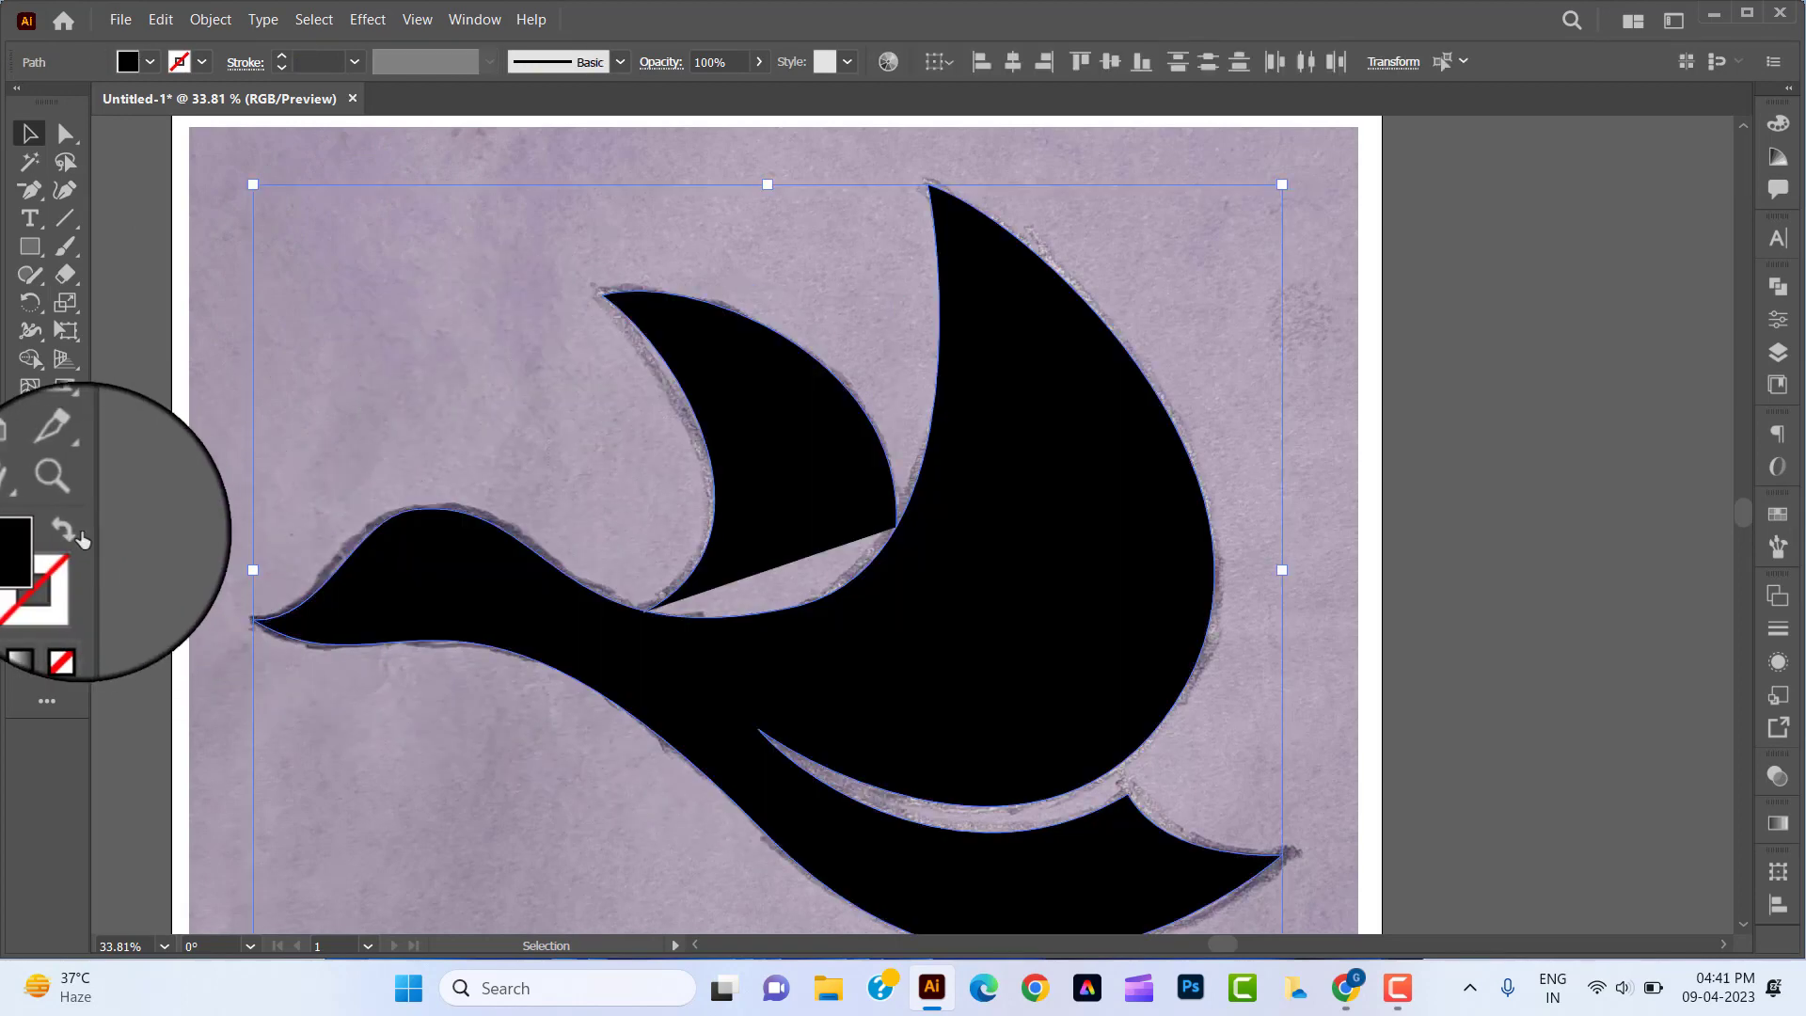
pyautogui.hotkey('shift', 'x')
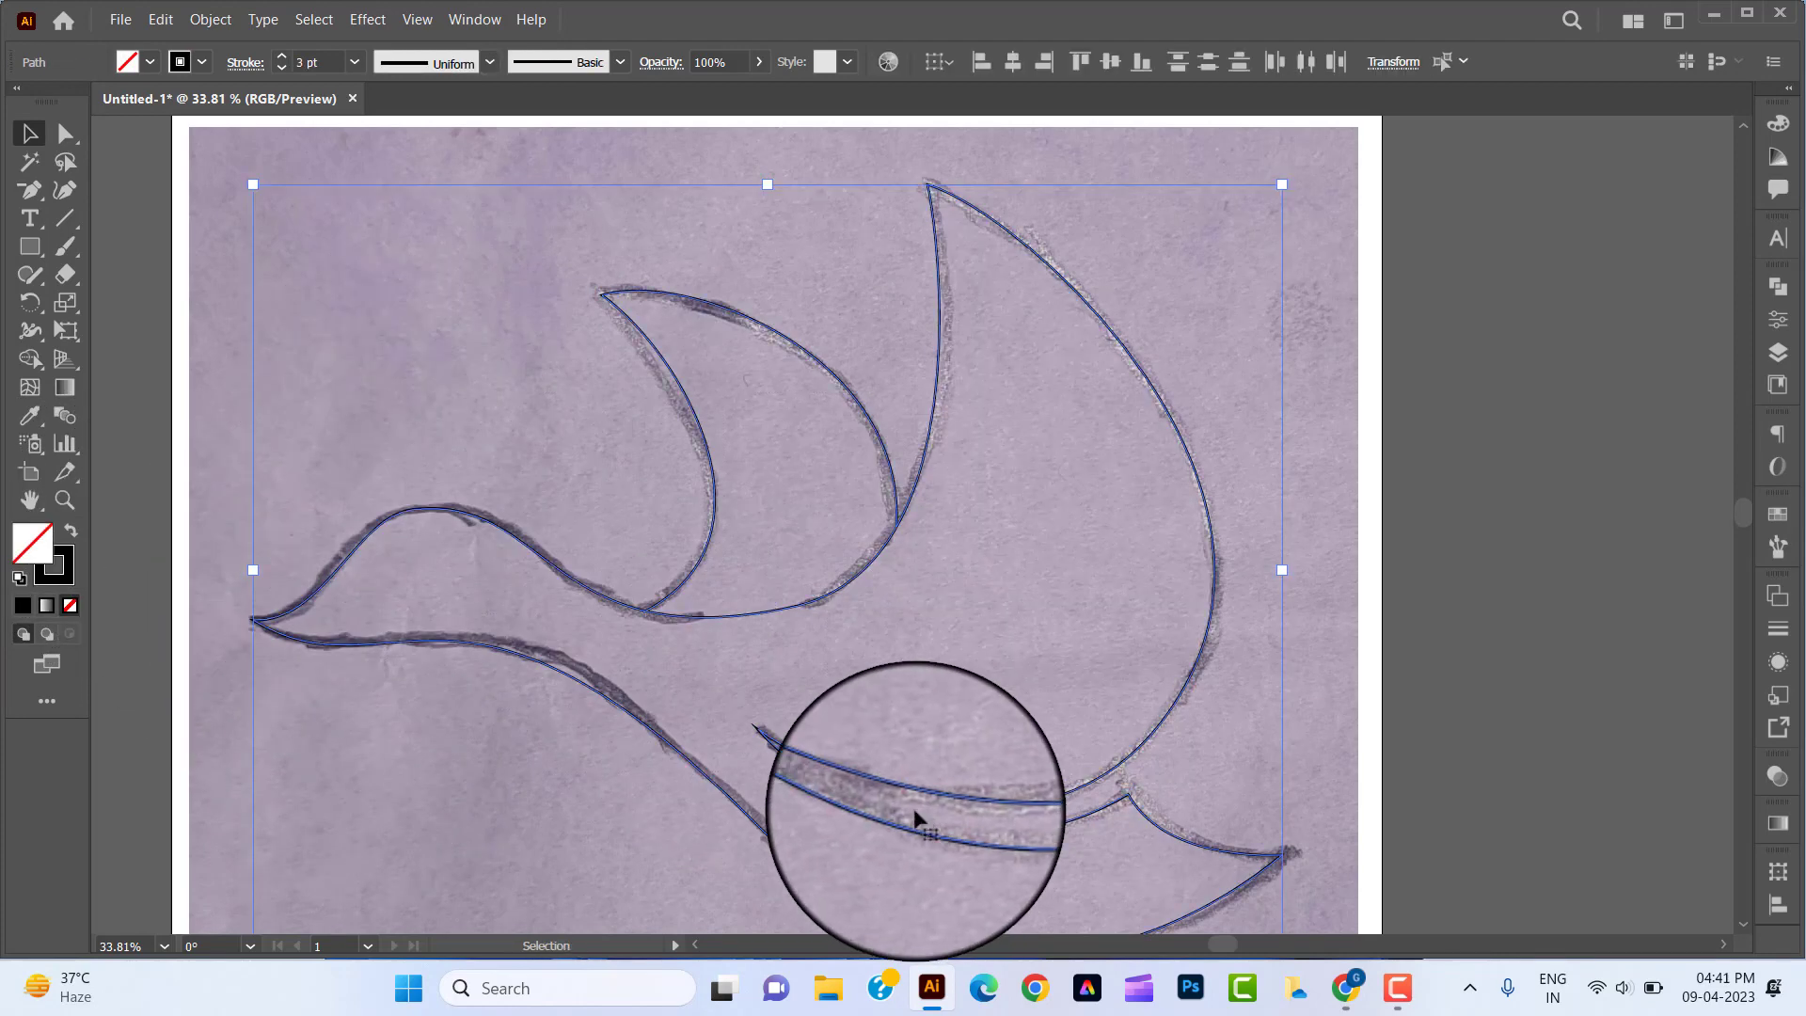
# Step: Make the small wing a closed shape along the neck line with Shape Builder, check its path, and deselect it
pyautogui.click(32, 359)
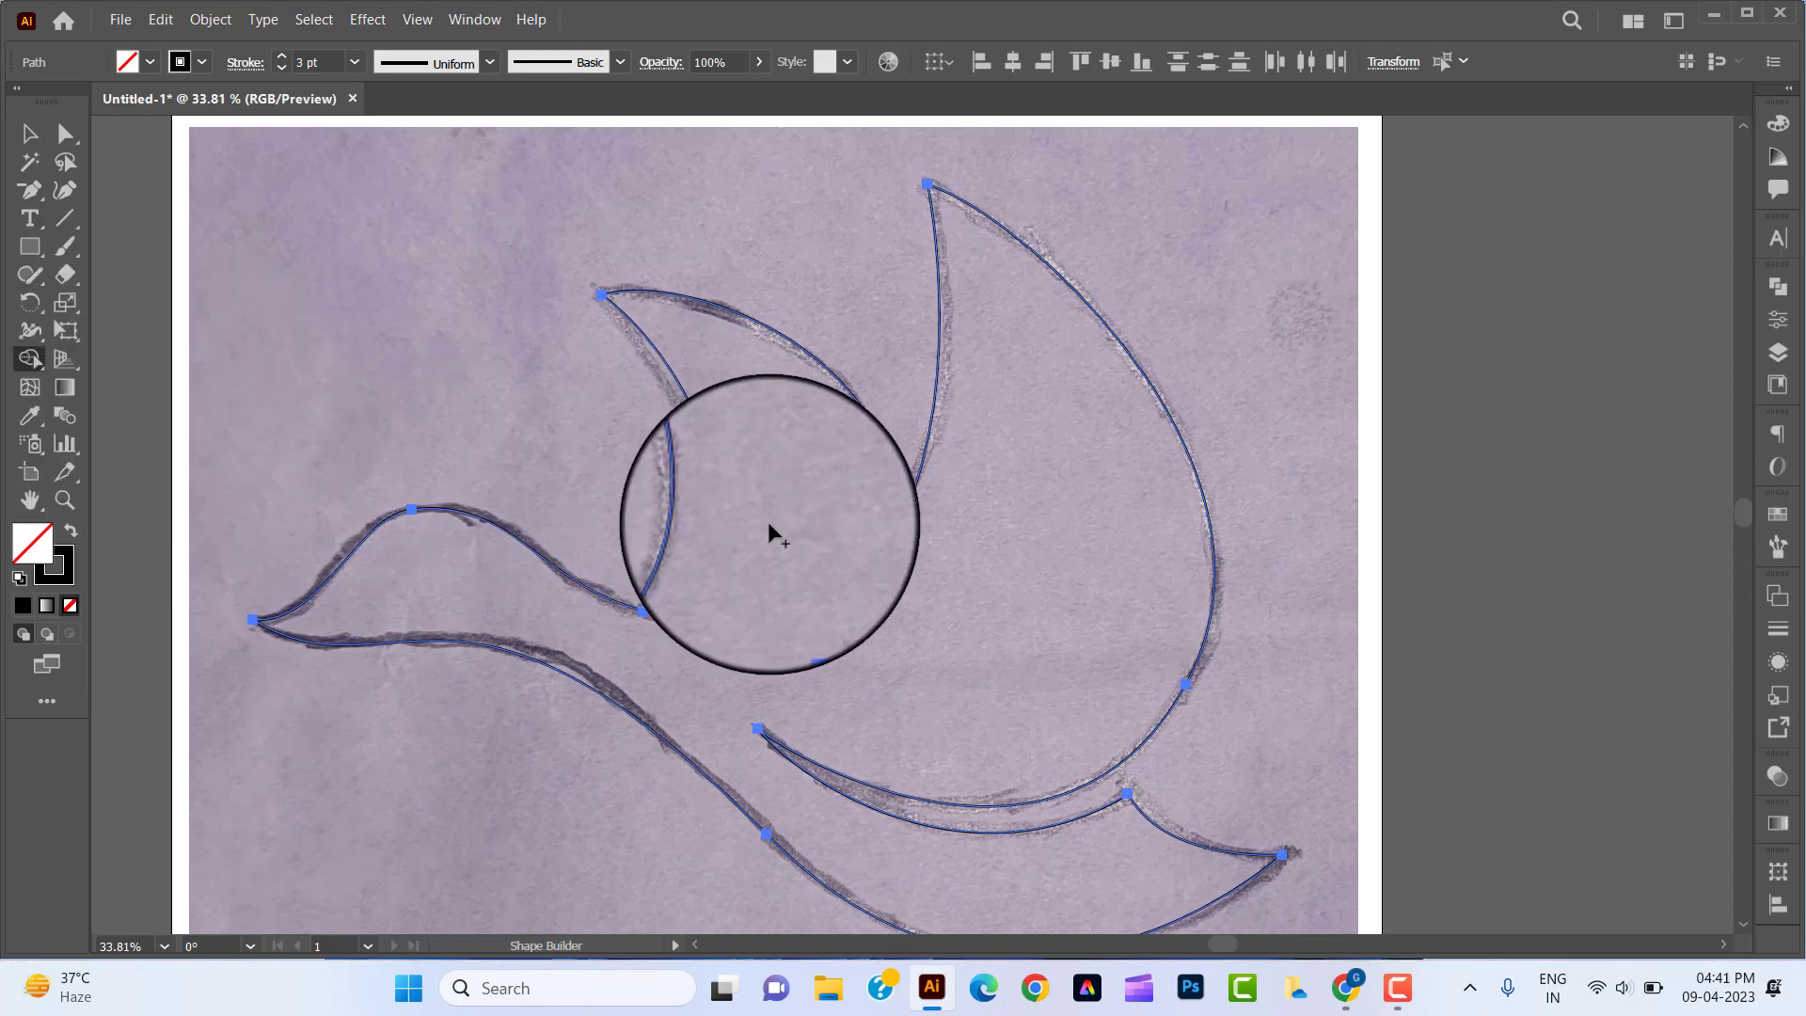
pyautogui.click(737, 502)
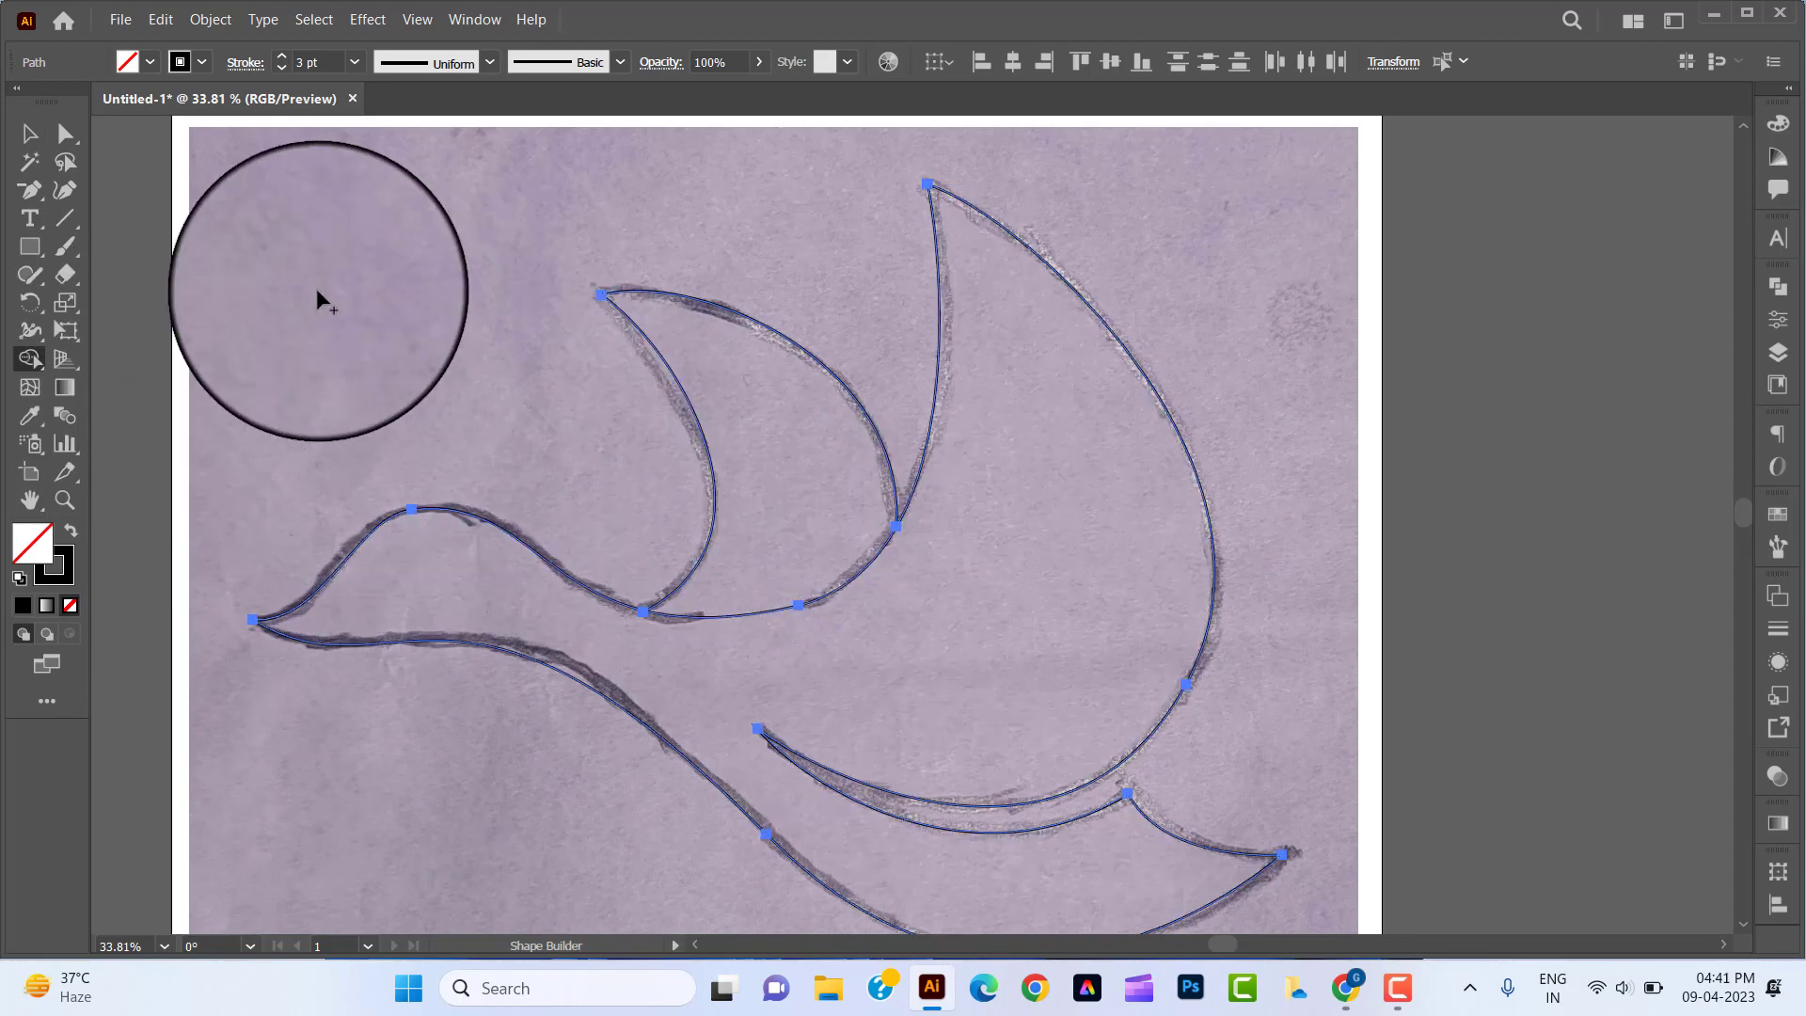
pyautogui.click(29, 137)
pyautogui.click(423, 362)
pyautogui.click(696, 310)
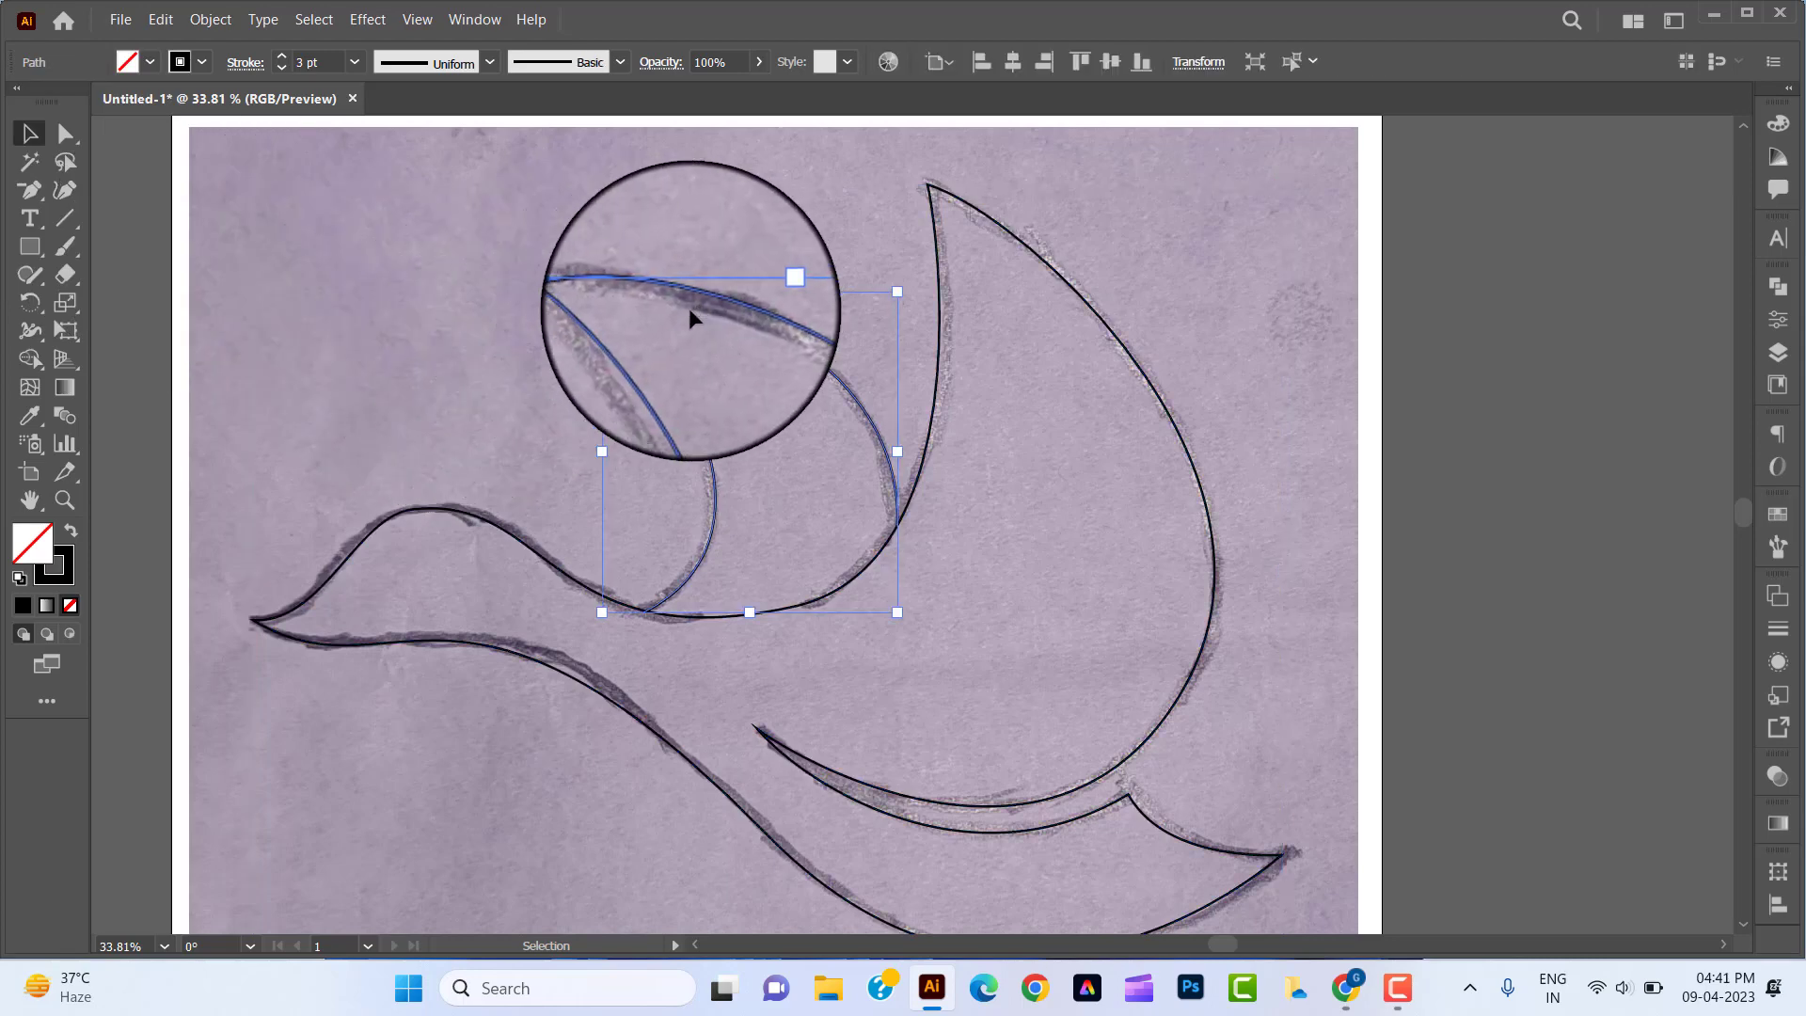
pyautogui.click(500, 393)
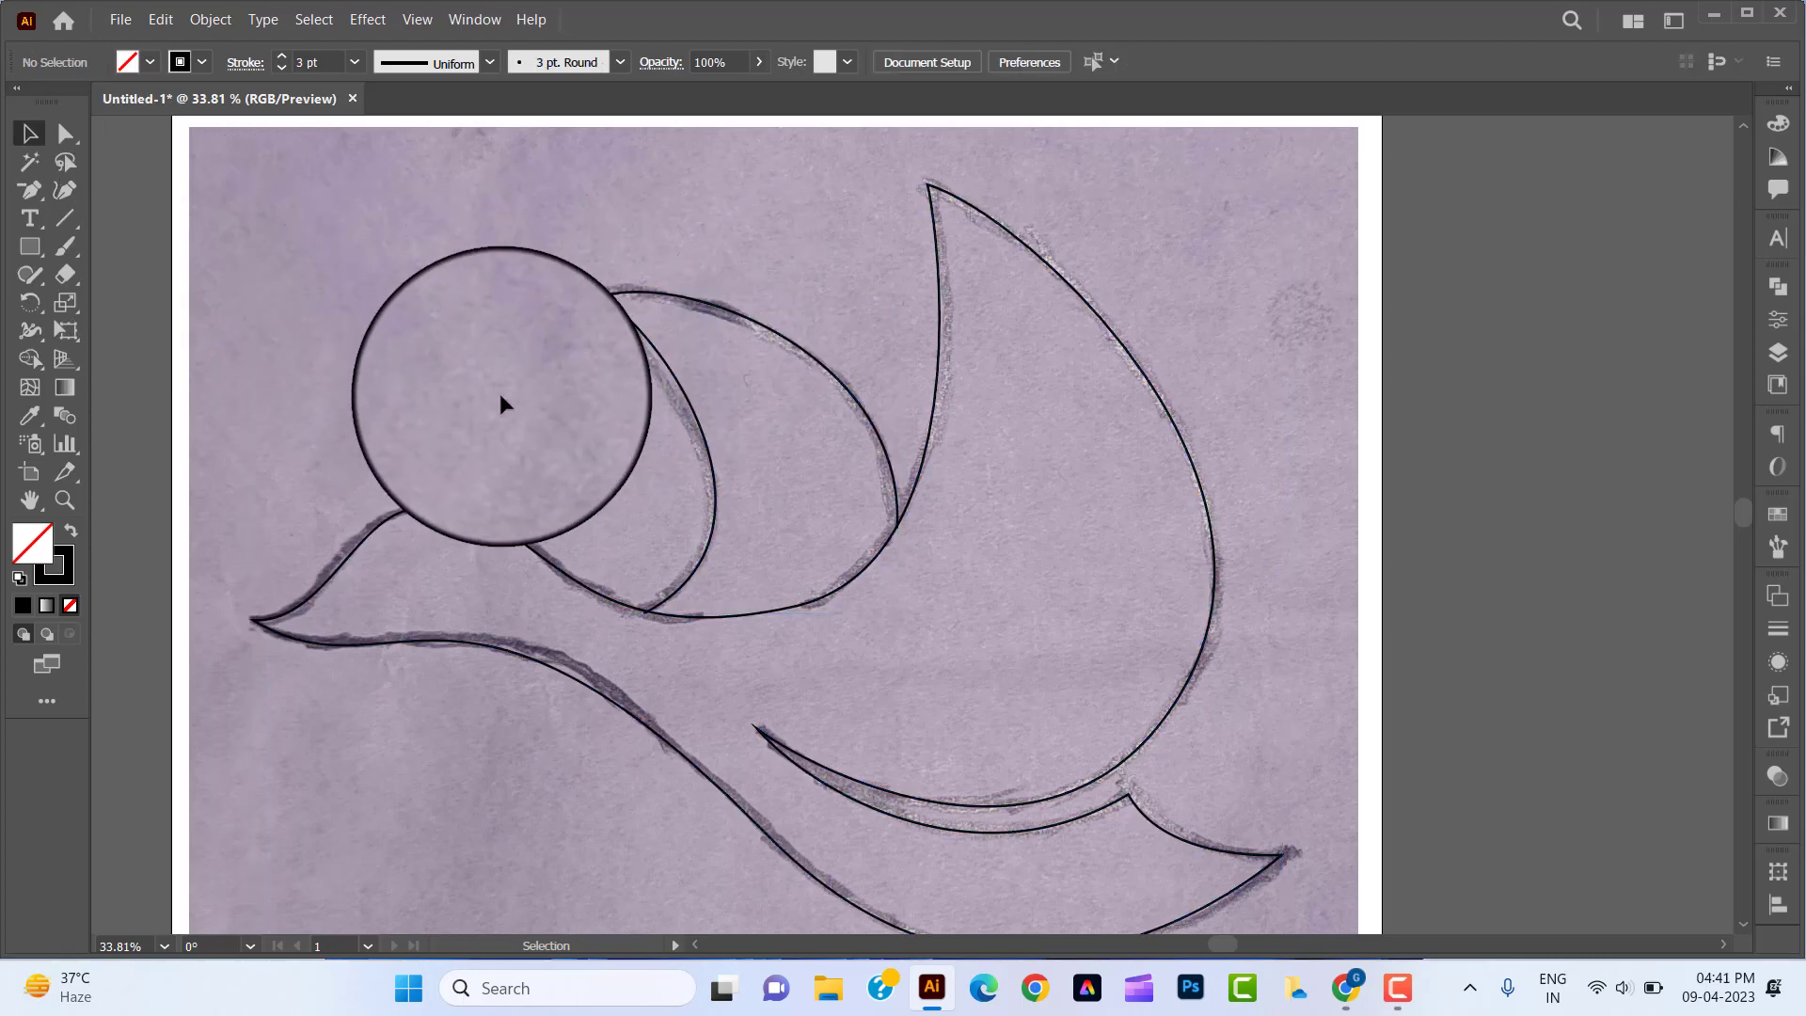
# Step: Select the small wing and the bird's body, swap them to a black fill without a stroke, and deselect
pyautogui.click(703, 313)
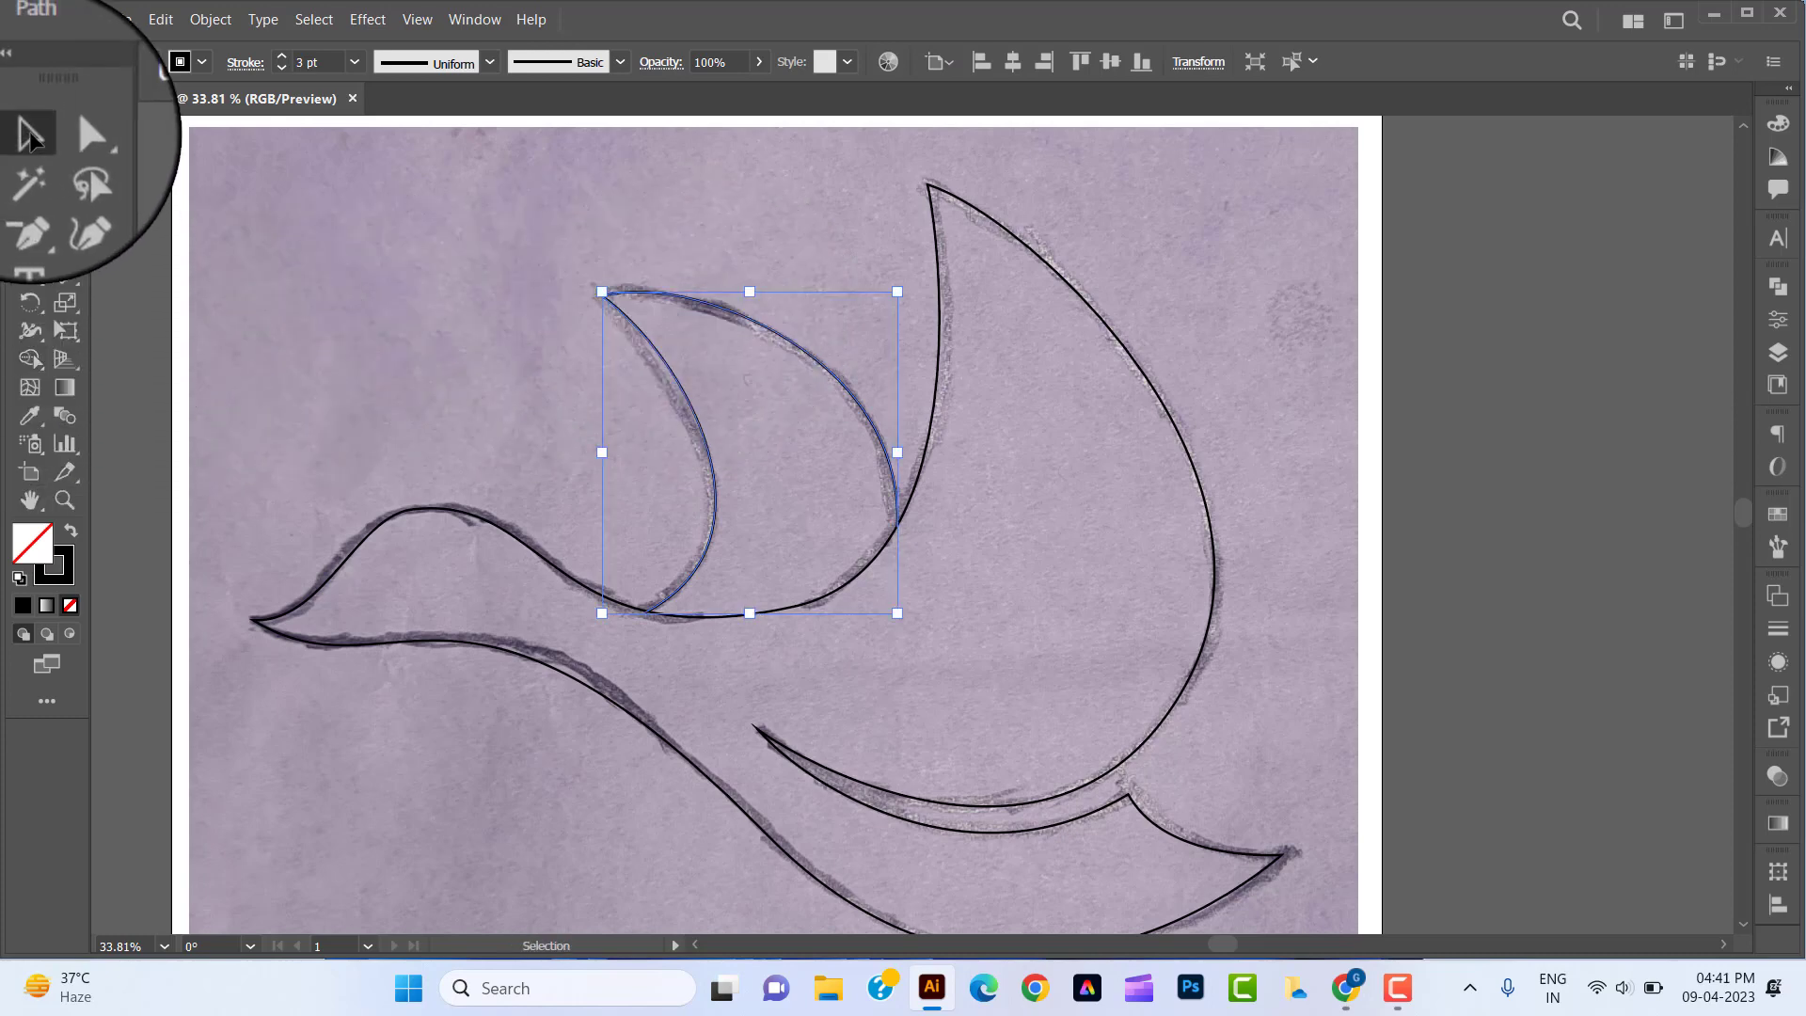
pyautogui.keyDown('shift'); pyautogui.click(724, 617); pyautogui.keyUp('shift')
pyautogui.click(29, 358)
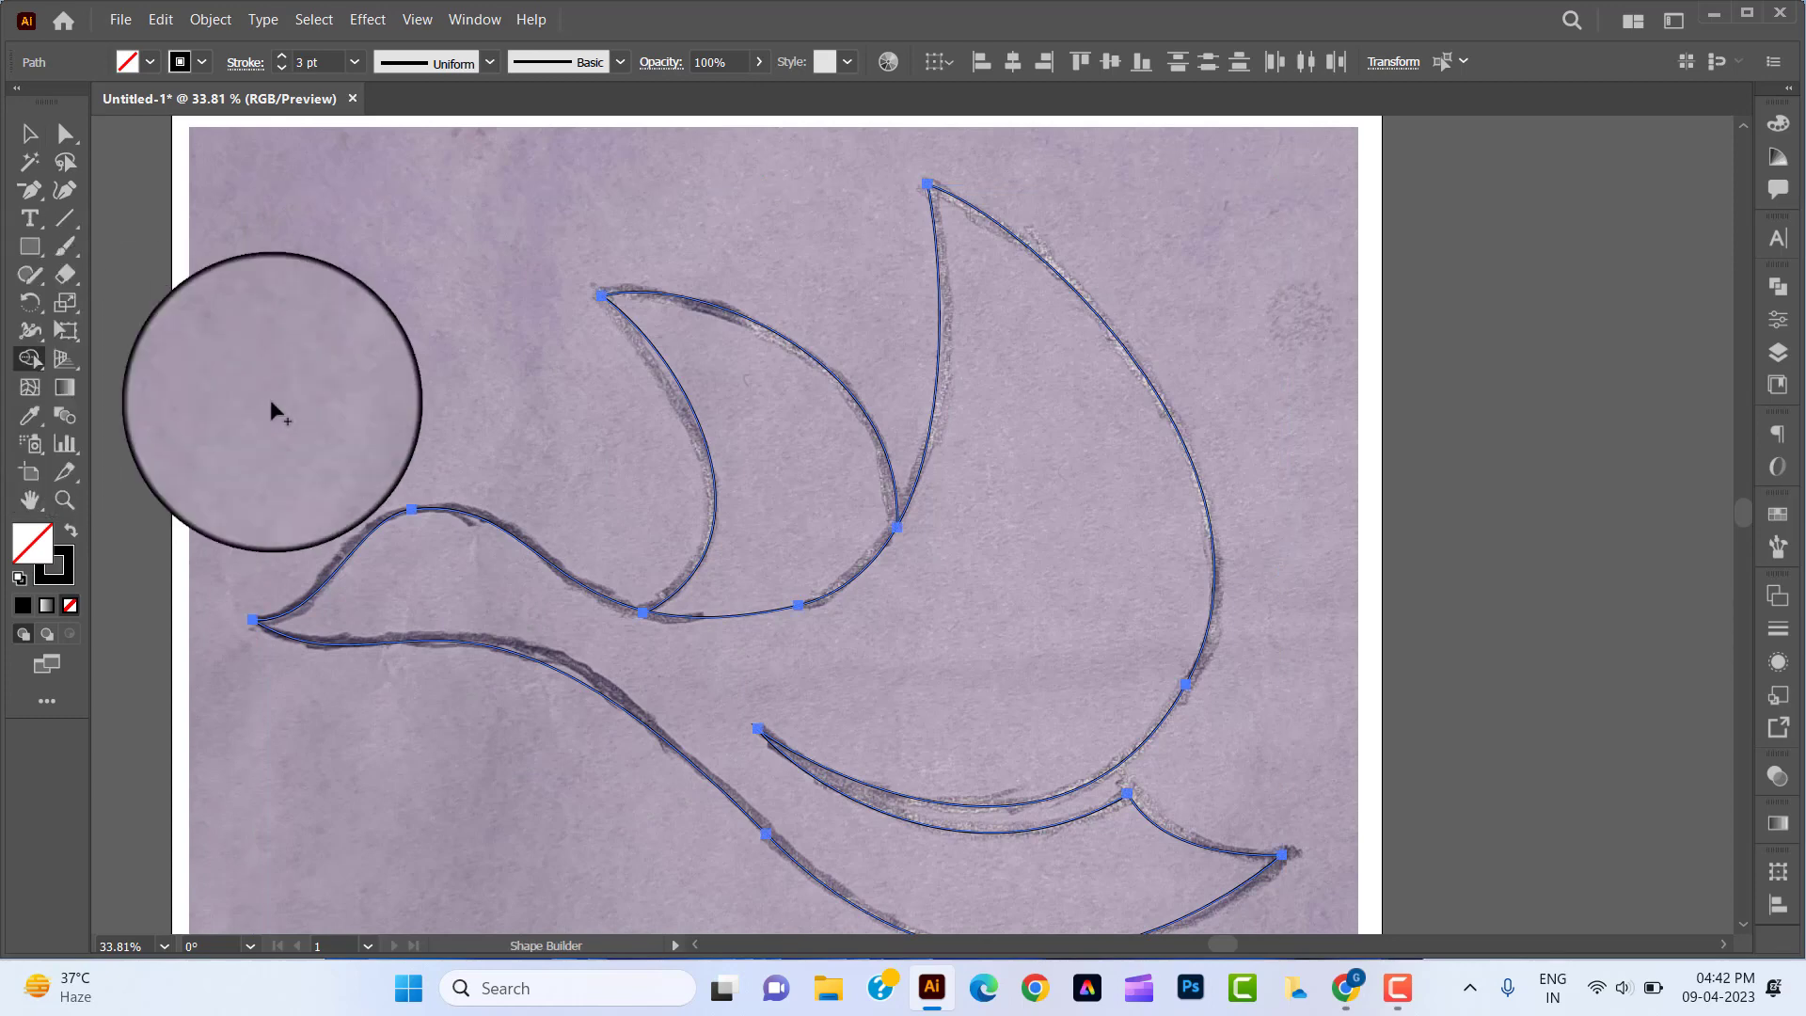
pyautogui.click(29, 133)
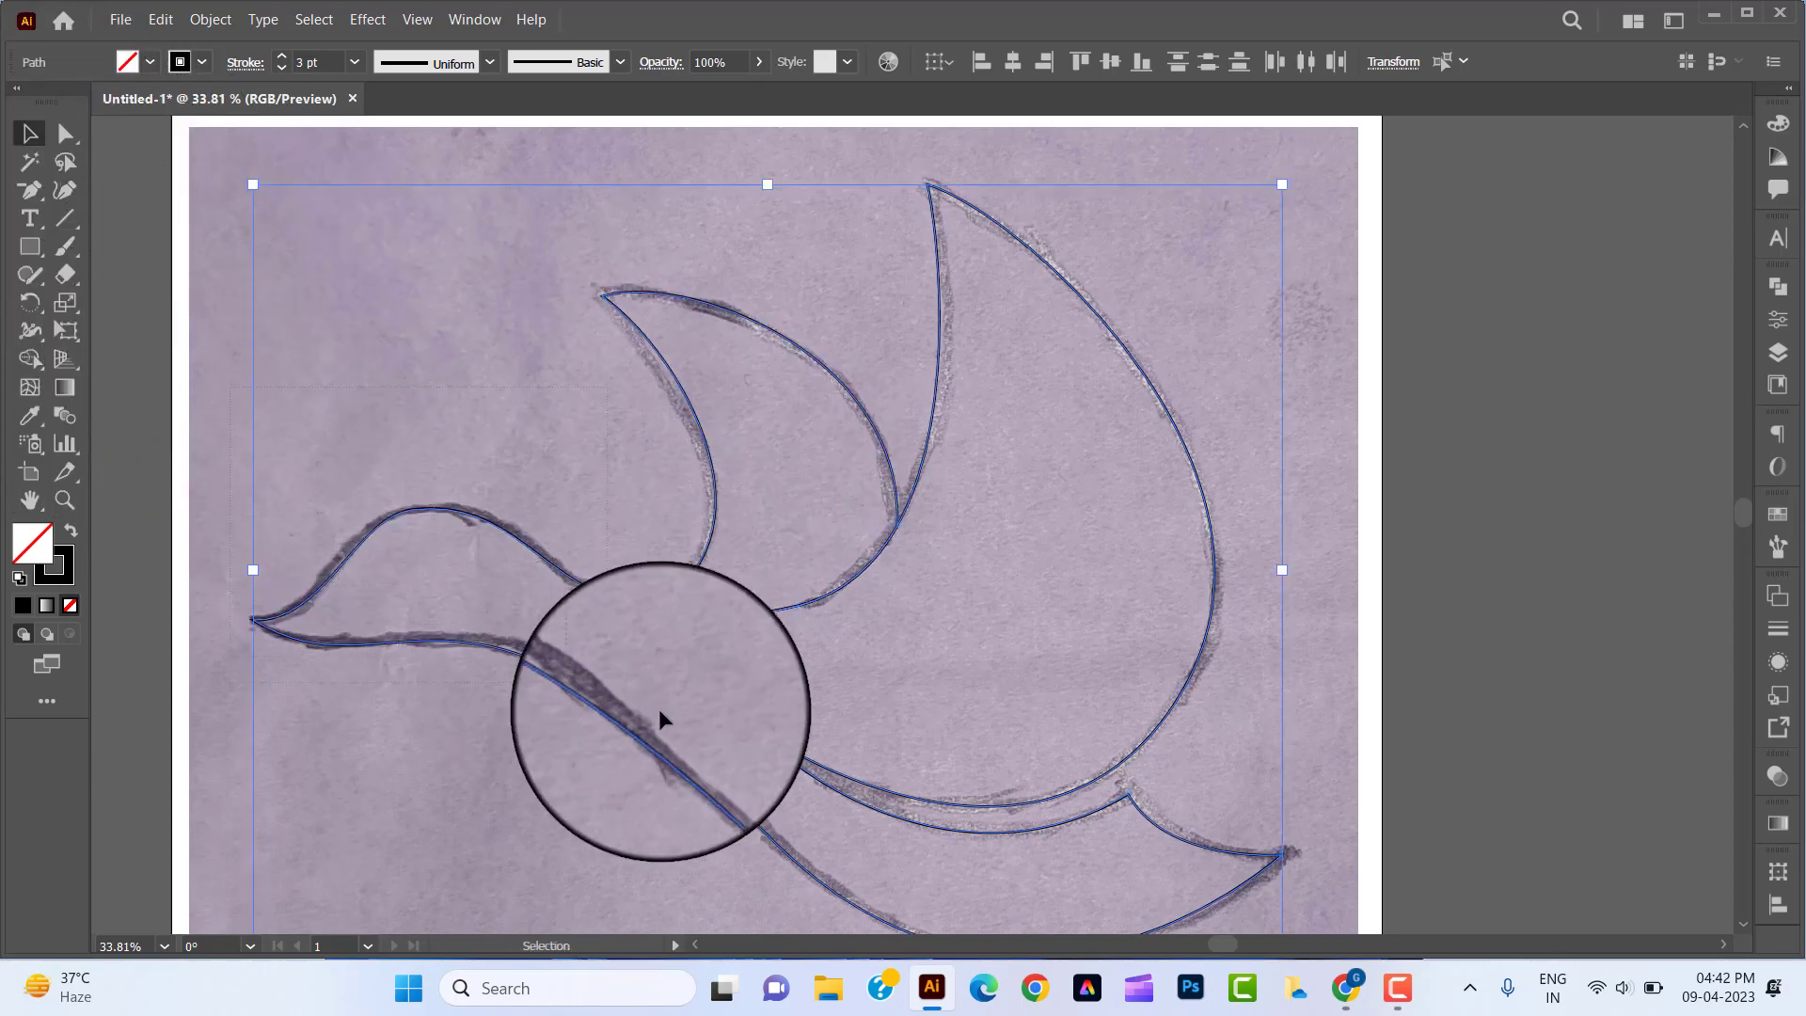
pyautogui.click(73, 539)
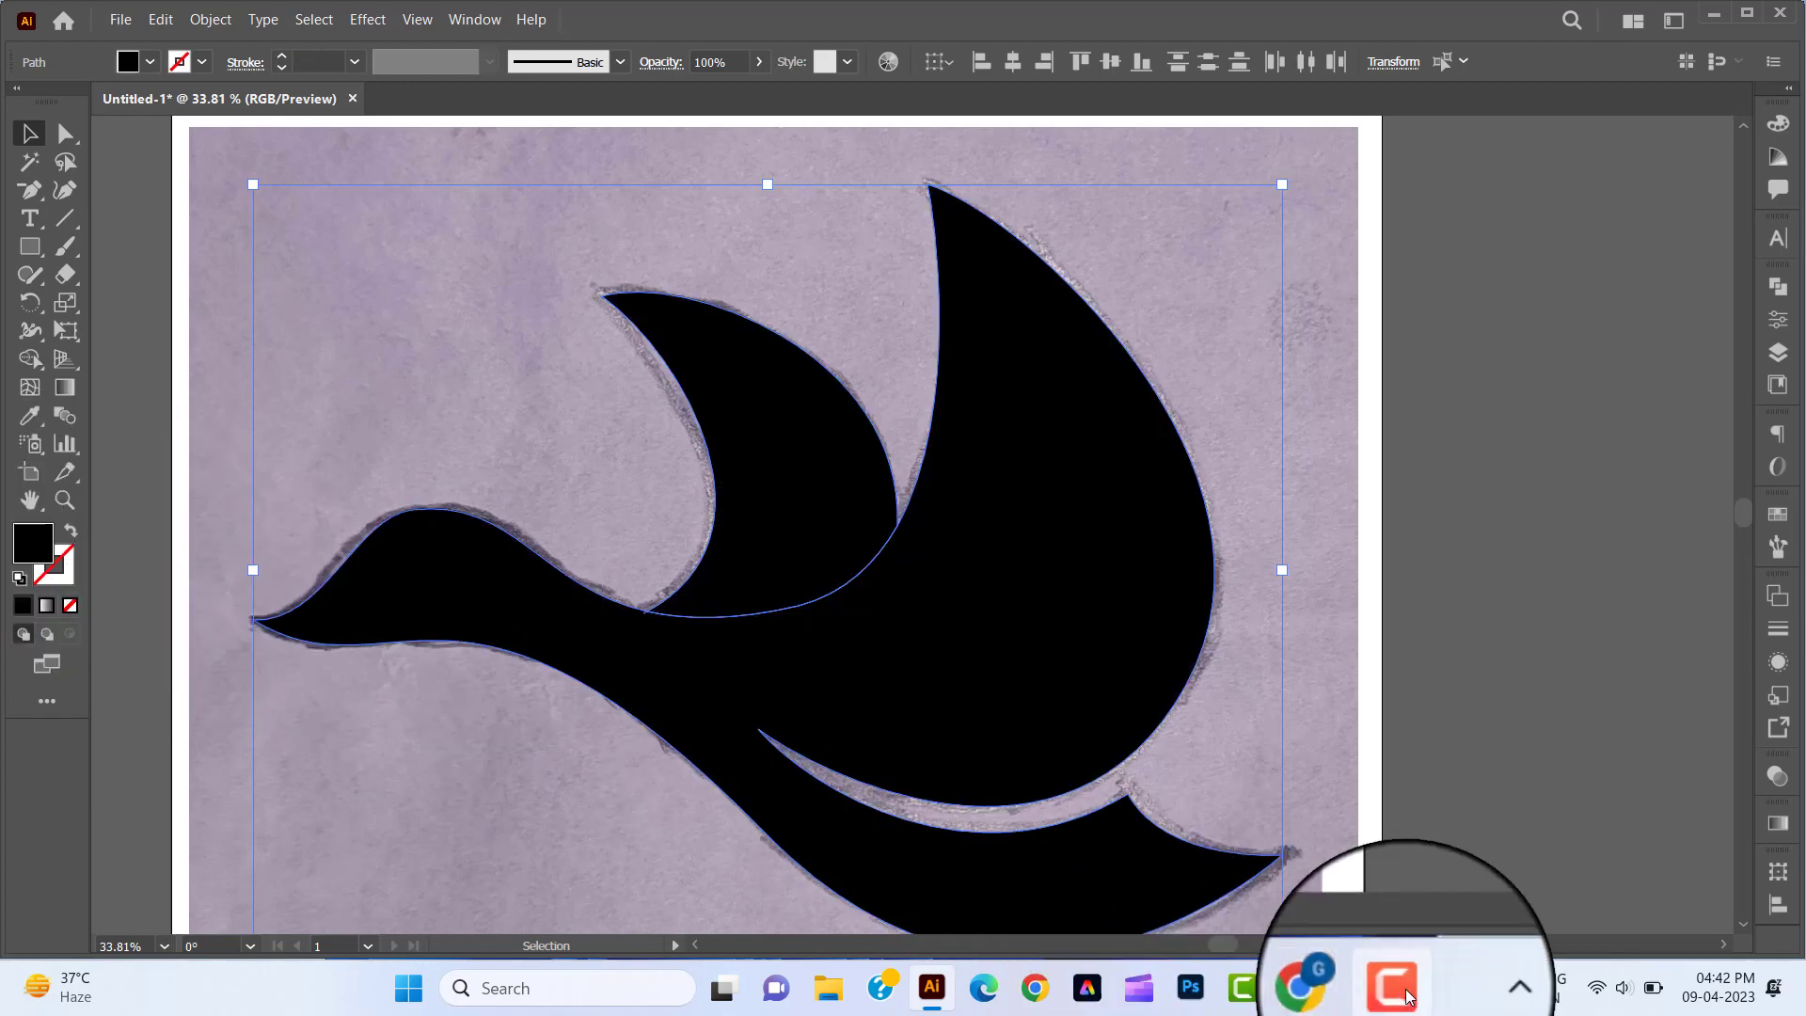
pyautogui.click(544, 188)
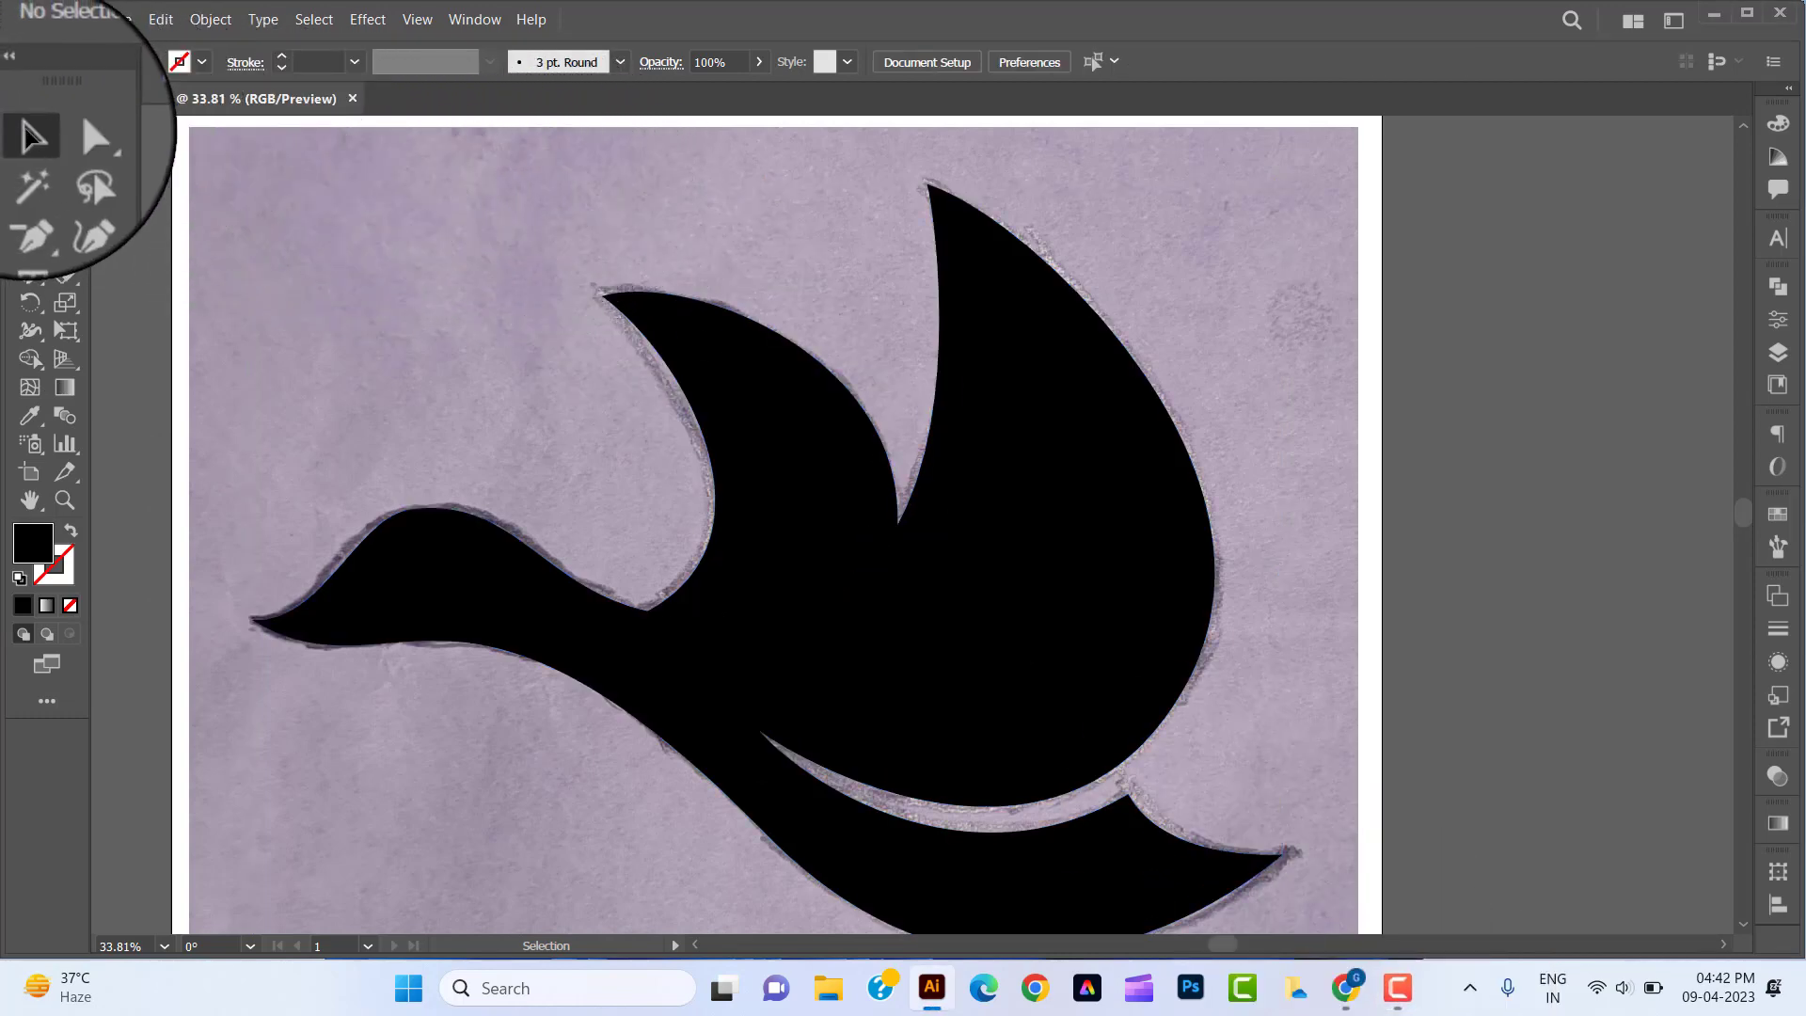
# Step: Fit the whole artboard on screen to examine the filled bird silhouette against the sketch
pyautogui.moveTo(1448, 614); pyautogui.dragTo(1511, 545)
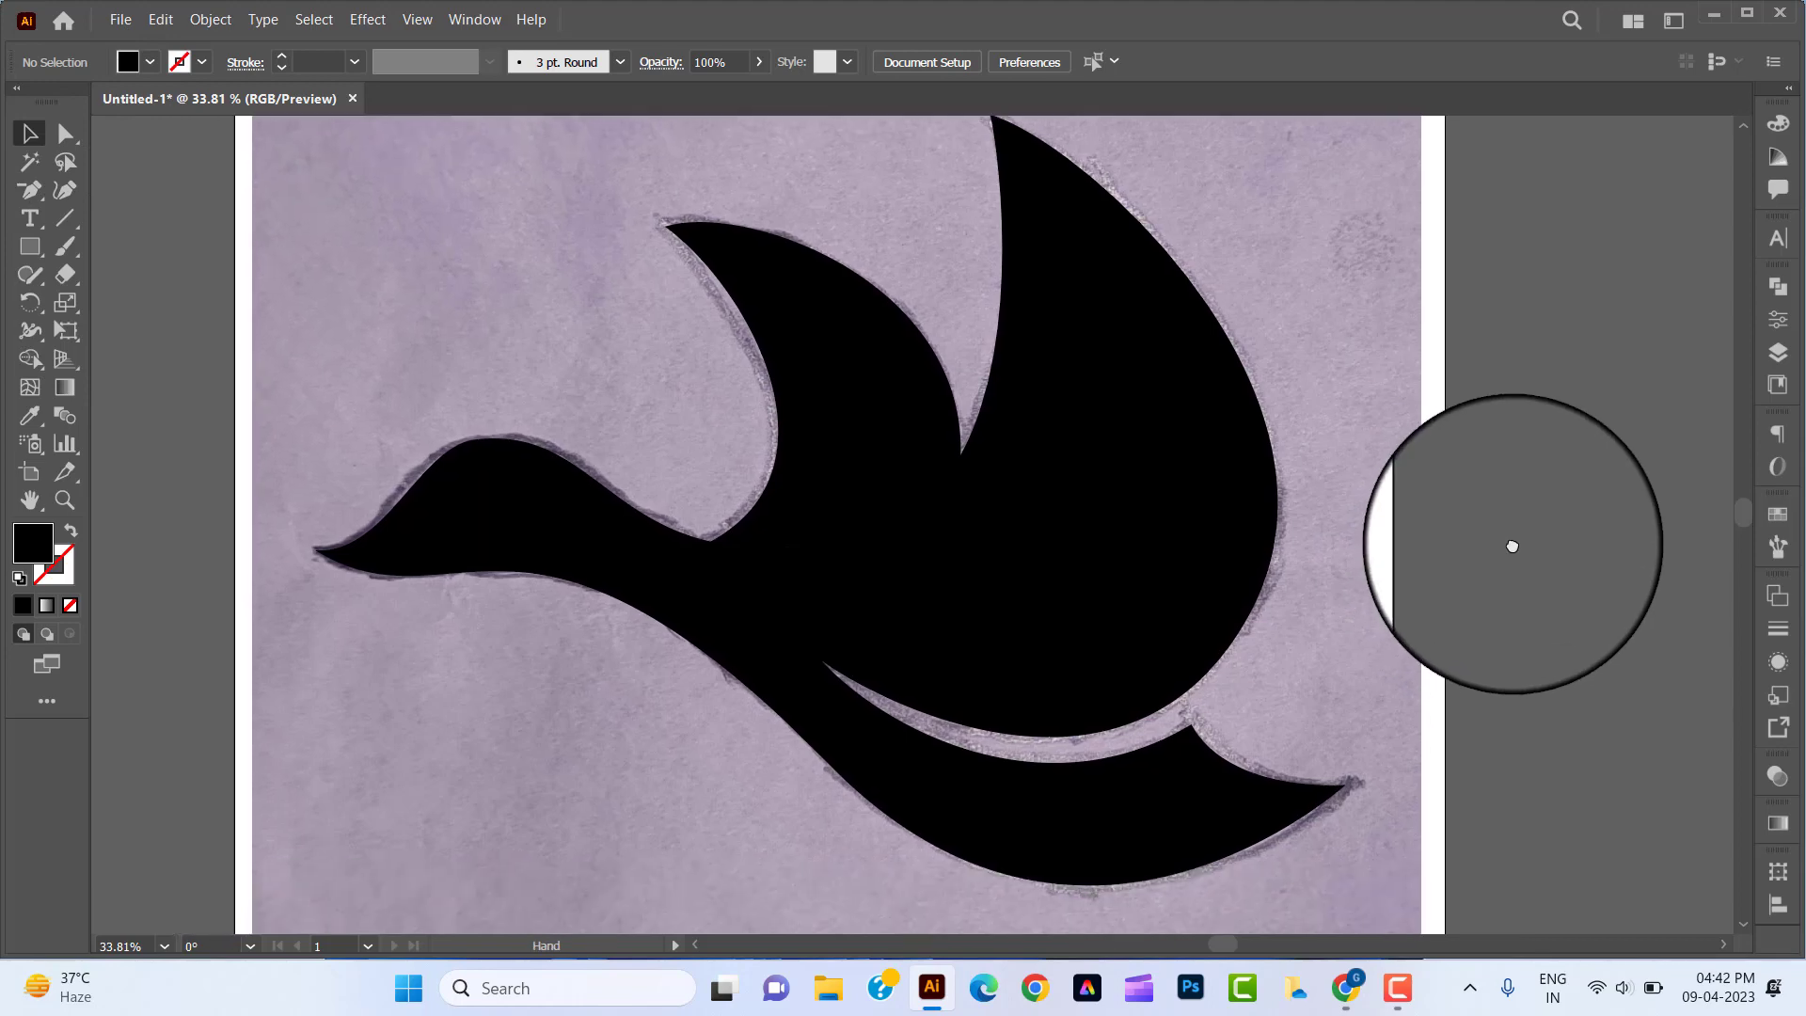
pyautogui.click(64, 499)
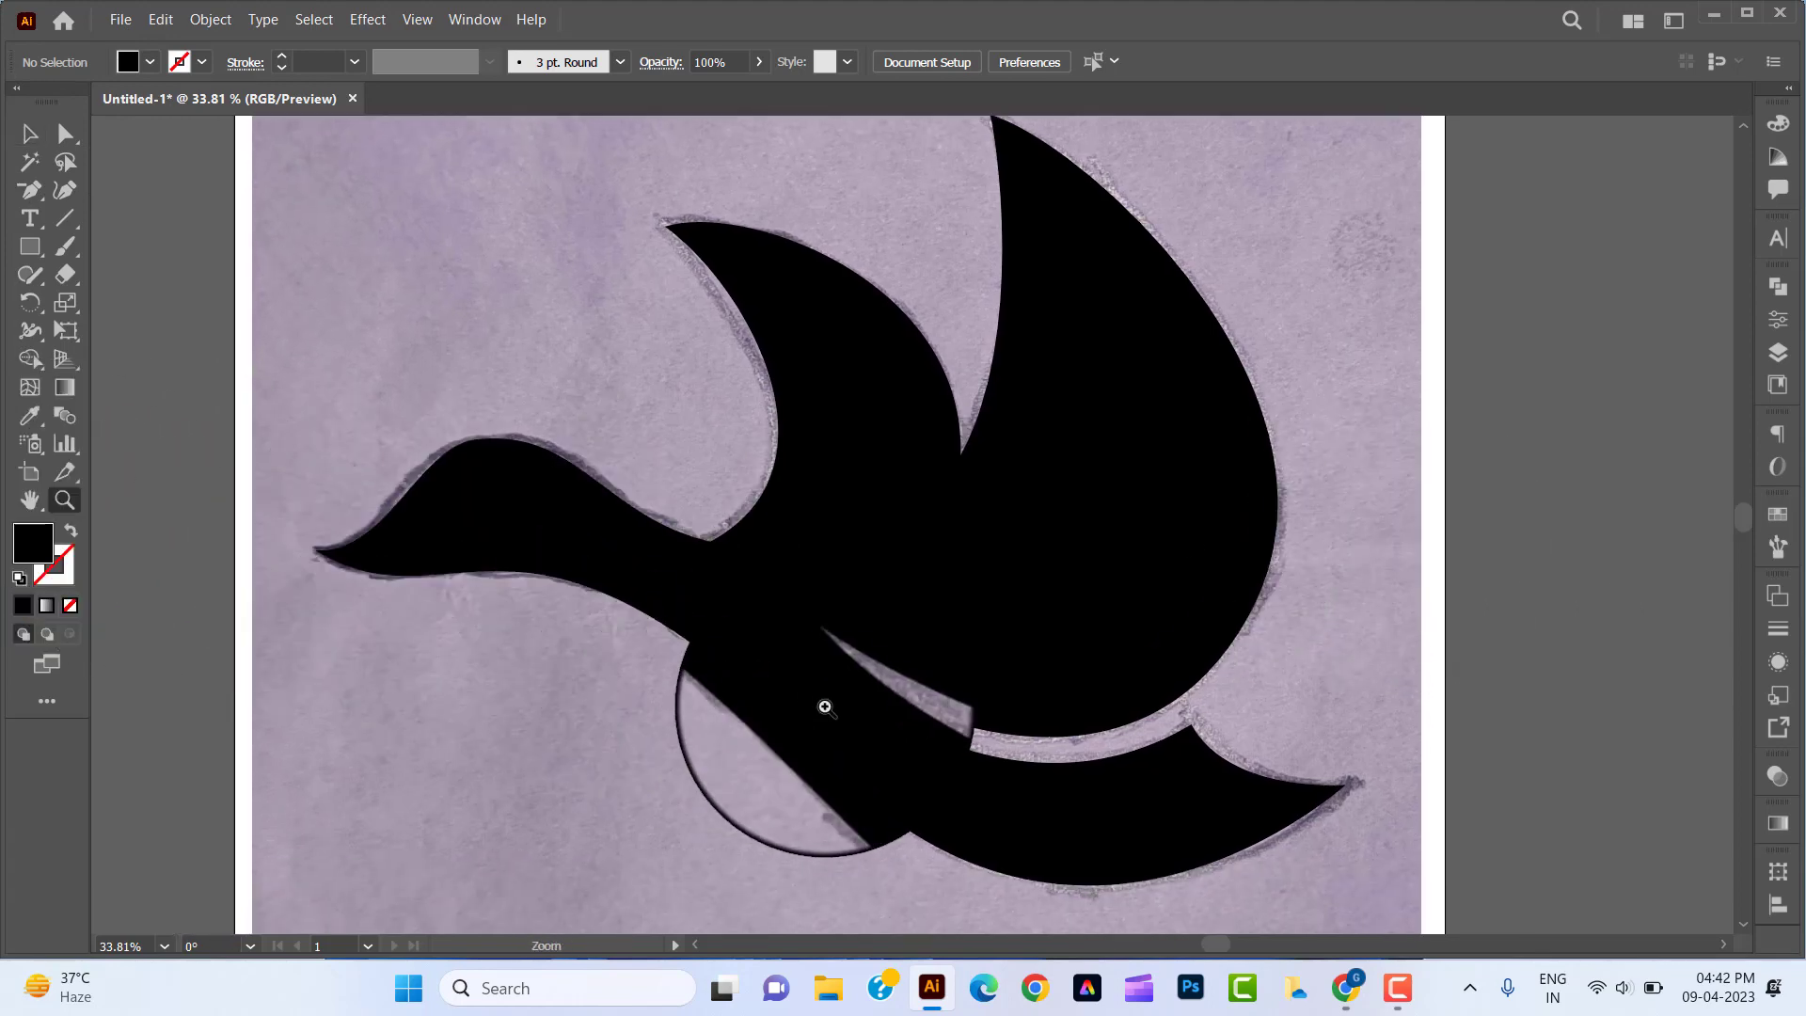
pyautogui.keyDown('alt'); pyautogui.click(778, 696); pyautogui.keyUp('alt')
pyautogui.keyDown('alt'); pyautogui.click(778, 696); pyautogui.keyUp('alt')
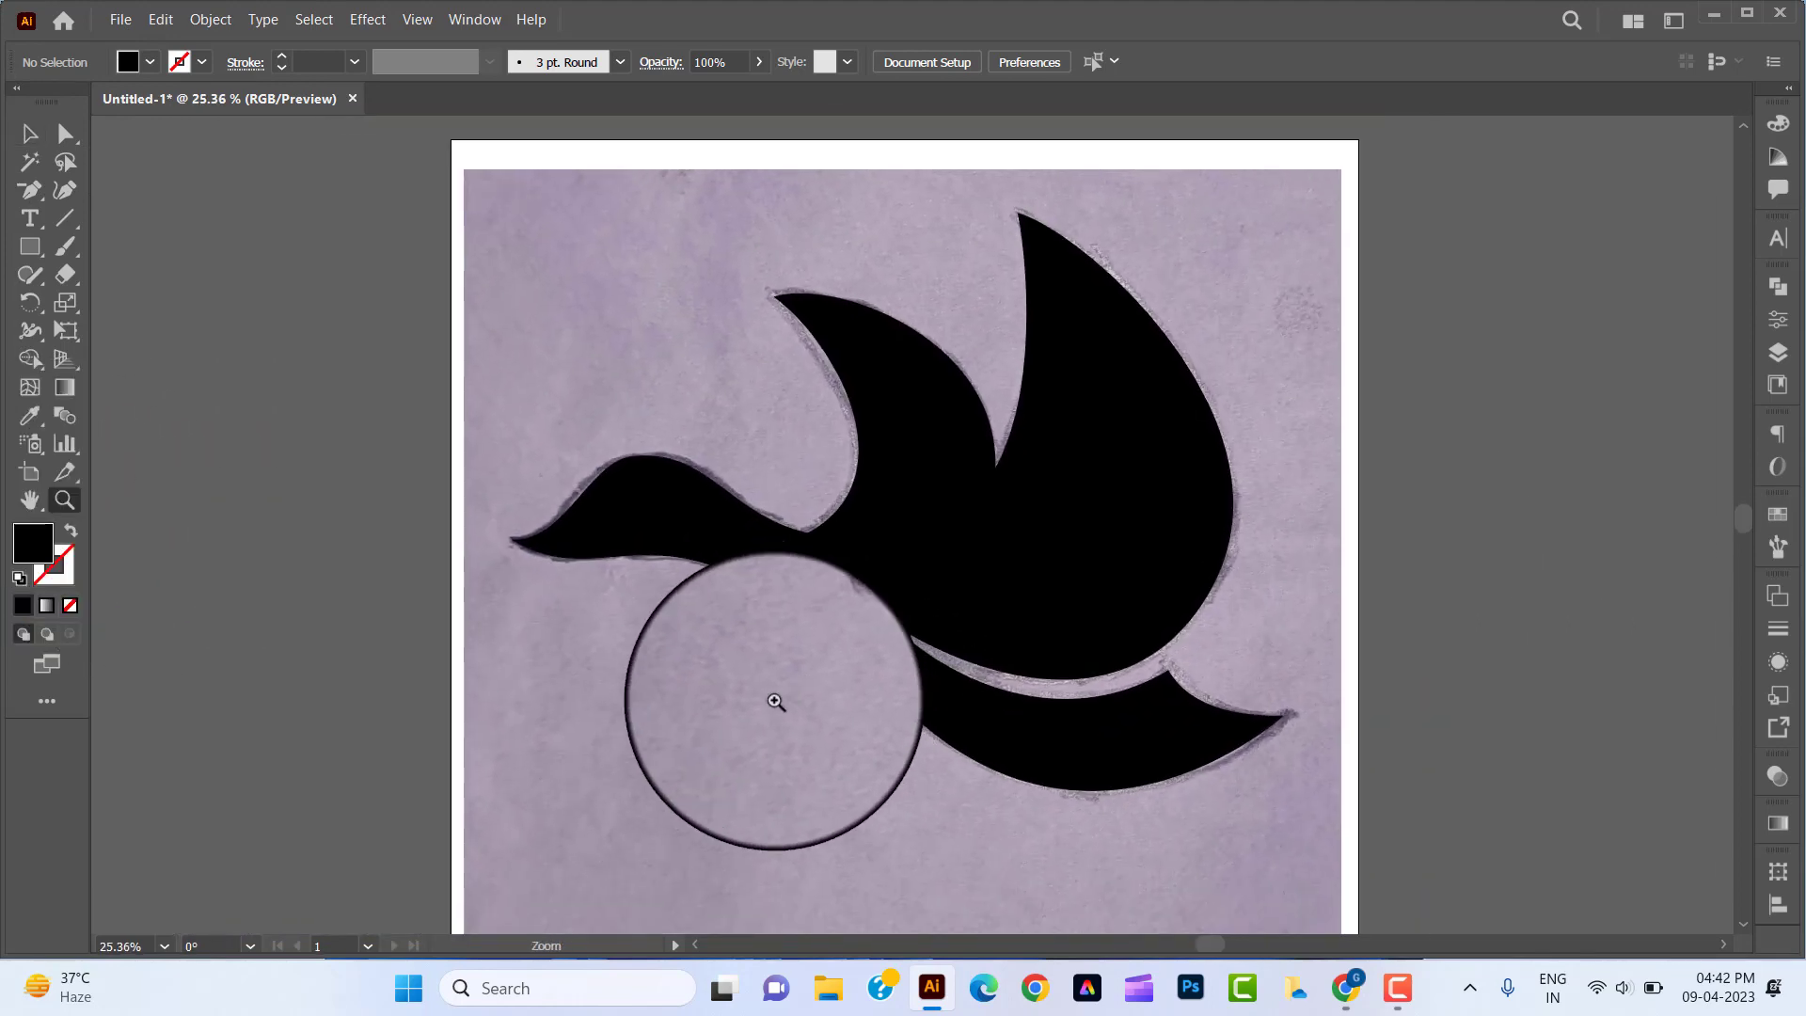
pyautogui.click(166, 947)
pyautogui.click(194, 922)
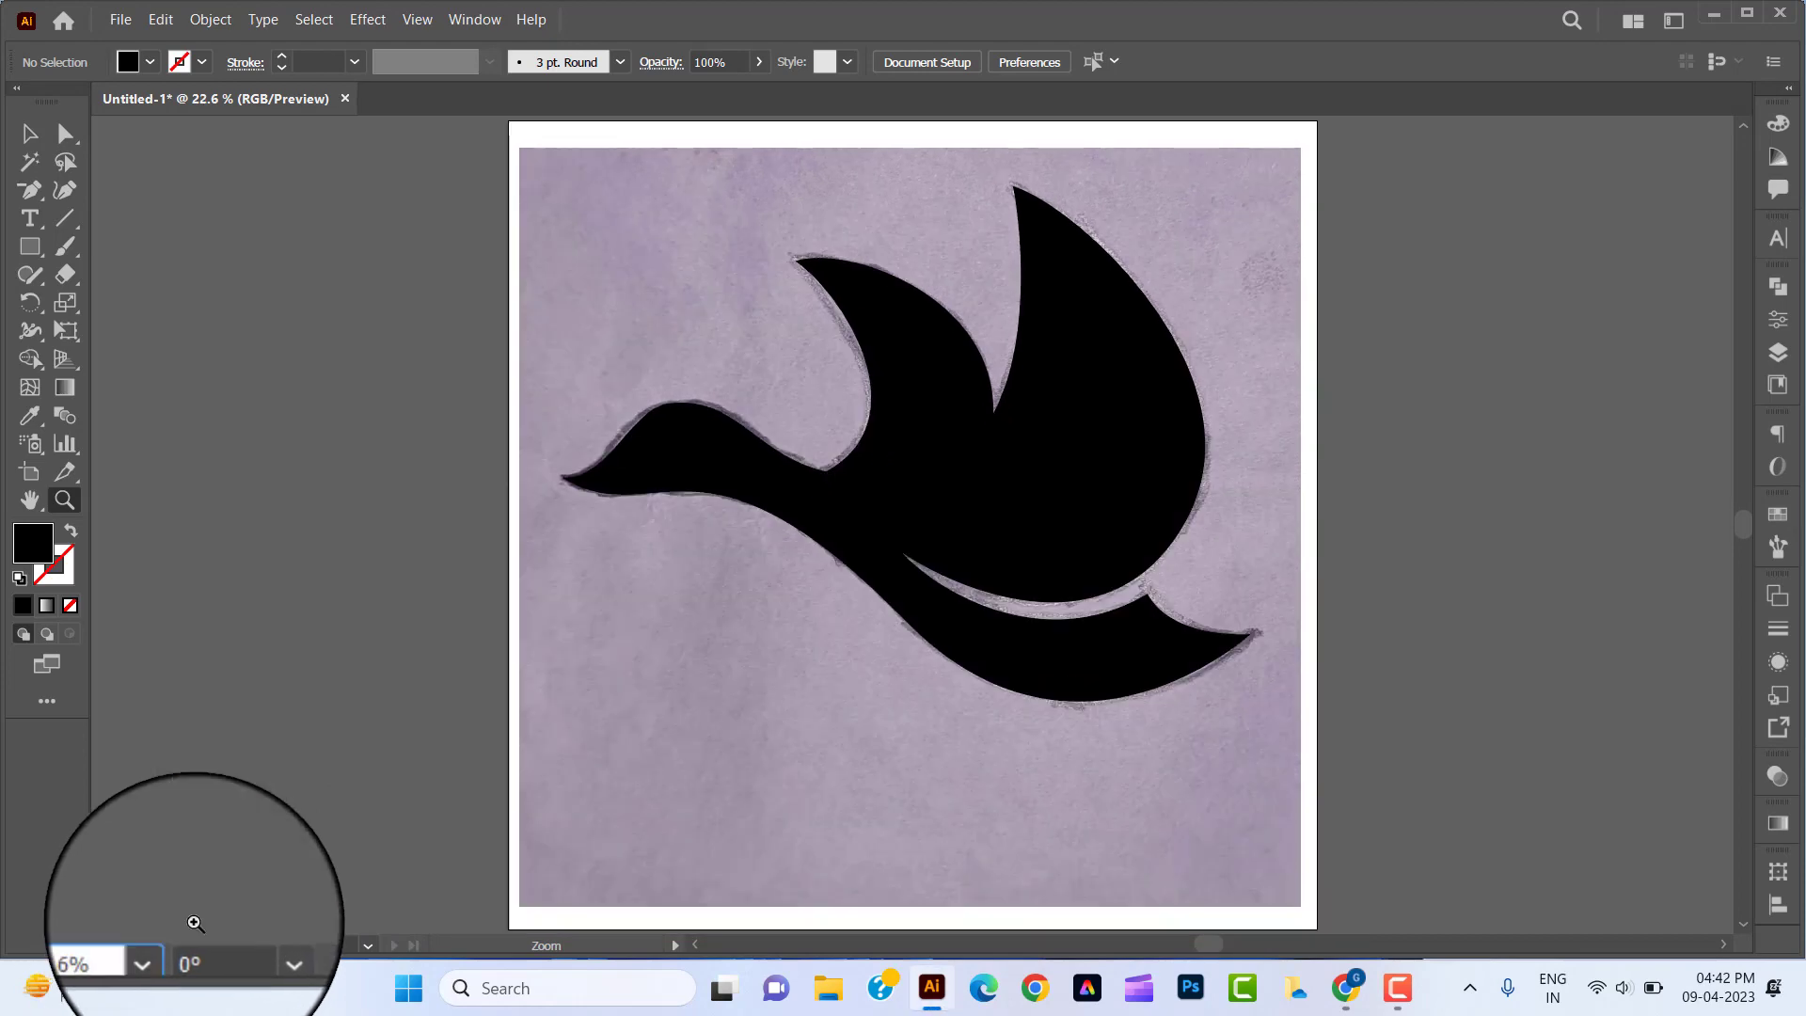
pyautogui.click(29, 132)
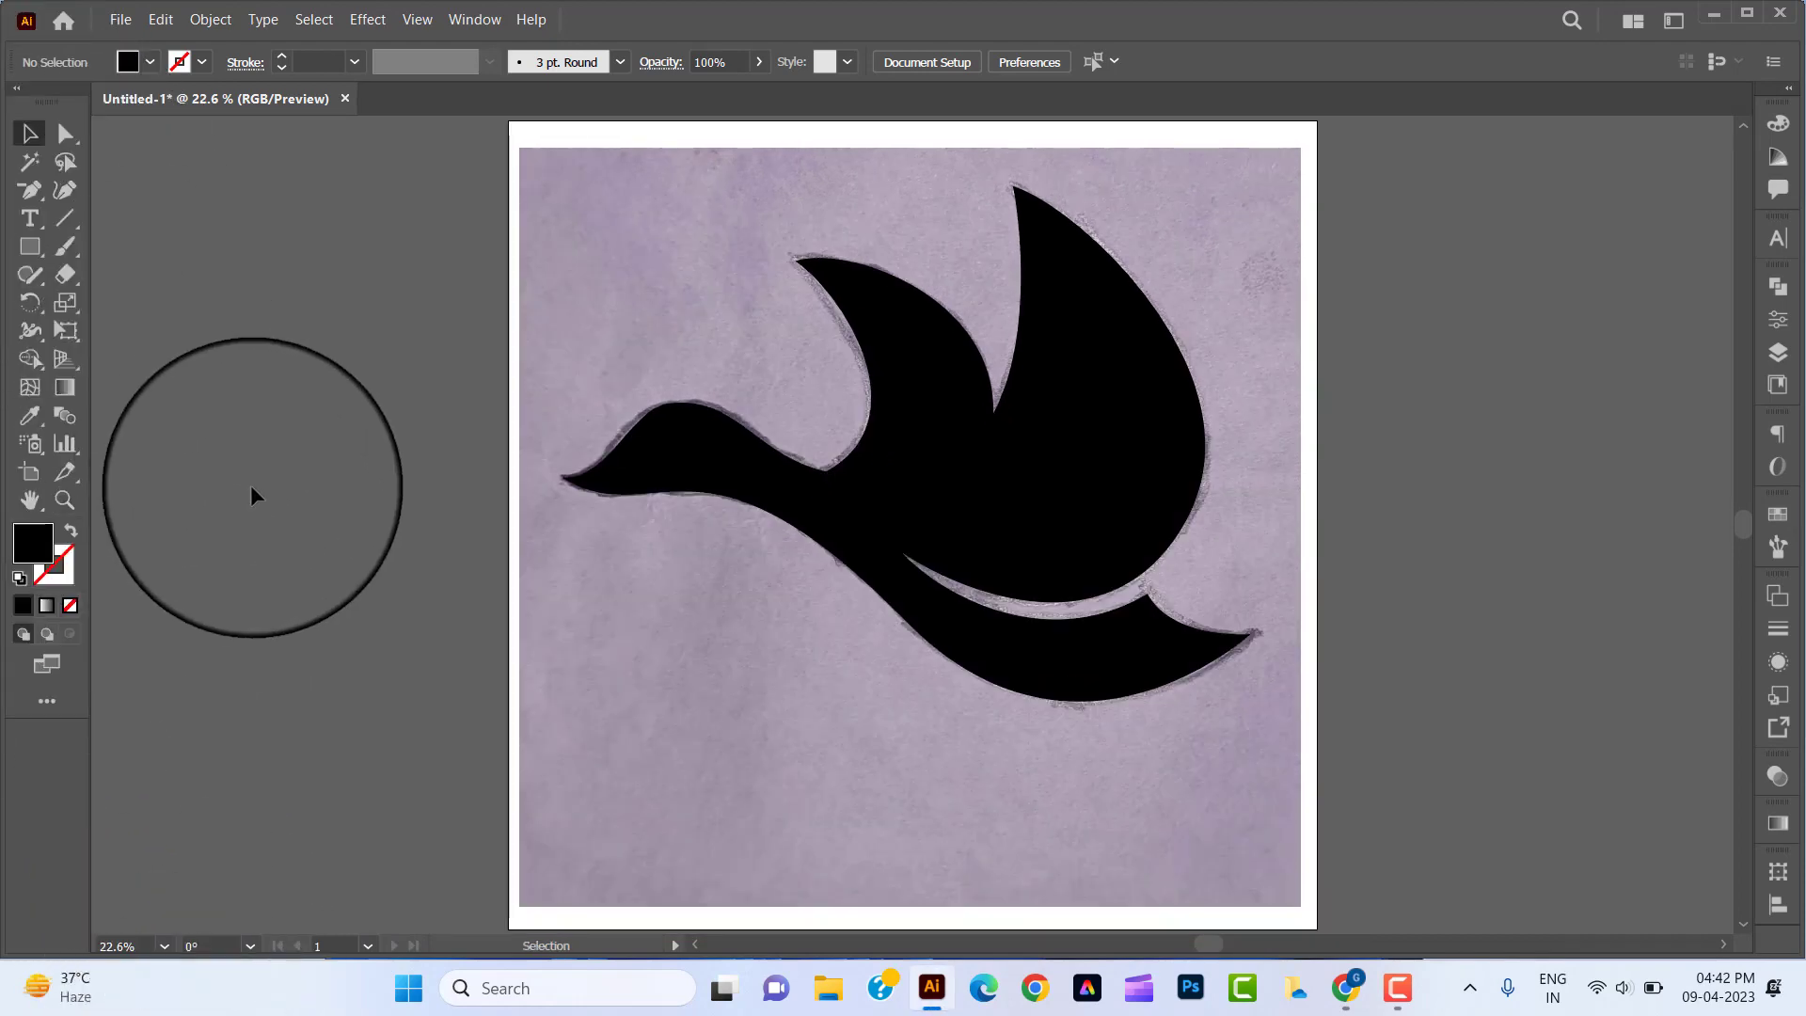
# Step: Unlock all objects and delete the purple sketch image behind the bird silhouette
pyautogui.click(203, 20)
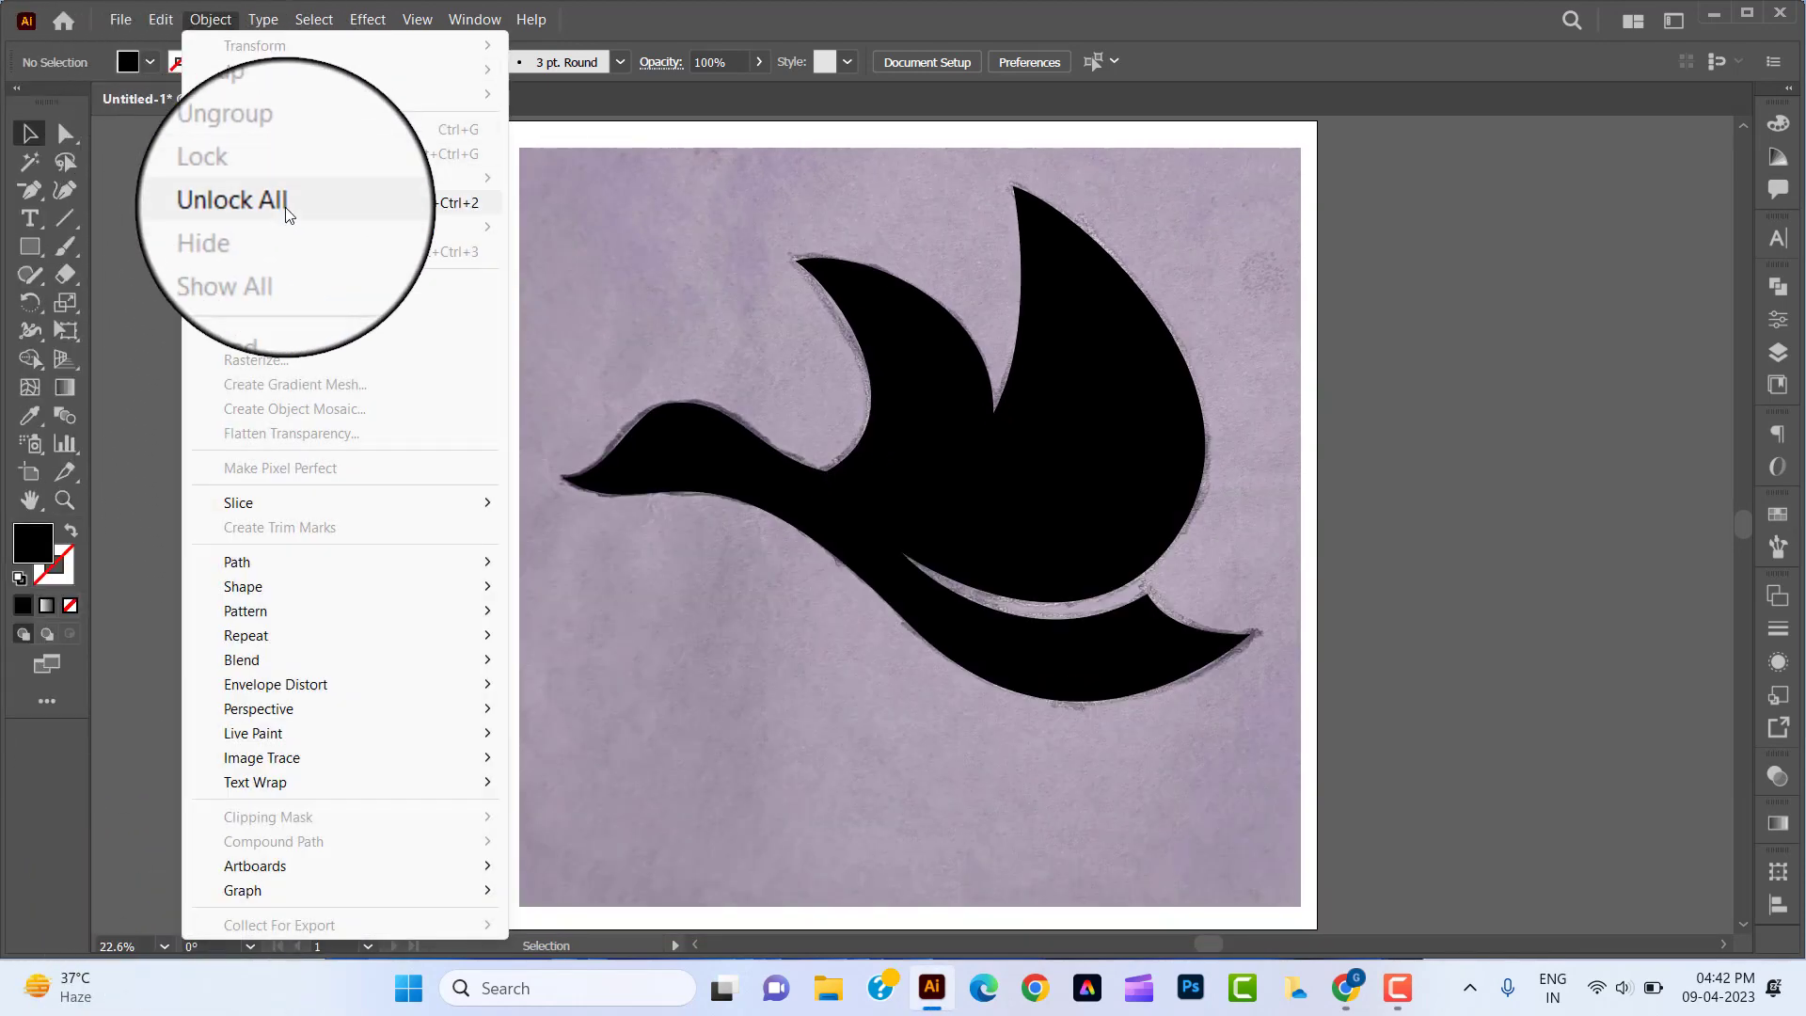
pyautogui.click(282, 209)
pyautogui.click(241, 333)
pyautogui.click(1281, 860)
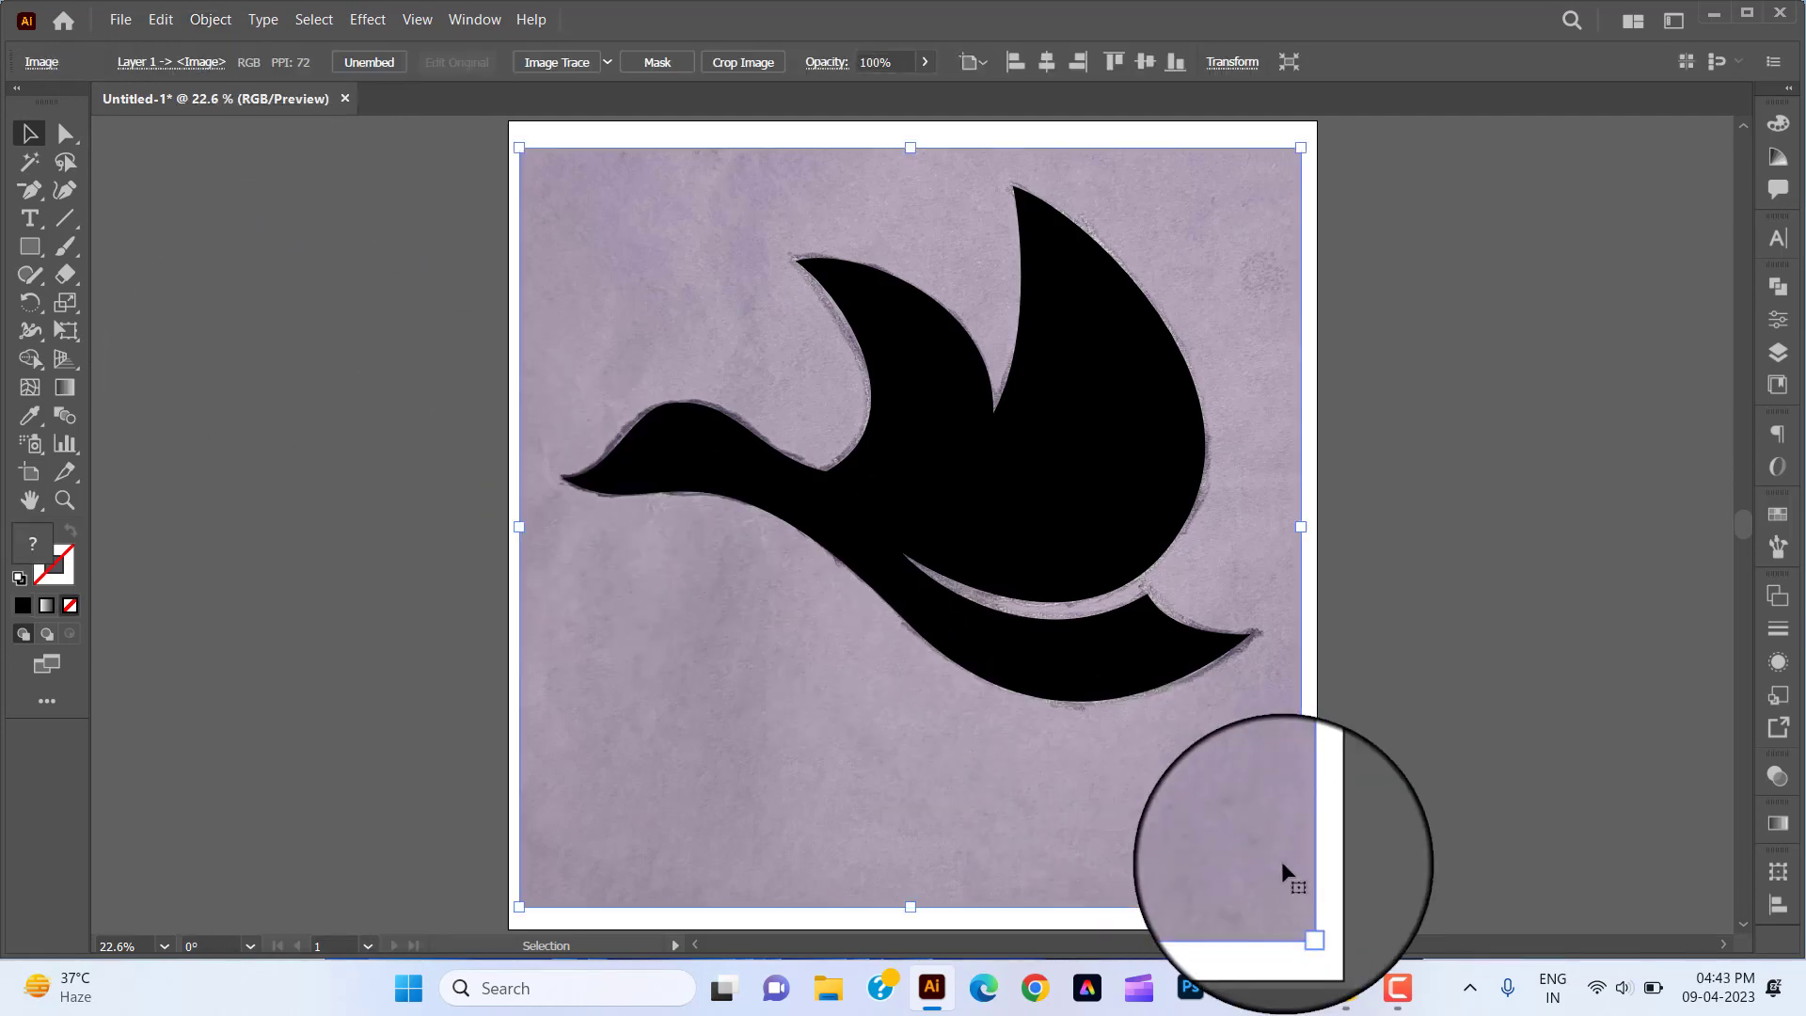
pyautogui.press('Delete')
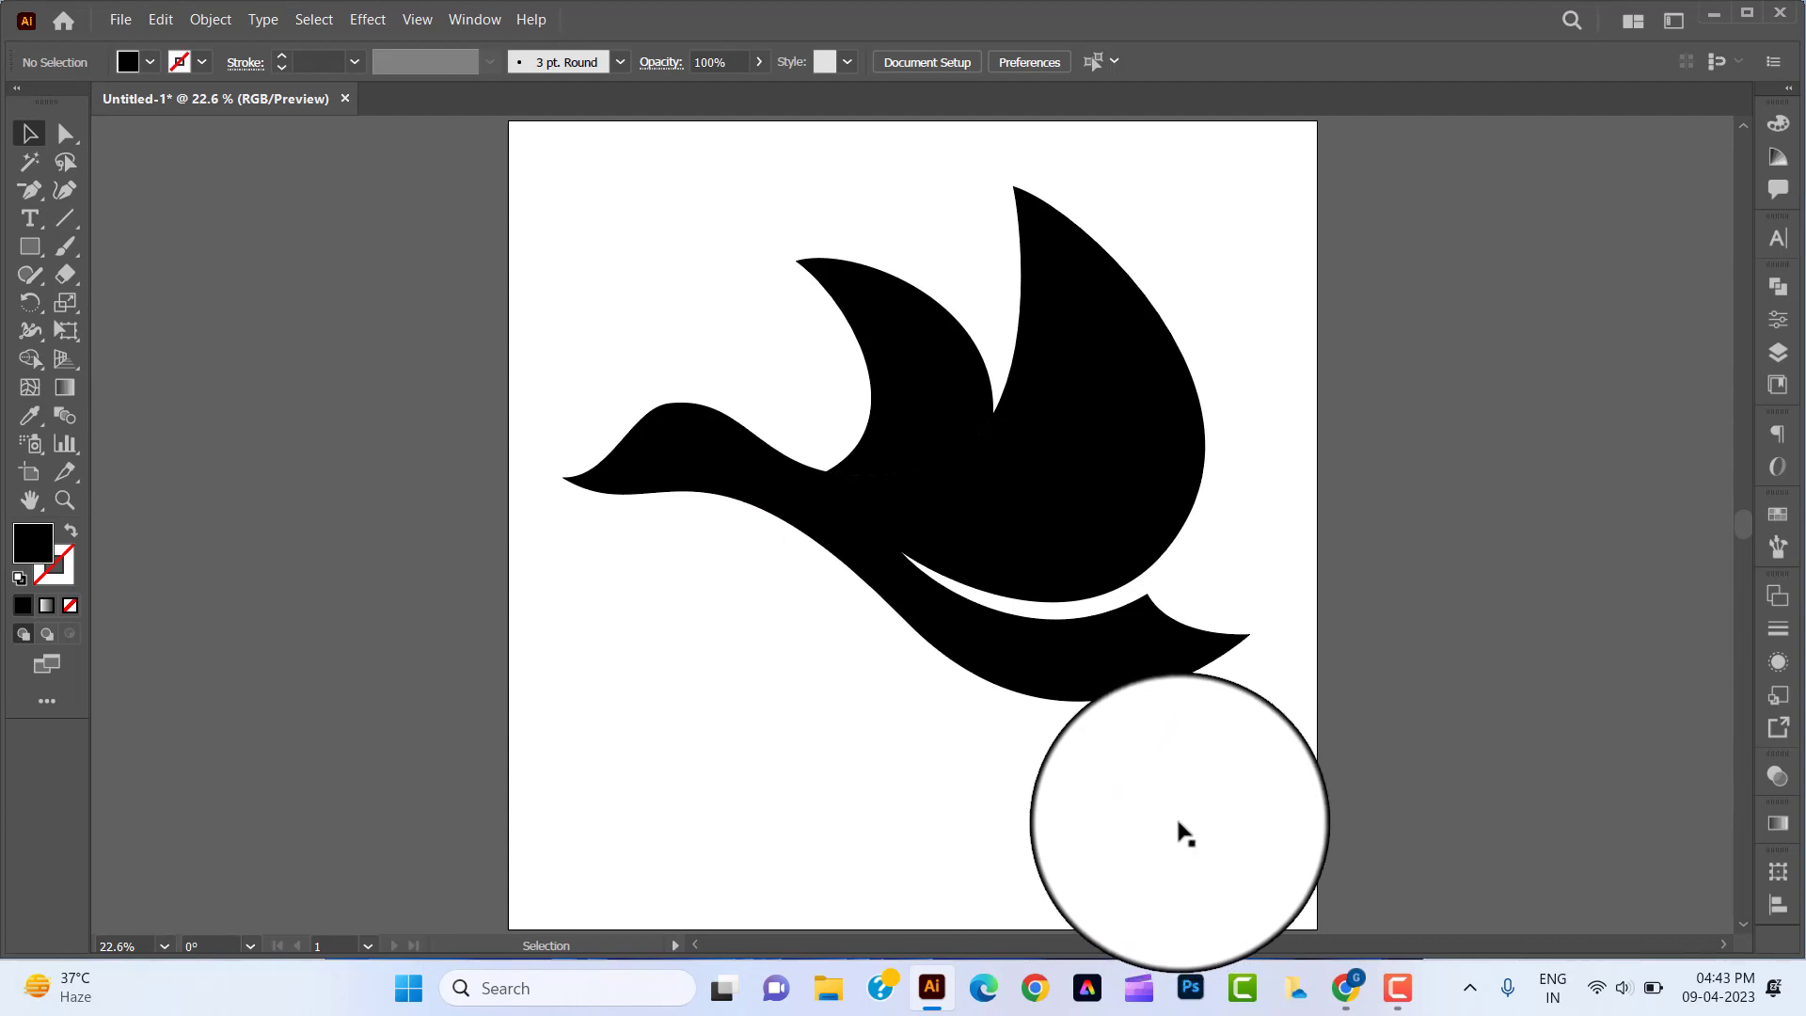
# Step: Select both bird paths, unite them into a single shape with Pathfinder, and deselect the result
pyautogui.moveTo(1247, 743); pyautogui.dragTo(725, 367)
pyautogui.click(894, 790)
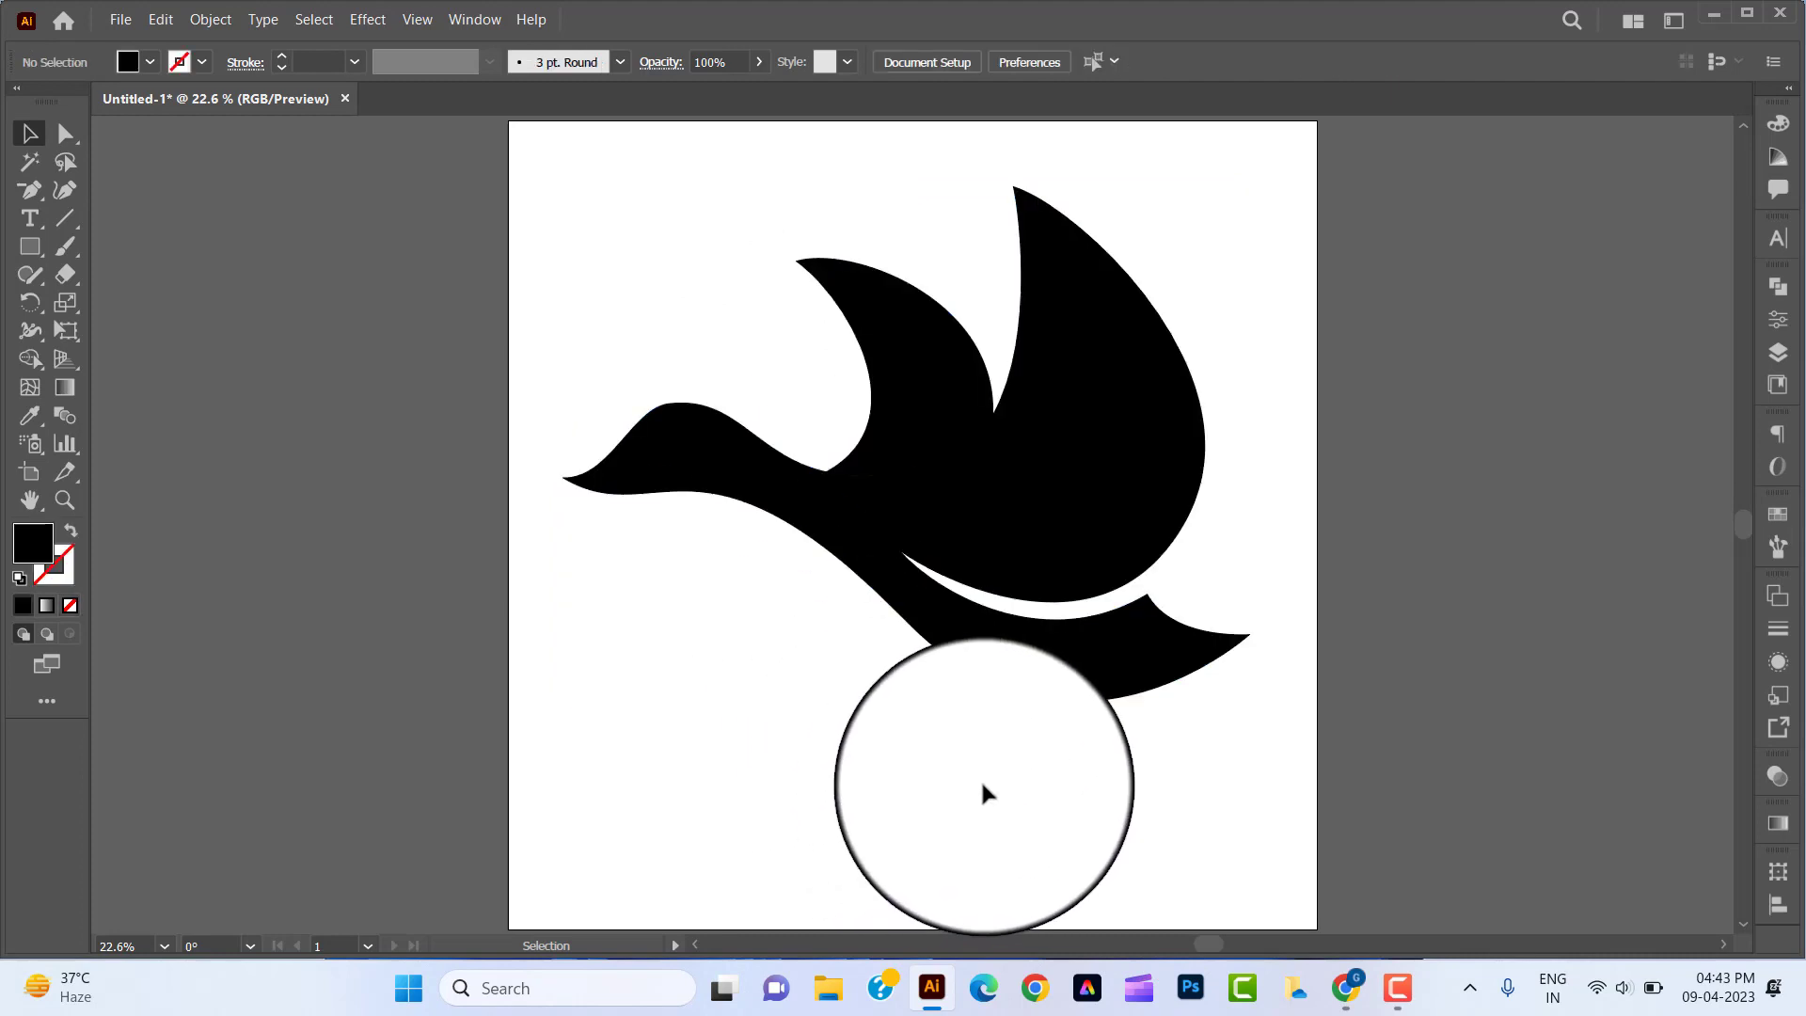
pyautogui.moveTo(1222, 758); pyautogui.dragTo(764, 358)
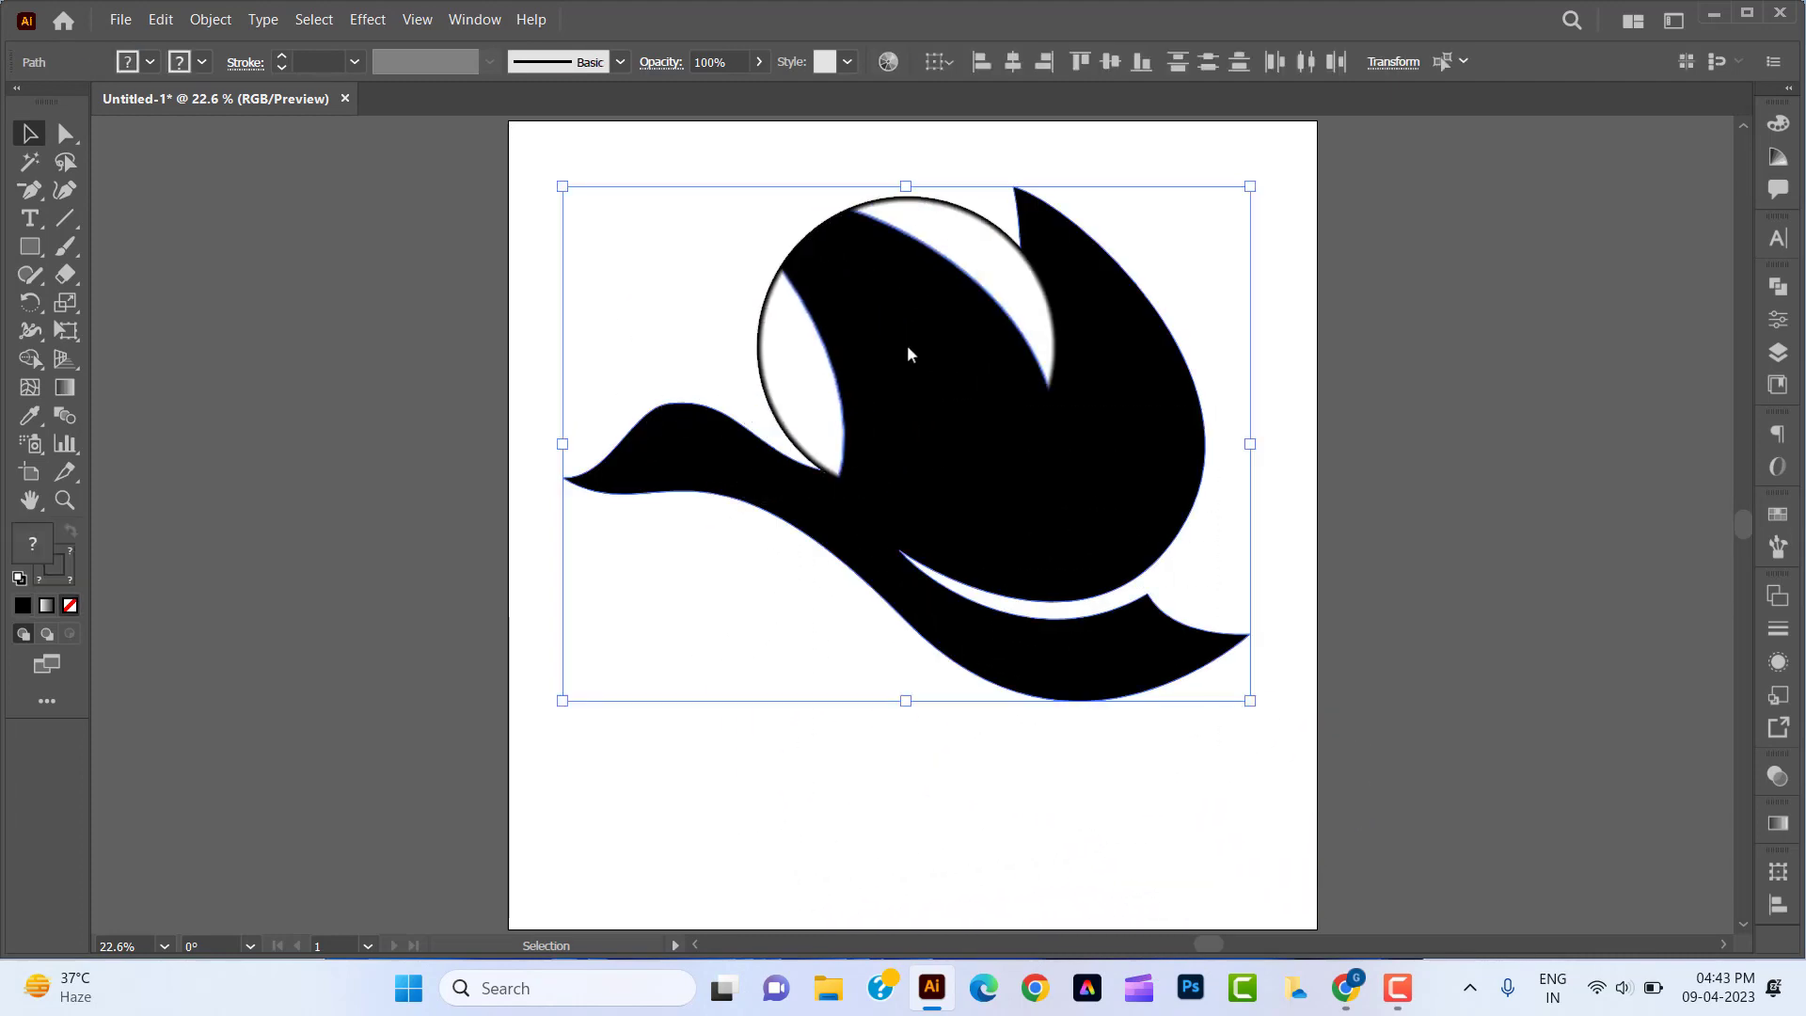
pyautogui.click(1773, 293)
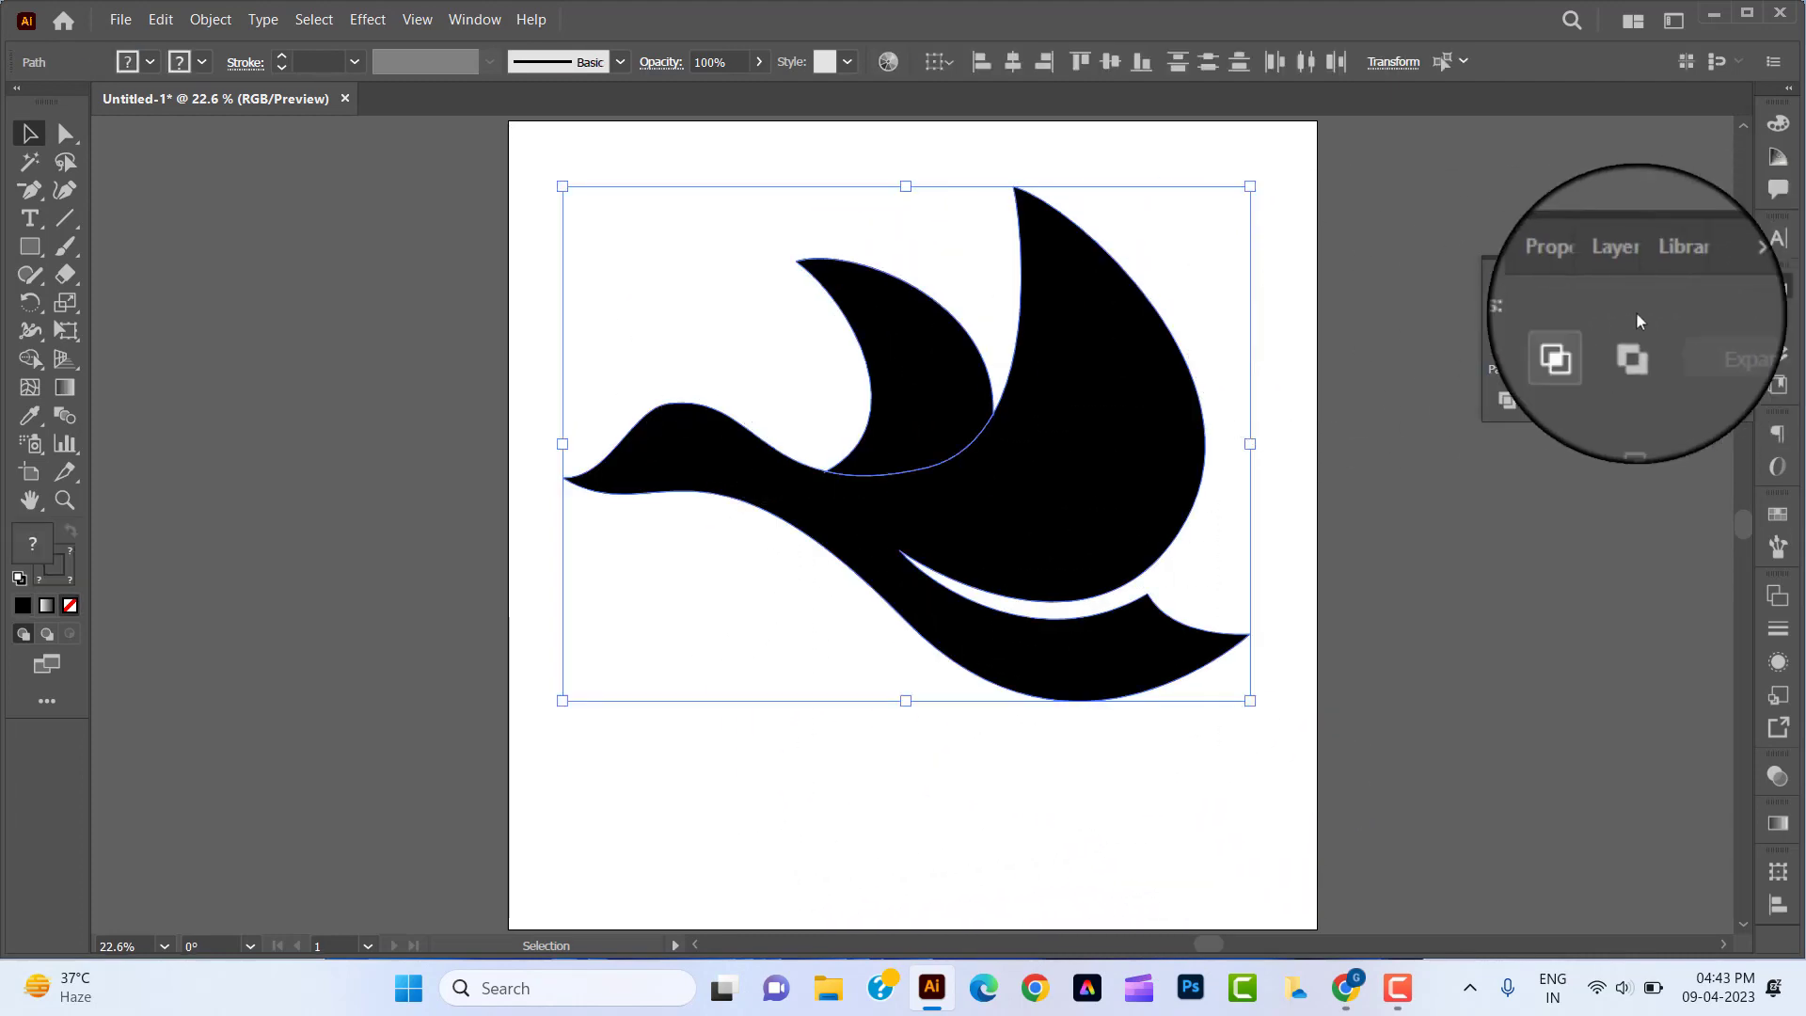
pyautogui.click(1504, 339)
pyautogui.click(1773, 285)
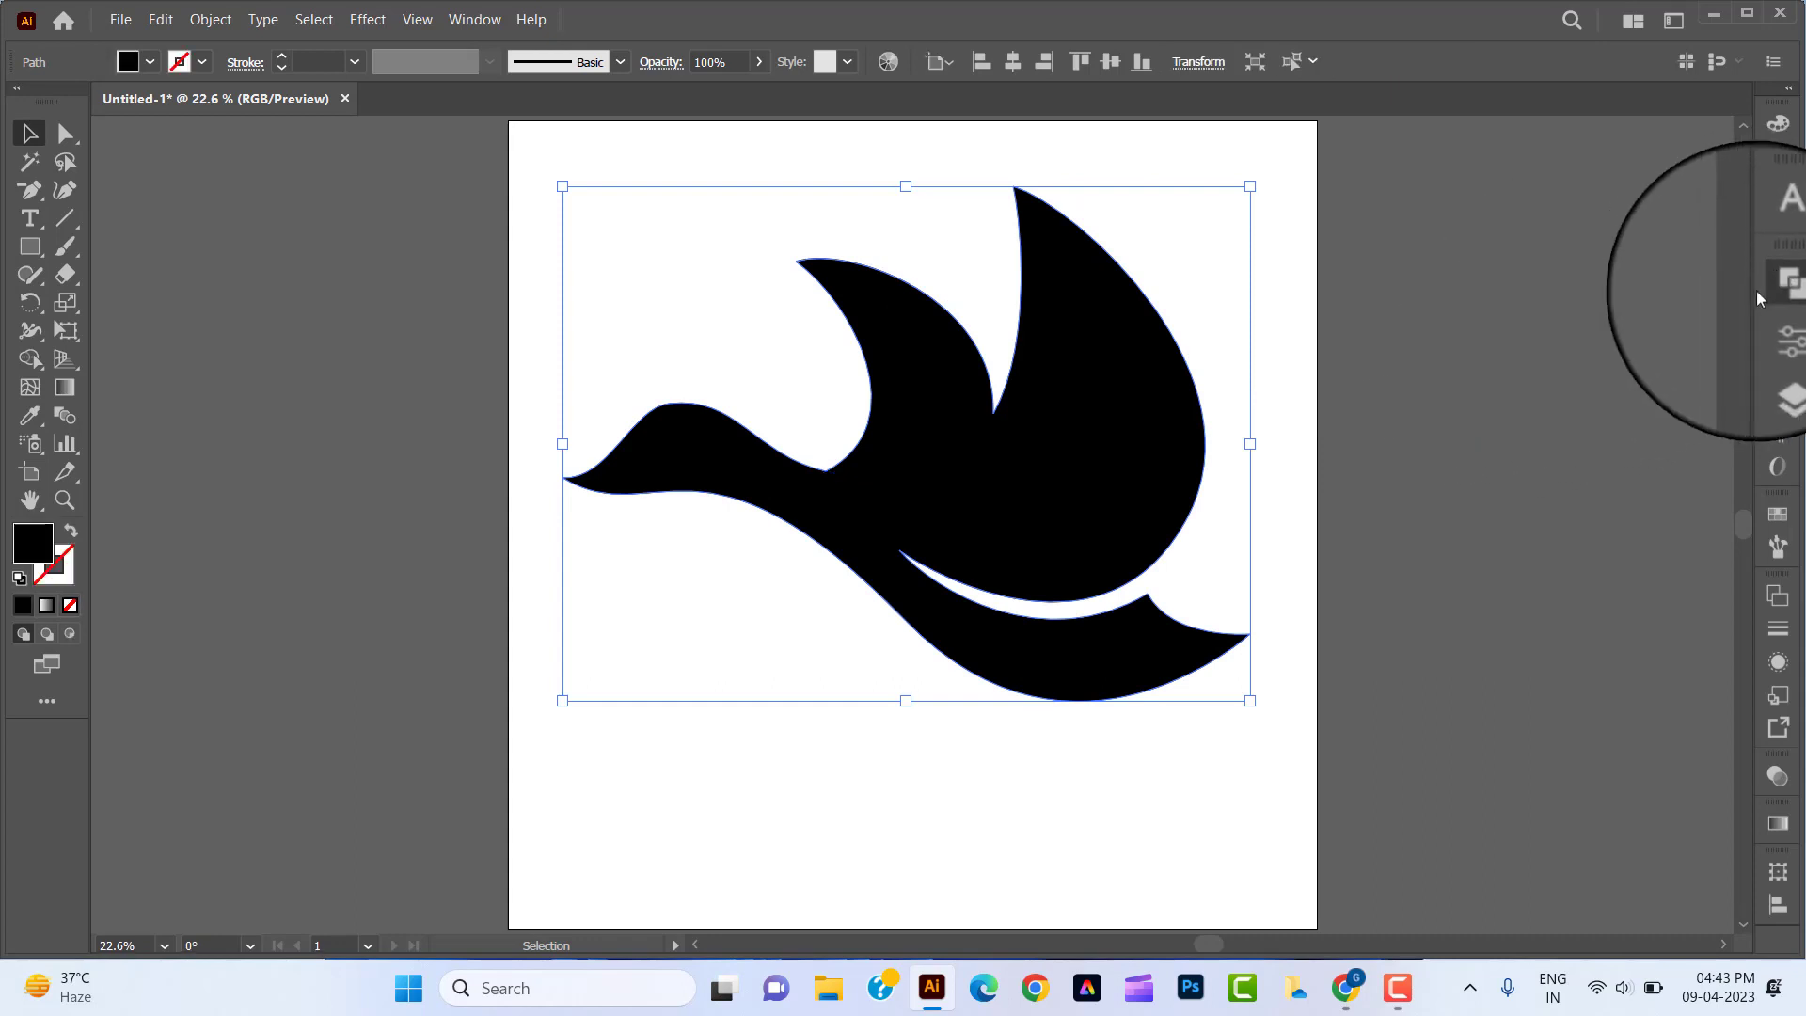
pyautogui.click(1456, 593)
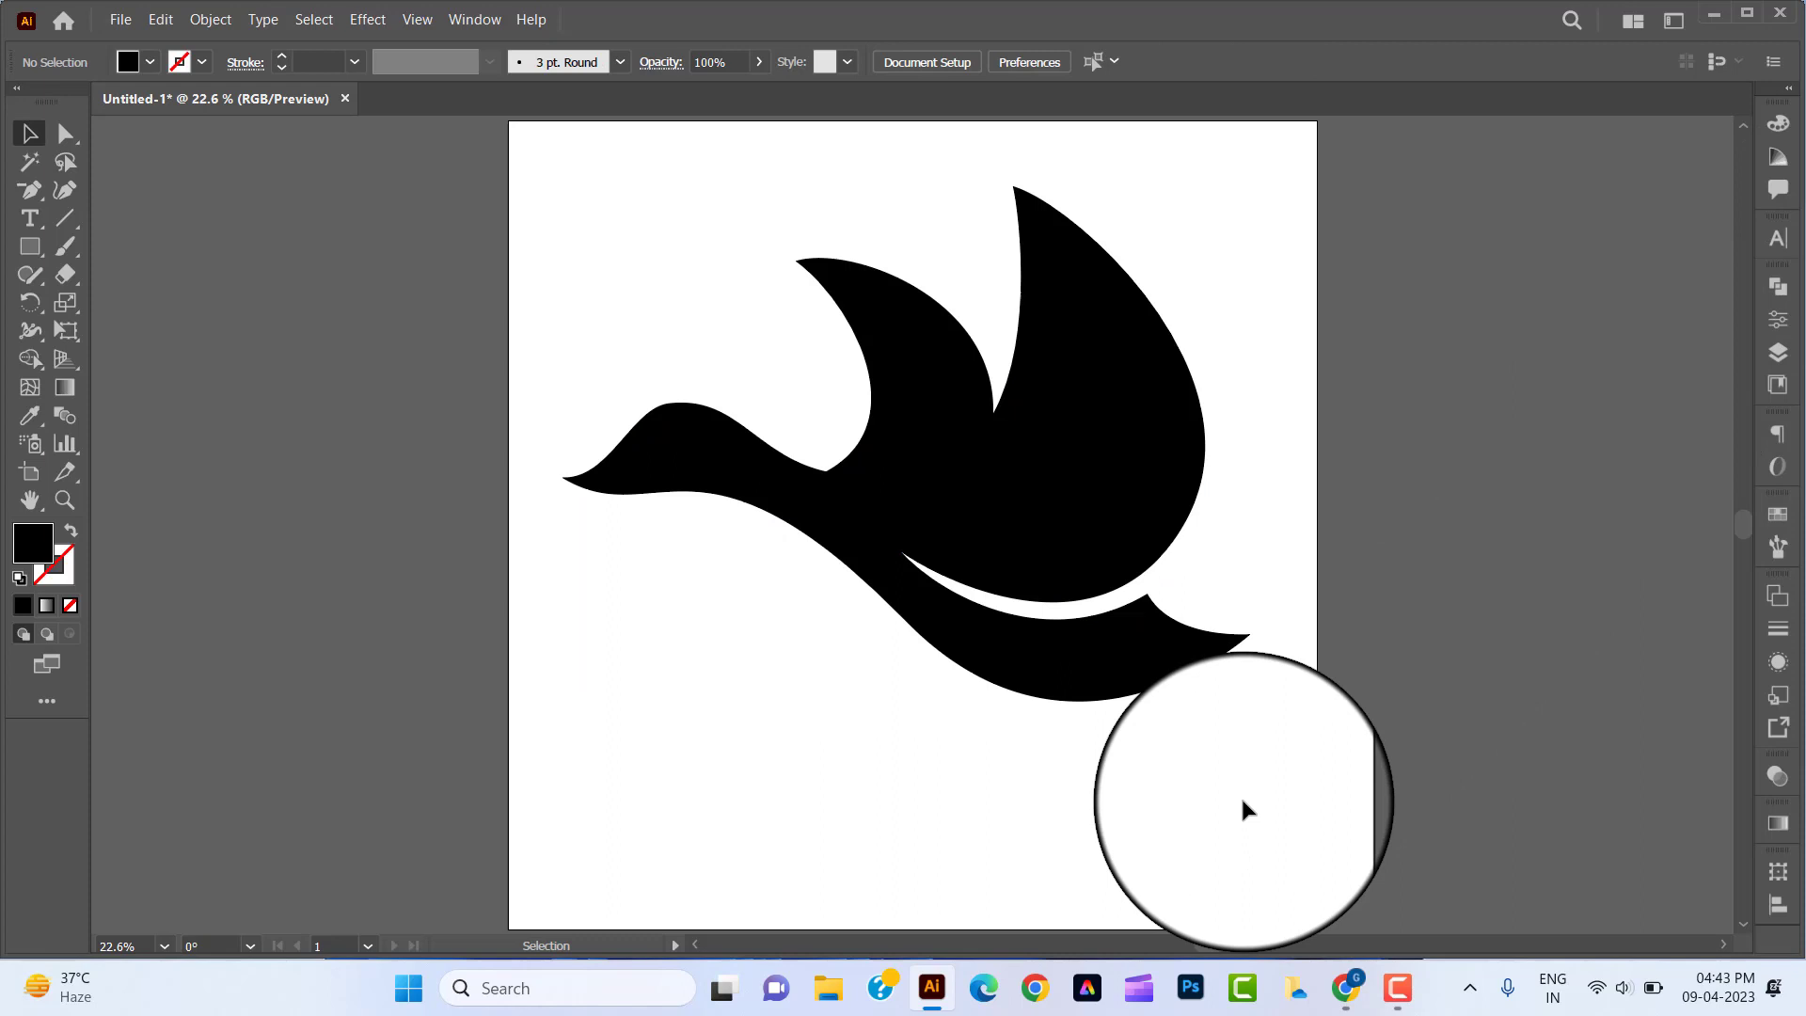
# Step: Scale the united bird down proportionally to about two thirds of its size, keeping it in the upper part of the artboard
pyautogui.click(968, 496)
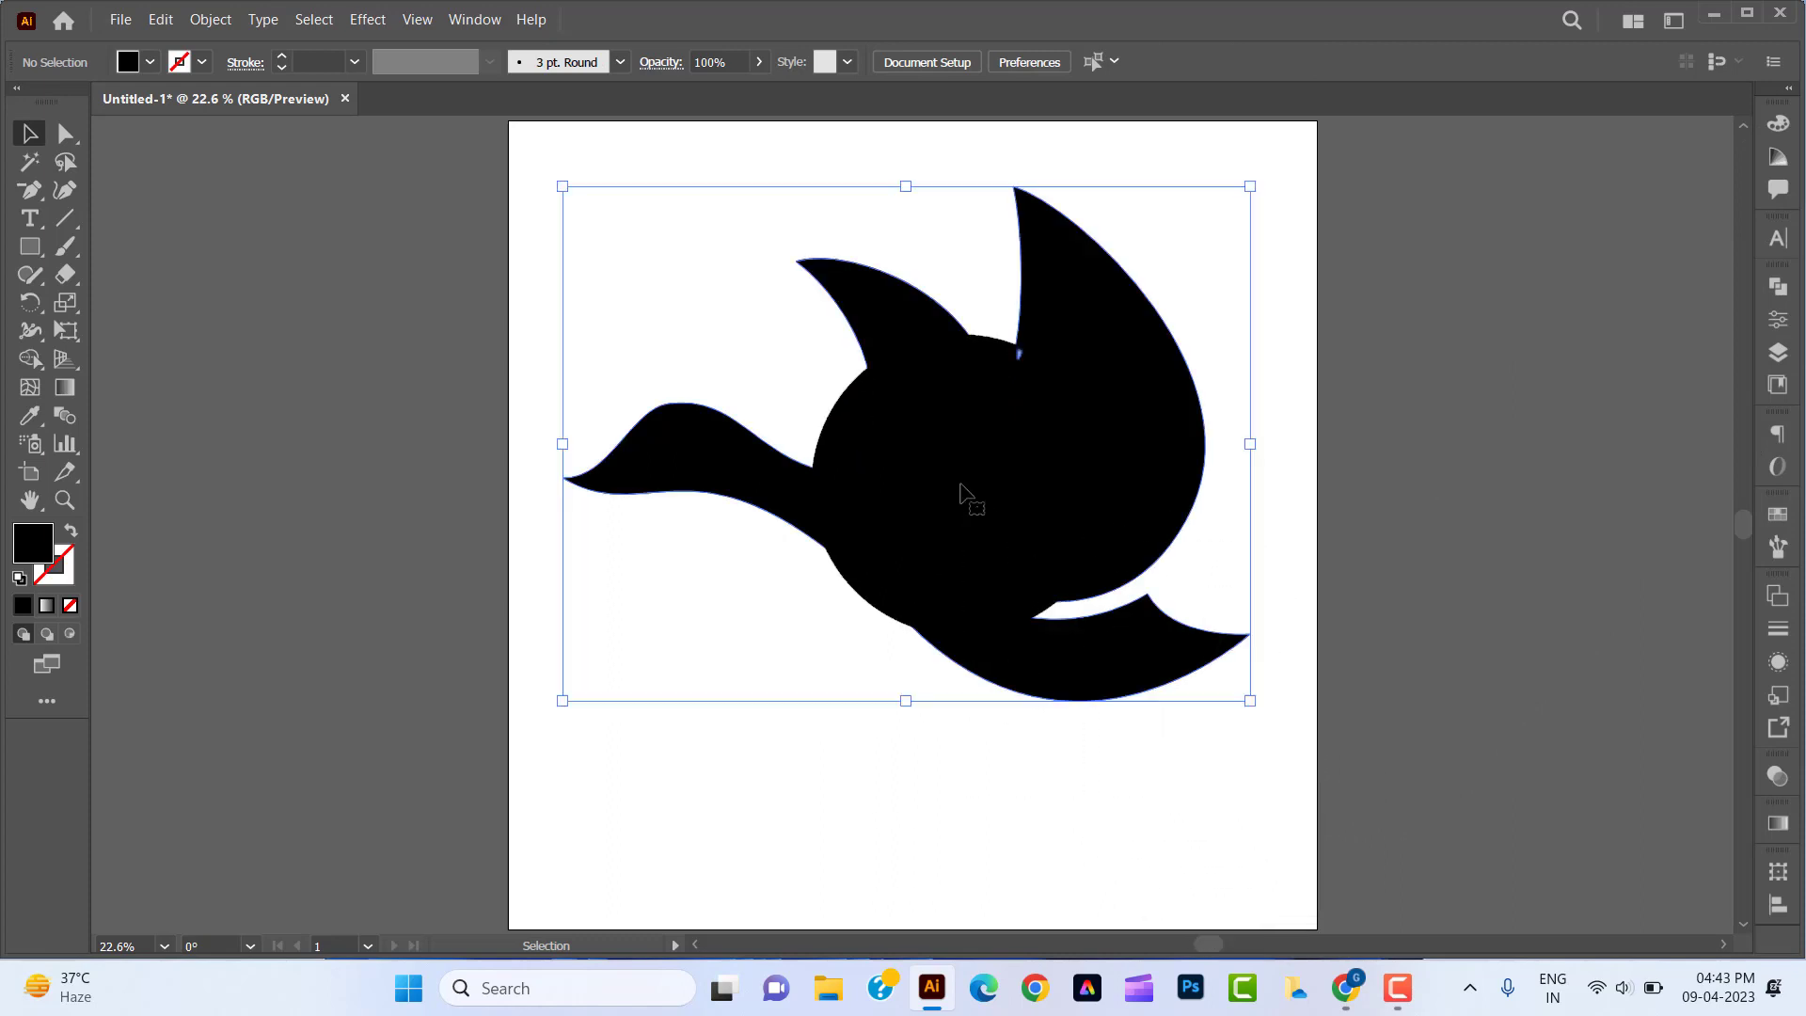
pyautogui.moveTo(1251, 701); pyautogui.dragTo(1042, 621)
pyautogui.click(1042, 621)
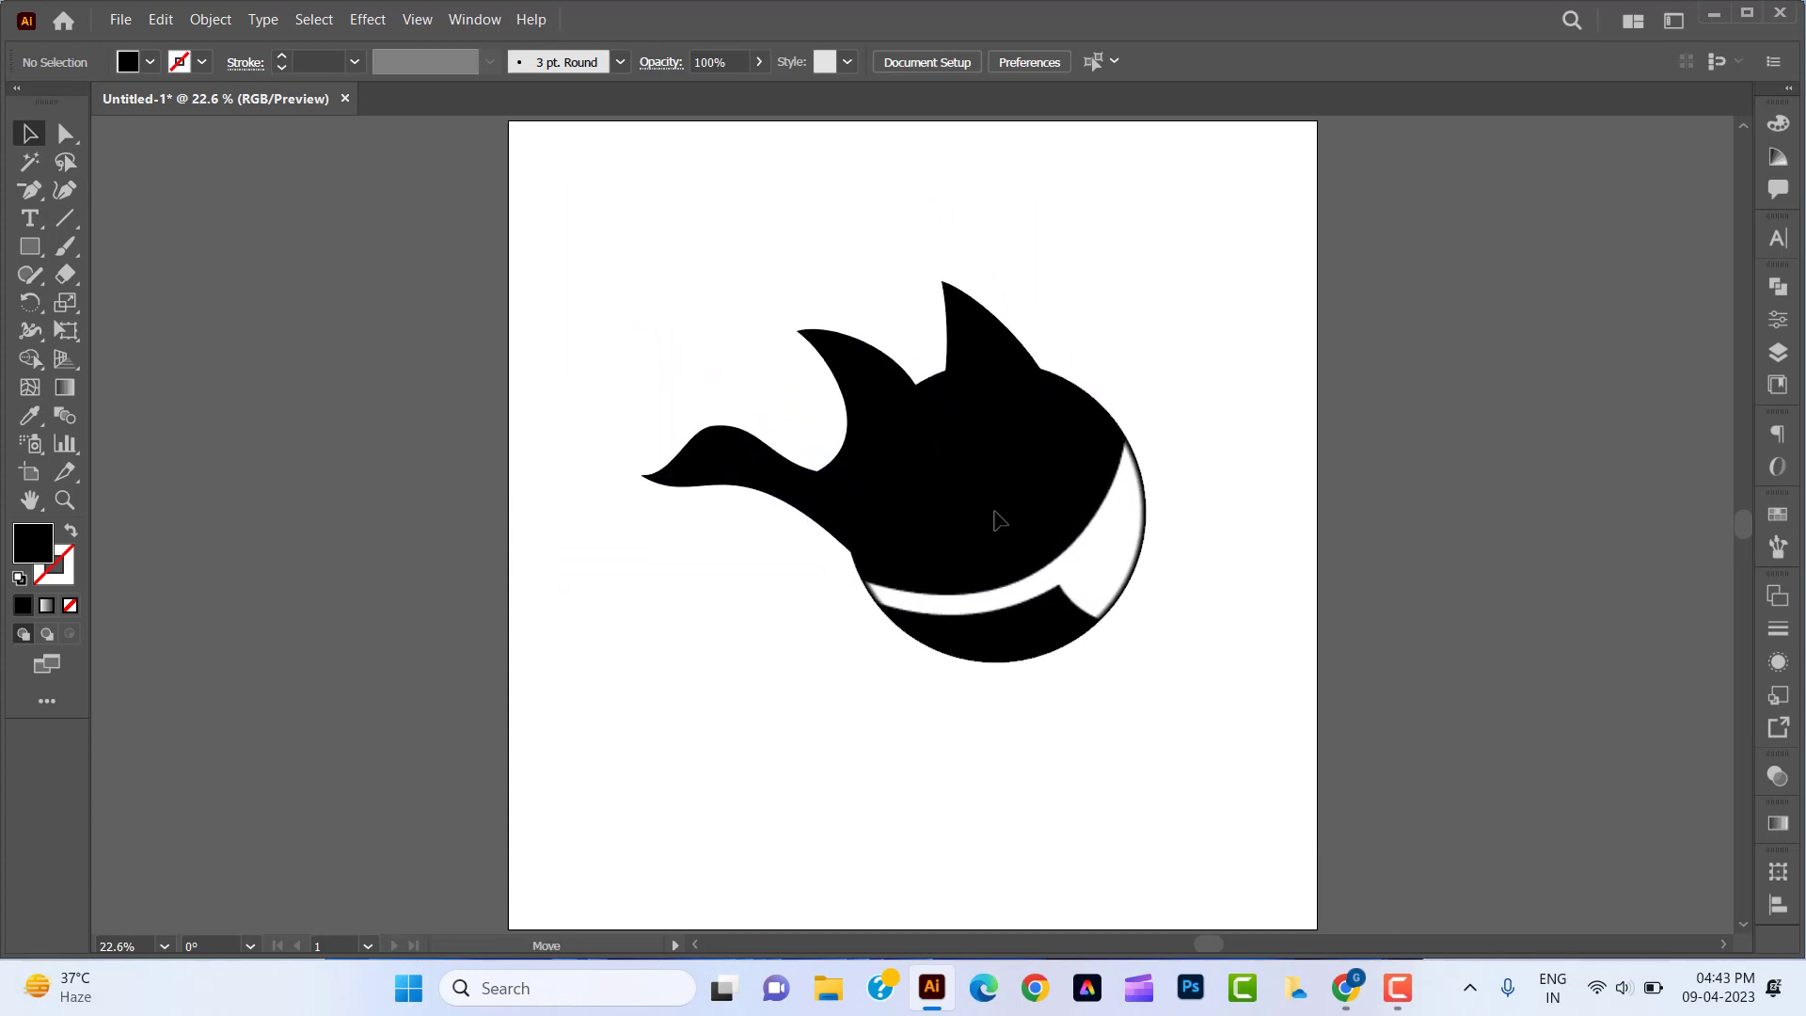
pyautogui.click(1016, 524)
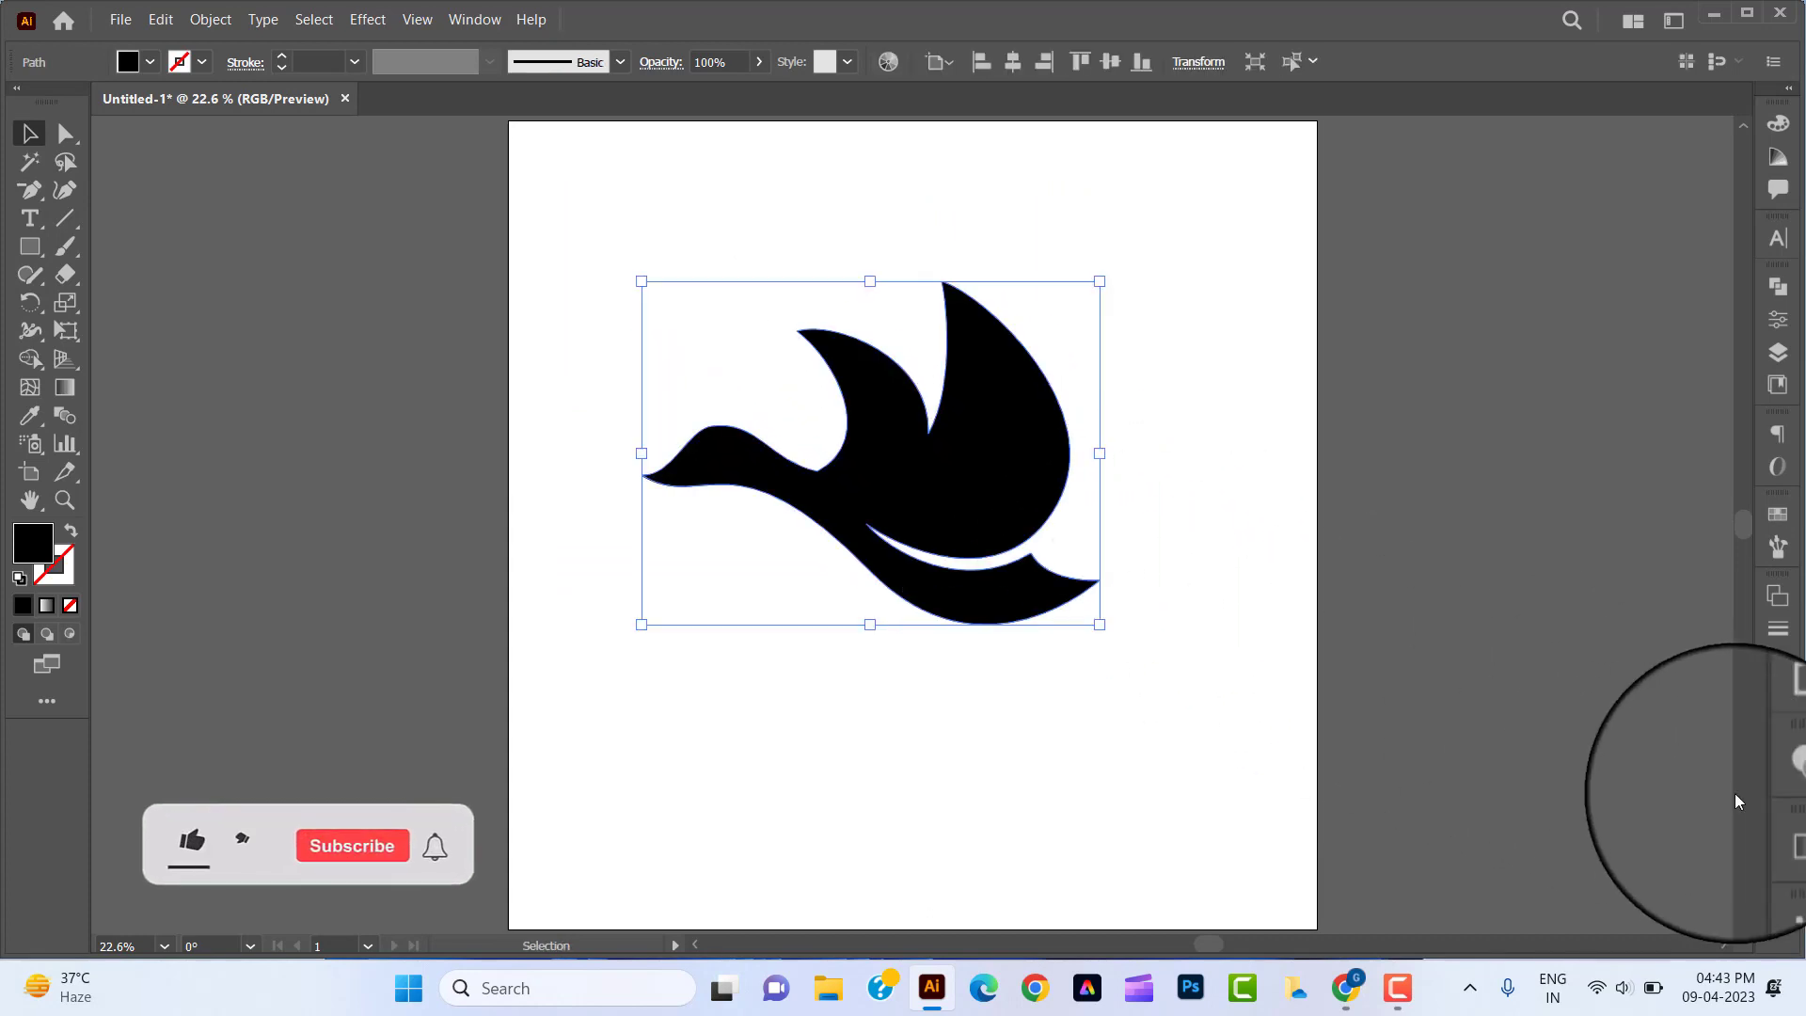
# Step: Open the Brights gradient swatch library, close the Swatches panel, and place the enlarged library beside the artboard
pyautogui.click(1774, 520)
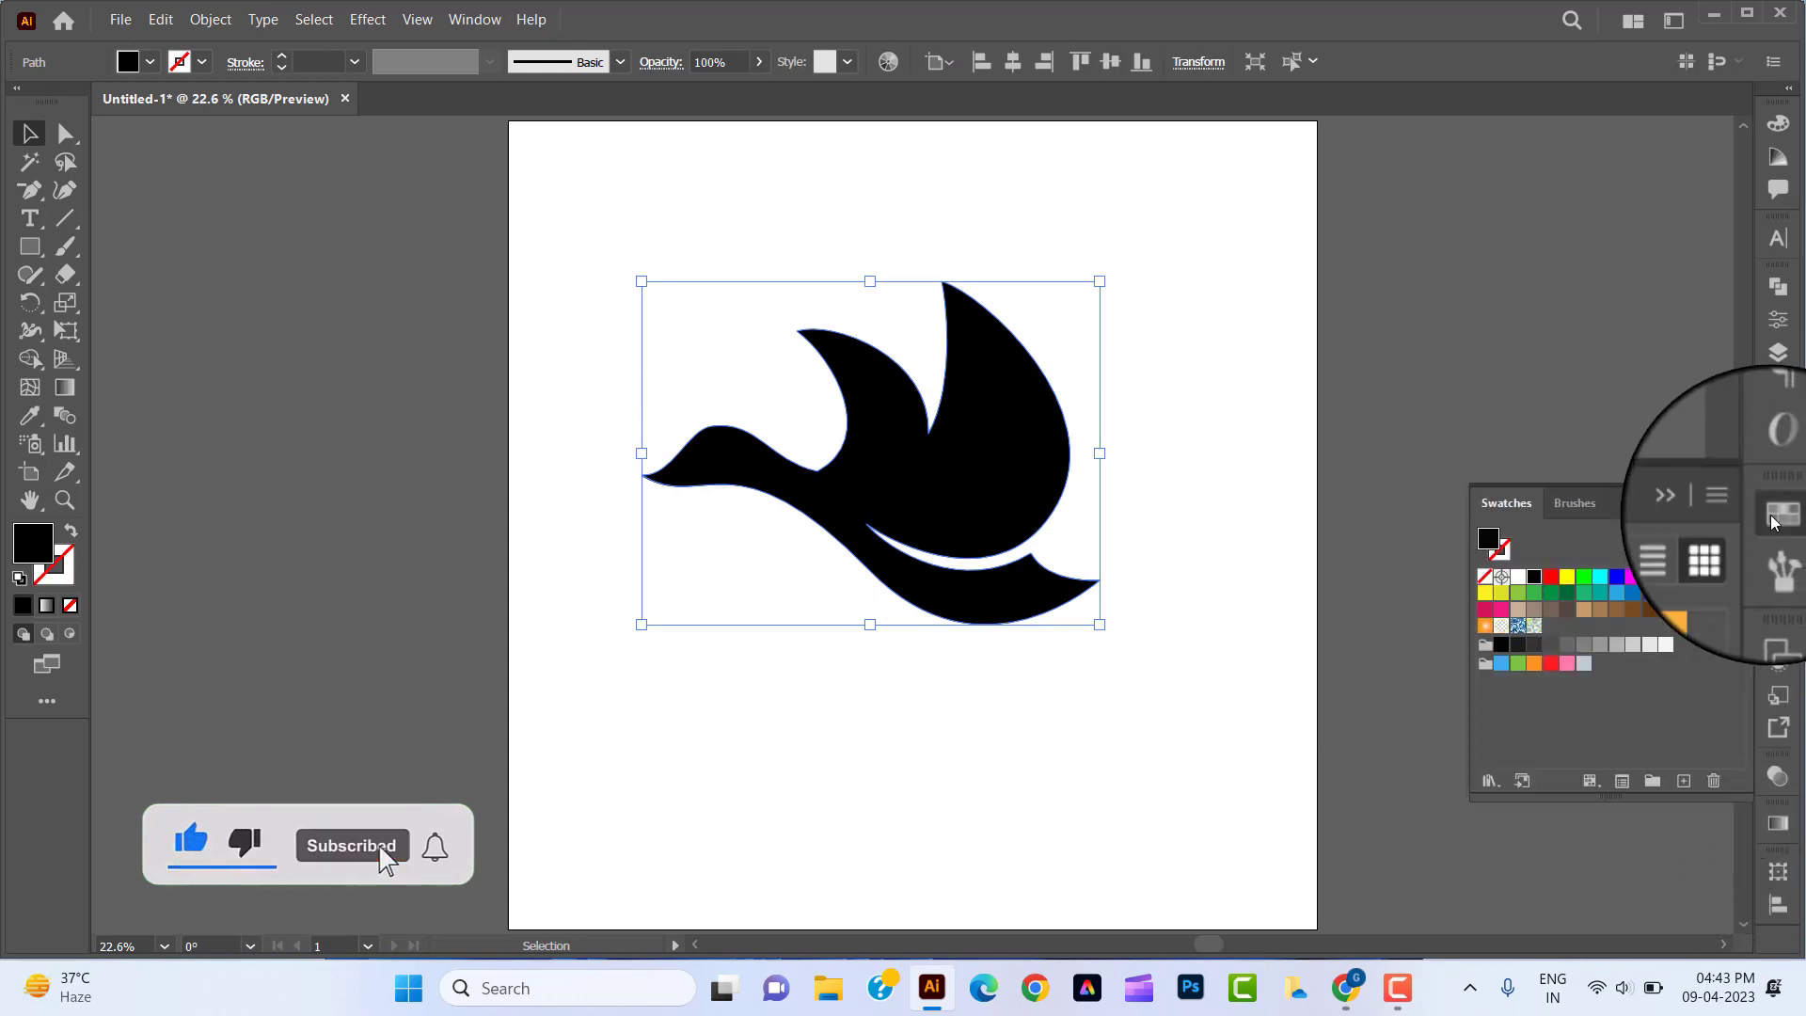
pyautogui.click(1498, 782)
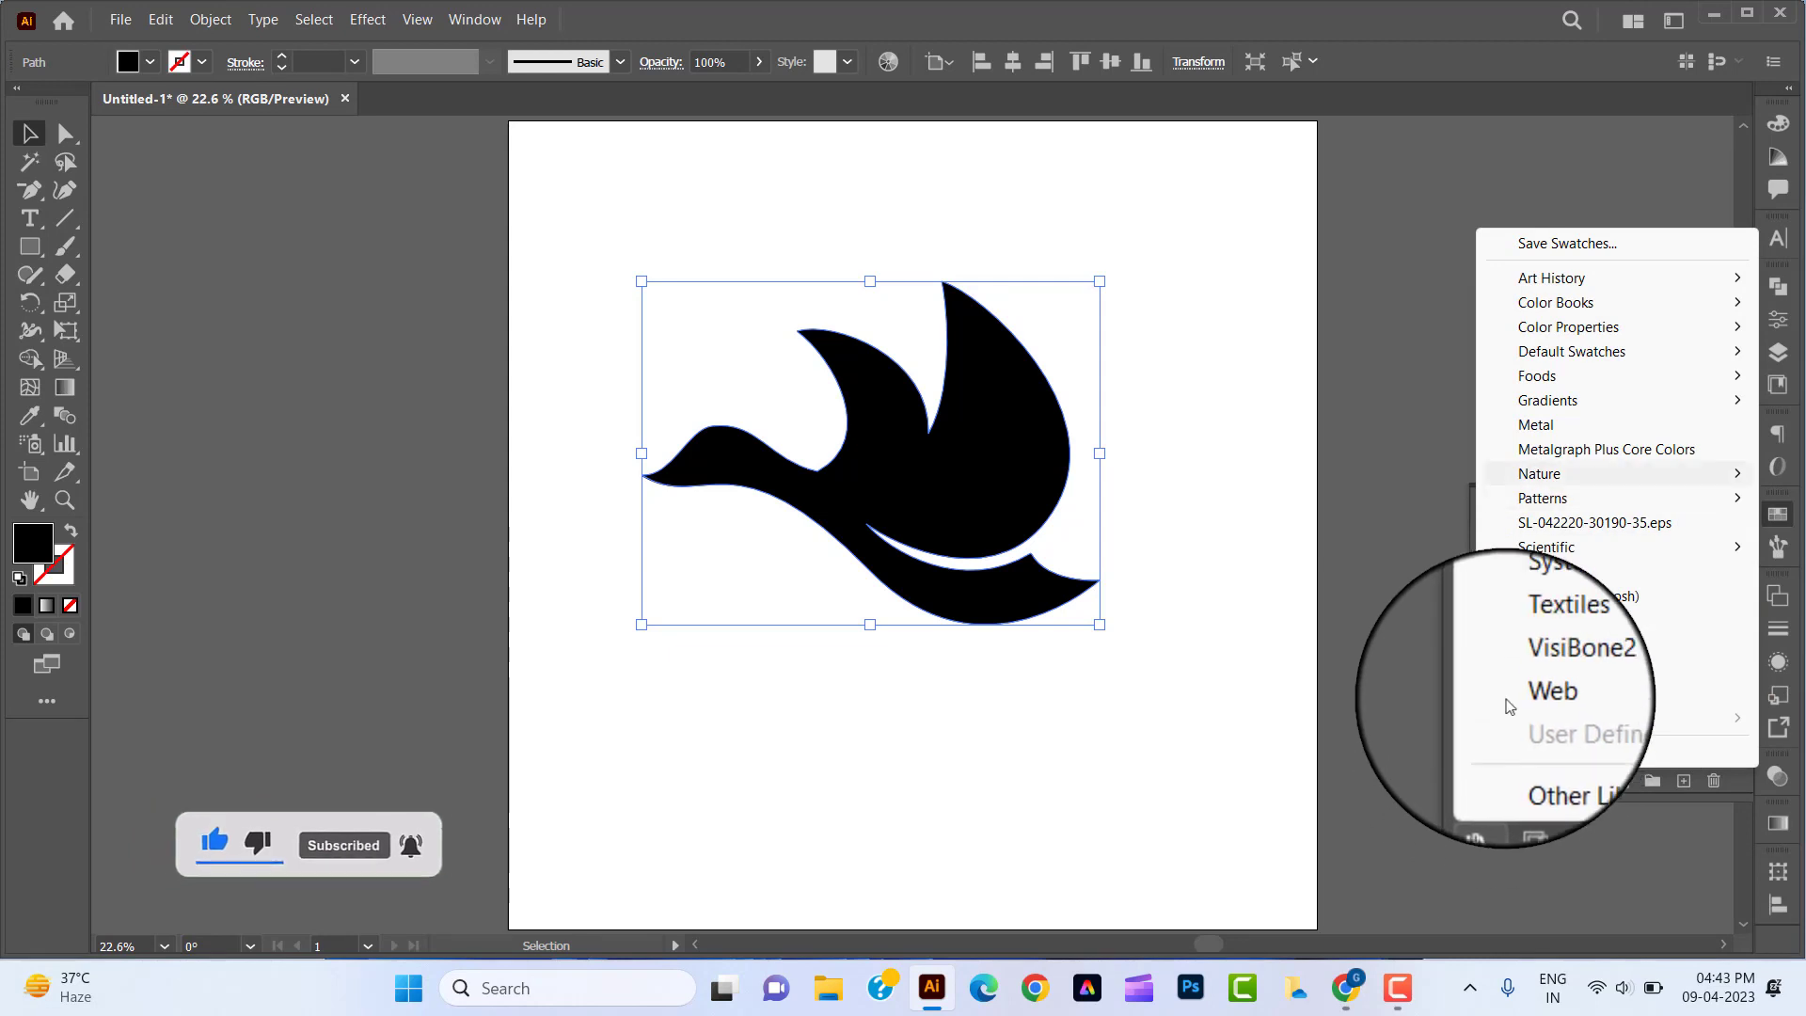
pyautogui.moveTo(1533, 407)
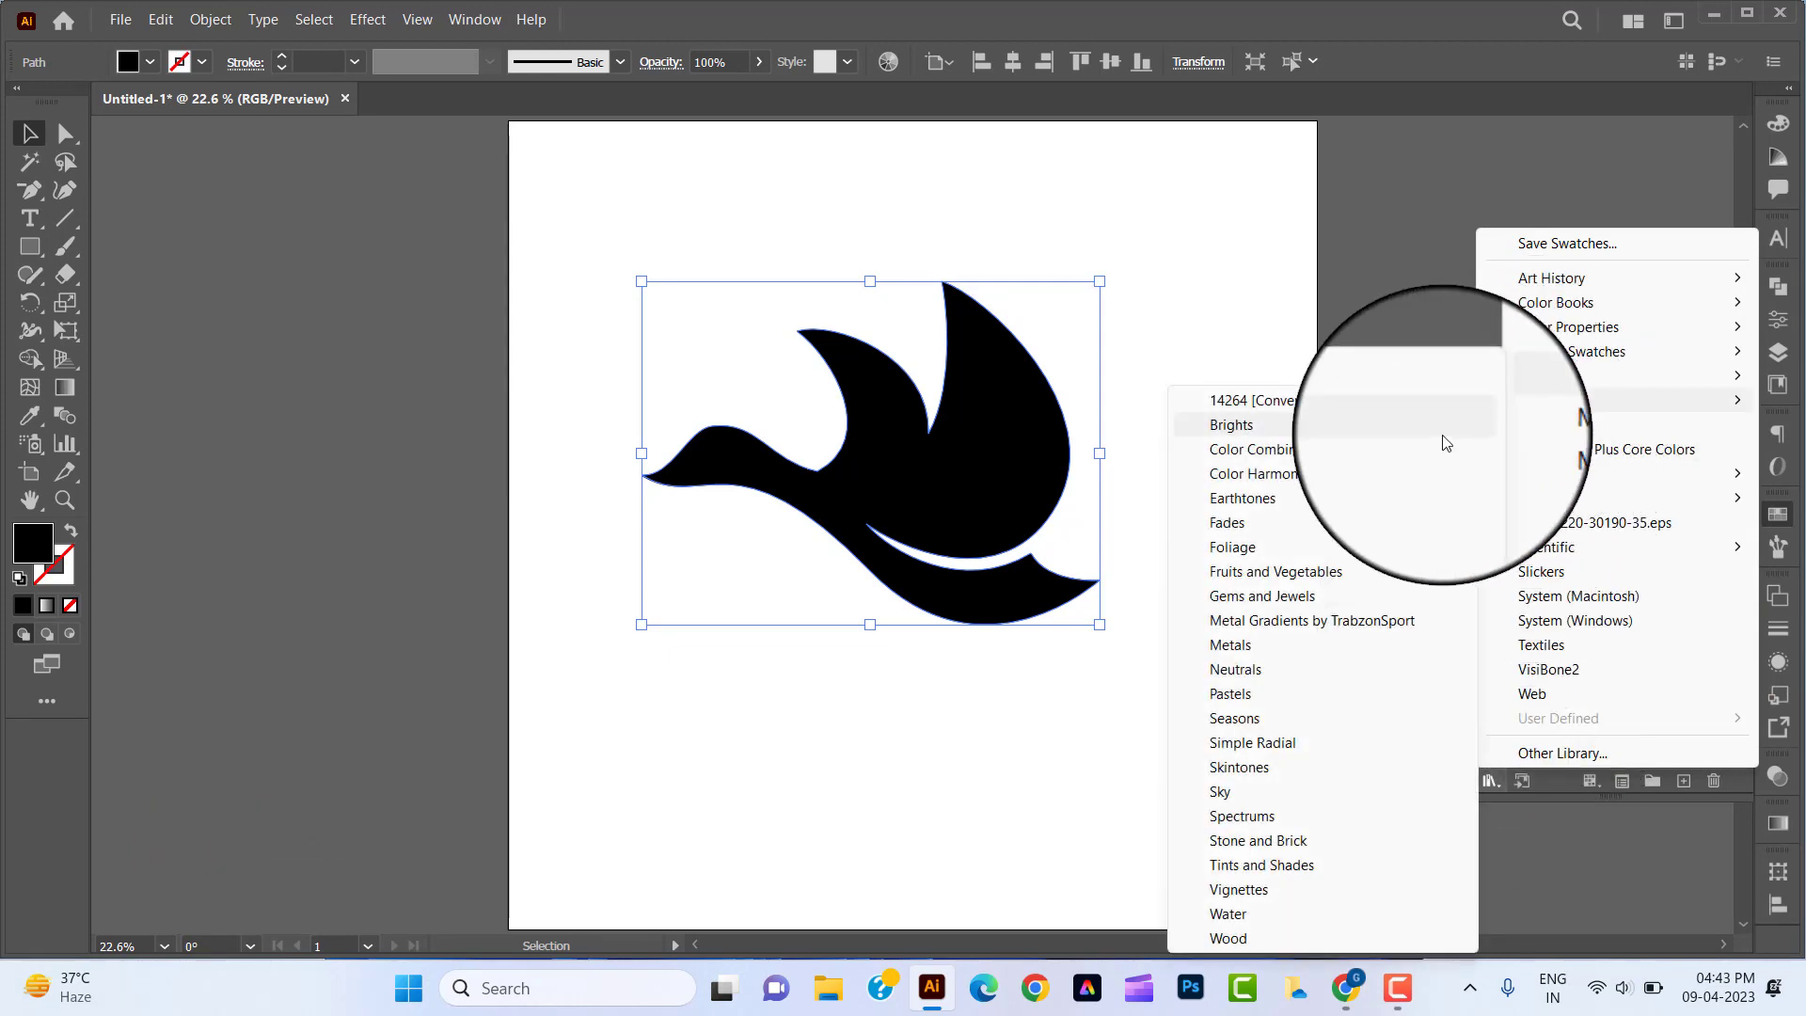
pyautogui.click(1441, 436)
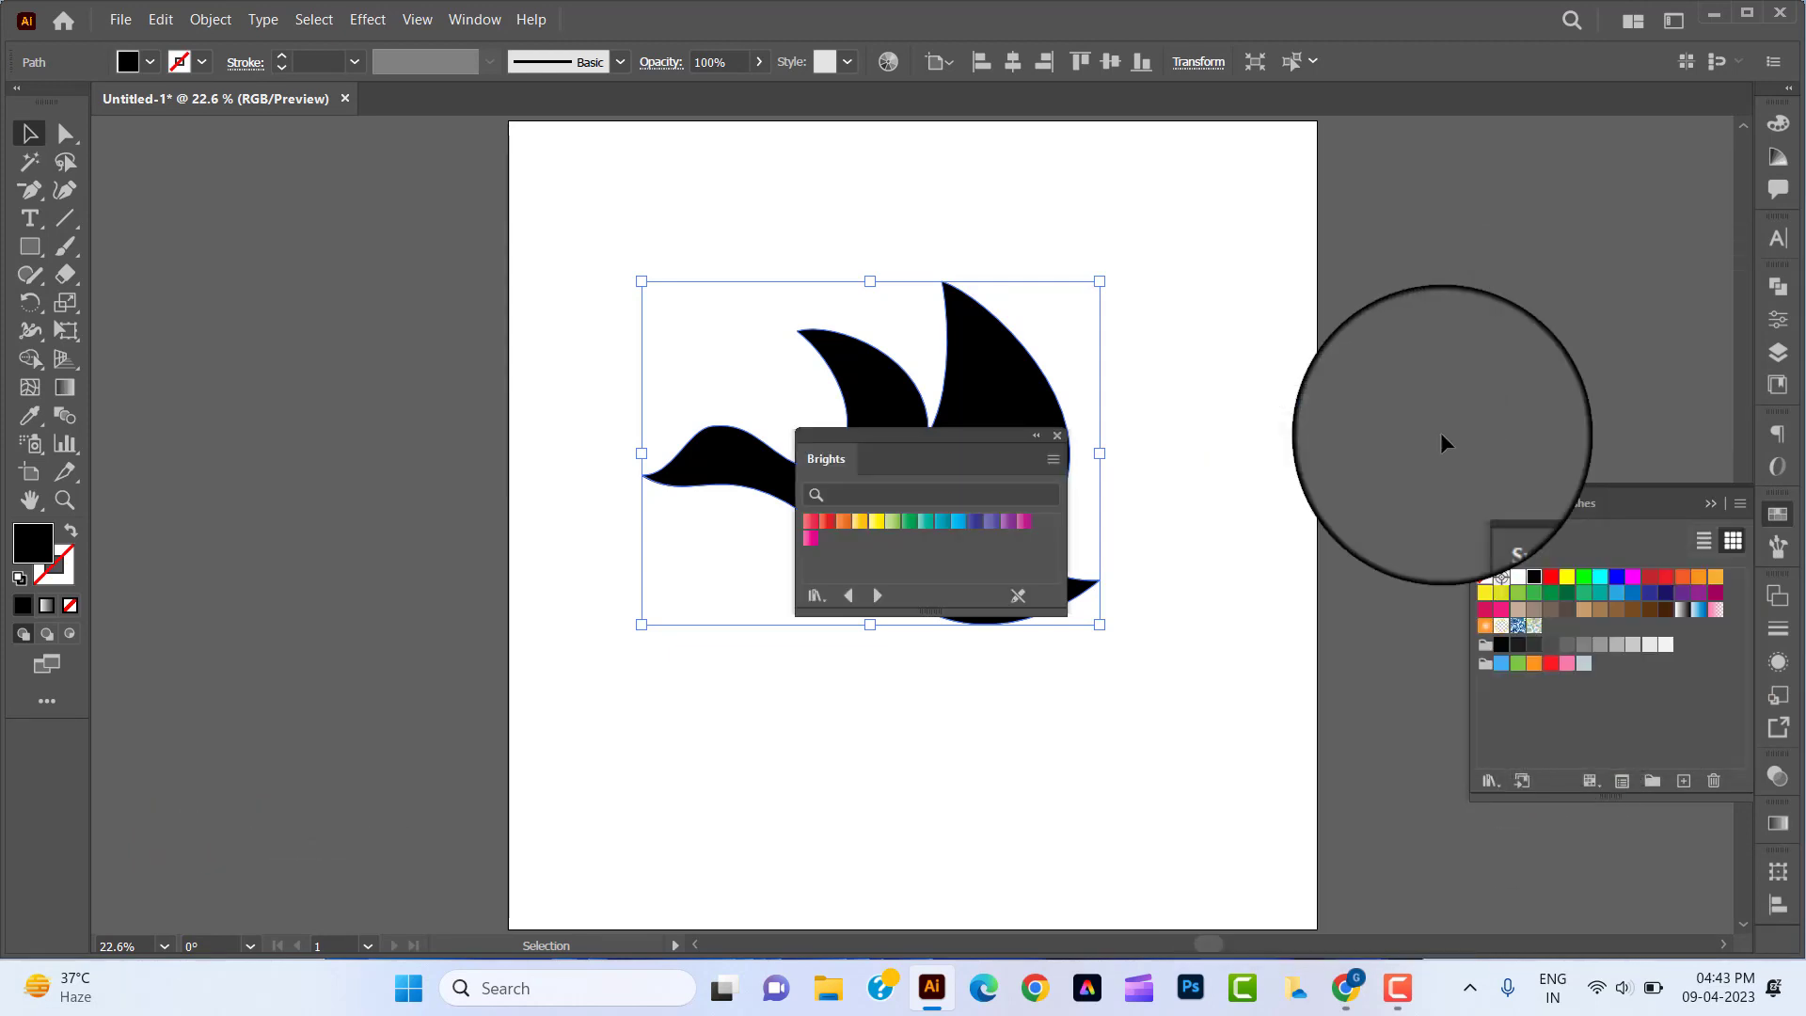
pyautogui.click(1788, 526)
pyautogui.moveTo(948, 438); pyautogui.dragTo(1511, 363)
pyautogui.moveTo(1491, 471); pyautogui.dragTo(1496, 670)
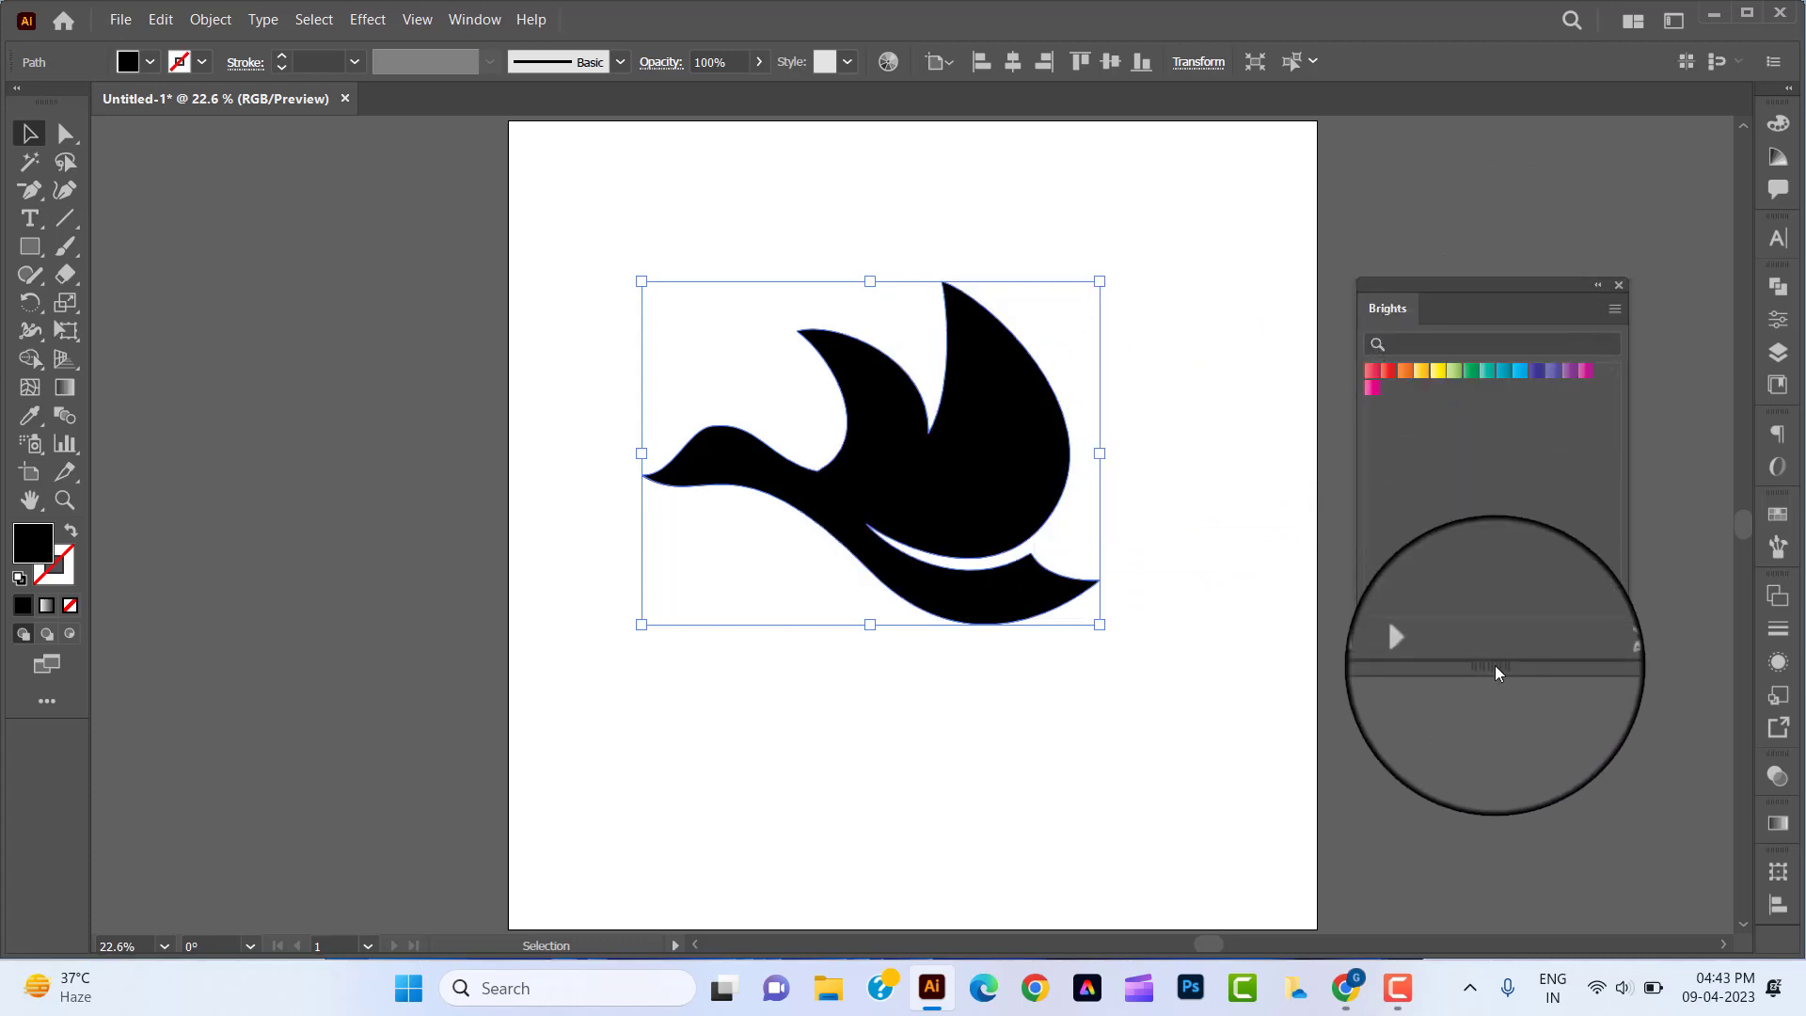
# Step: Browse the gradient libraries to Foliage, try several green gradients on the bird, and fill it with the dark teal-green one
pyautogui.click(1431, 640)
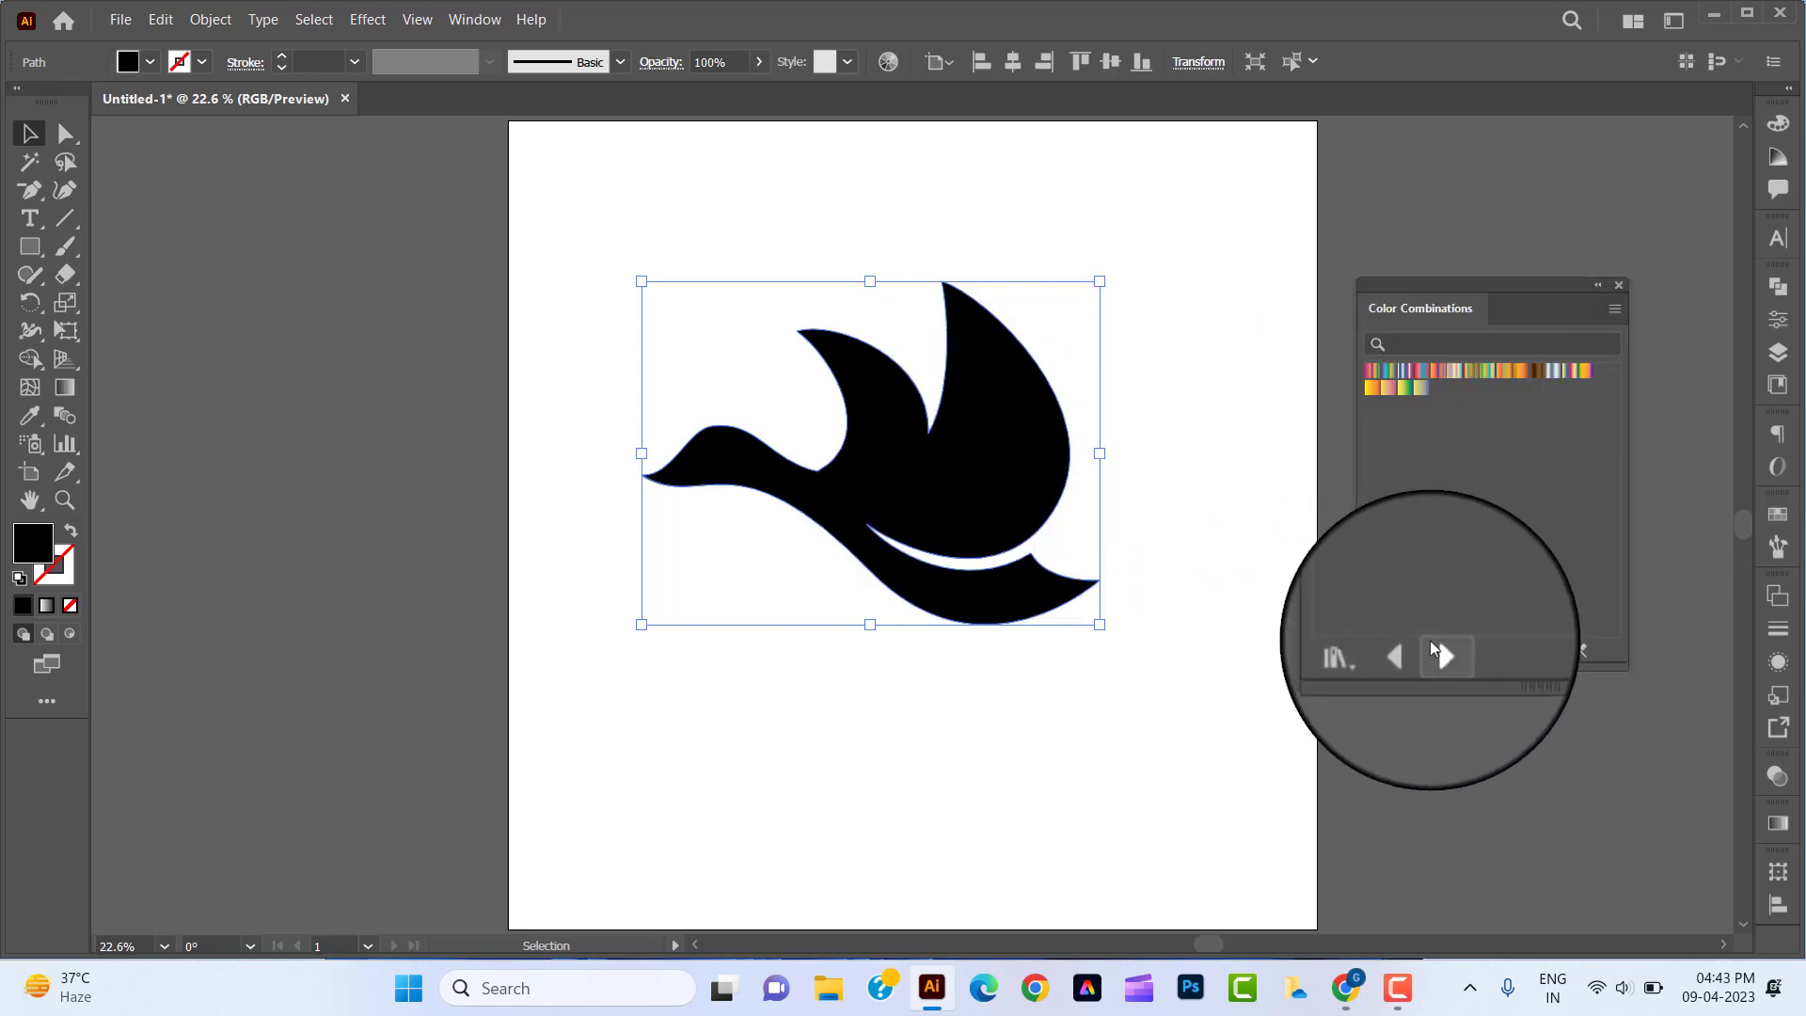
pyautogui.click(1430, 640)
pyautogui.click(1430, 640)
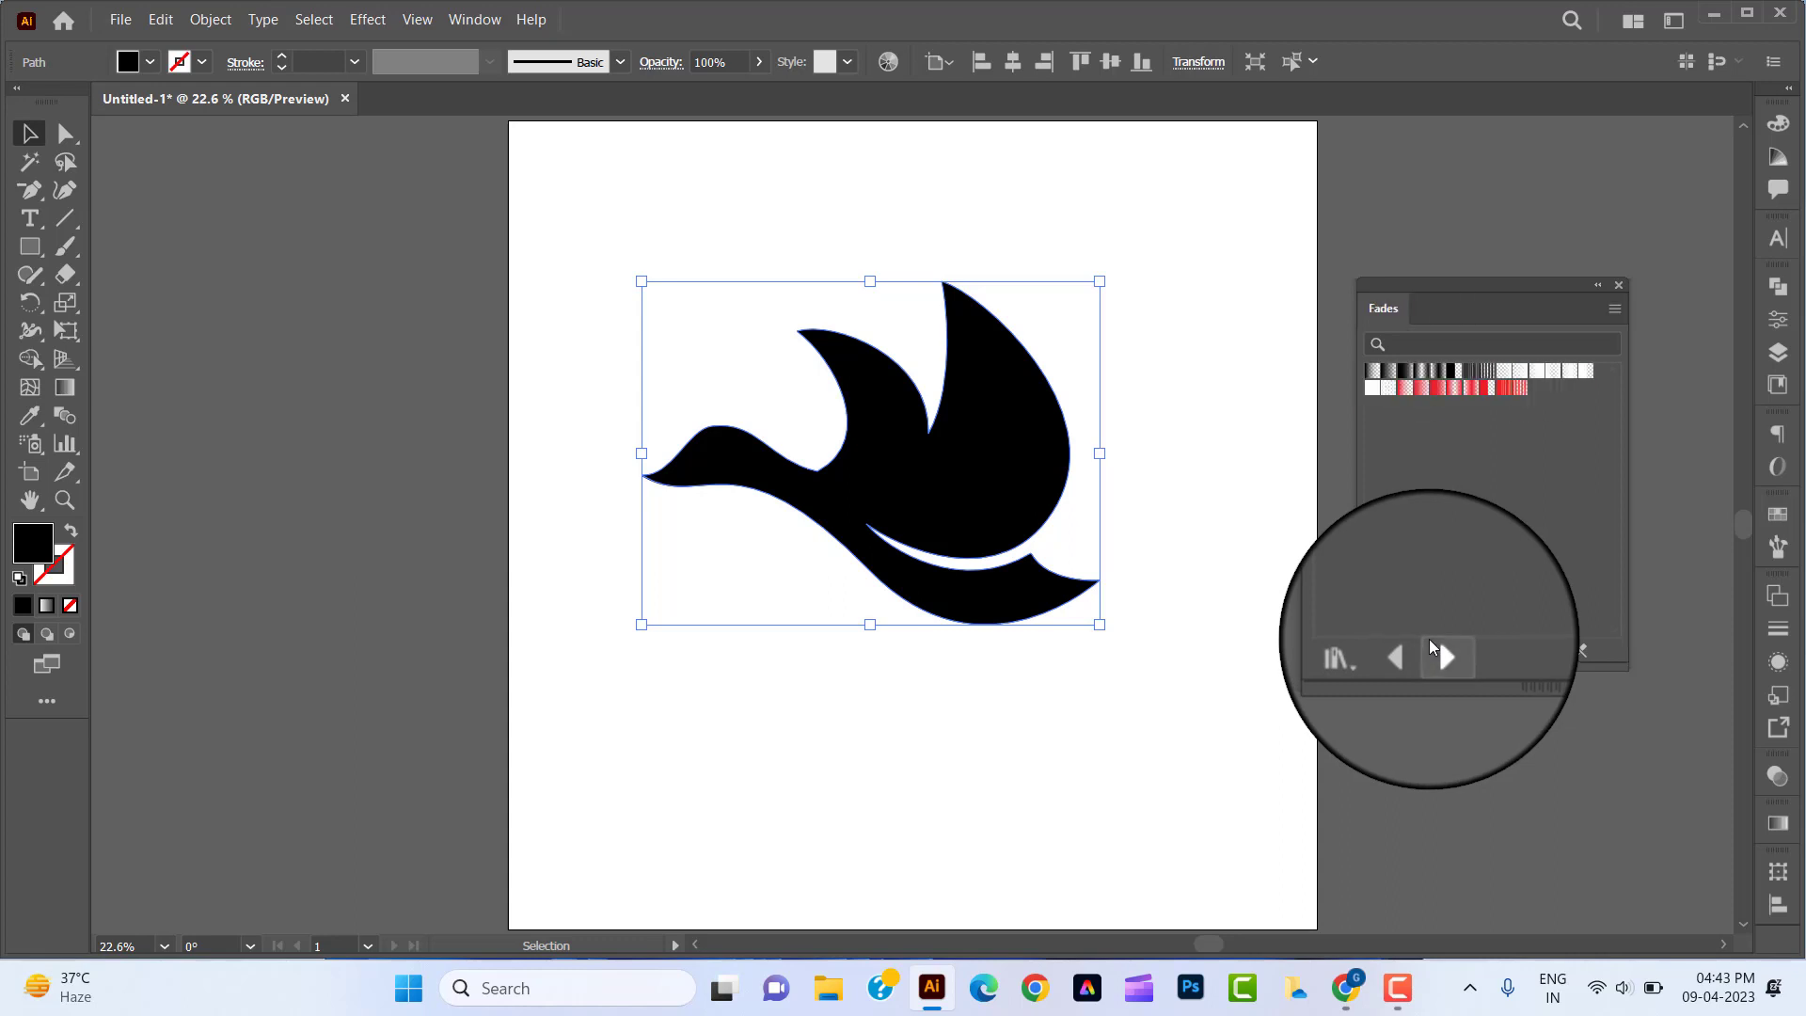
pyautogui.click(1430, 640)
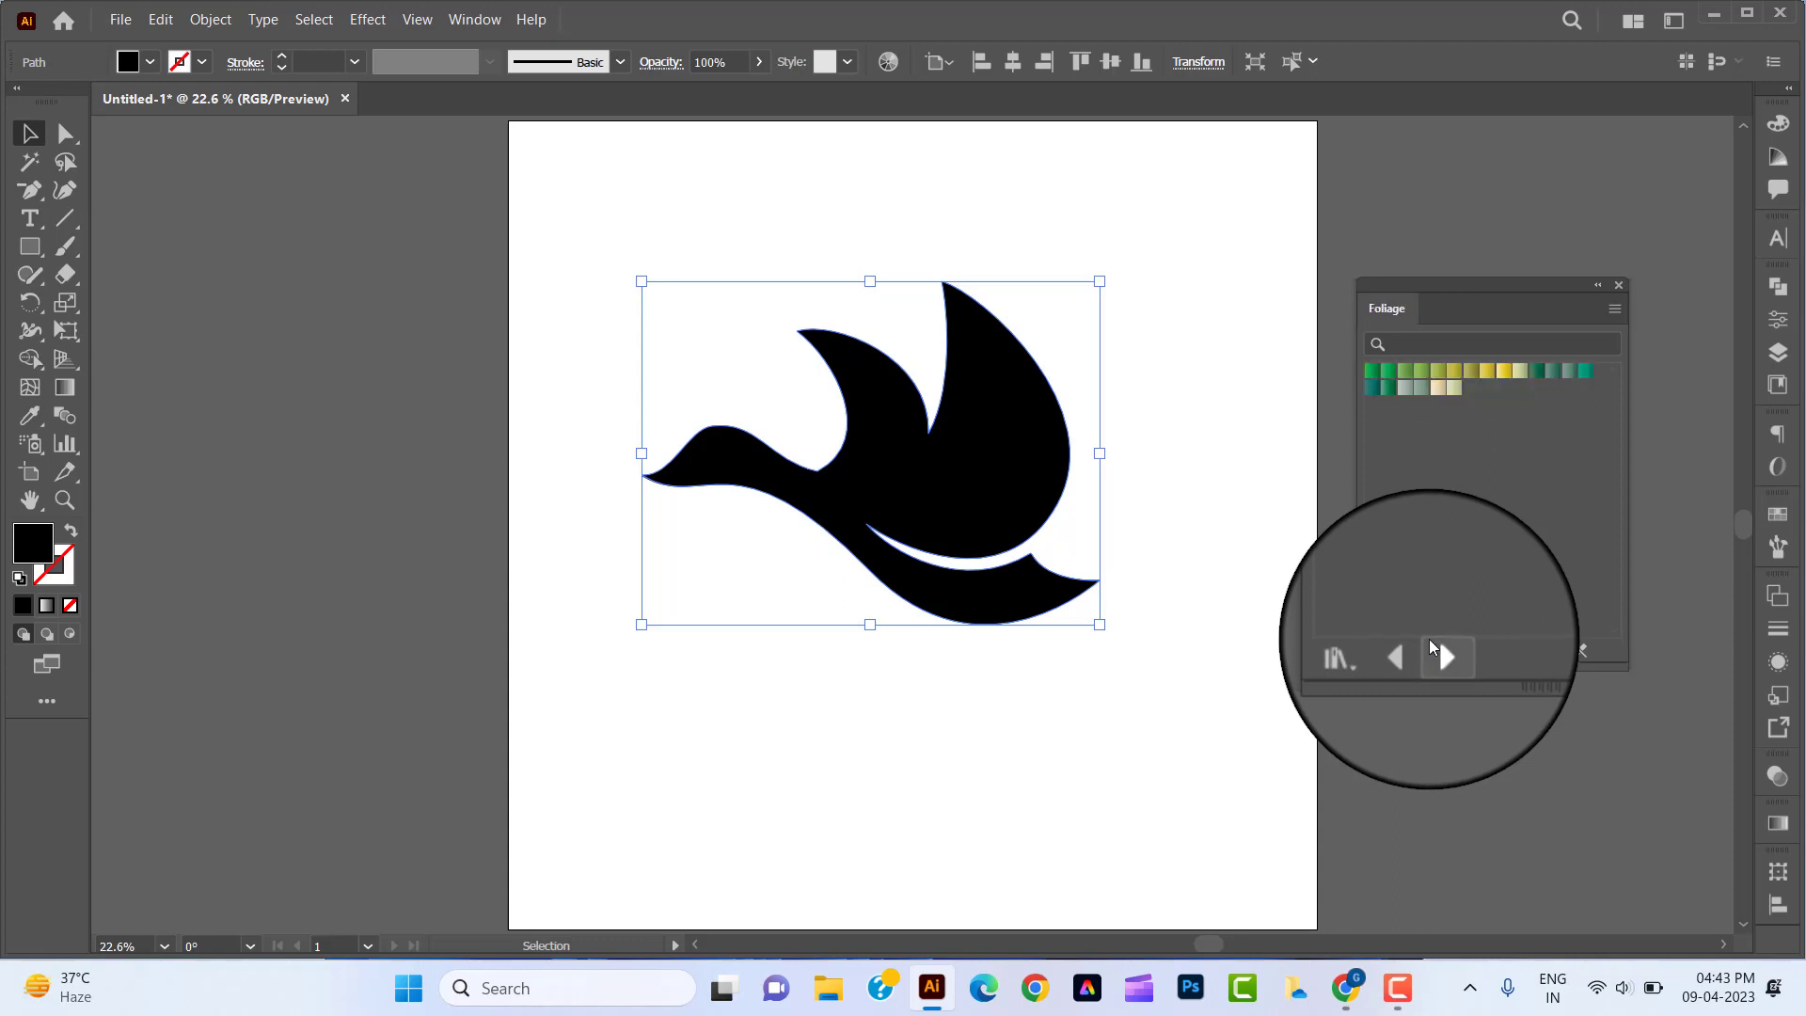
pyautogui.click(1373, 373)
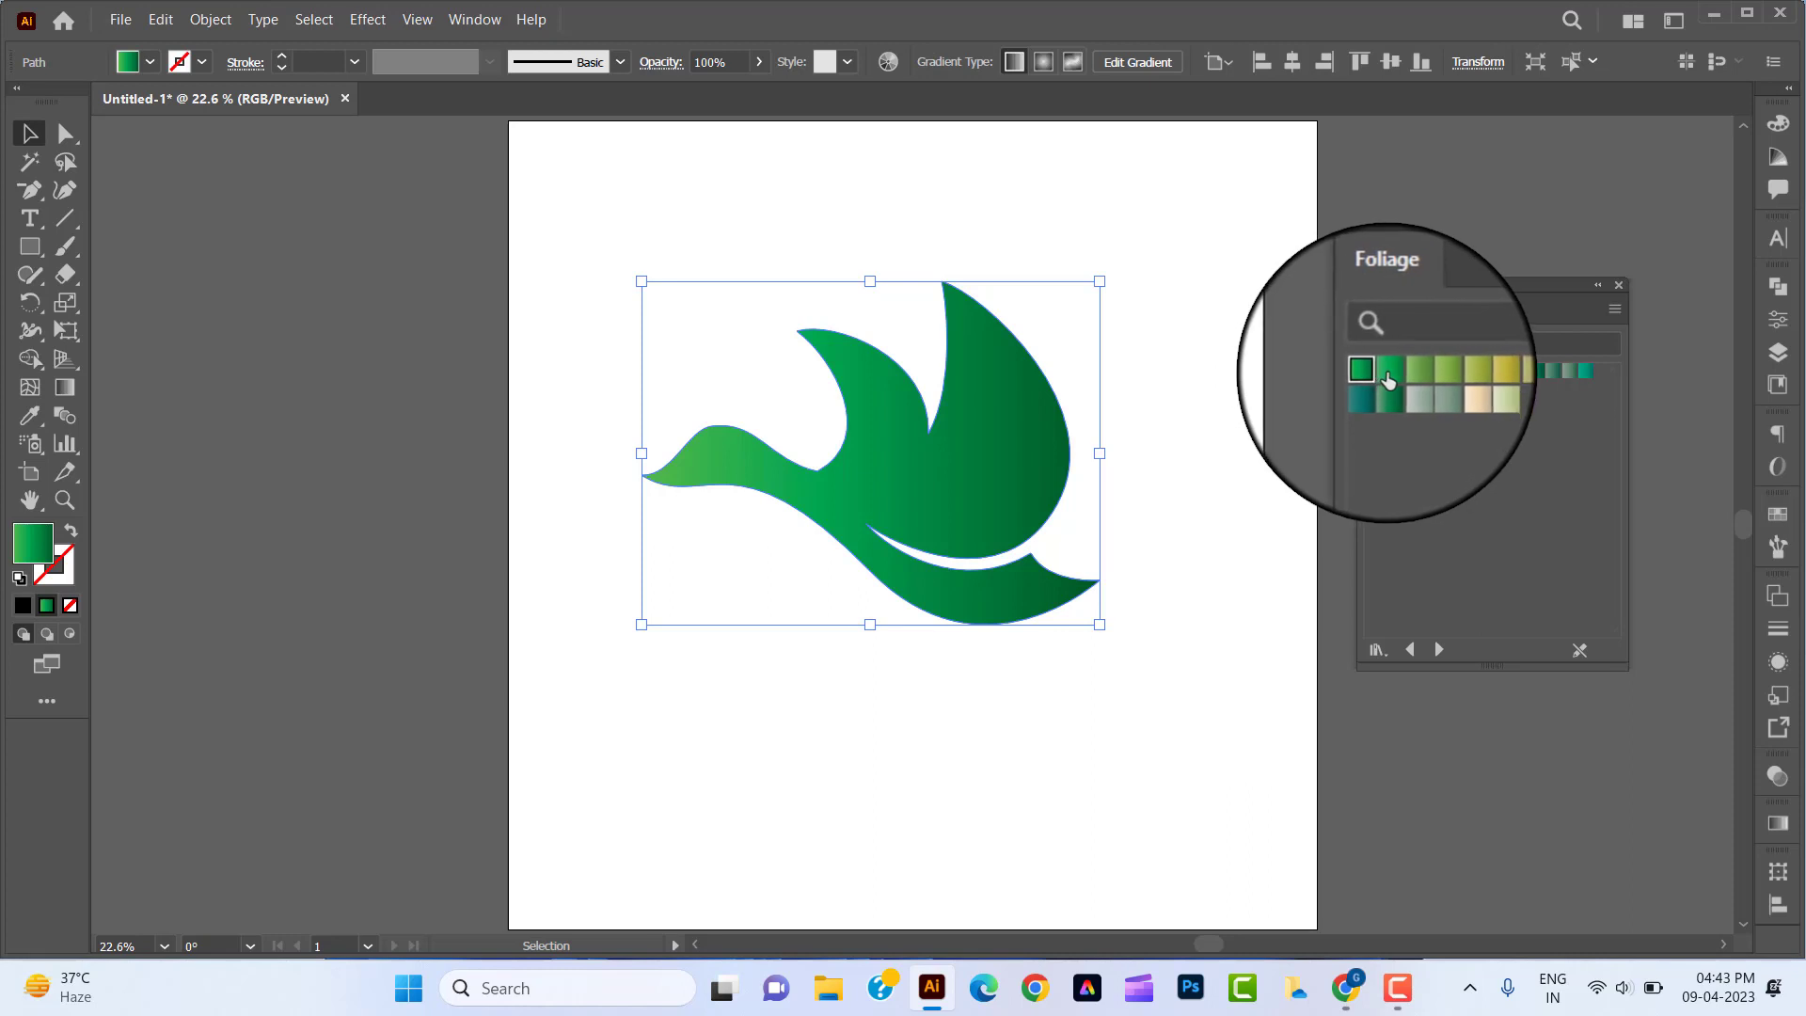
pyautogui.click(1389, 372)
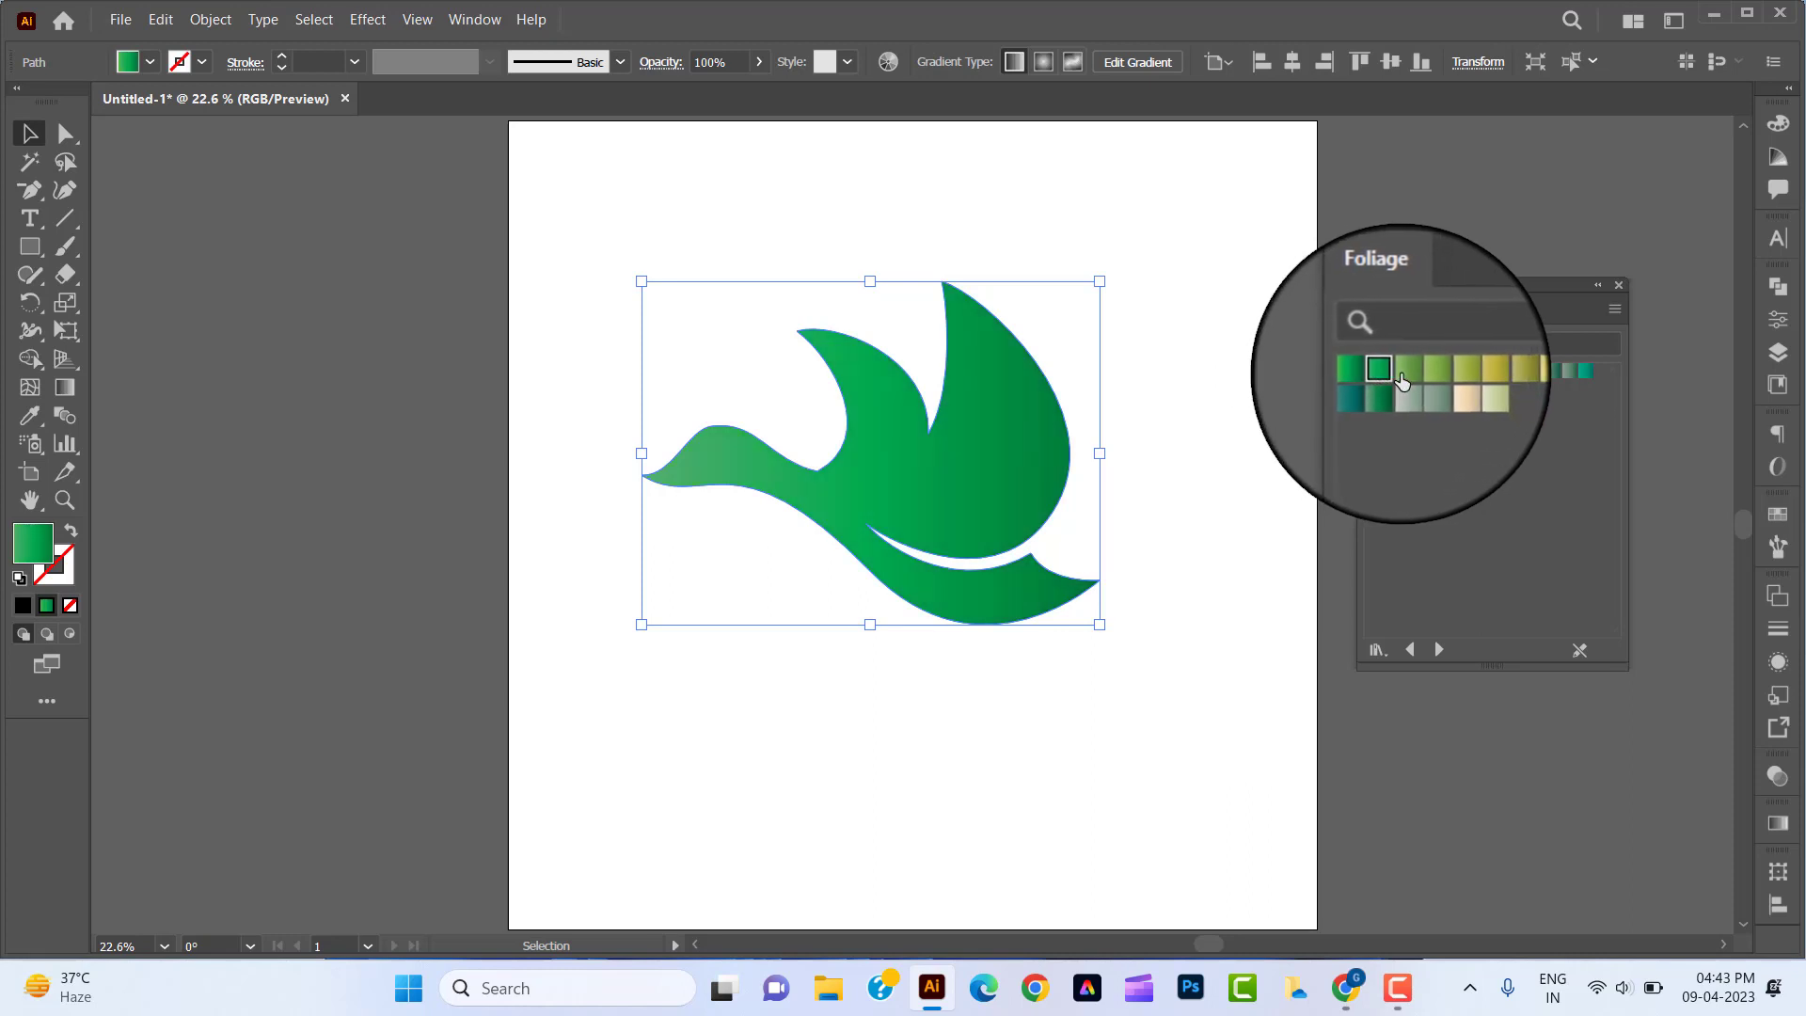
pyautogui.click(1405, 371)
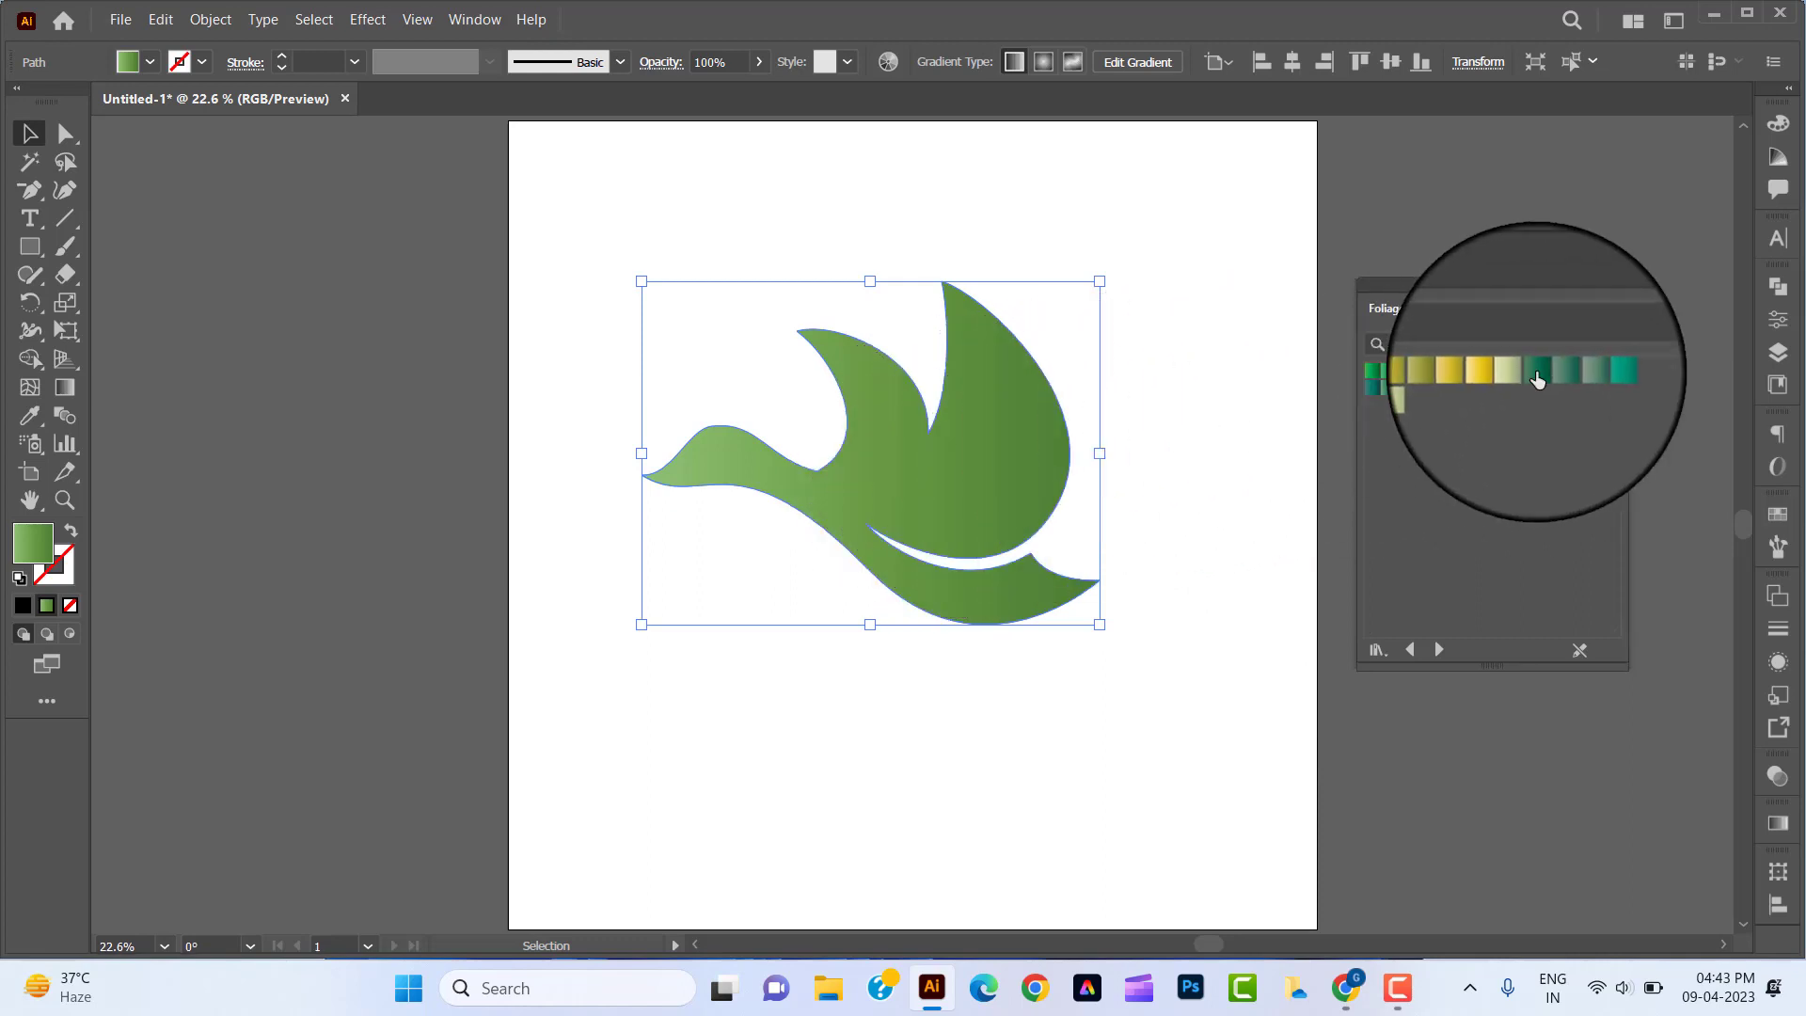
pyautogui.click(1537, 372)
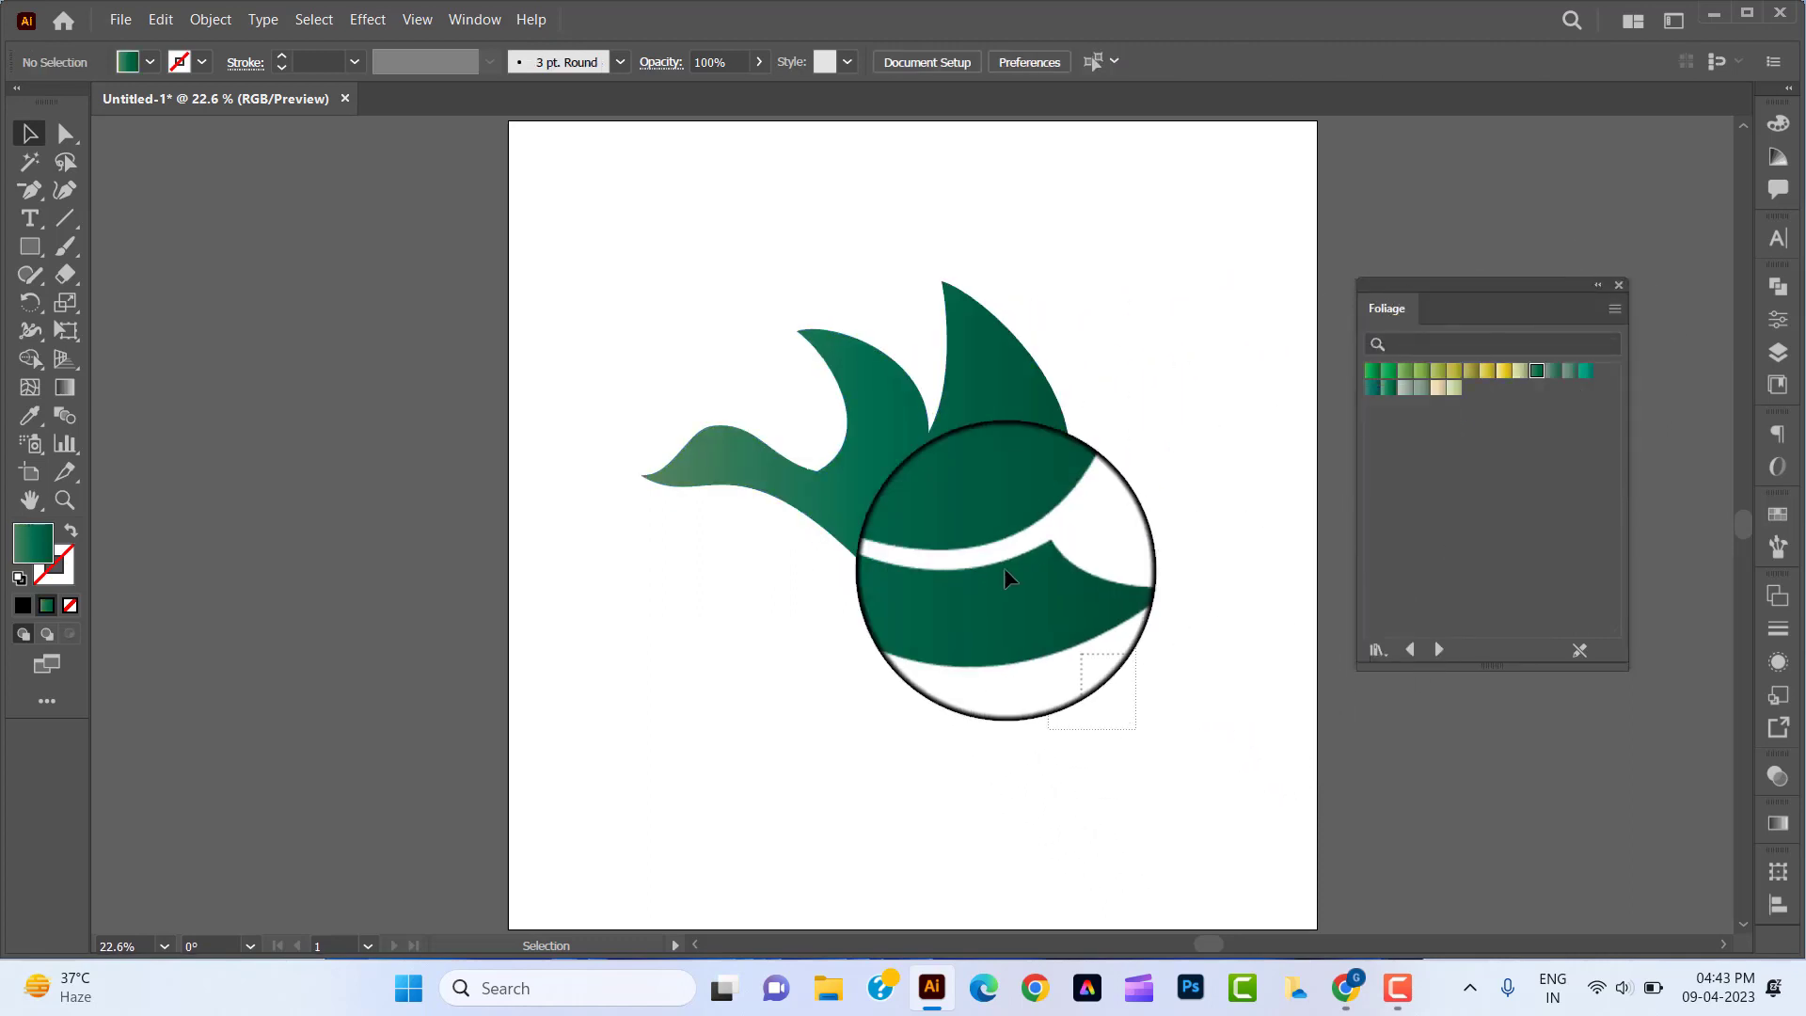
# Step: Give the bird an 18 pt stroke in a very dark green and deselect it
pyautogui.click(71, 573)
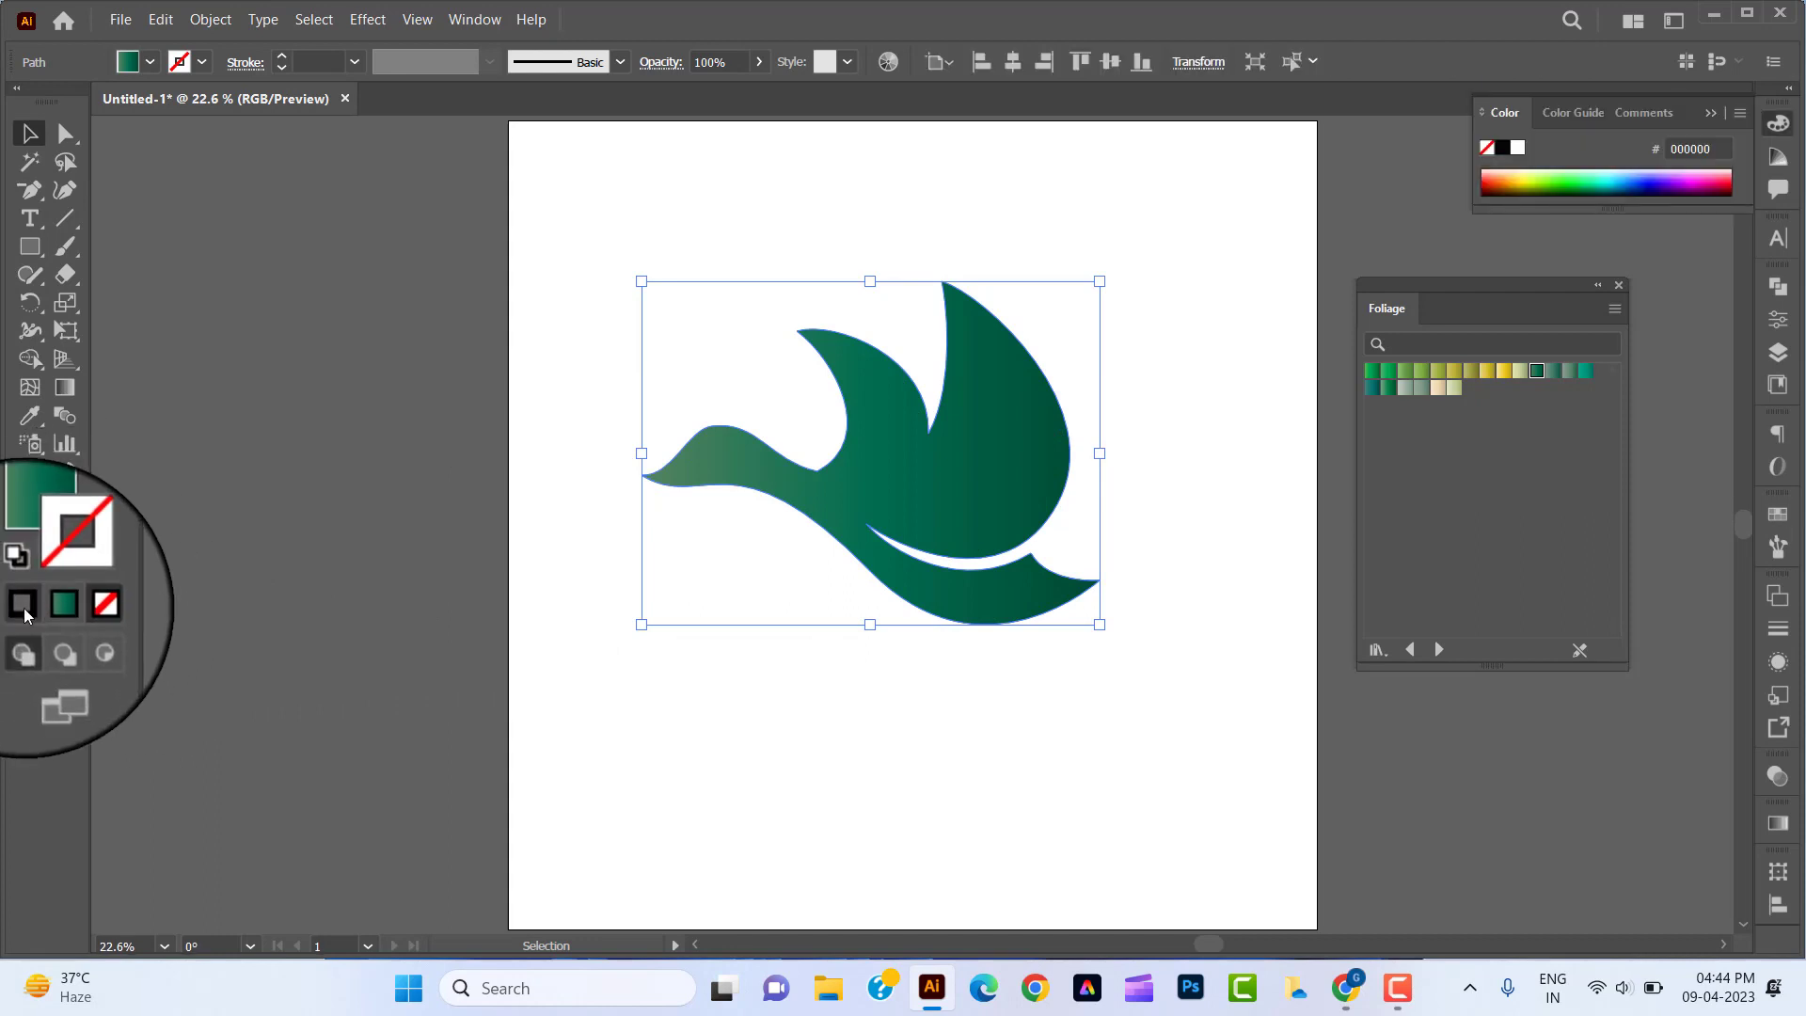
pyautogui.click(24, 612)
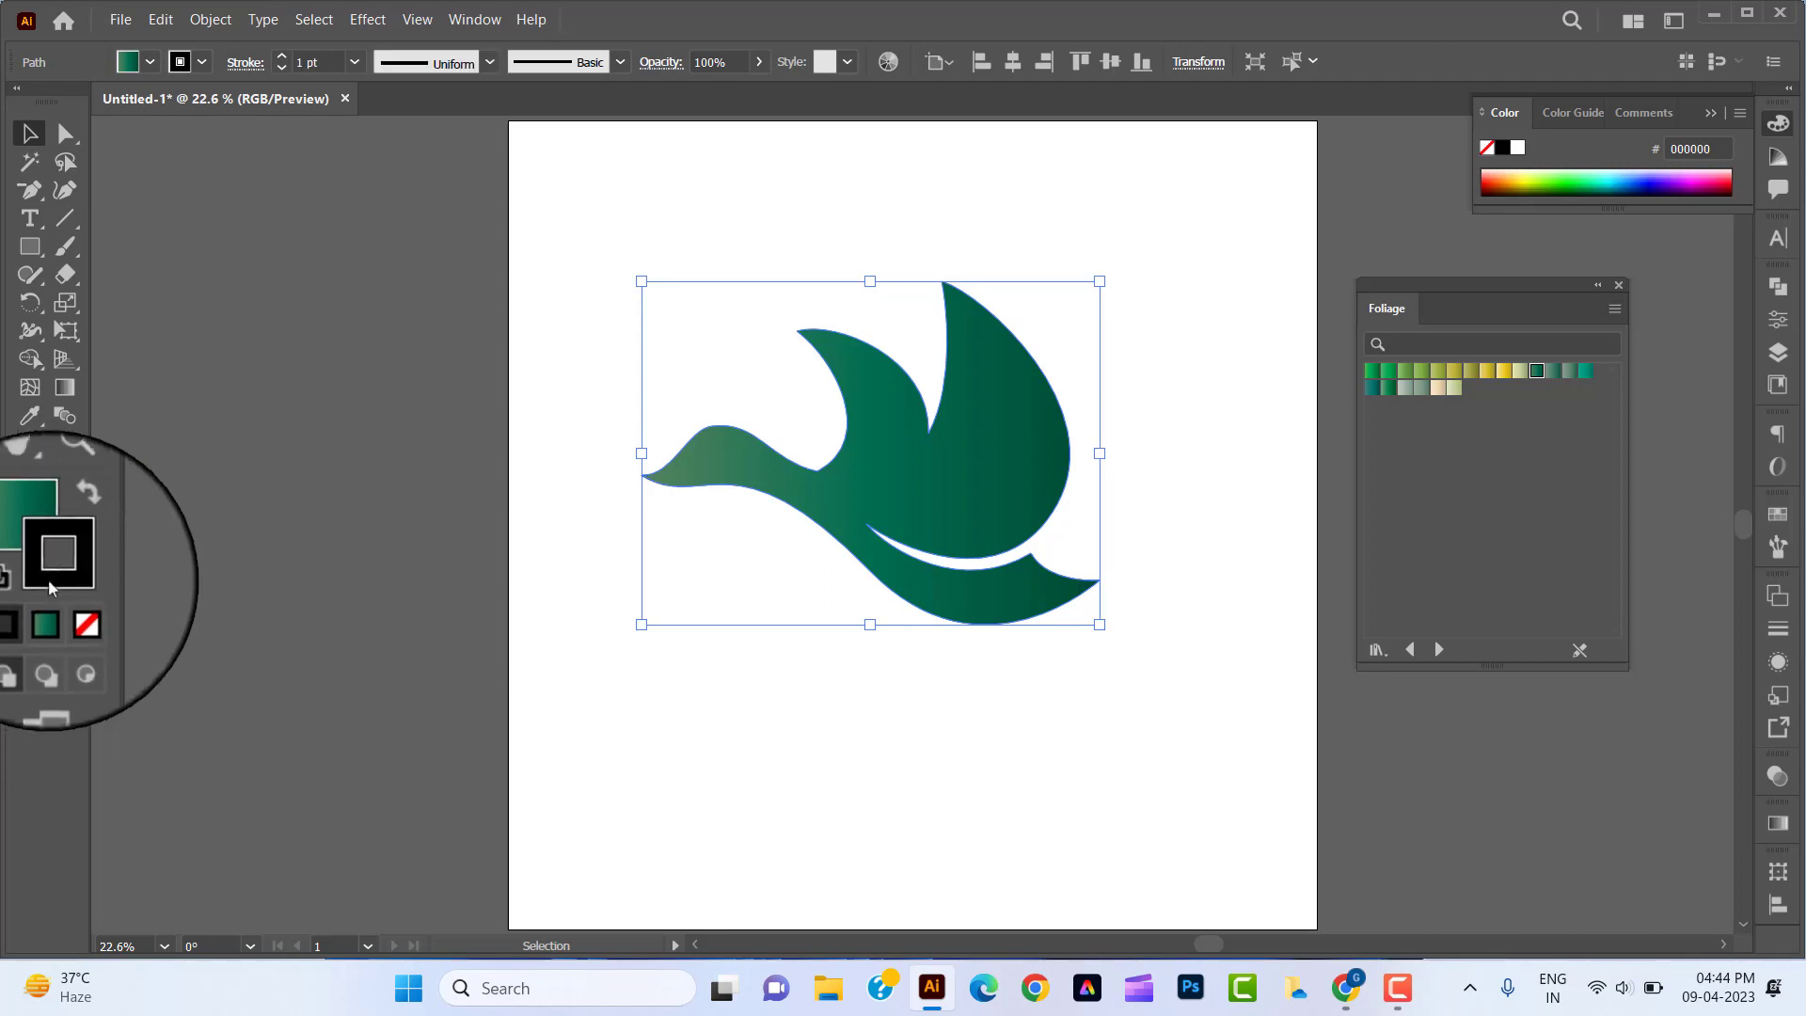
pyautogui.doubleClick(64, 562)
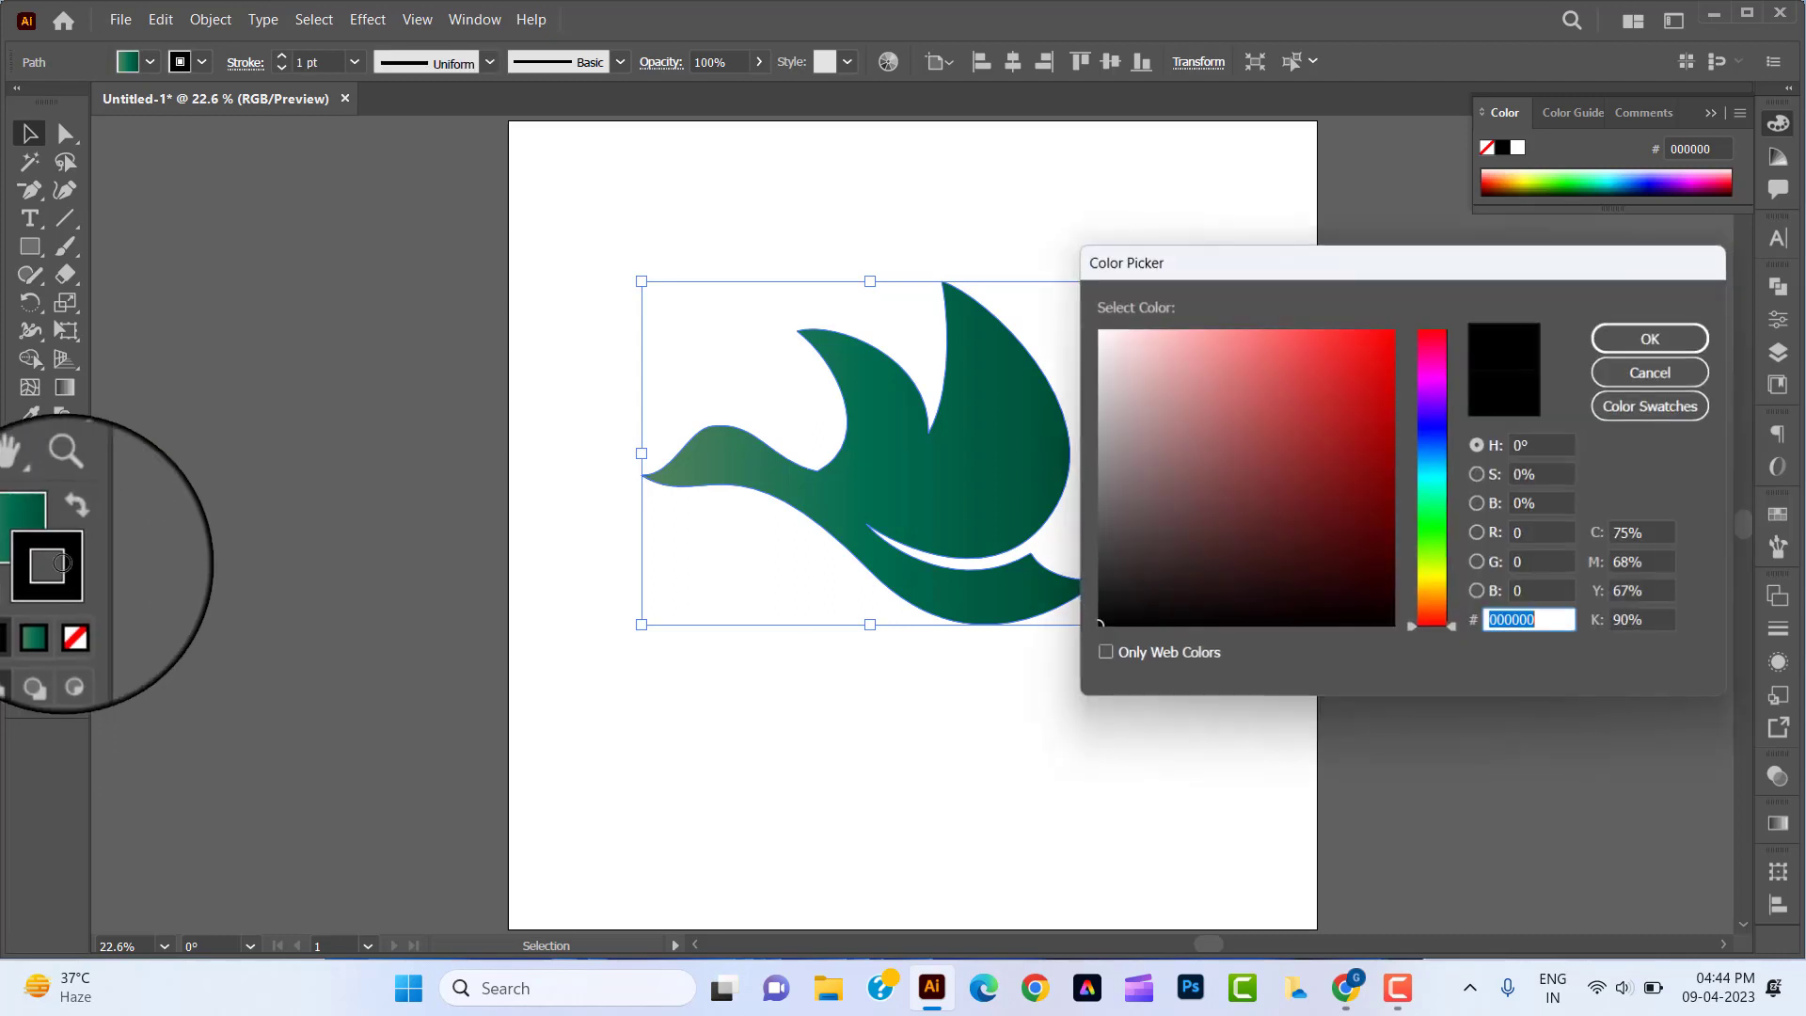
pyautogui.click(1439, 541)
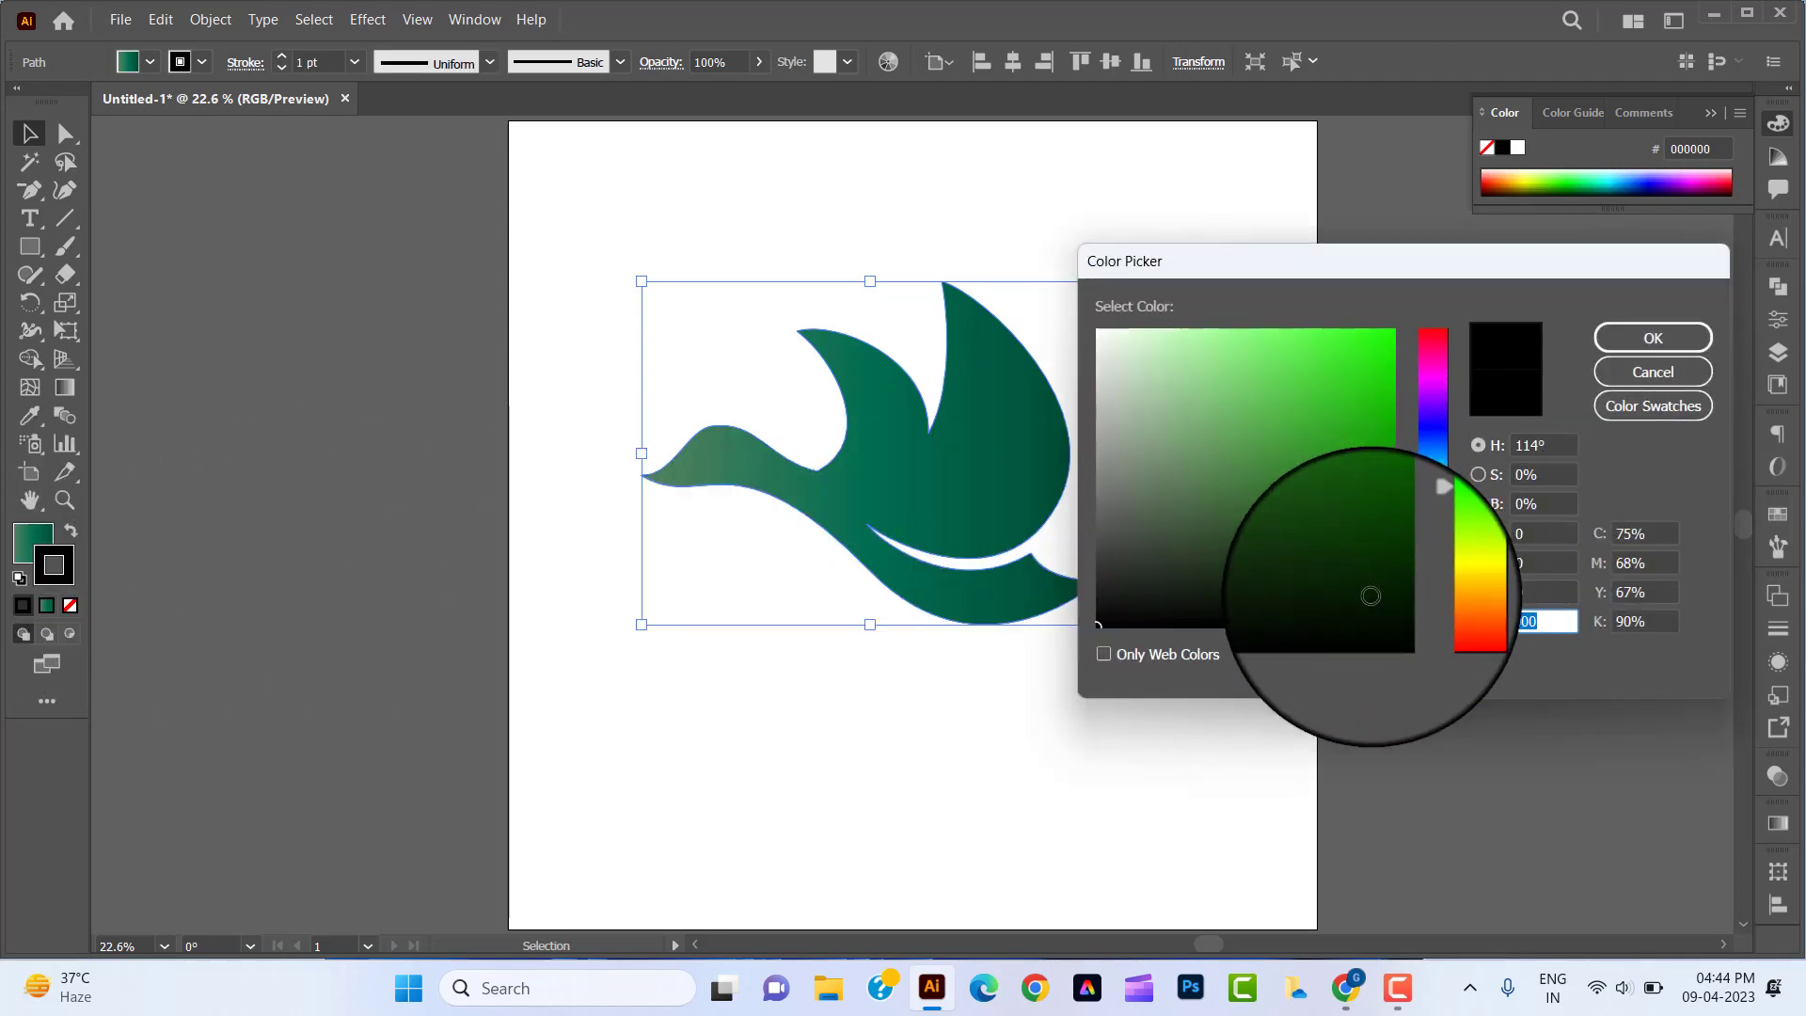
pyautogui.click(1386, 564)
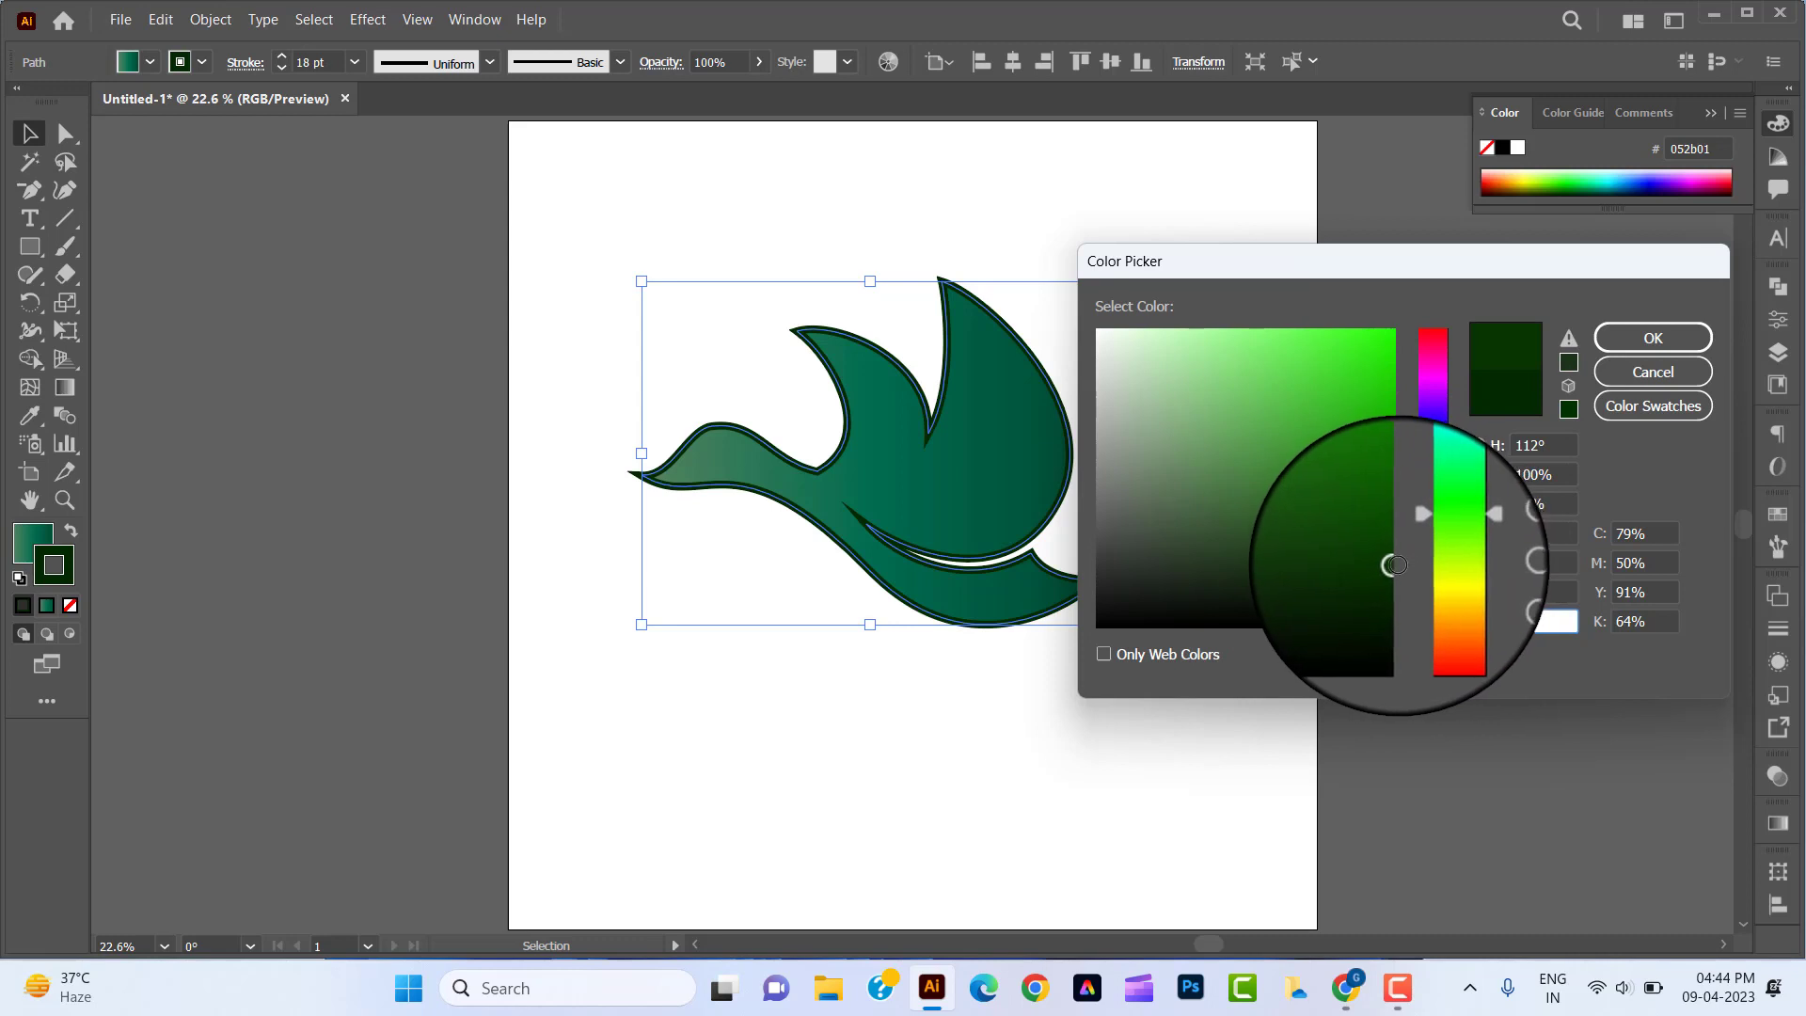
pyautogui.click(1653, 338)
pyautogui.click(1163, 674)
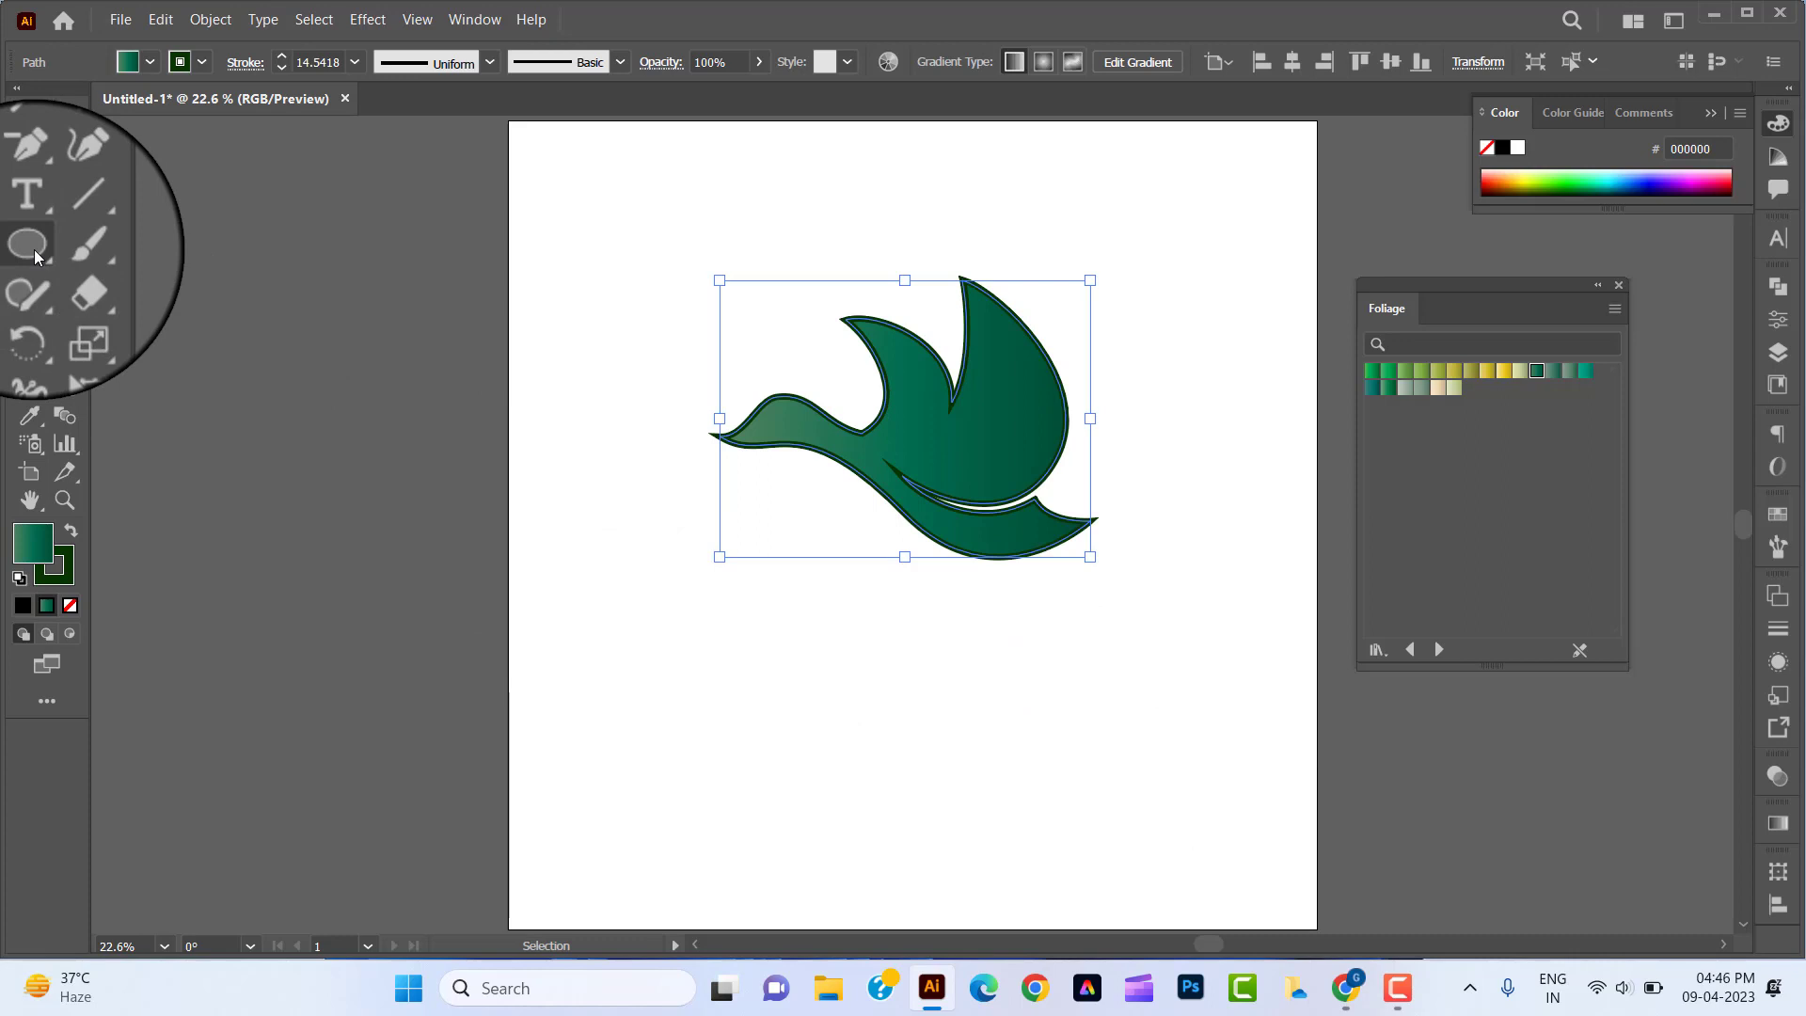
# Step: Draw a circle about 549 px in diameter below the bird, remove its fill, and deselect it
pyautogui.click(34, 250)
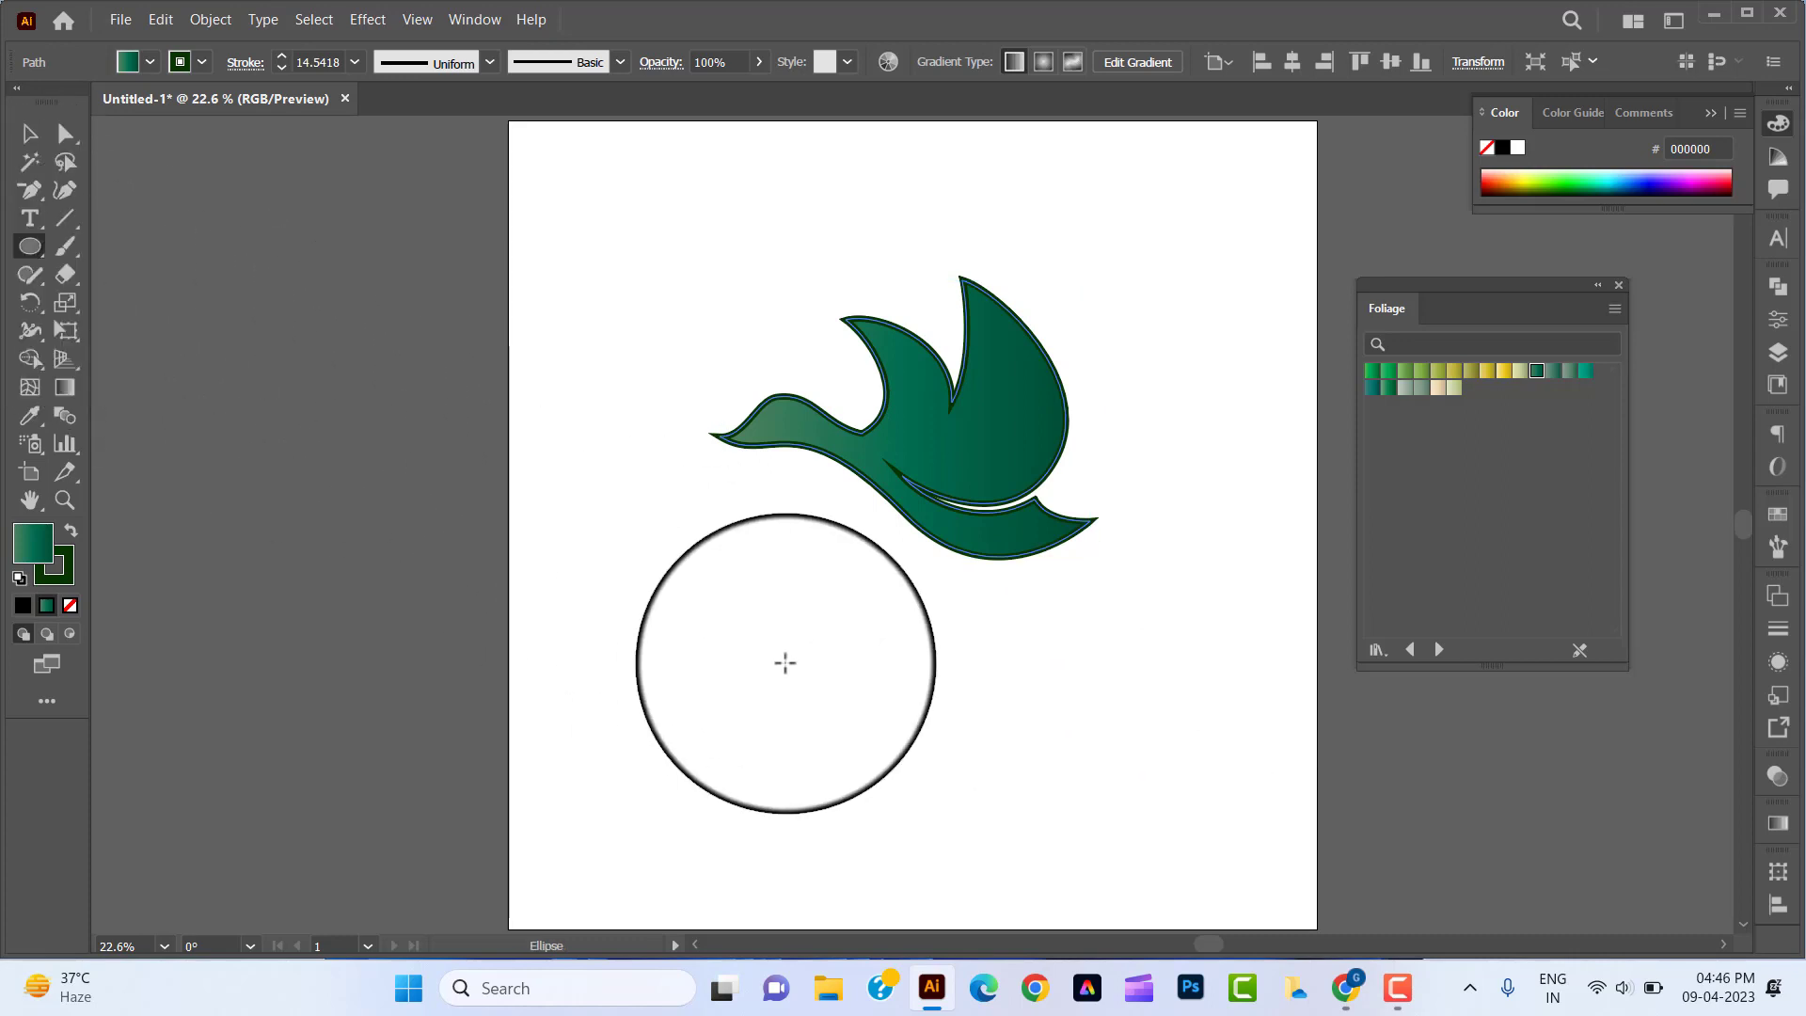
pyautogui.moveTo(786, 663); pyautogui.dragTo(896, 773)
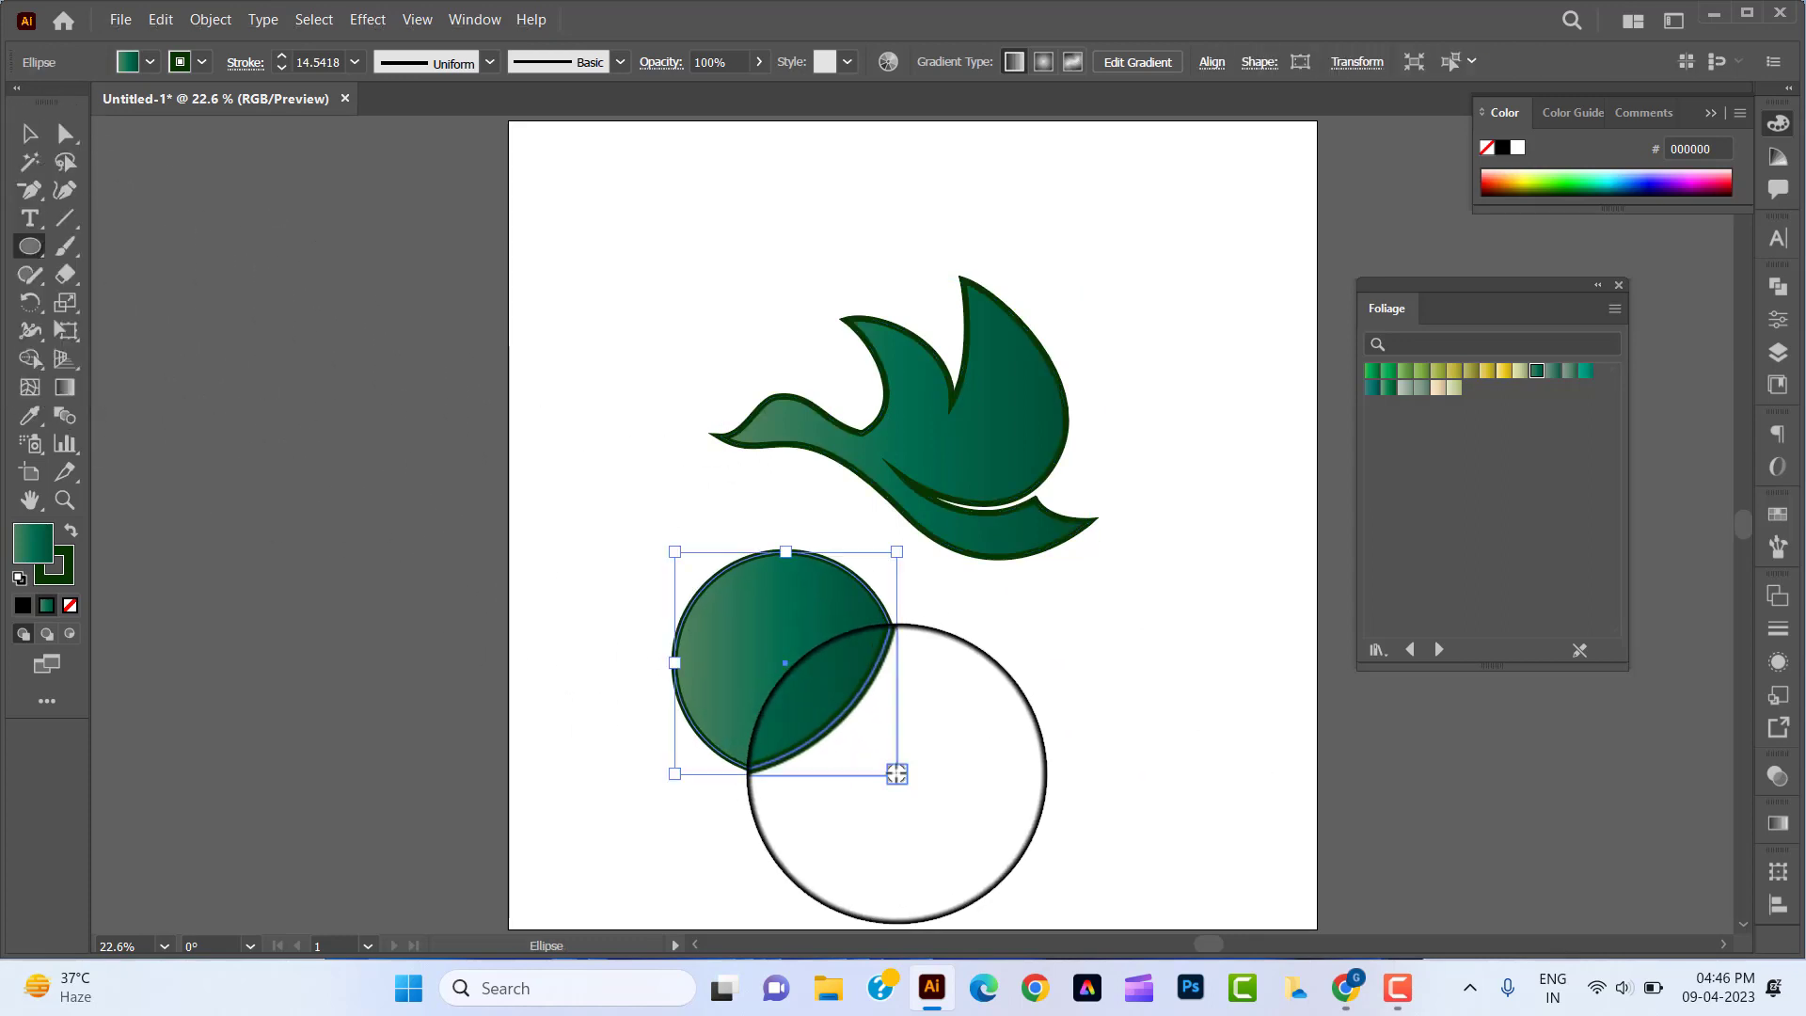
pyautogui.click(69, 605)
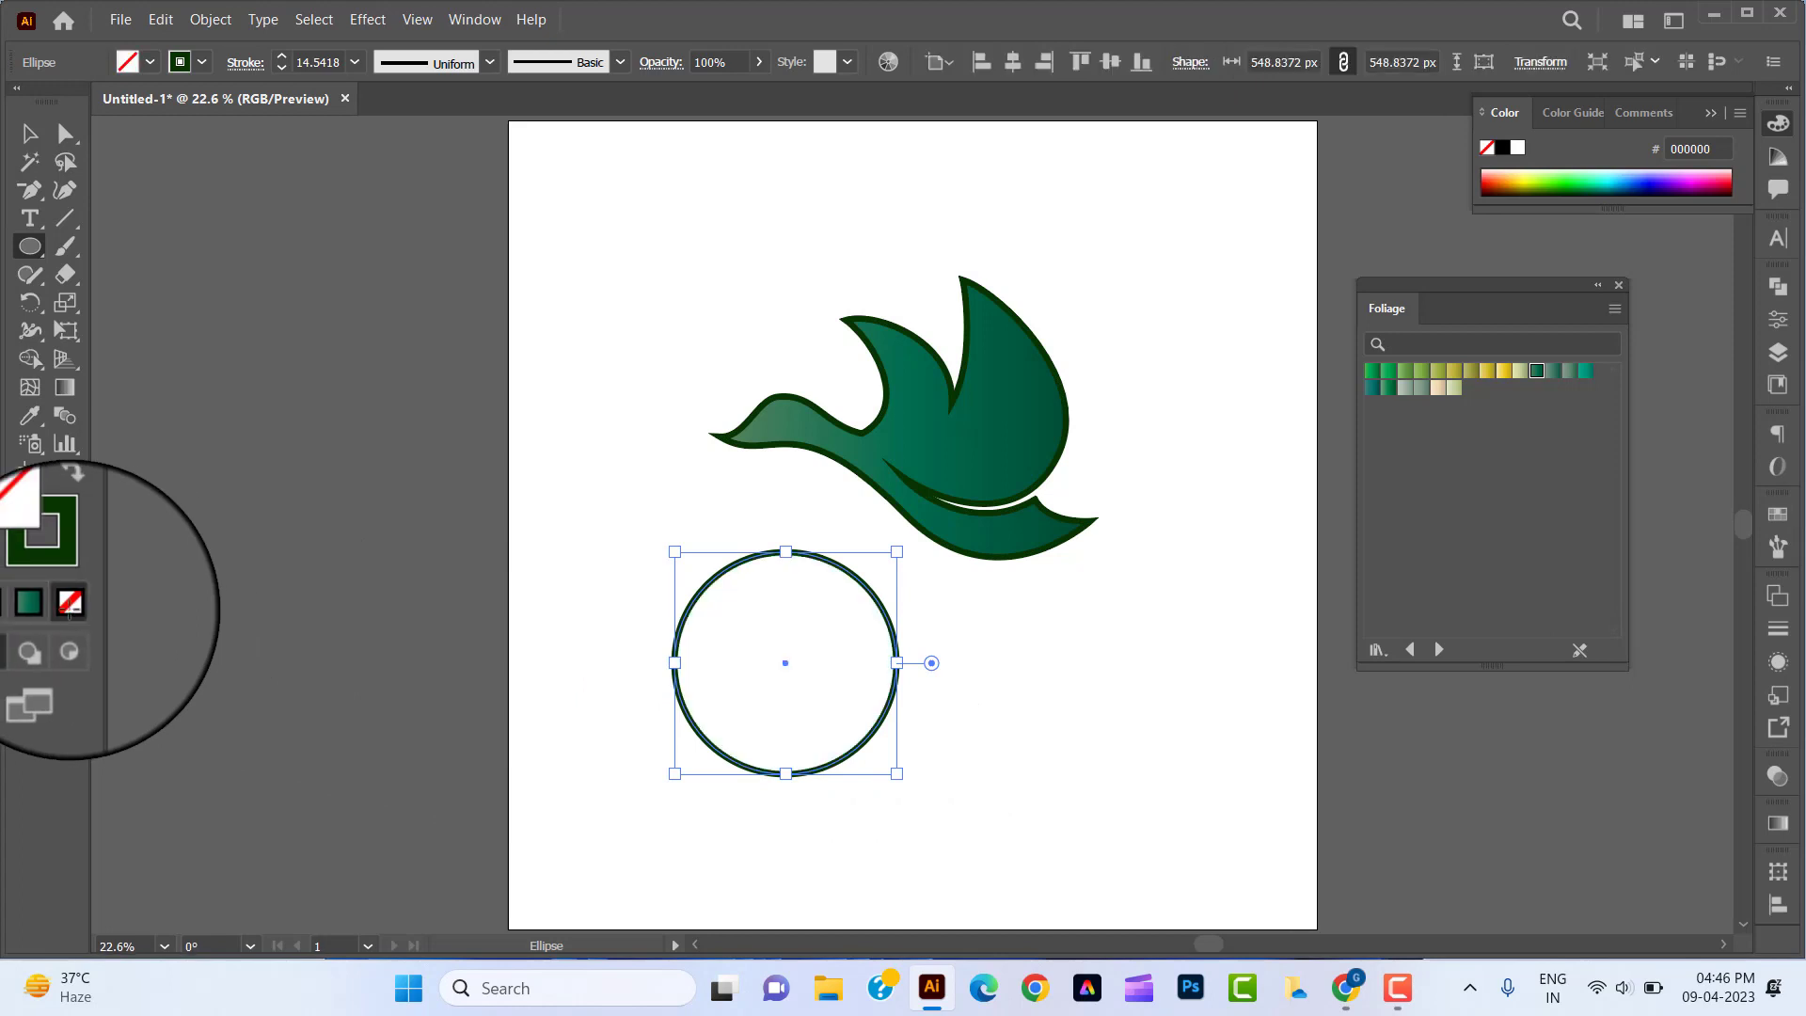
pyautogui.click(30, 133)
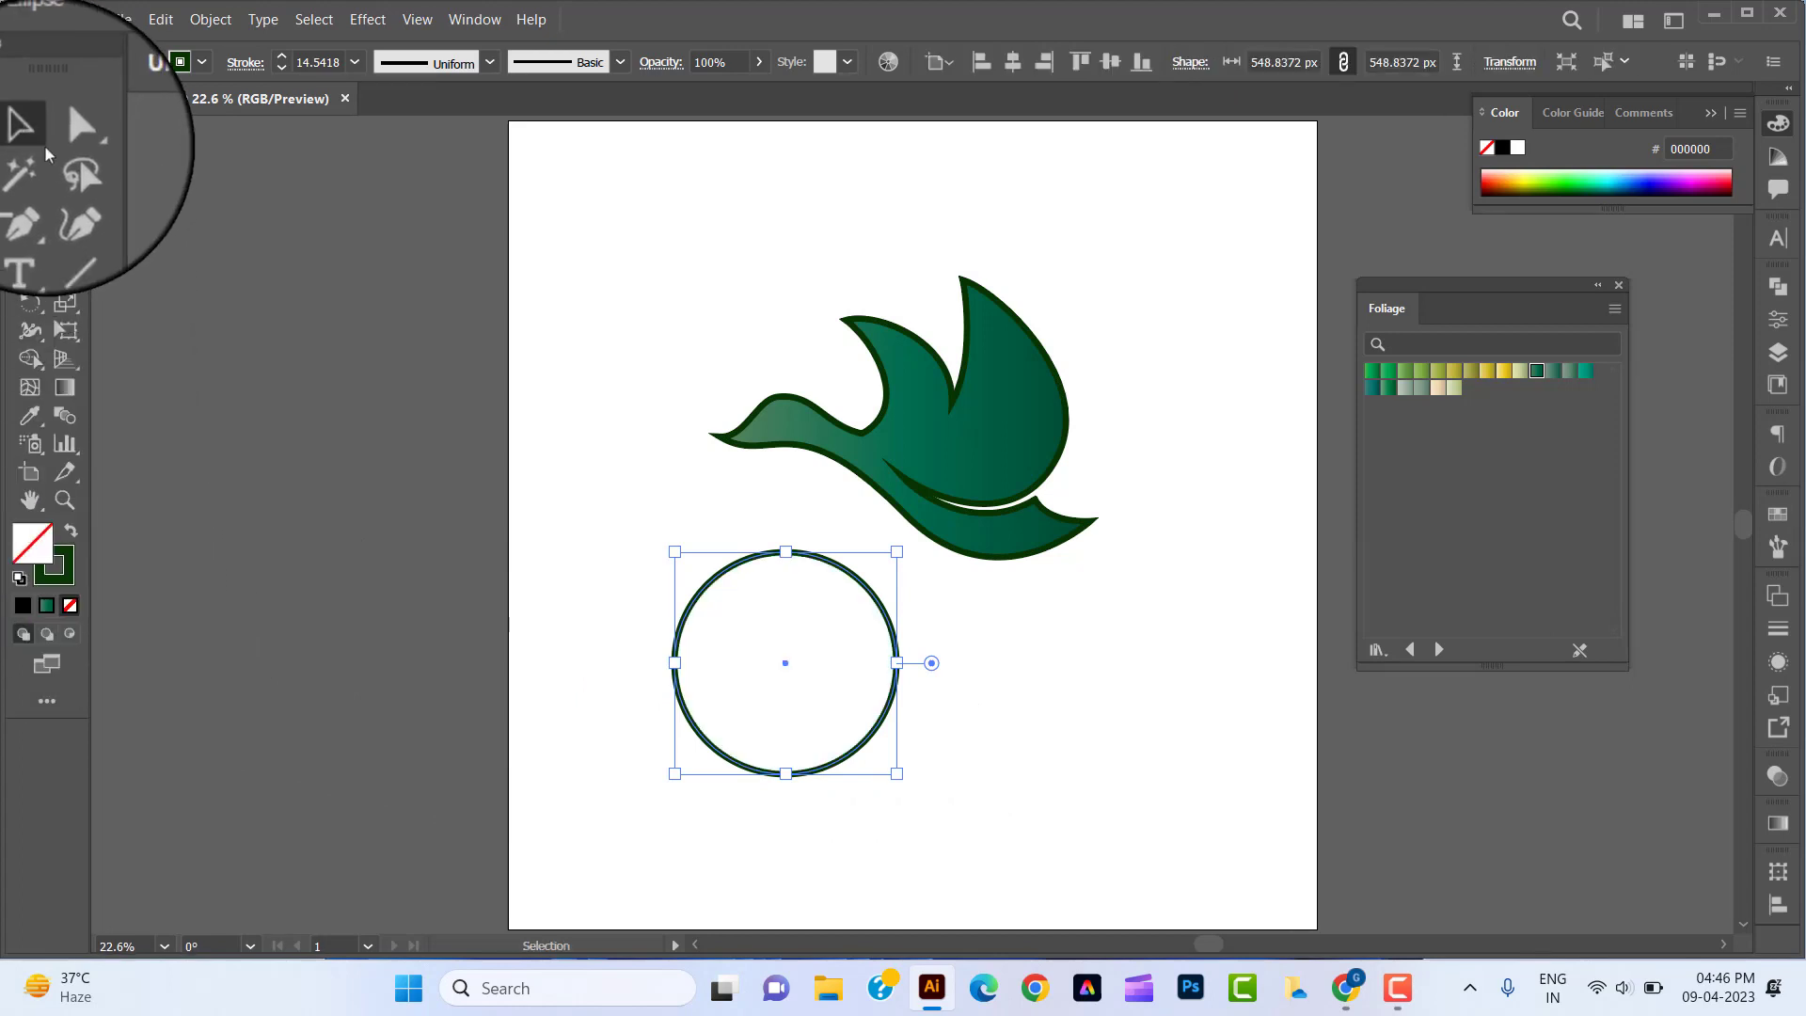
pyautogui.click(341, 483)
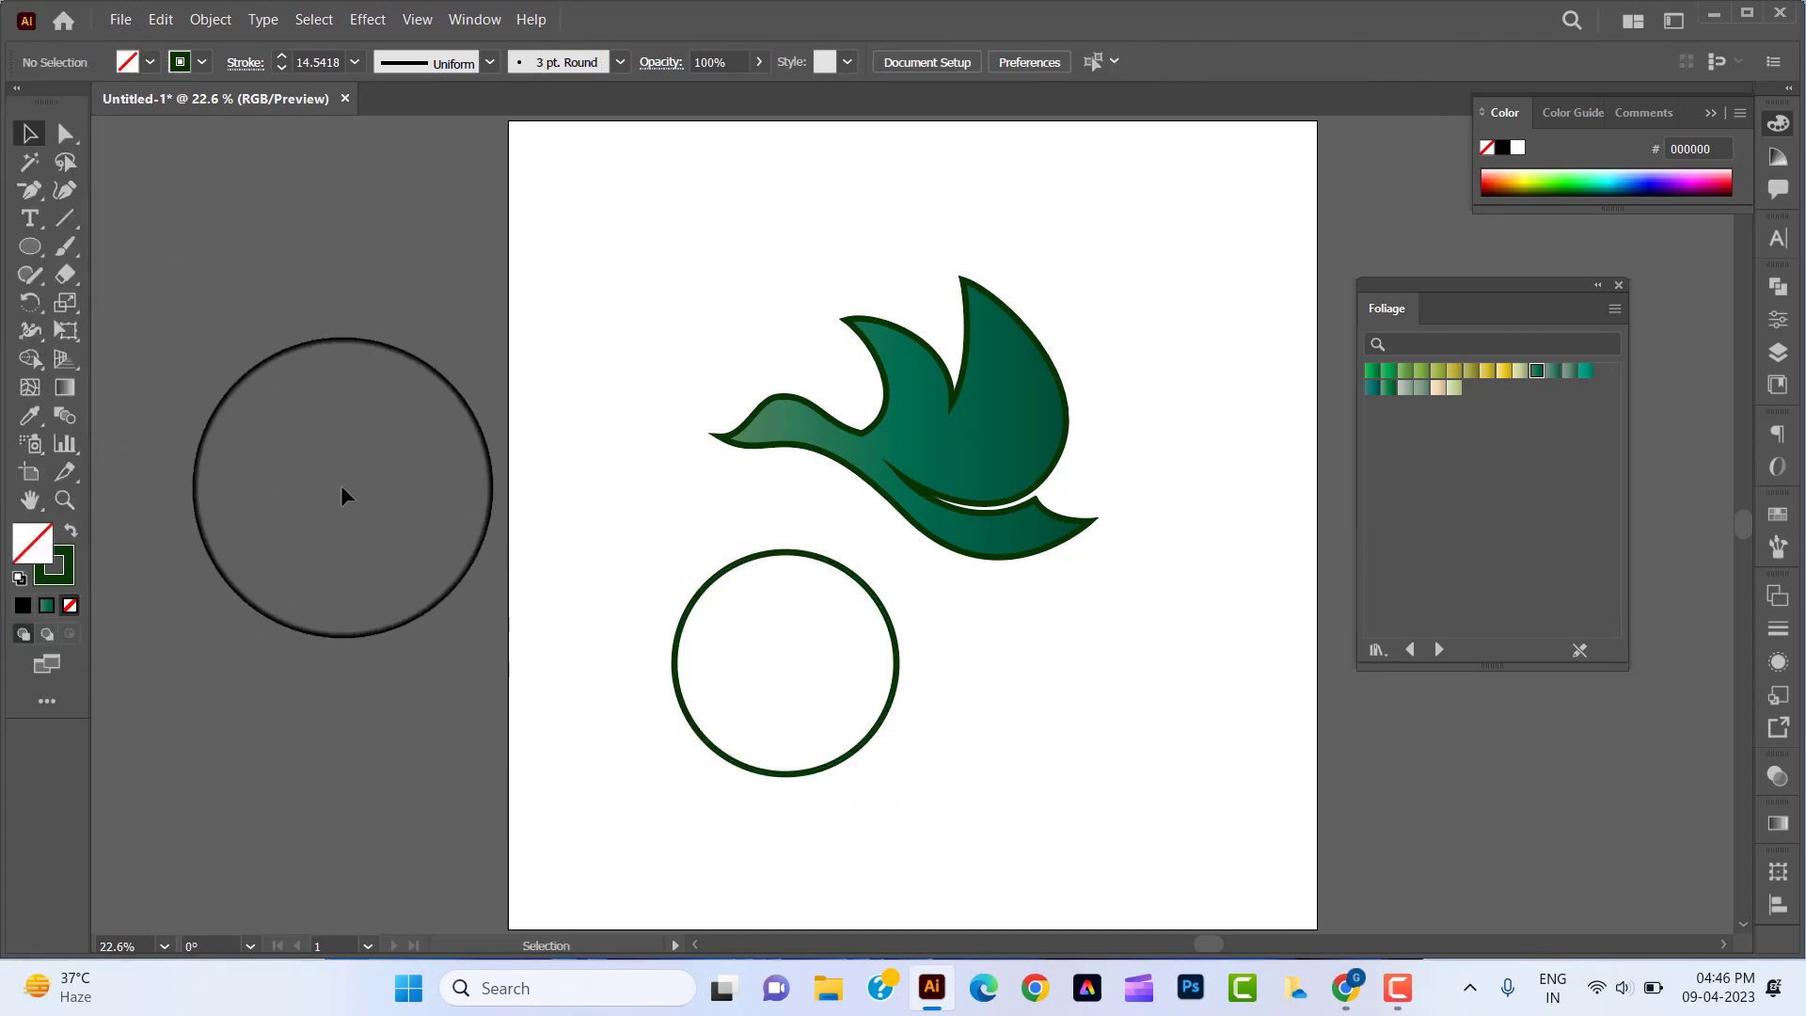
# Step: Move the circle onto the bird, reshape it into a tilted ellipse about 1060 by 367 px, and set its stroke to 19 pt
pyautogui.click(892, 706)
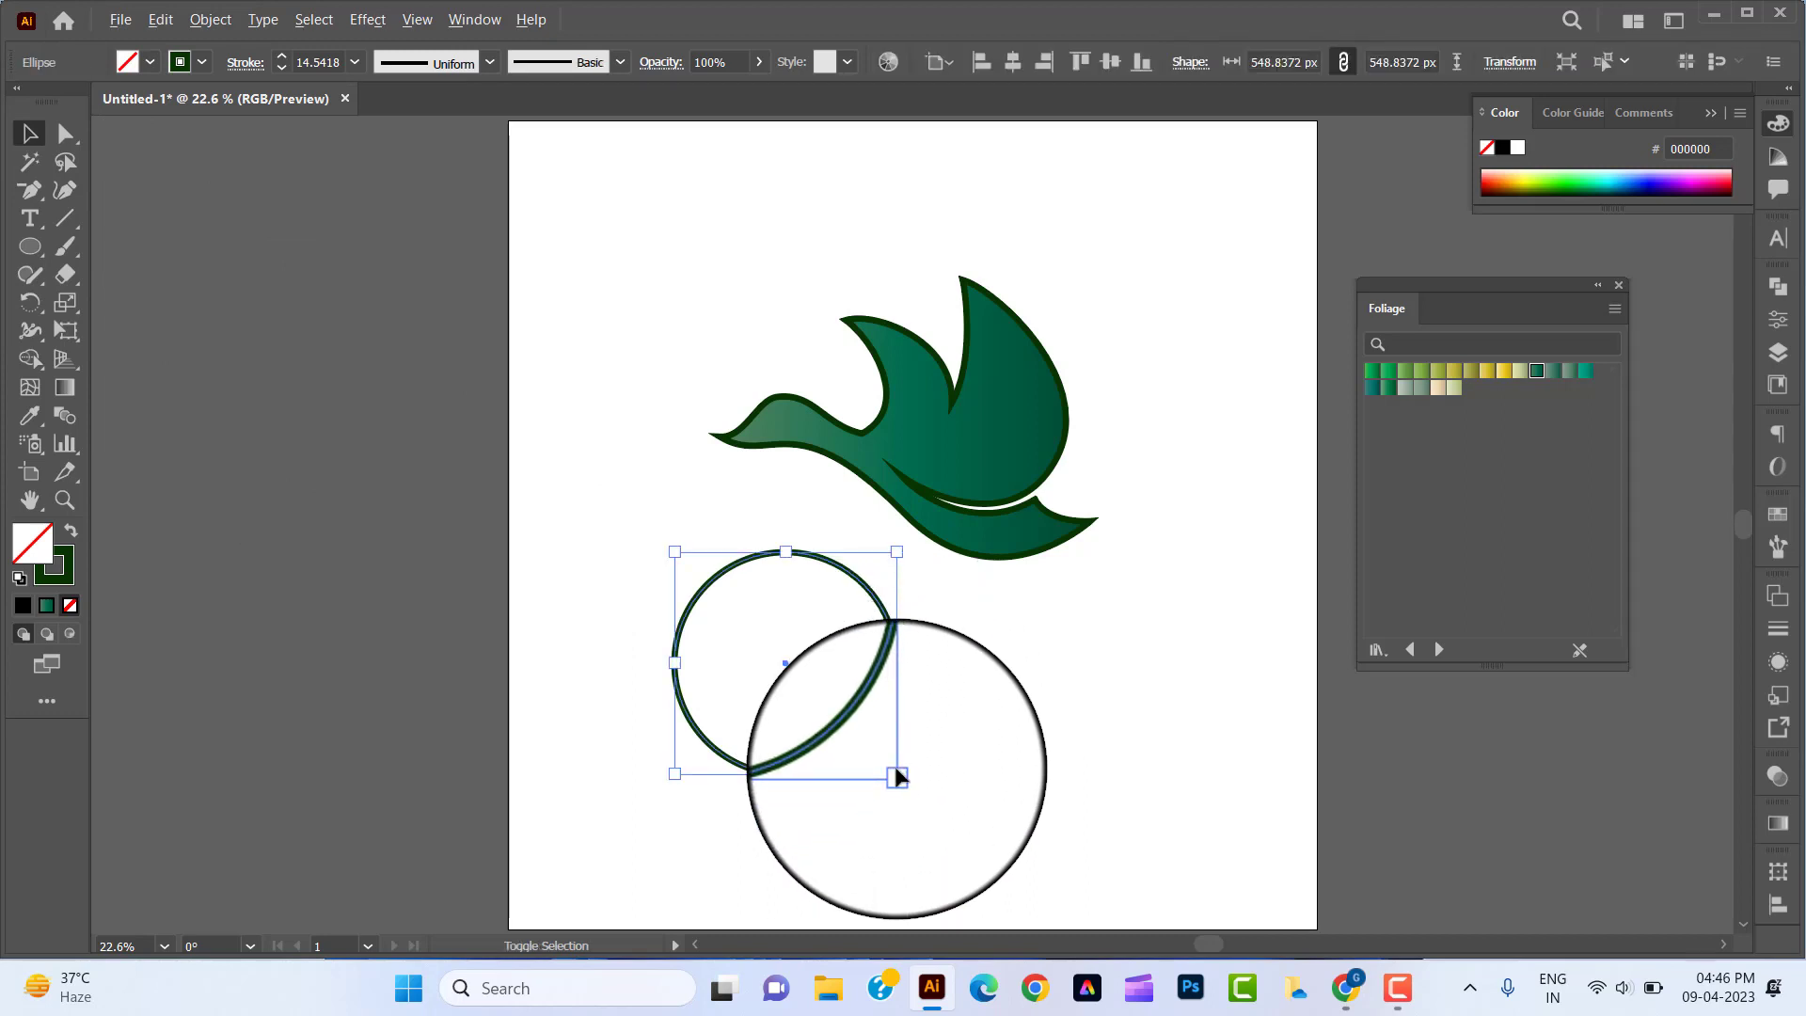
pyautogui.moveTo(894, 773)
pyautogui.mouseDown()
pyautogui.moveTo(919, 794)
pyautogui.moveTo(932, 700)
pyautogui.moveTo(1061, 543)
pyautogui.moveTo(1054, 523)
pyautogui.moveTo(1091, 580)
pyautogui.moveTo(1002, 578)
pyautogui.moveTo(969, 555)
pyautogui.moveTo(969, 516)
pyautogui.mouseUp()
pyautogui.moveTo(1091, 516); pyautogui.dragTo(1134, 428)
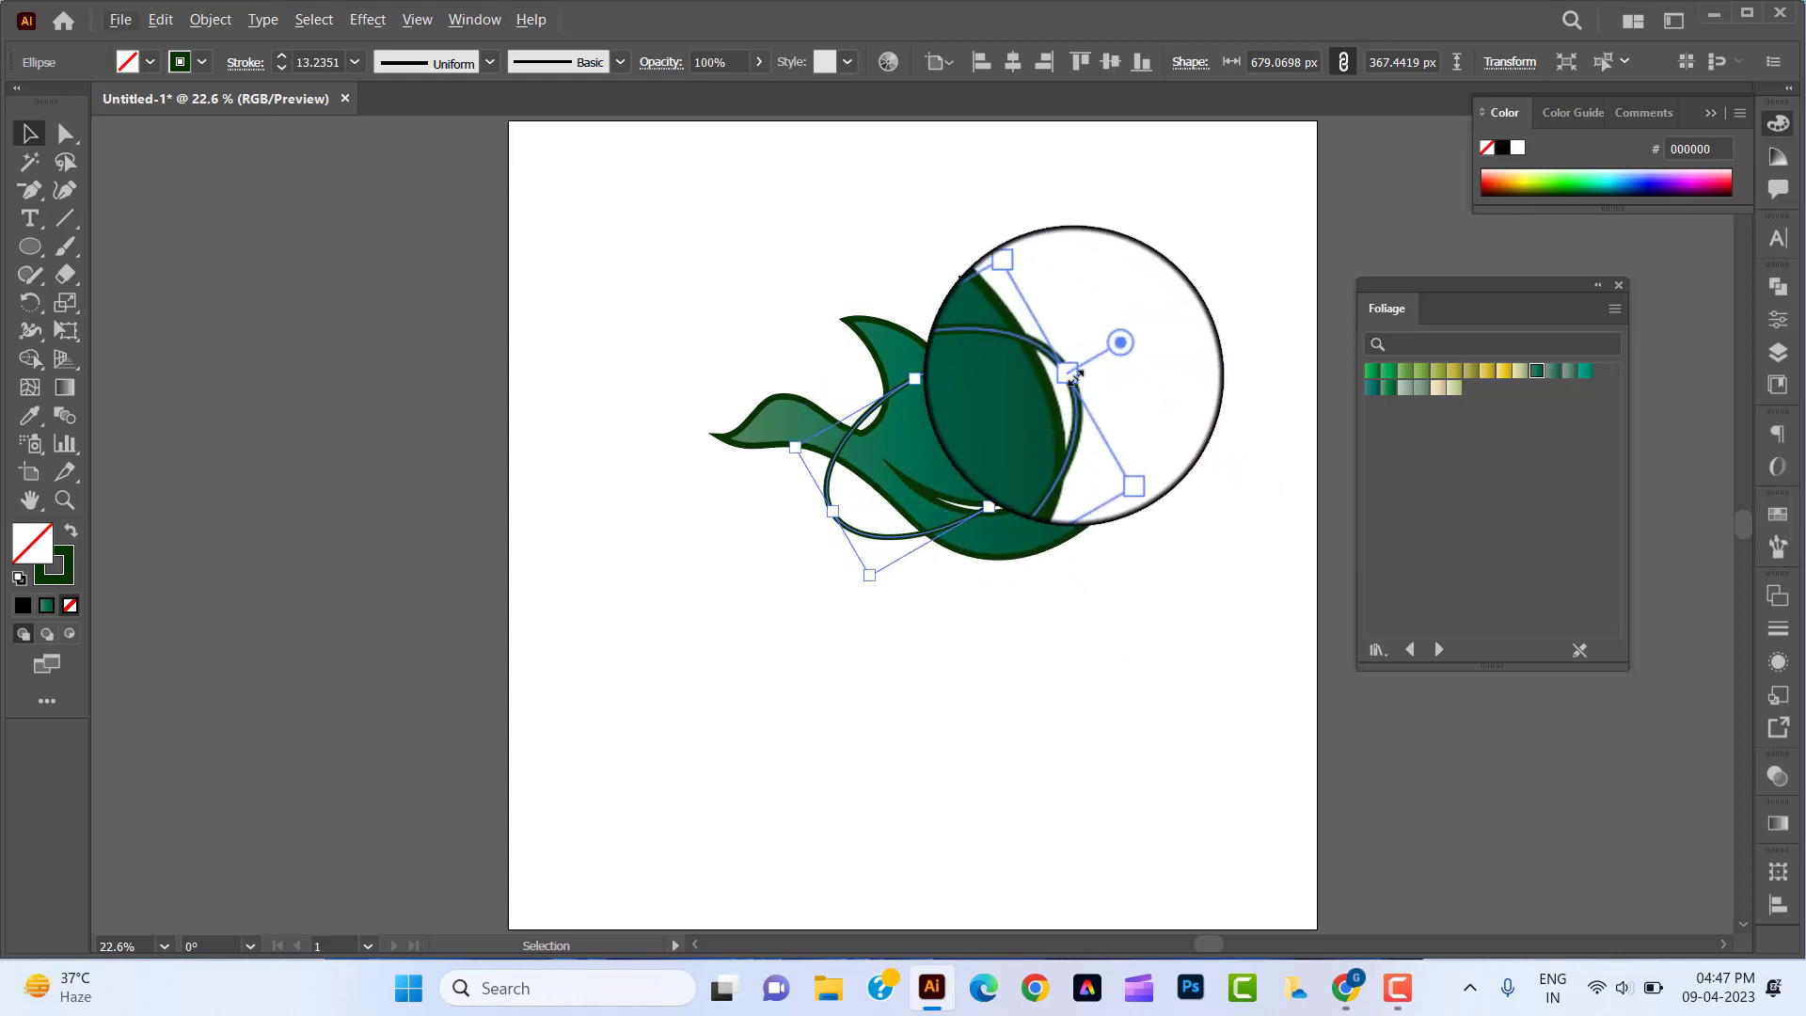
pyautogui.moveTo(1073, 374)
pyautogui.mouseDown()
pyautogui.moveTo(1133, 351)
pyautogui.moveTo(1162, 392)
pyautogui.mouseUp()
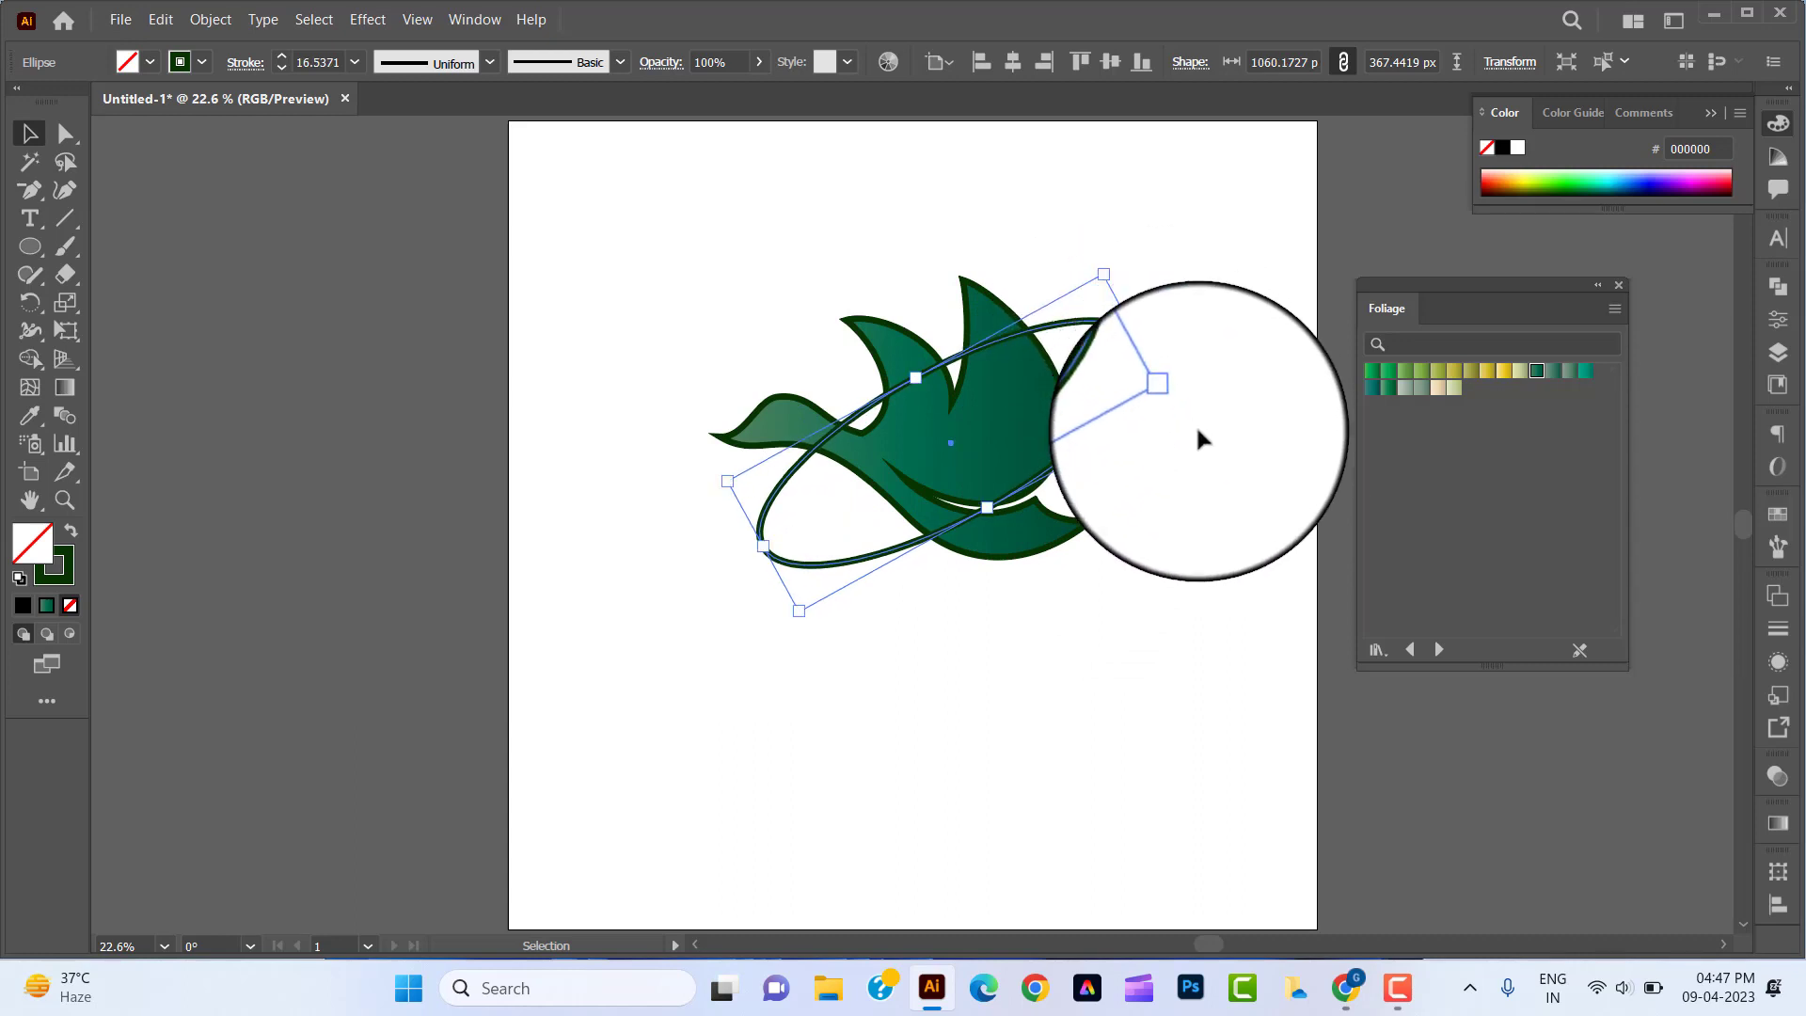
pyautogui.click(1194, 425)
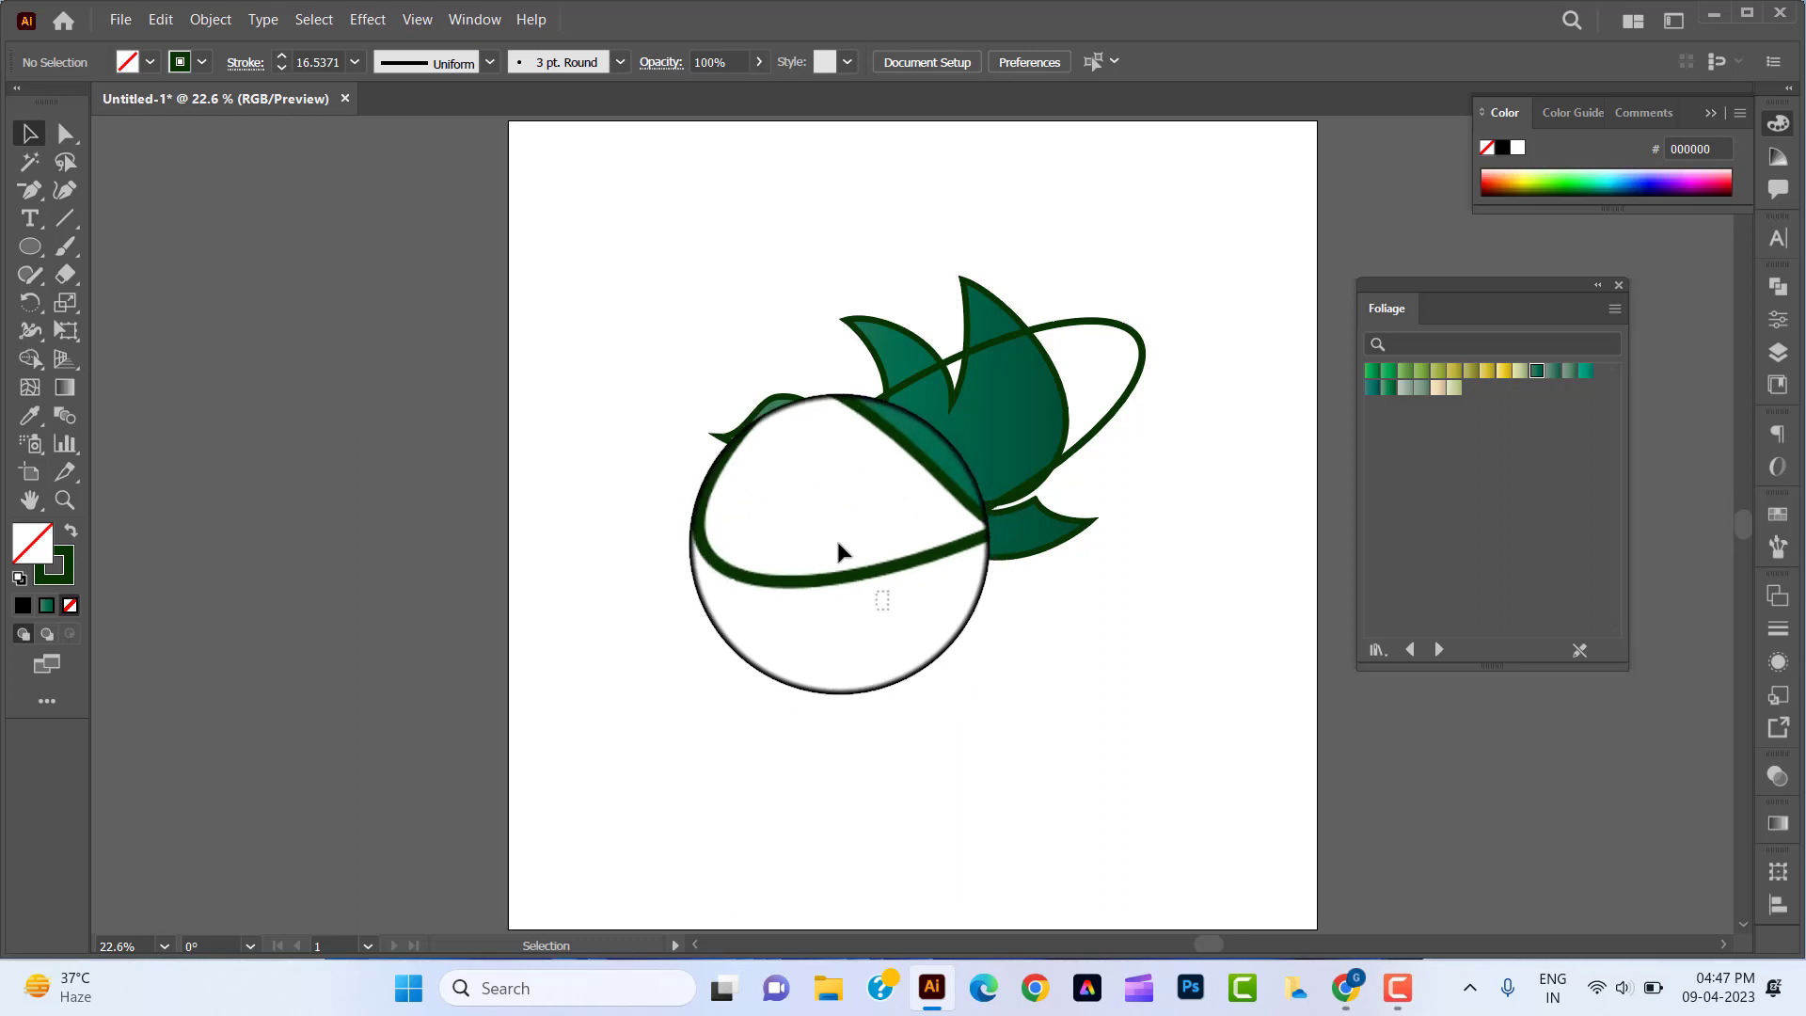
pyautogui.click(839, 557)
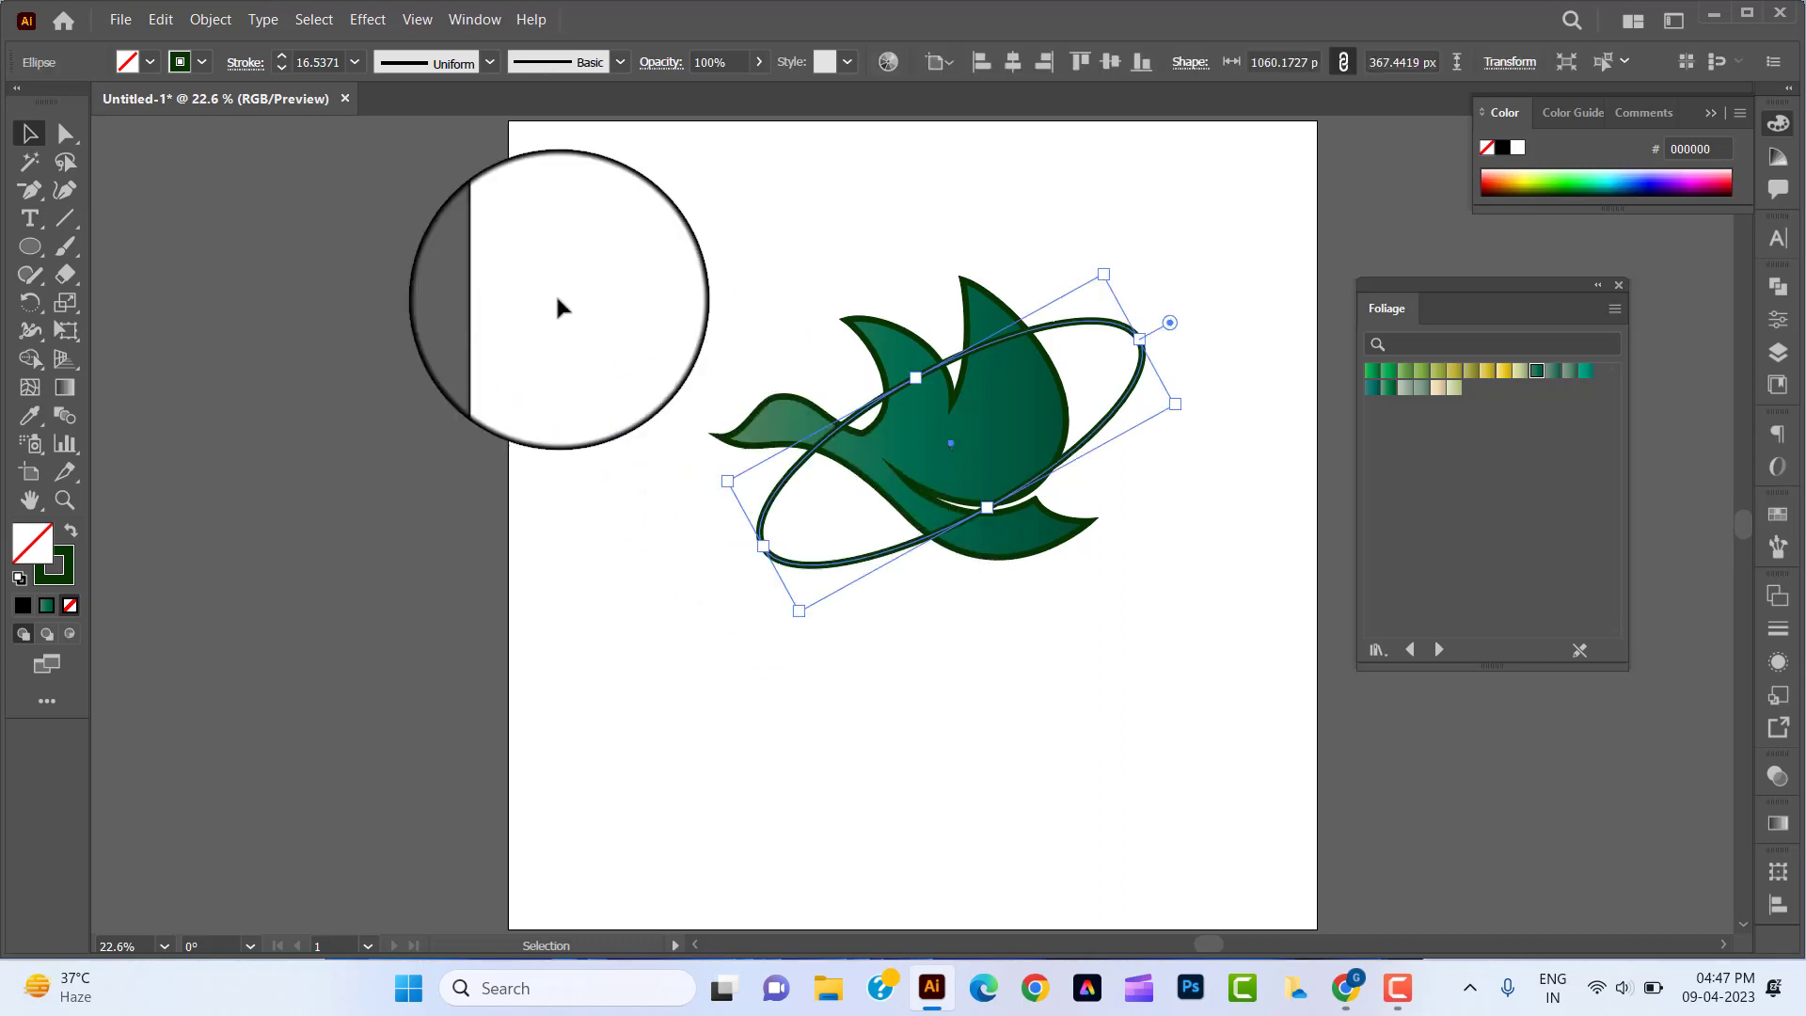
pyautogui.click(282, 58)
# Step: Cut the ellipse with the Scissors tool beside the rear wing and below the neck, and delete the segment crossing the bird's body
pyautogui.click(64, 501)
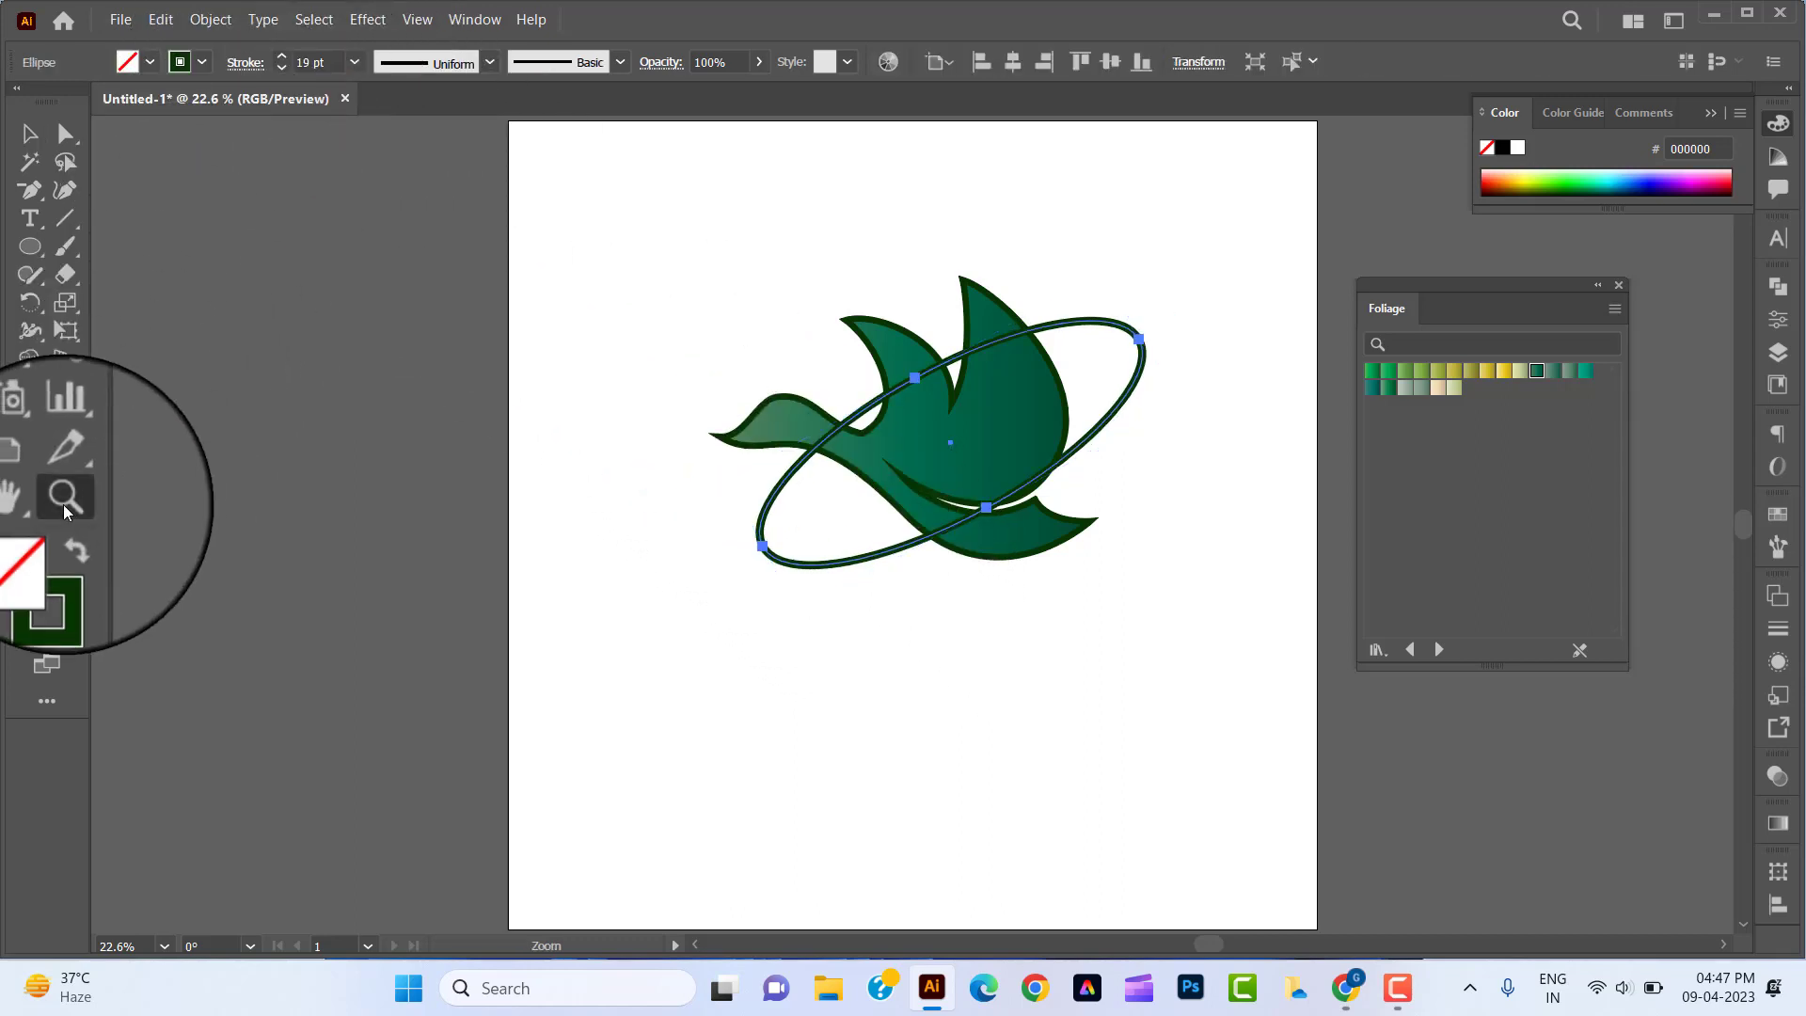
pyautogui.moveTo(894, 432); pyautogui.dragTo(835, 609)
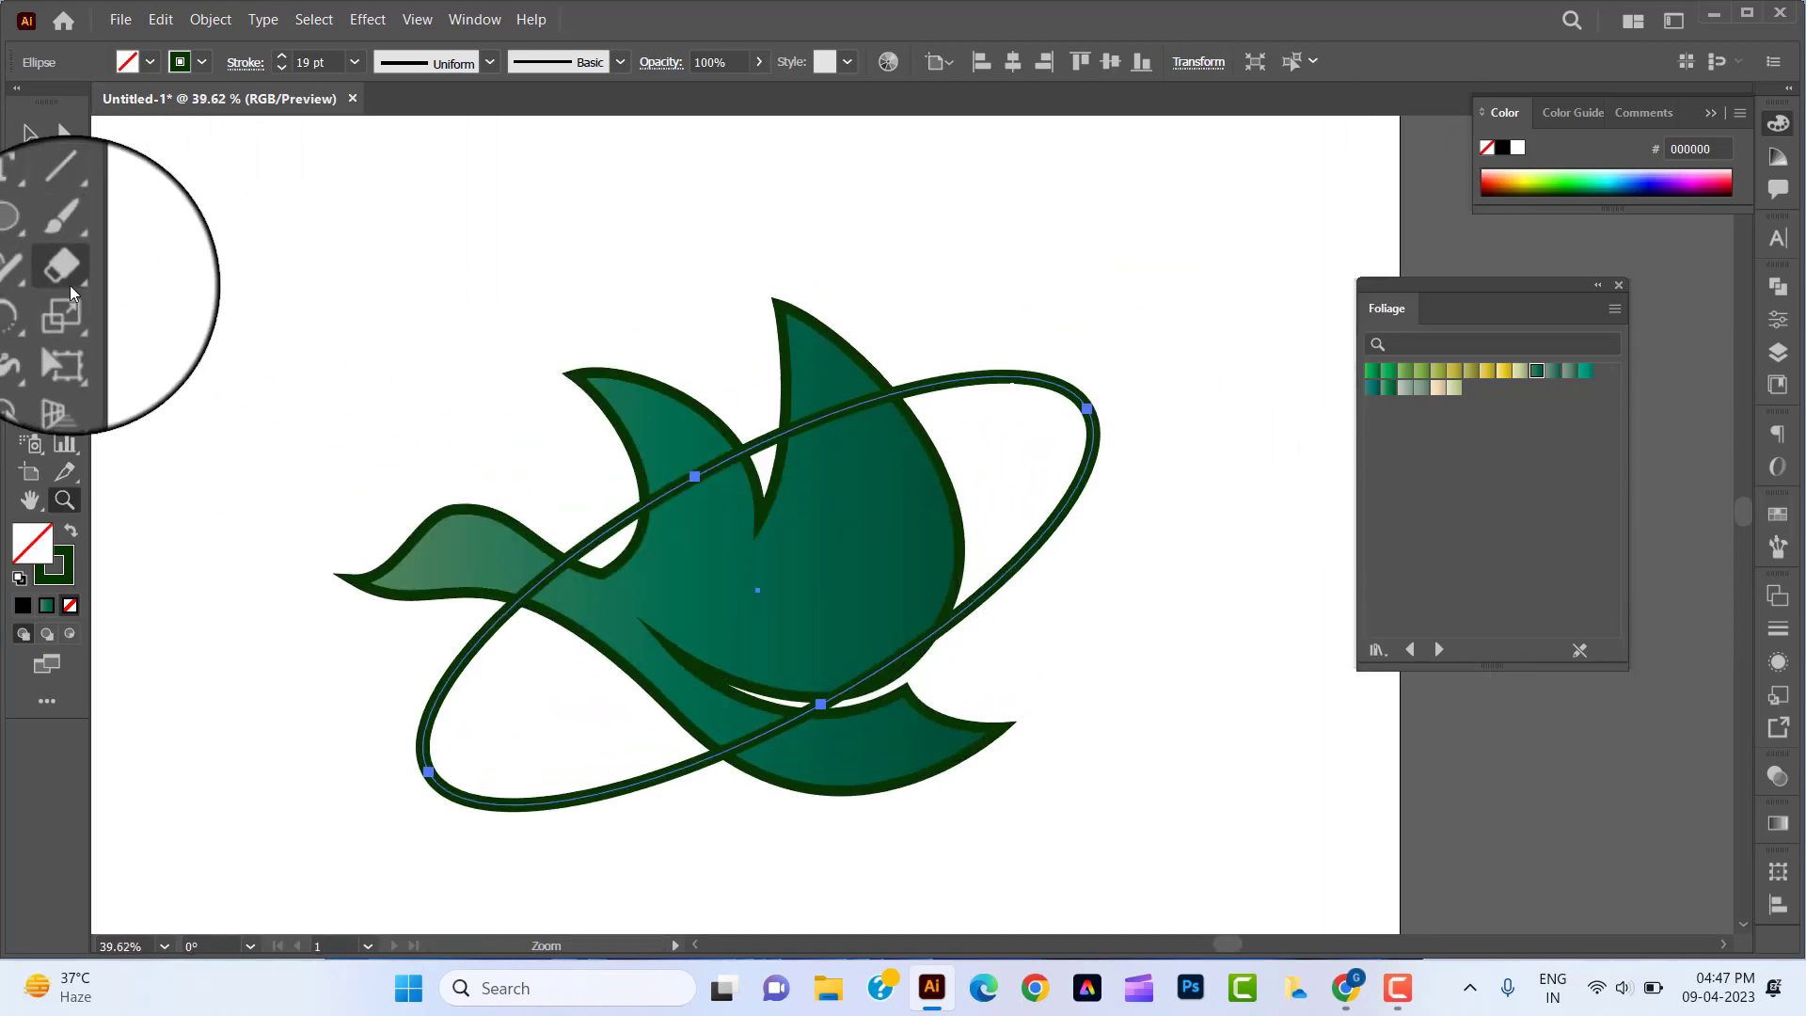
pyautogui.moveTo(69, 286); pyautogui.dragTo(118, 301)
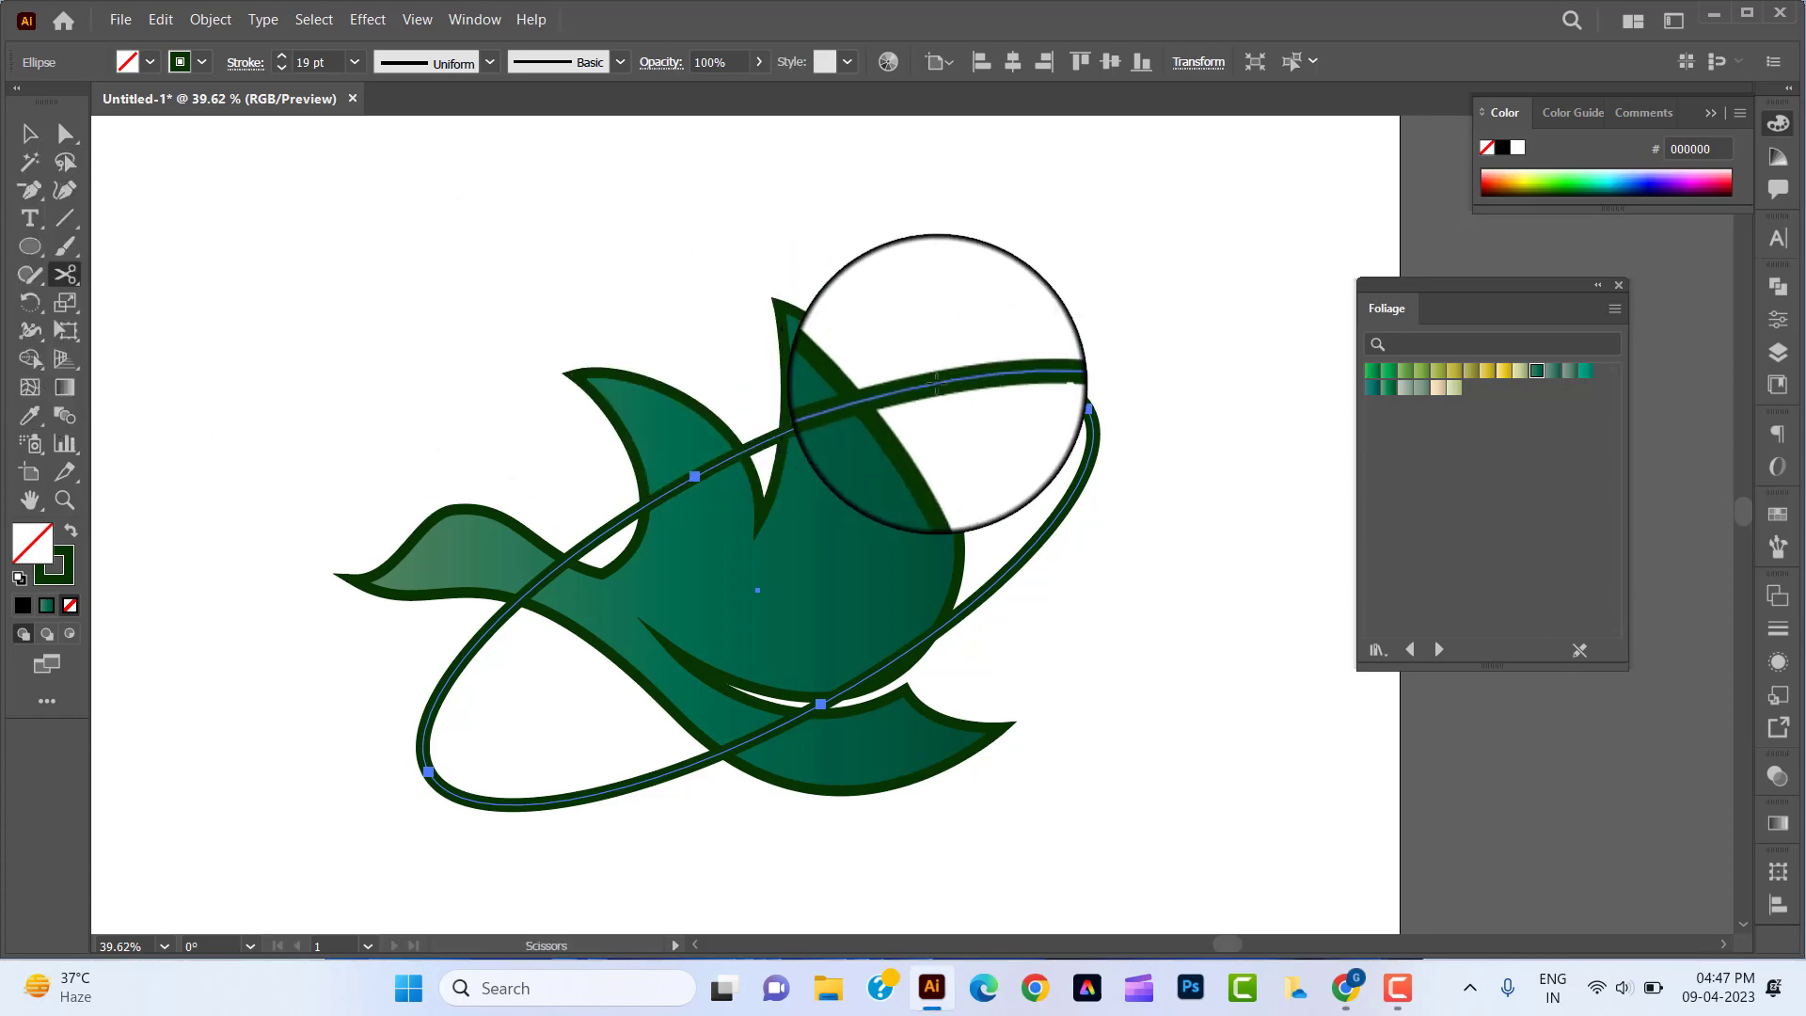
pyautogui.click(937, 382)
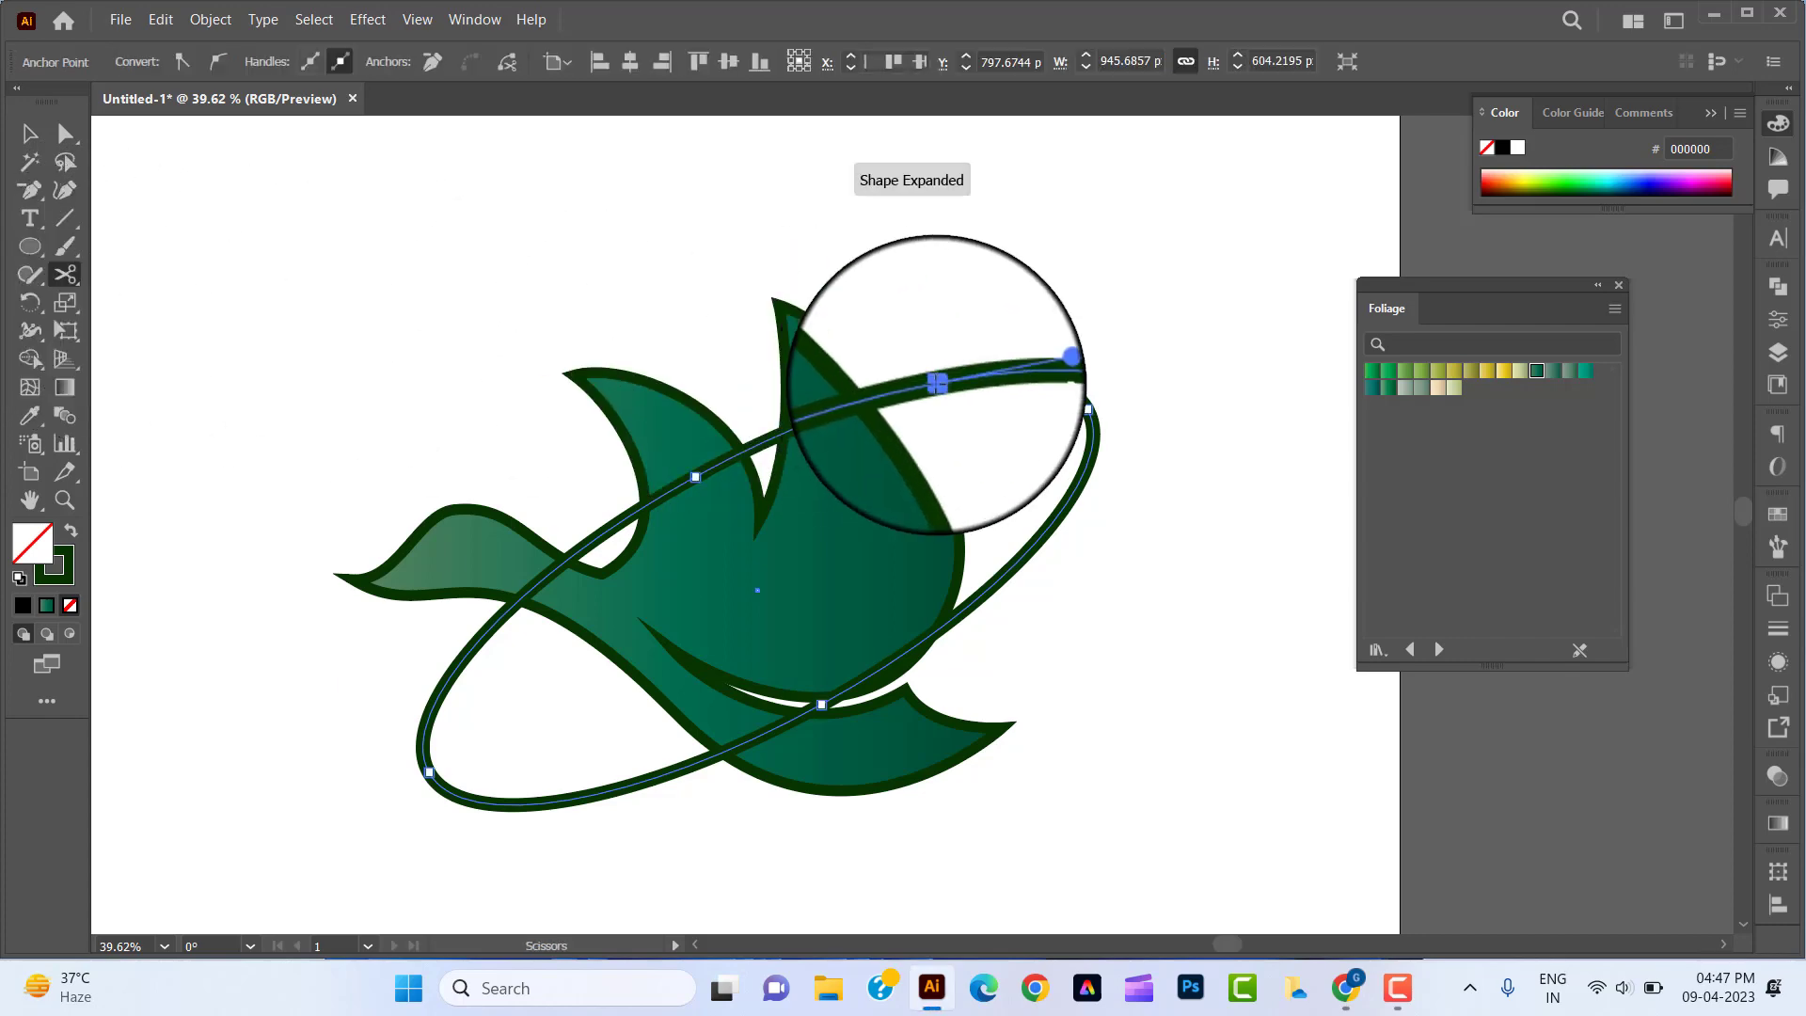
pyautogui.click(496, 623)
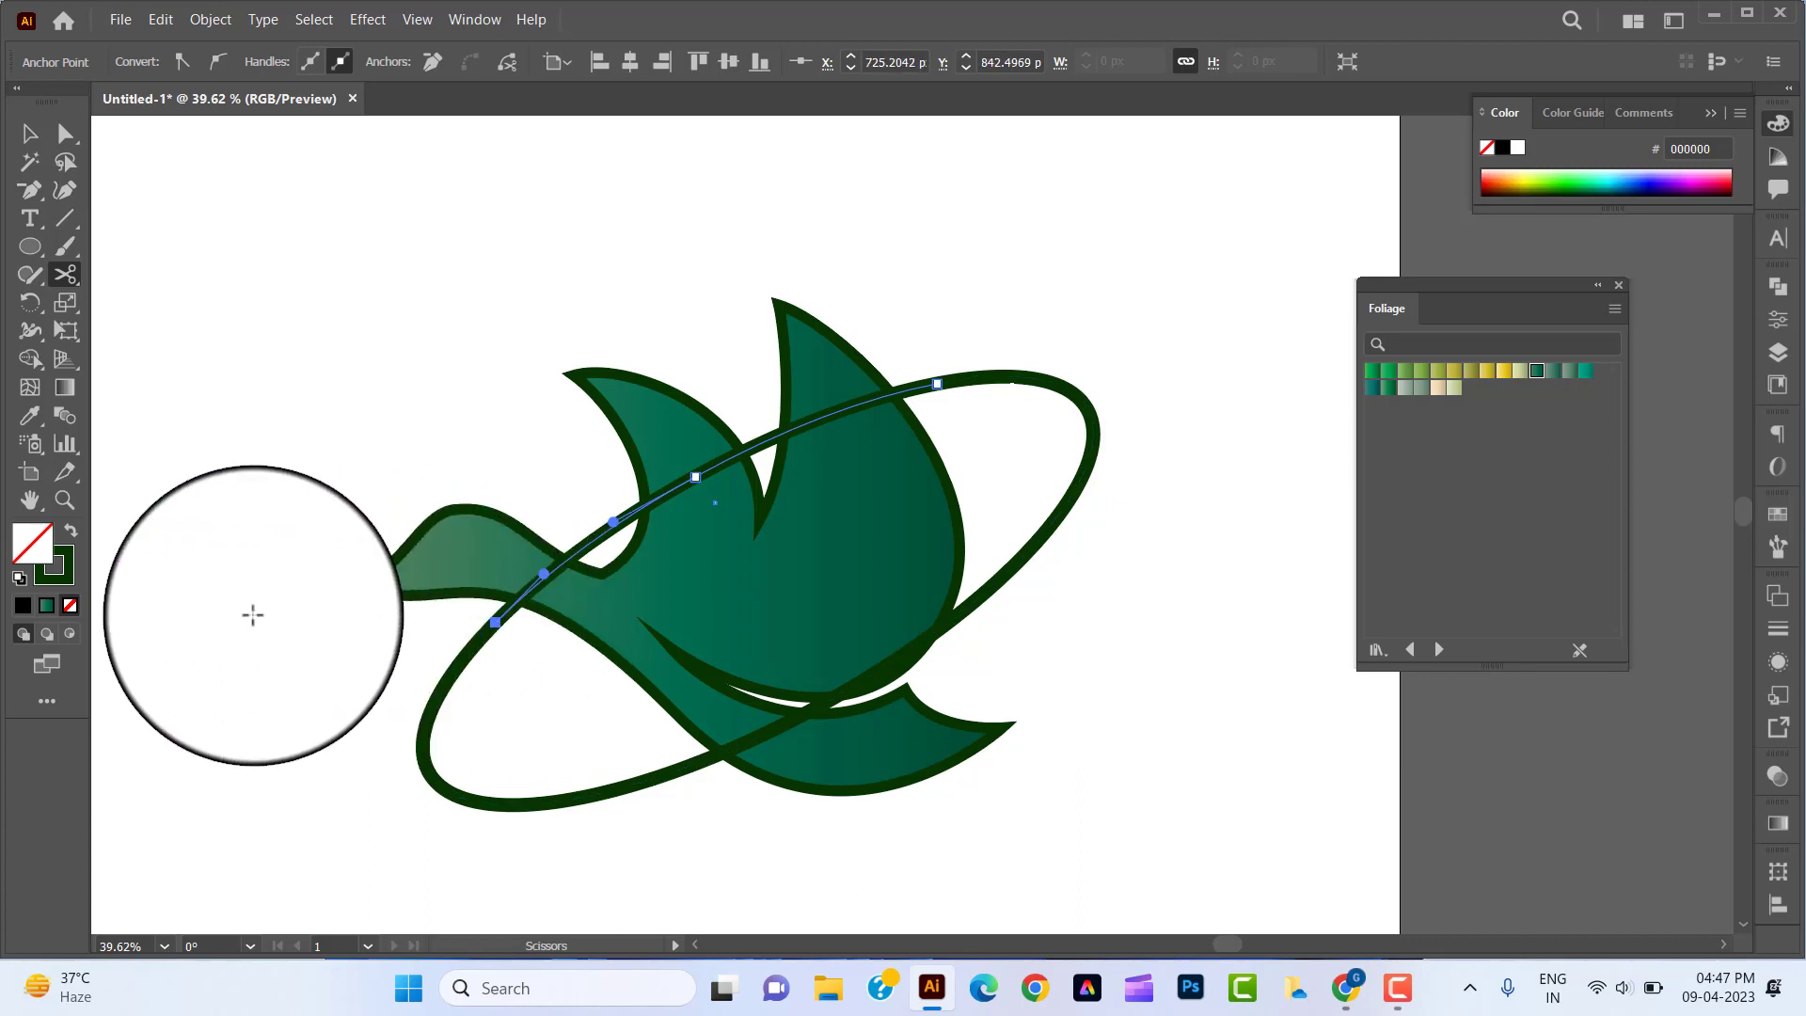
pyautogui.press('Delete')
pyautogui.press('Delete')
pyautogui.click(64, 133)
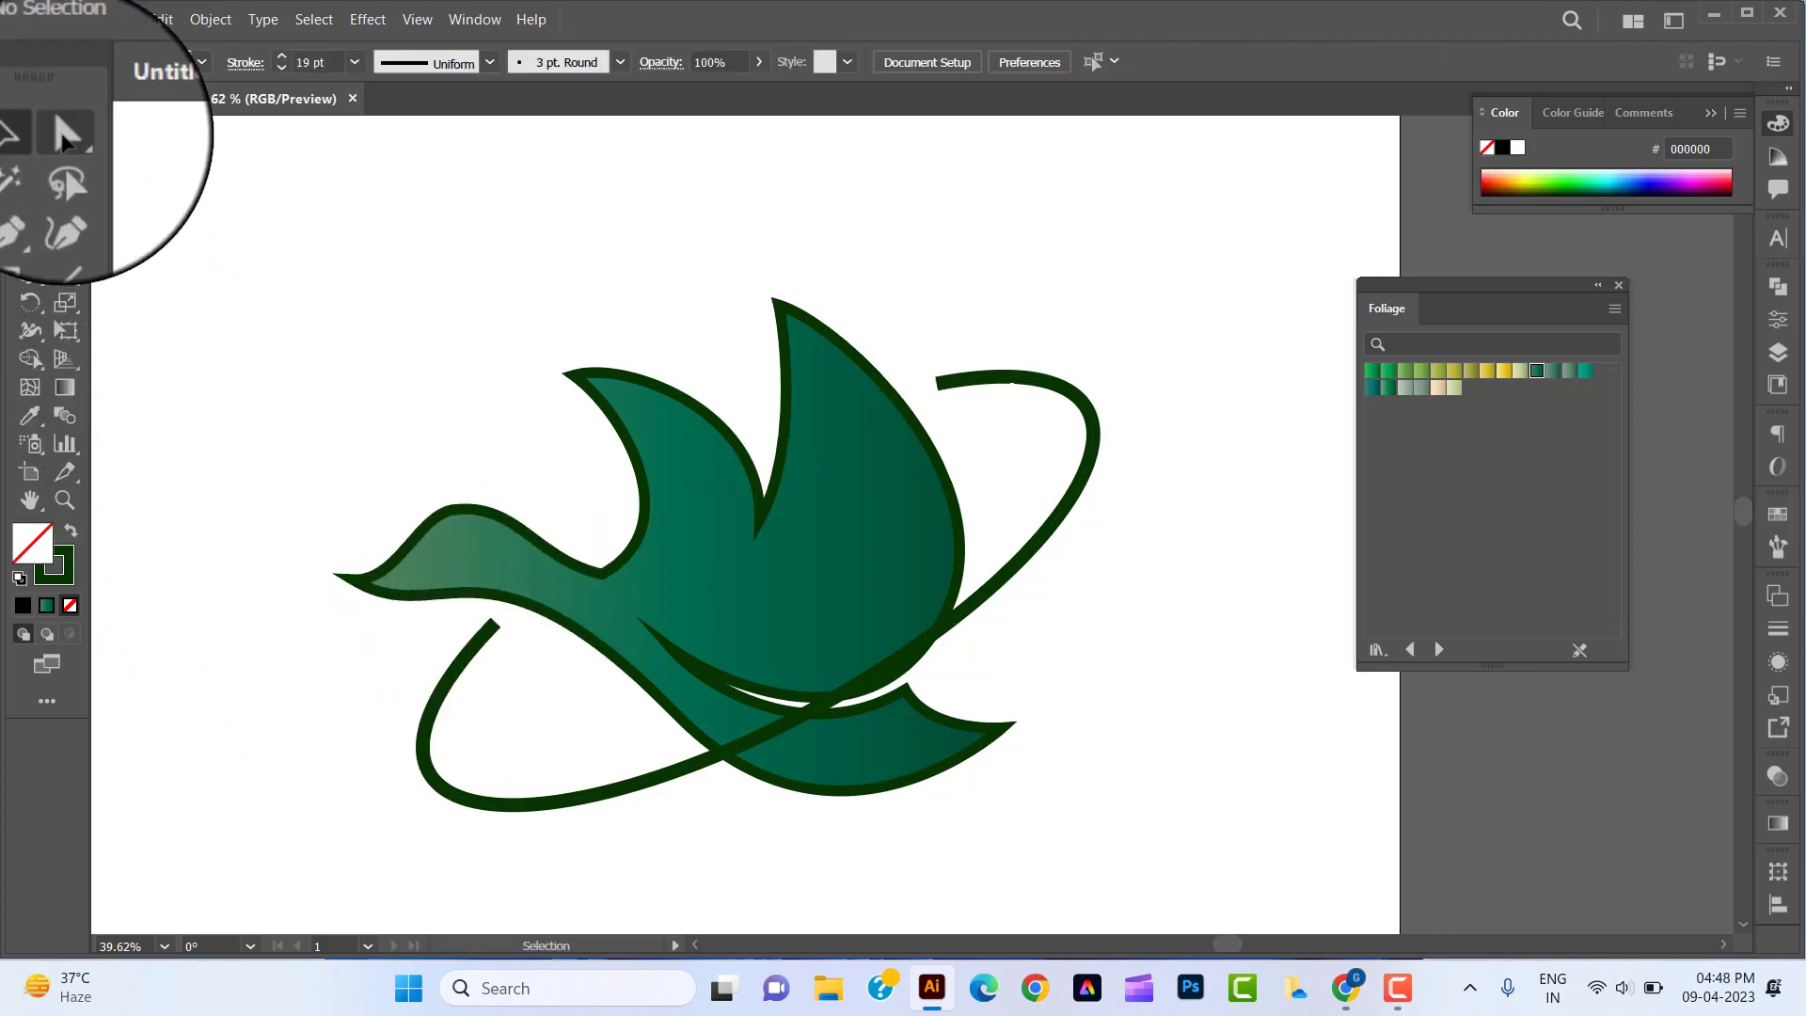
# Step: Apply the tapered width profile with pointed ends to the open ring, set its stroke to 45 pt, and deselect it
pyautogui.click(1007, 431)
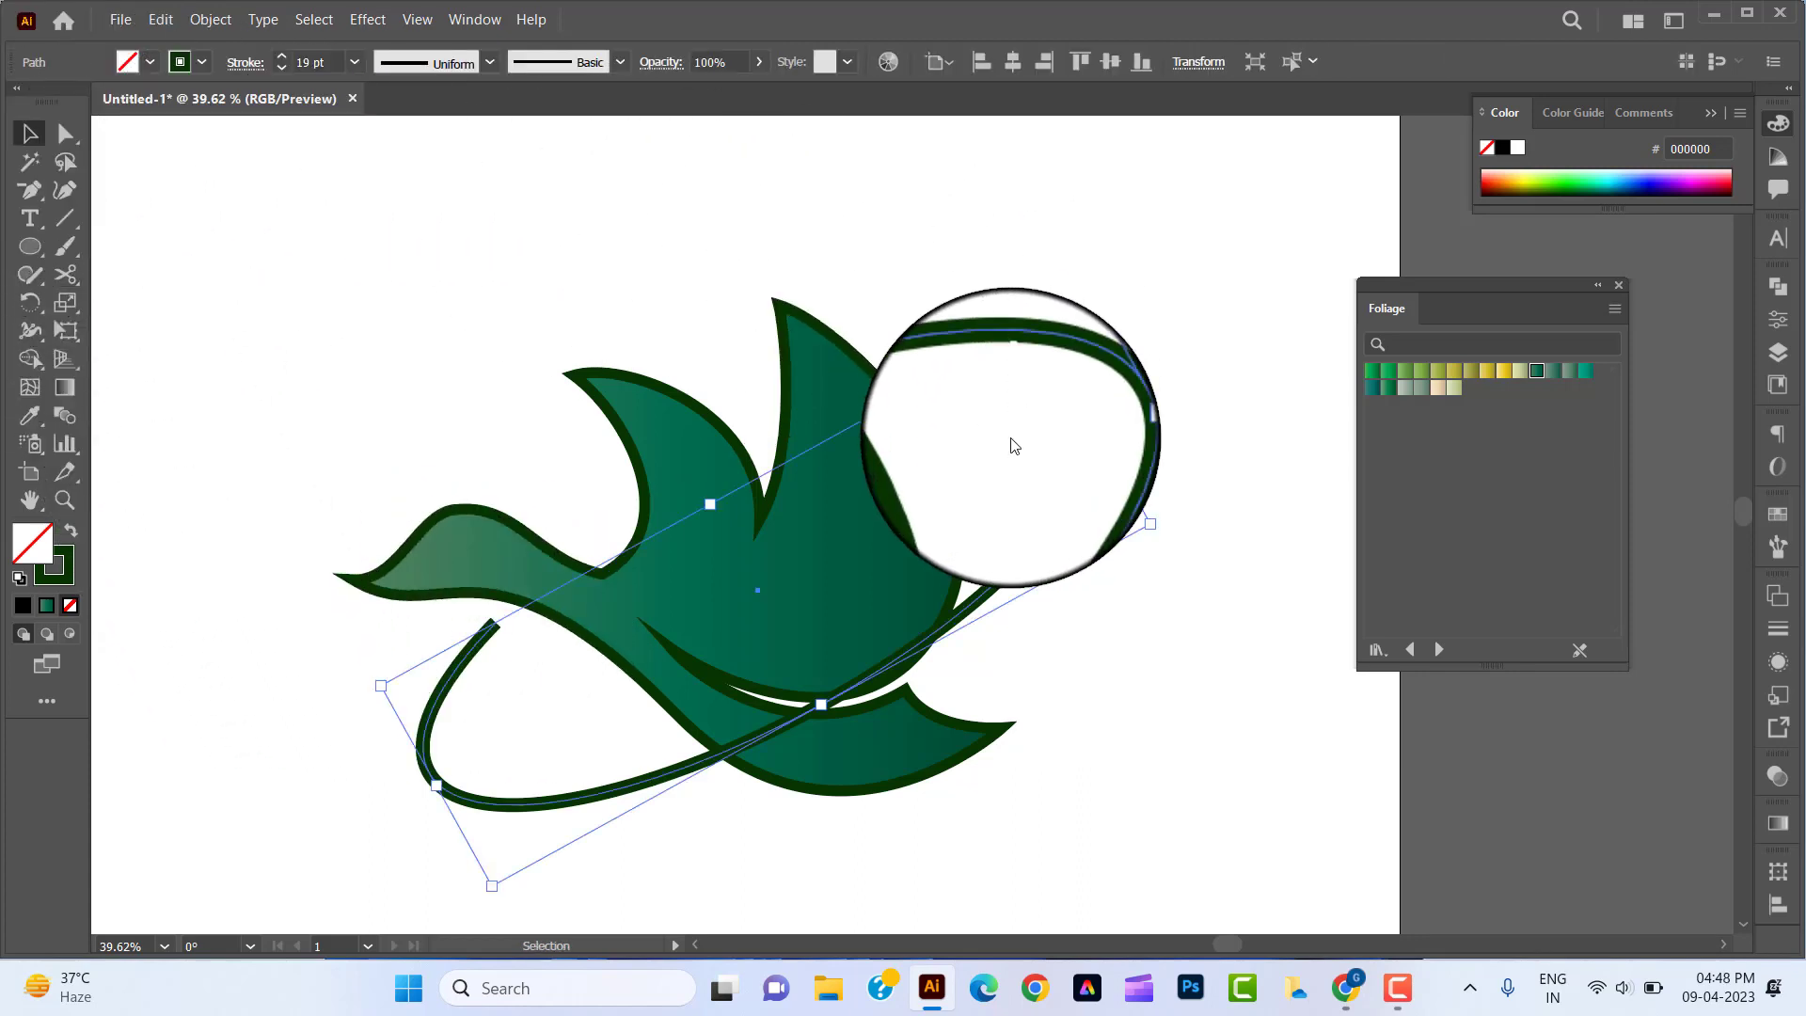
pyautogui.click(493, 58)
pyautogui.click(435, 150)
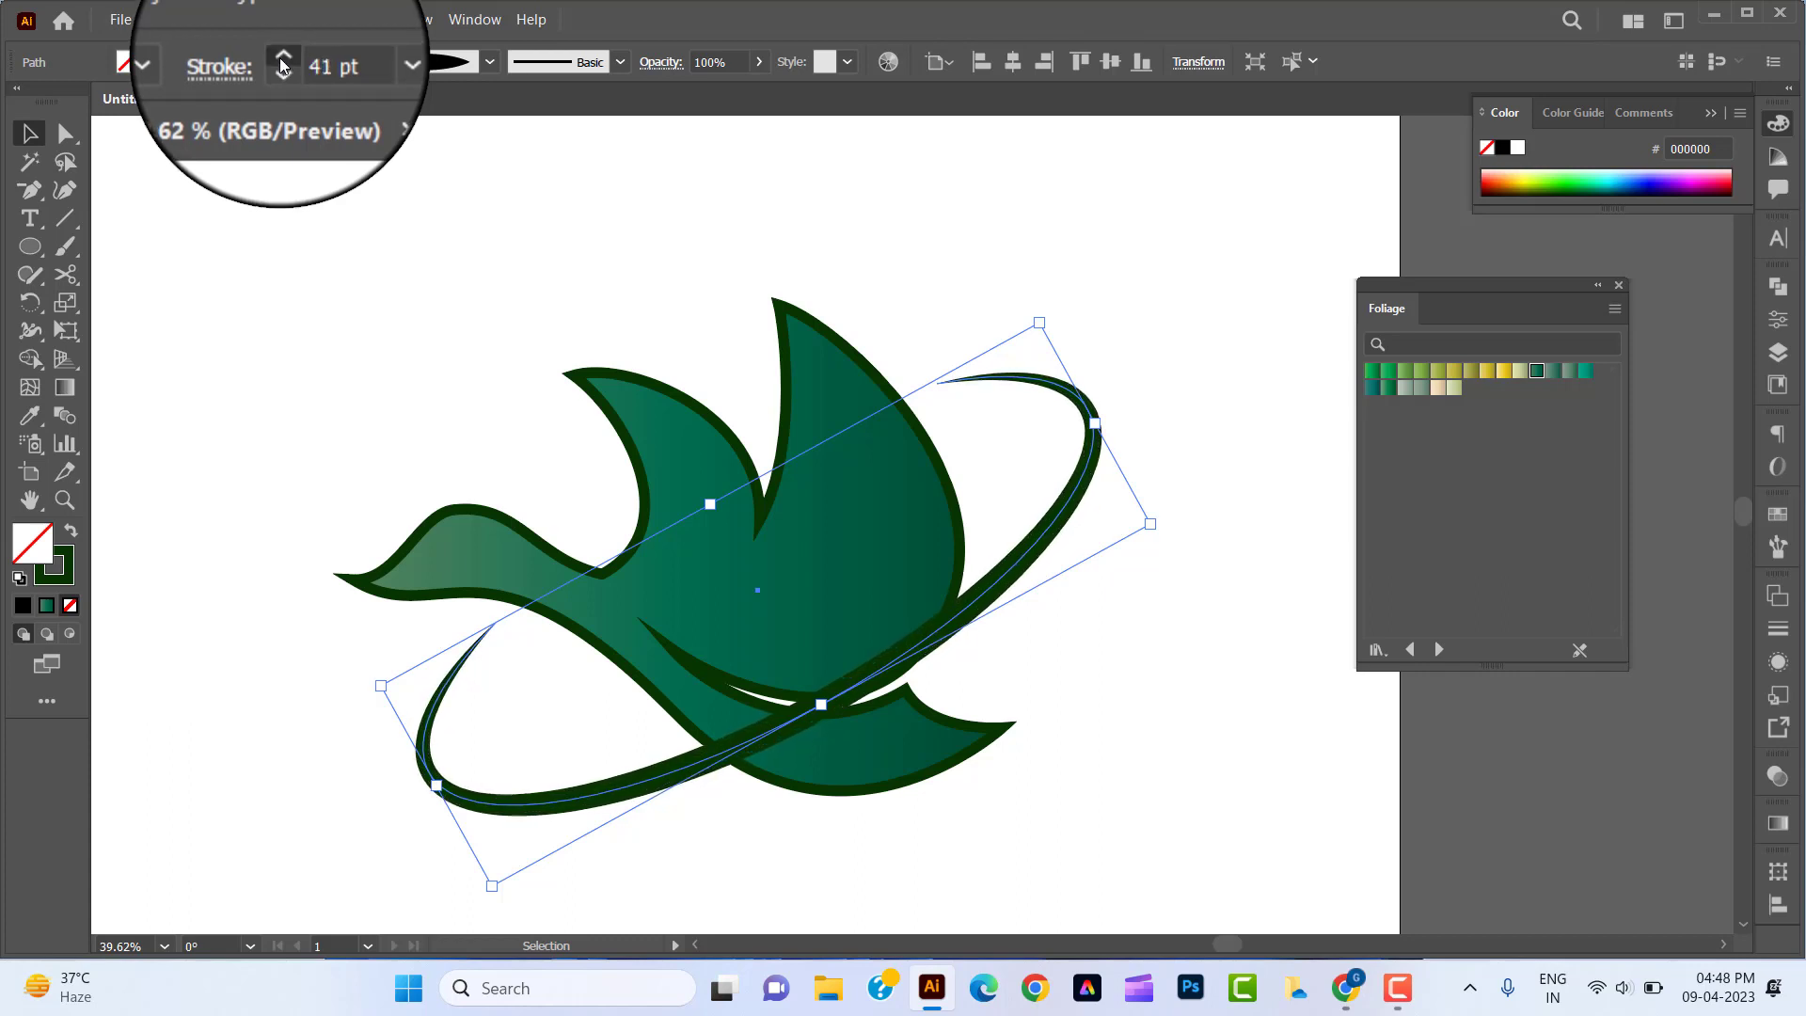
pyautogui.click(281, 57)
pyautogui.click(281, 57)
pyautogui.click(389, 273)
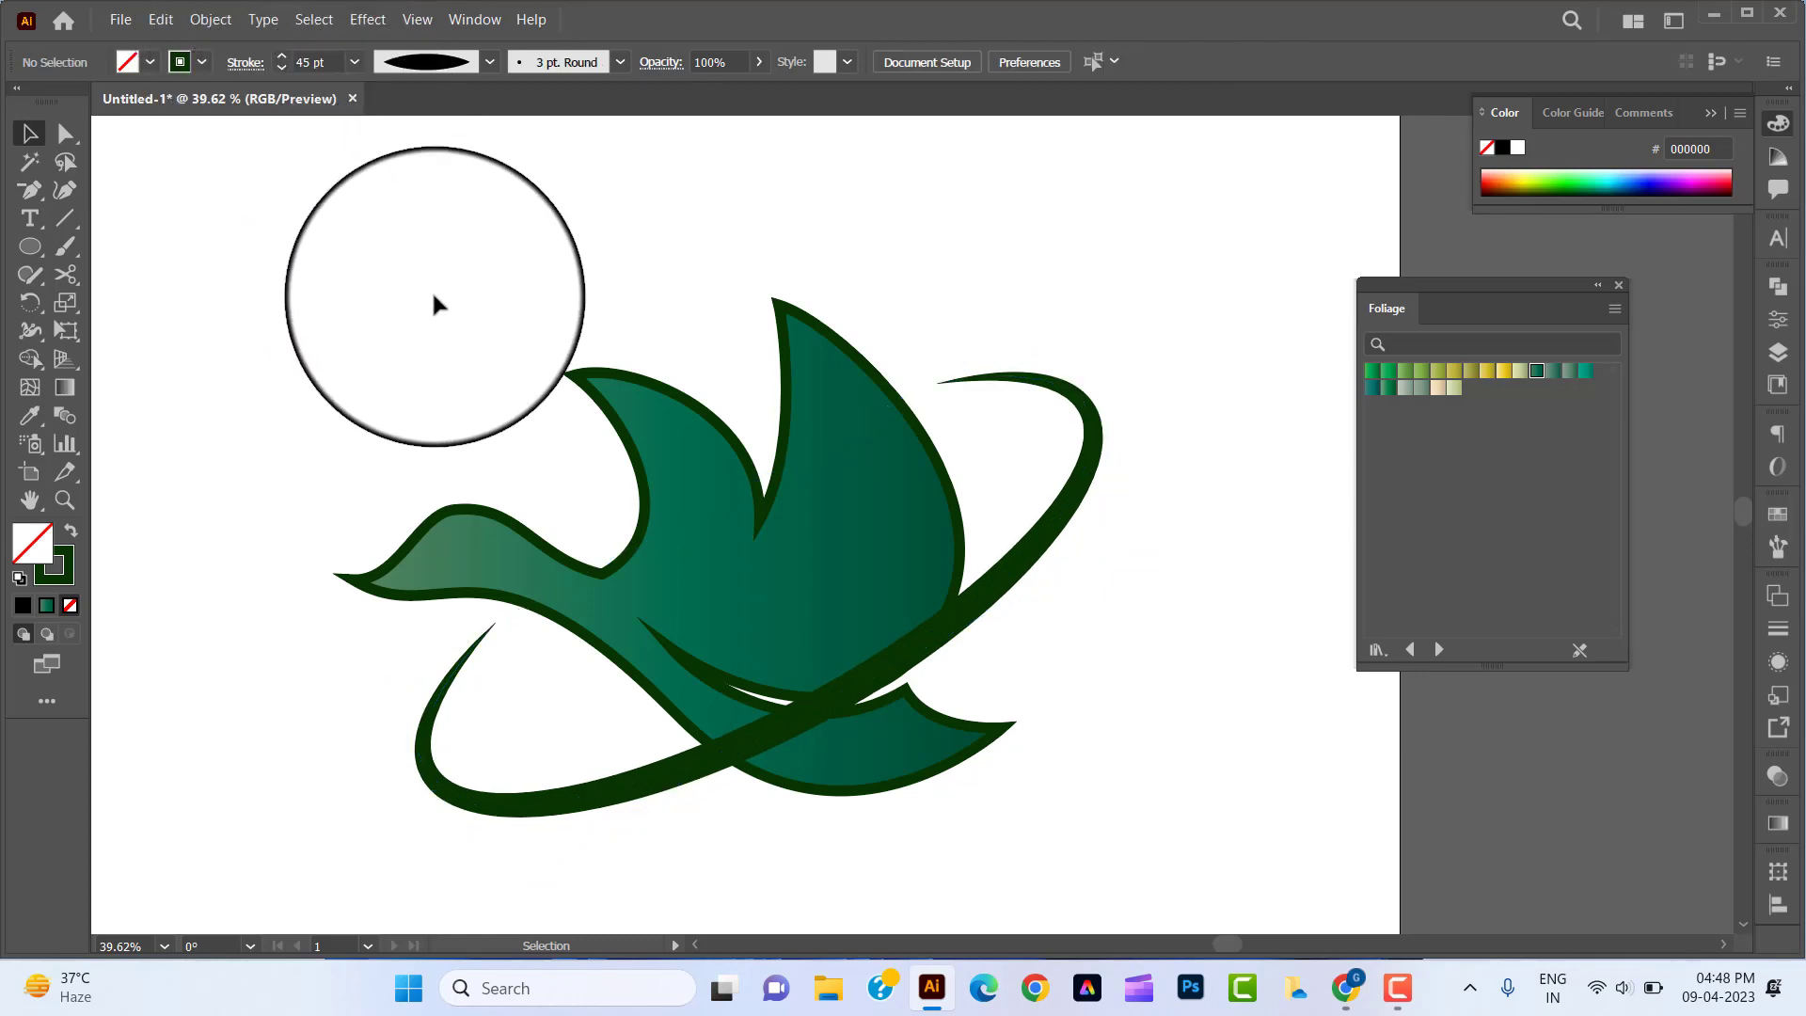
# Step: Narrow the tapered ring slightly, adjust its position across the bird's body, and deselect it
pyautogui.moveTo(1136, 658); pyautogui.dragTo(1165, 653)
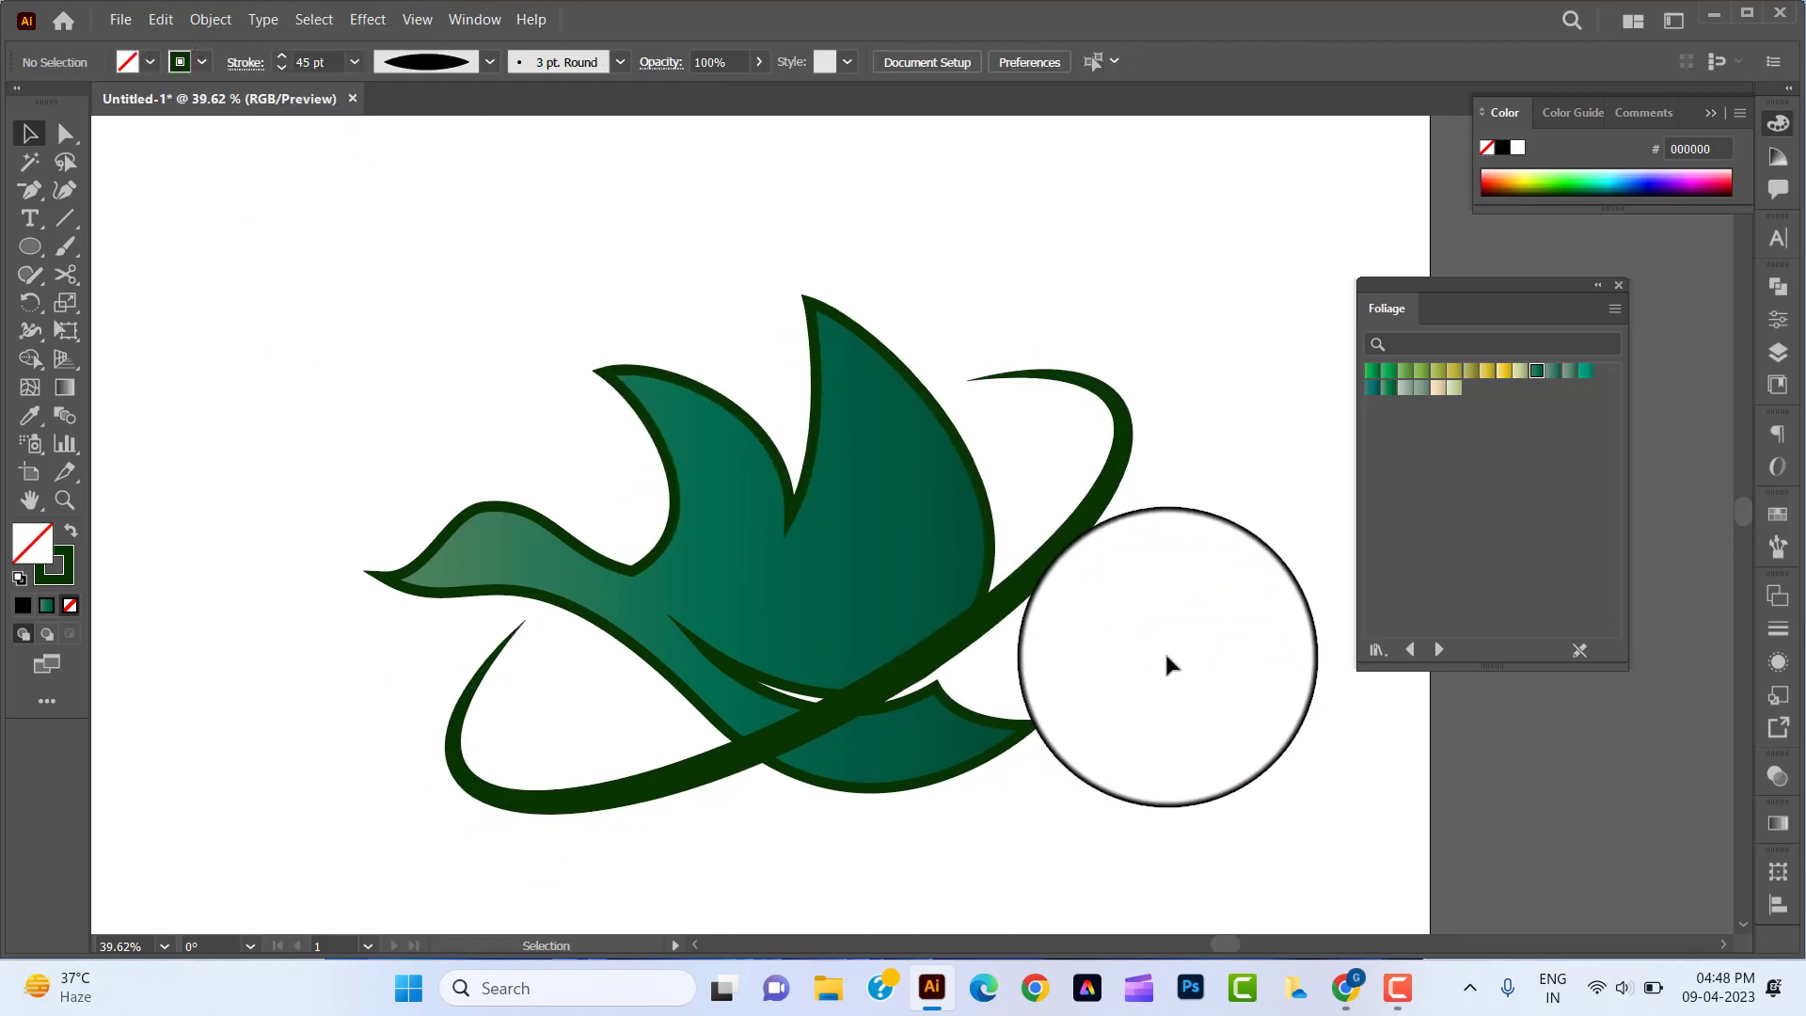
pyautogui.moveTo(1098, 634); pyautogui.dragTo(987, 484)
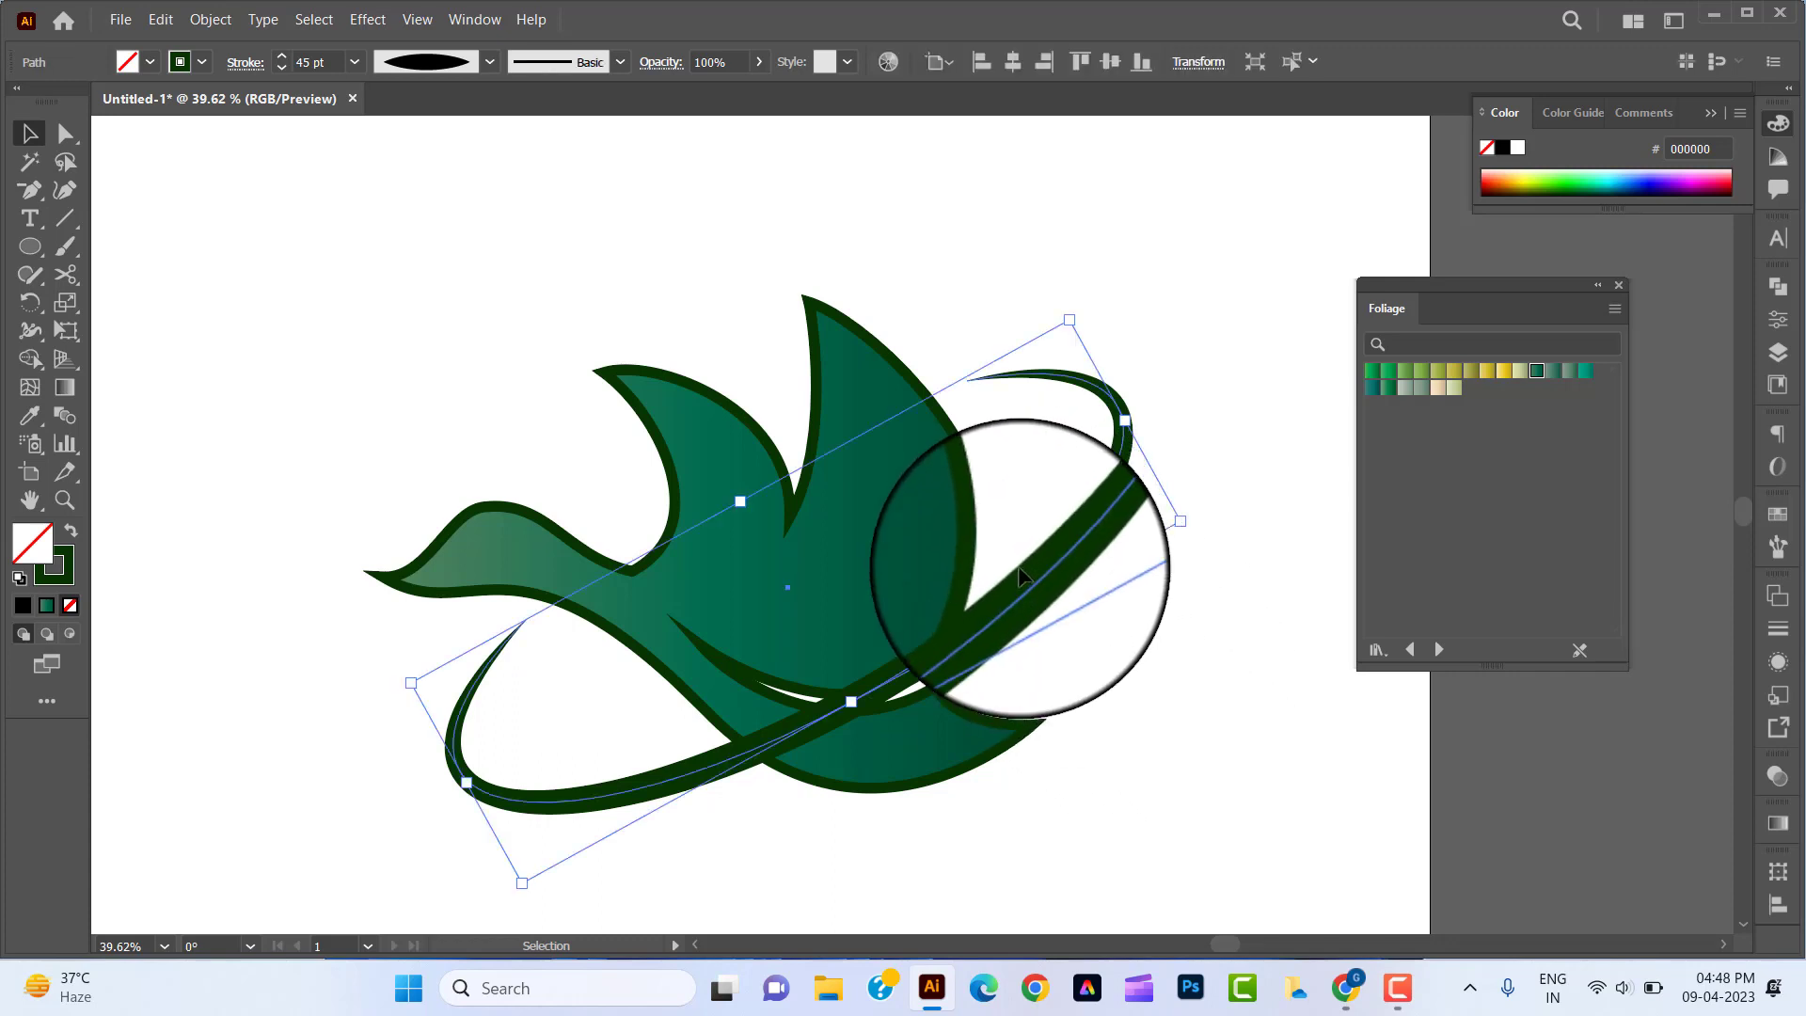
pyautogui.moveTo(852, 707); pyautogui.dragTo(830, 682)
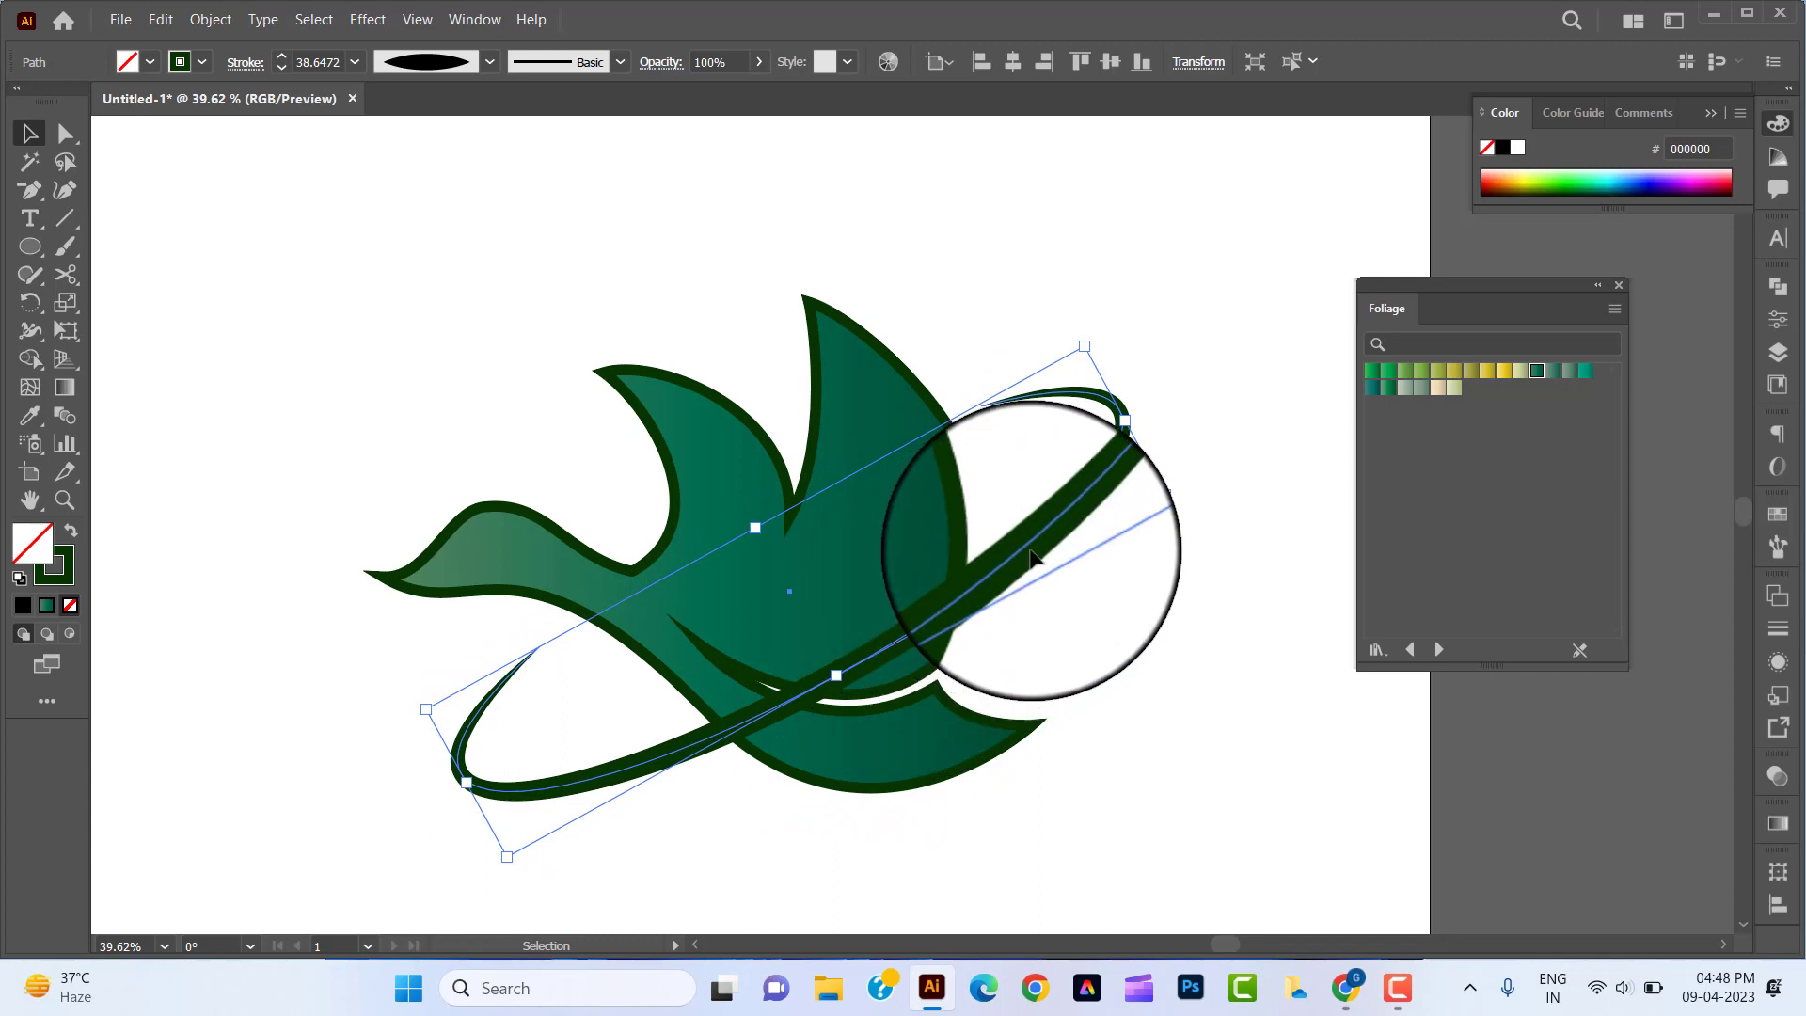
pyautogui.moveTo(1032, 556); pyautogui.dragTo(1034, 558)
pyautogui.click(1147, 701)
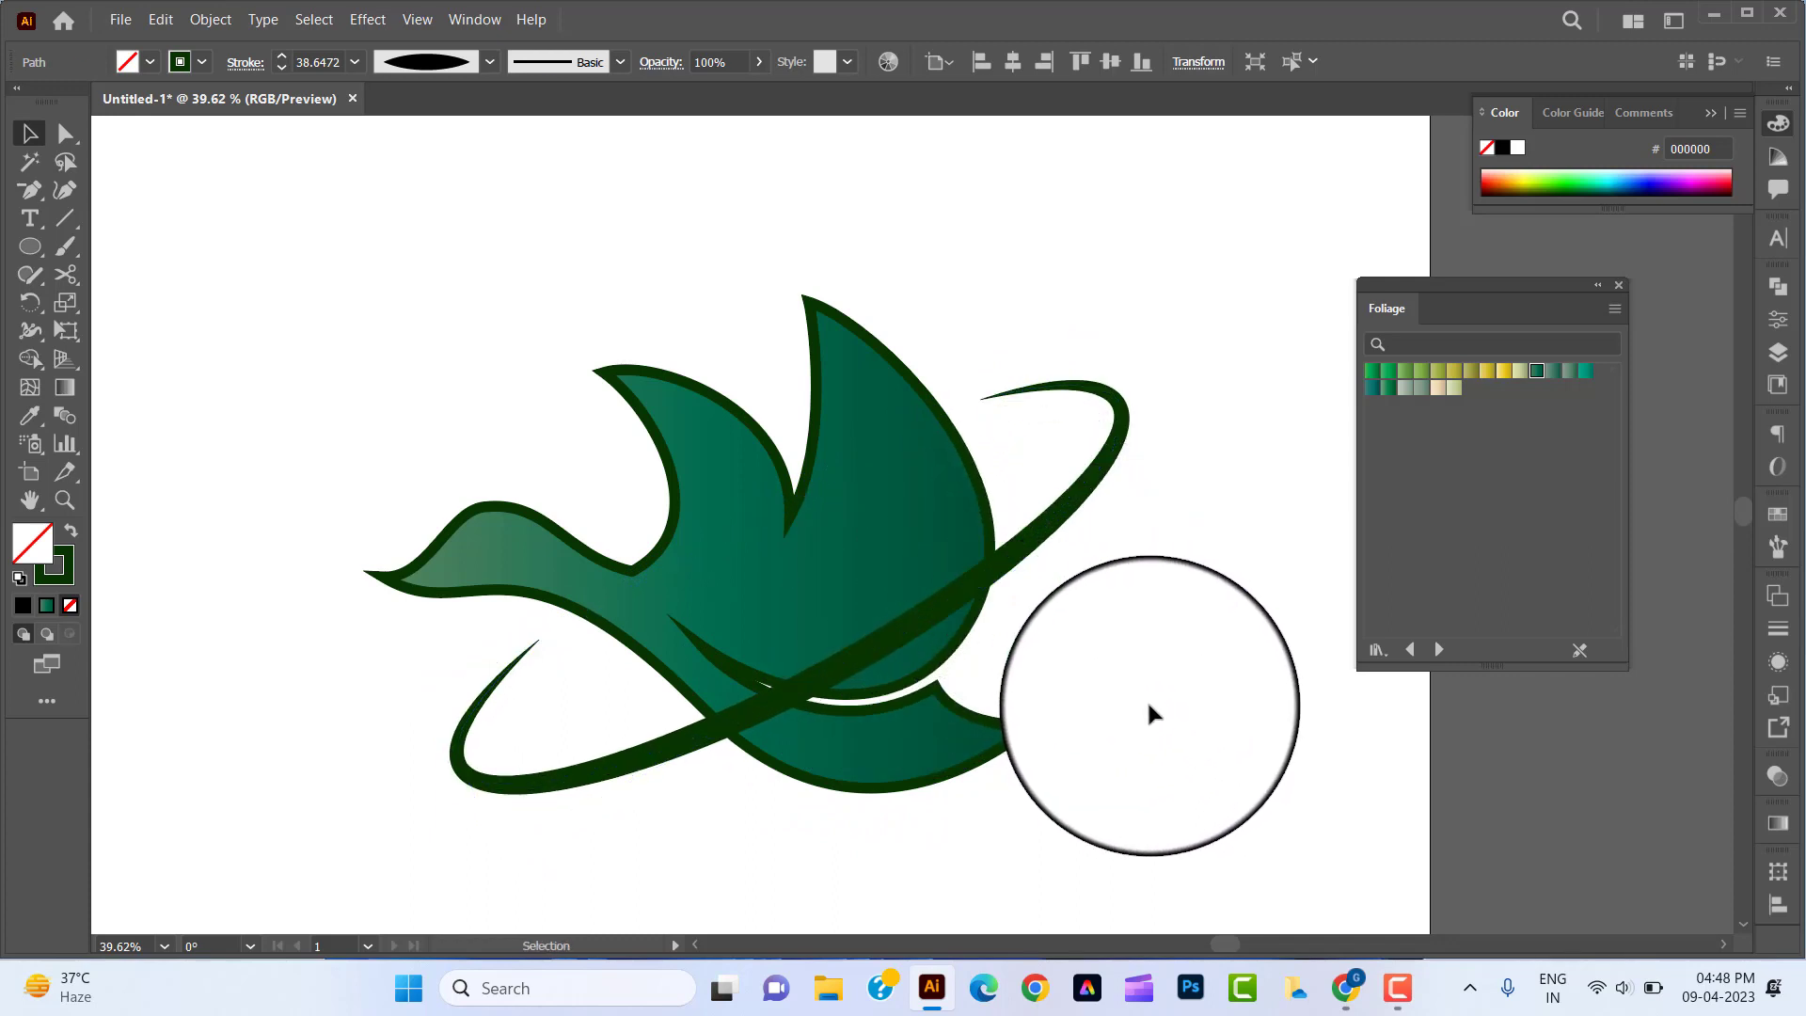
# Step: Set the tapered ring's stroke to 43 pt and deselect it
pyautogui.click(1048, 474)
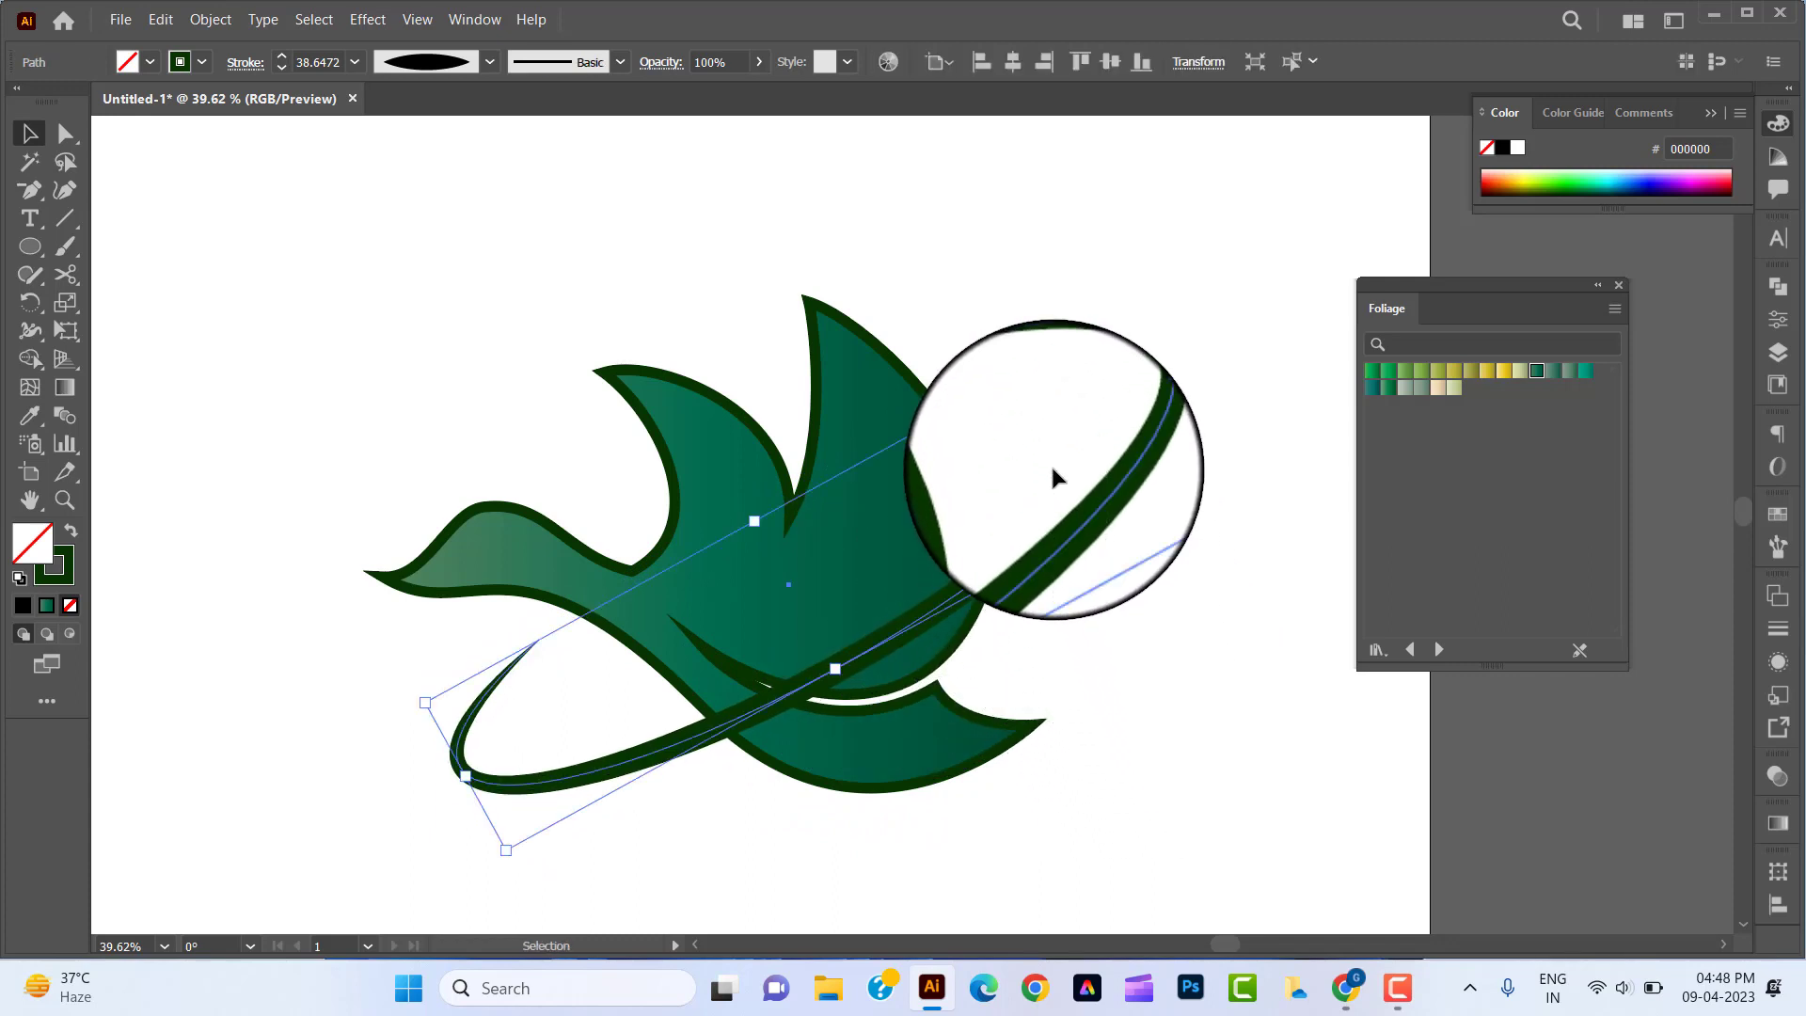
pyautogui.click(284, 58)
pyautogui.click(284, 58)
pyautogui.click(274, 282)
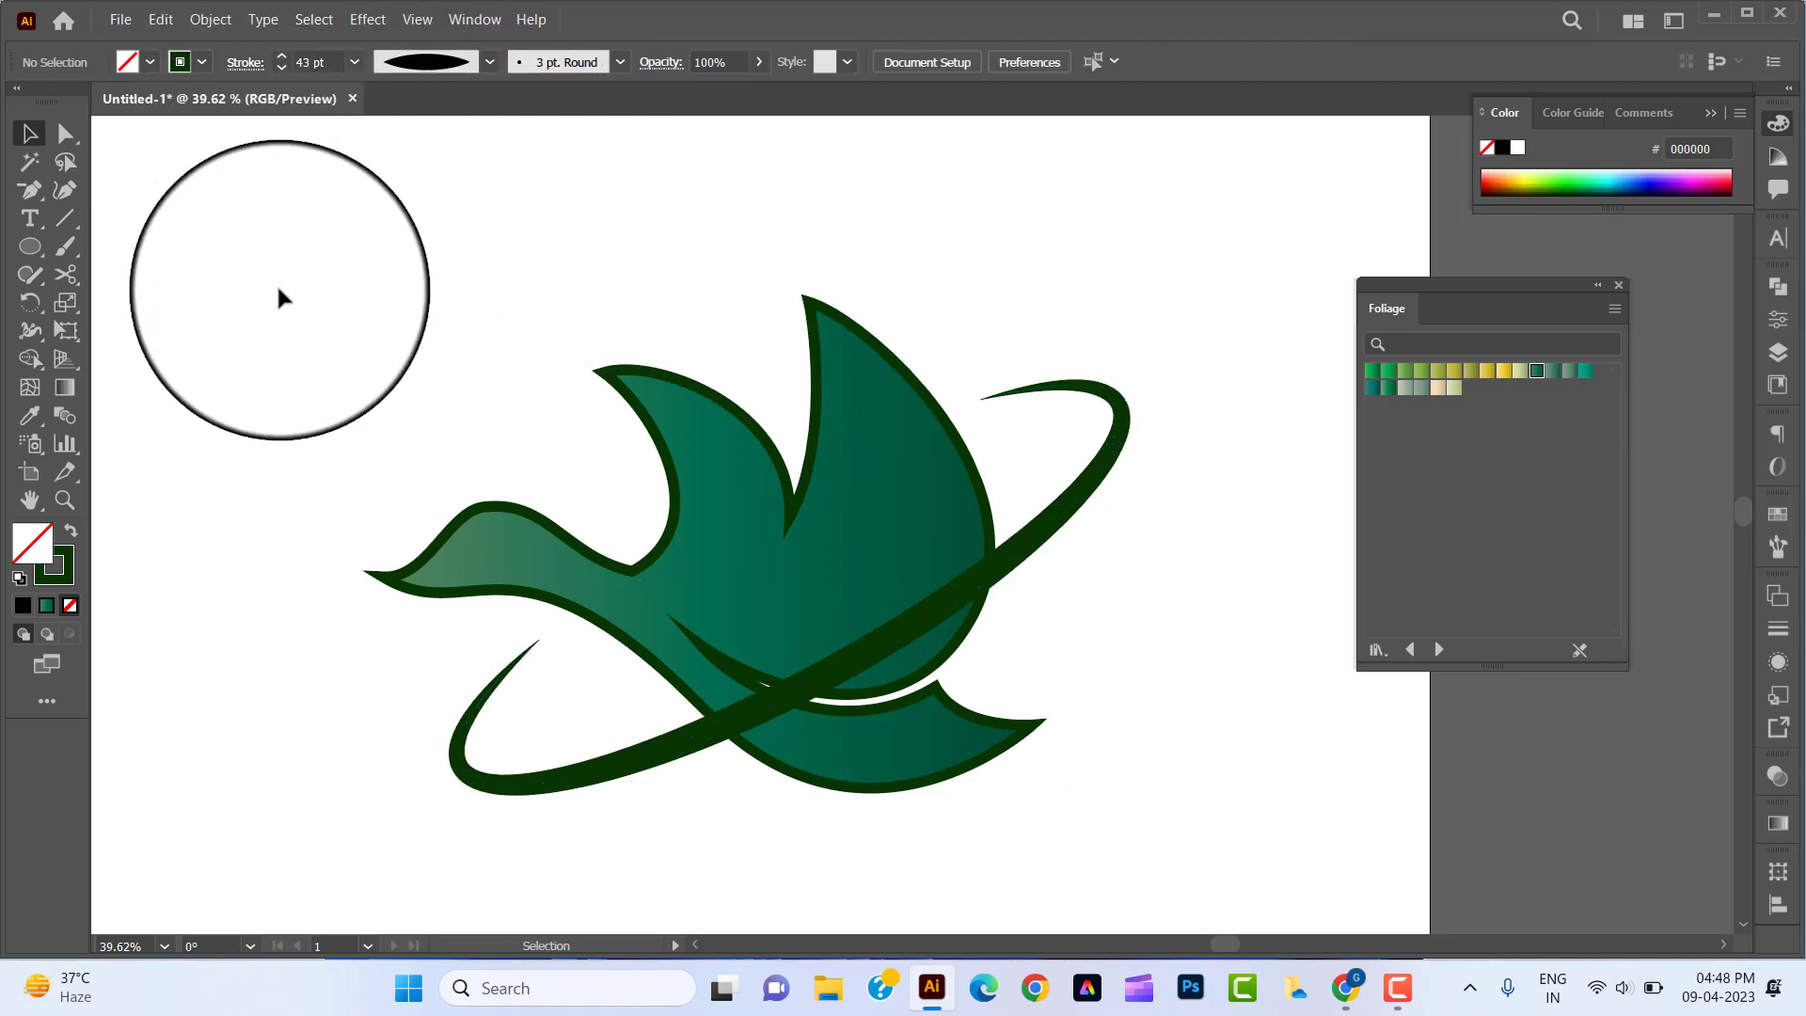
# Step: Convert the ring's stroke into a filled shape with Outline Stroke
pyautogui.click(1043, 444)
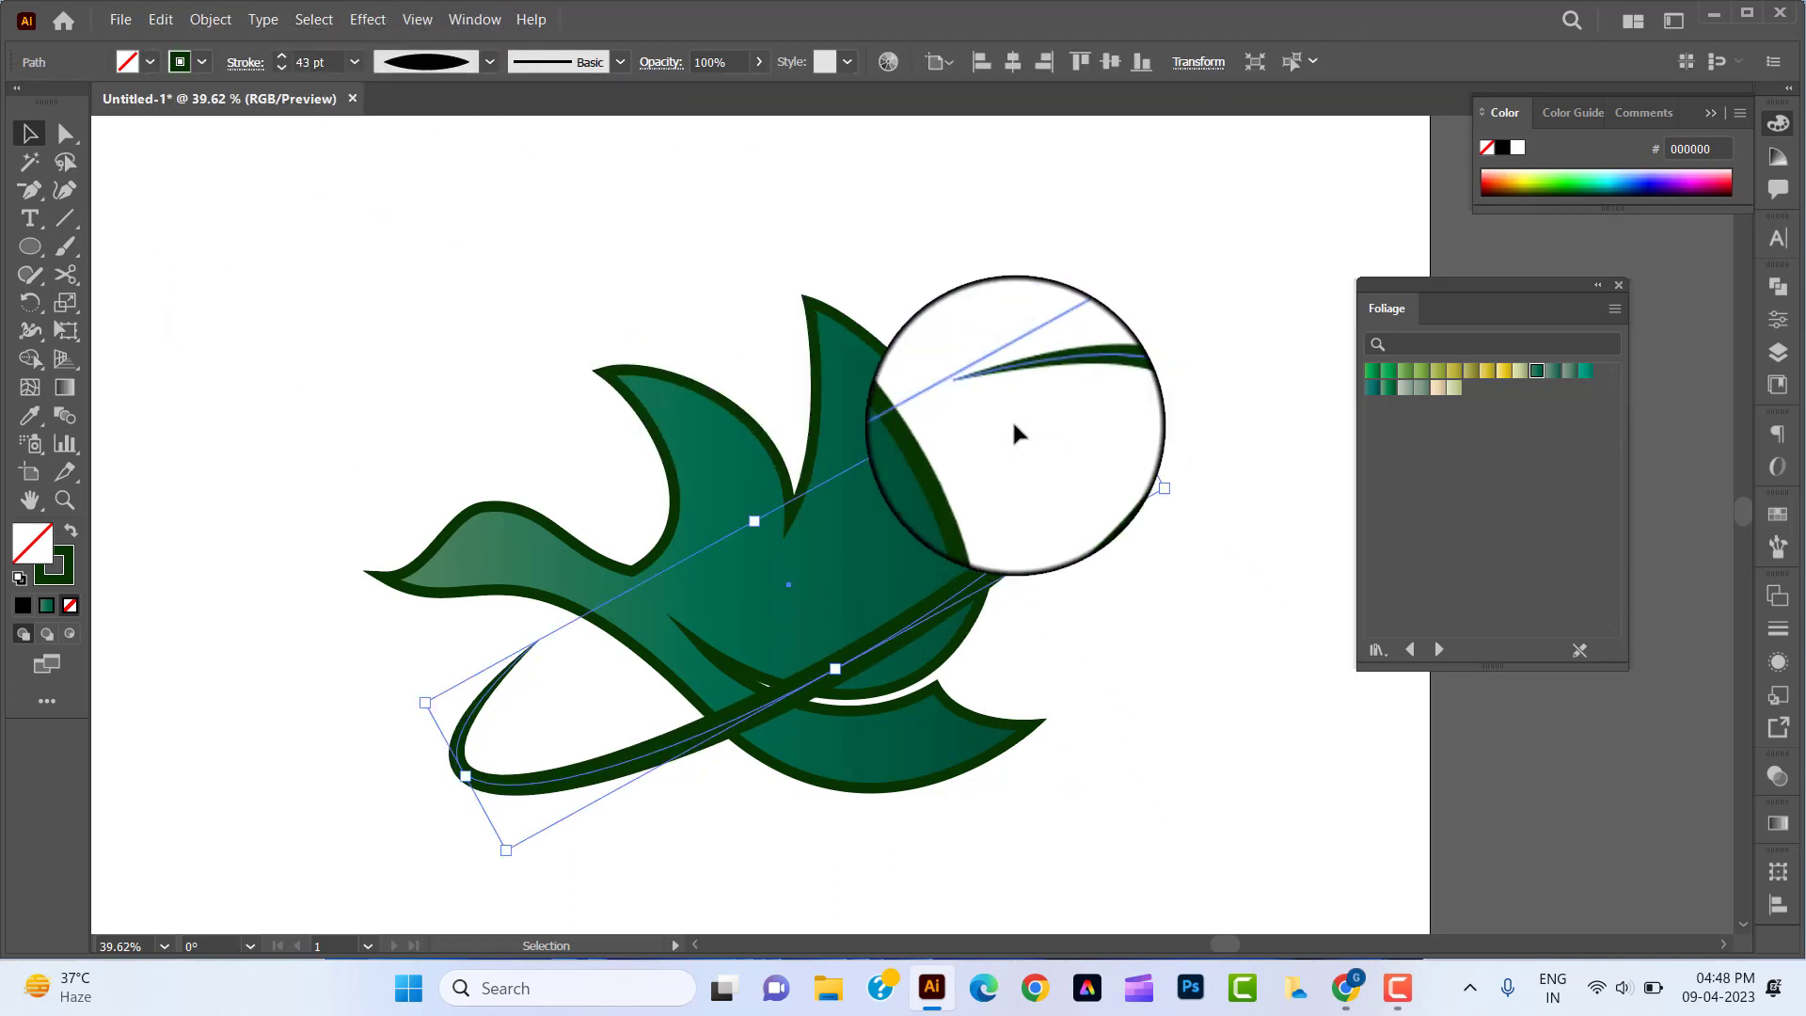
pyautogui.click(214, 21)
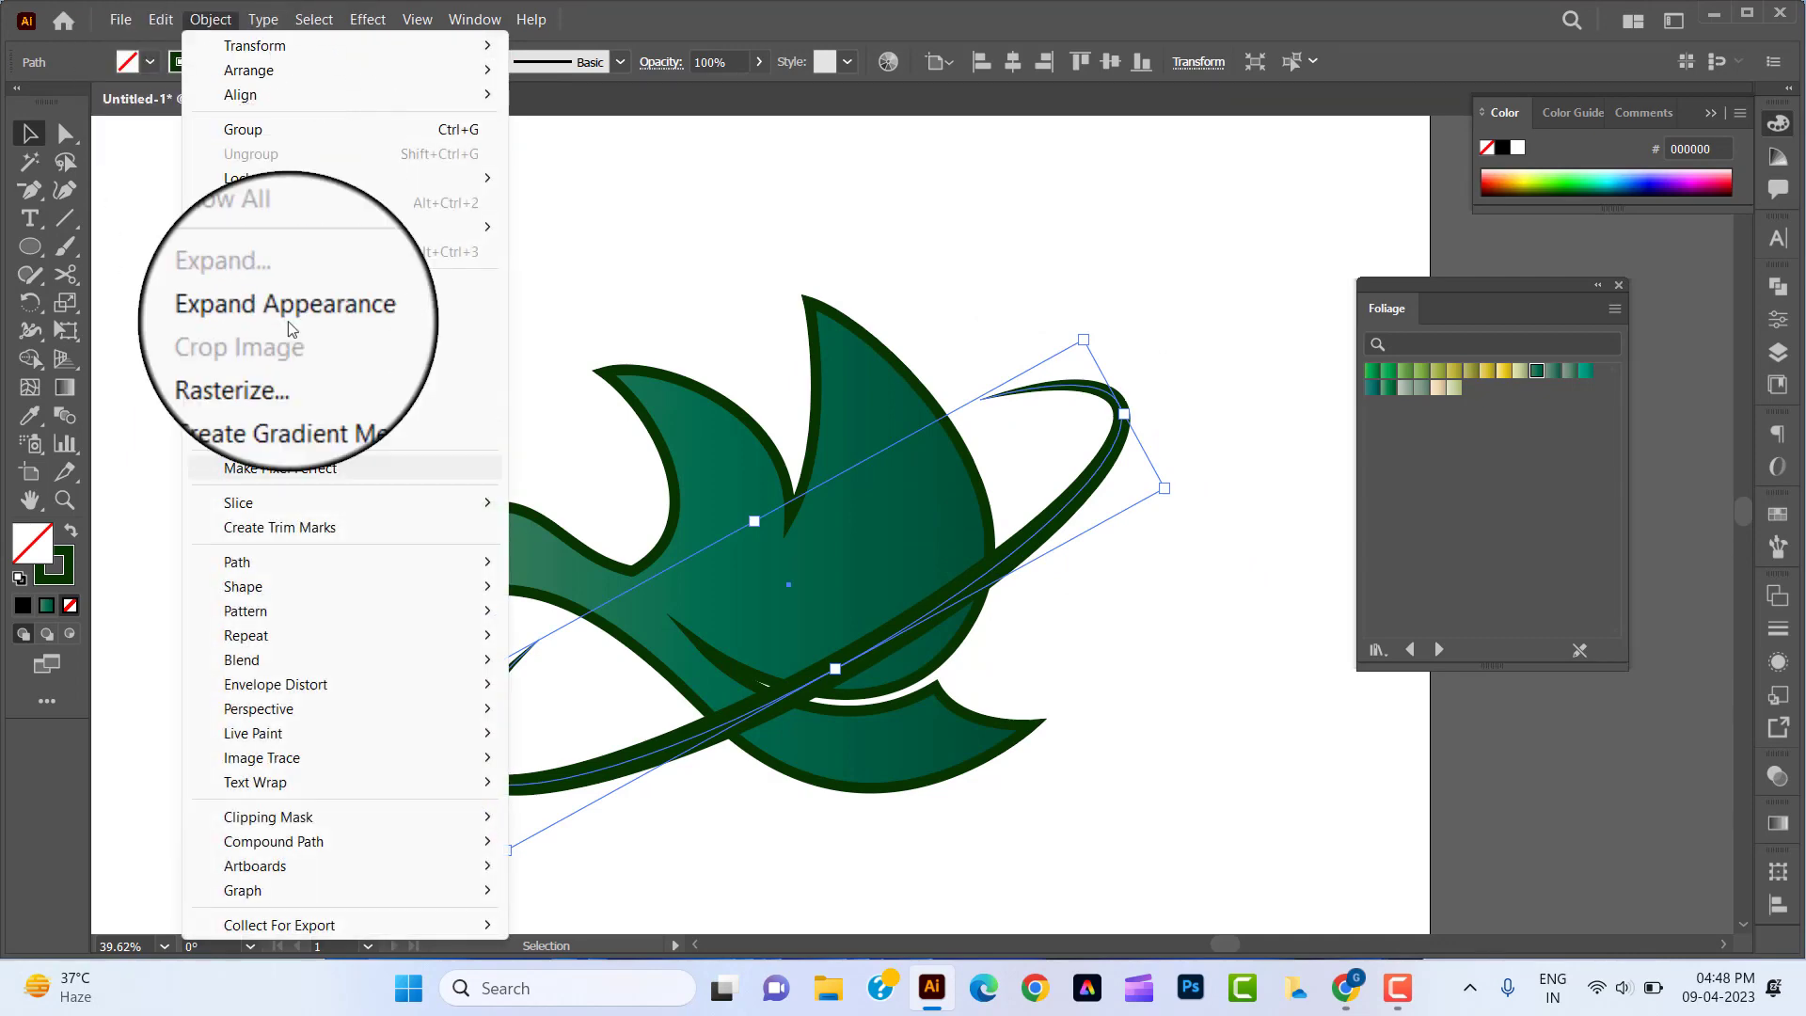
pyautogui.moveTo(342, 565)
pyautogui.click(533, 623)
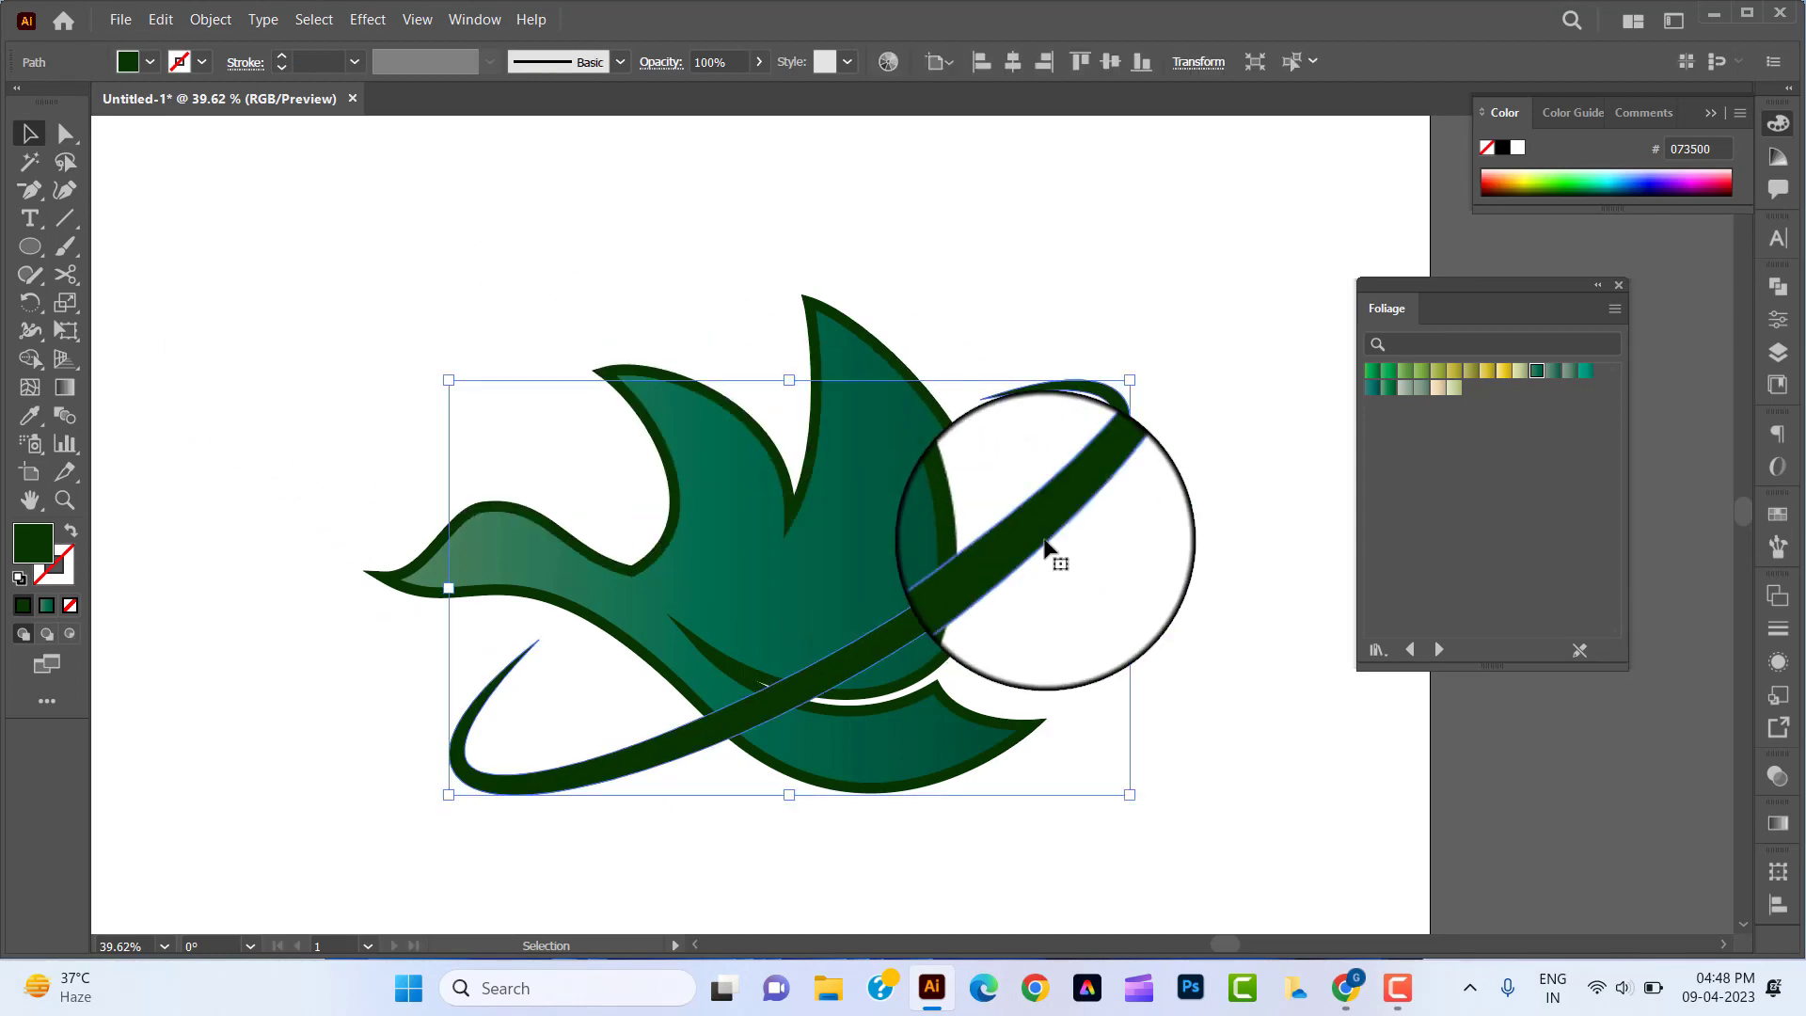
# Step: Copy the outlined ring, paste the duplicate in front of it, and clear the selection
pyautogui.click(213, 19)
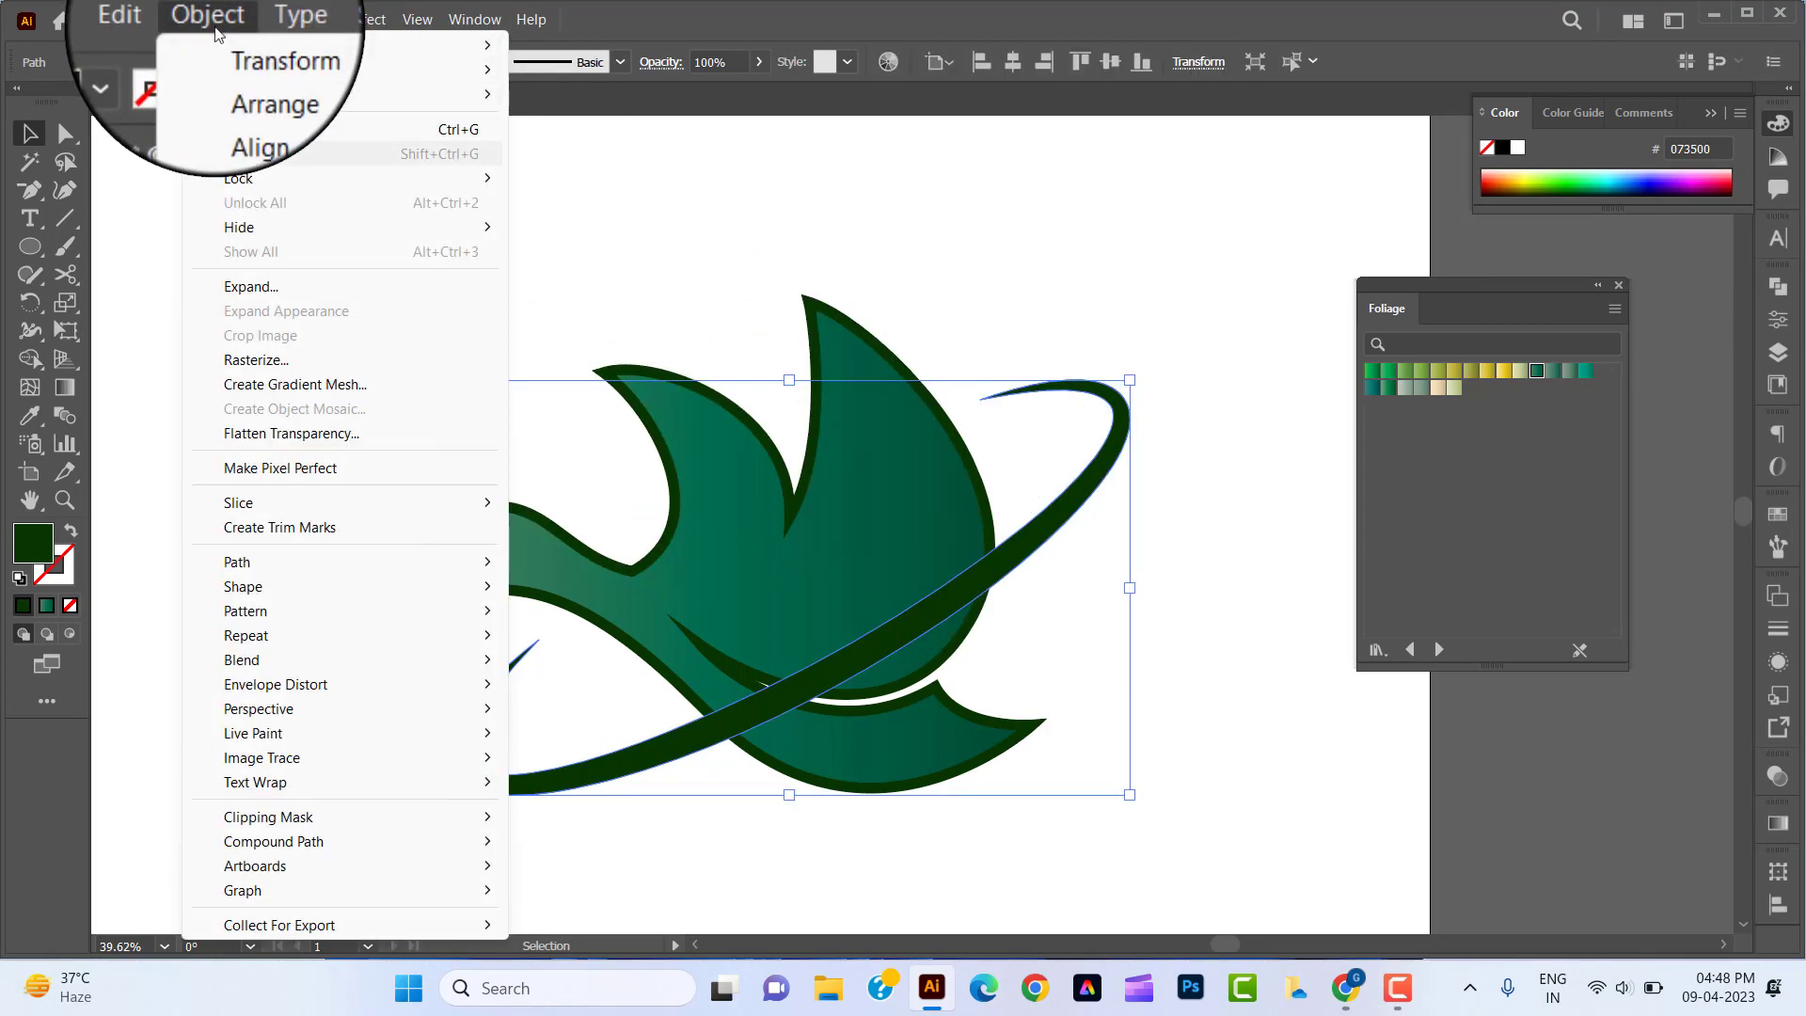
pyautogui.moveTo(156, 20)
pyautogui.click(188, 127)
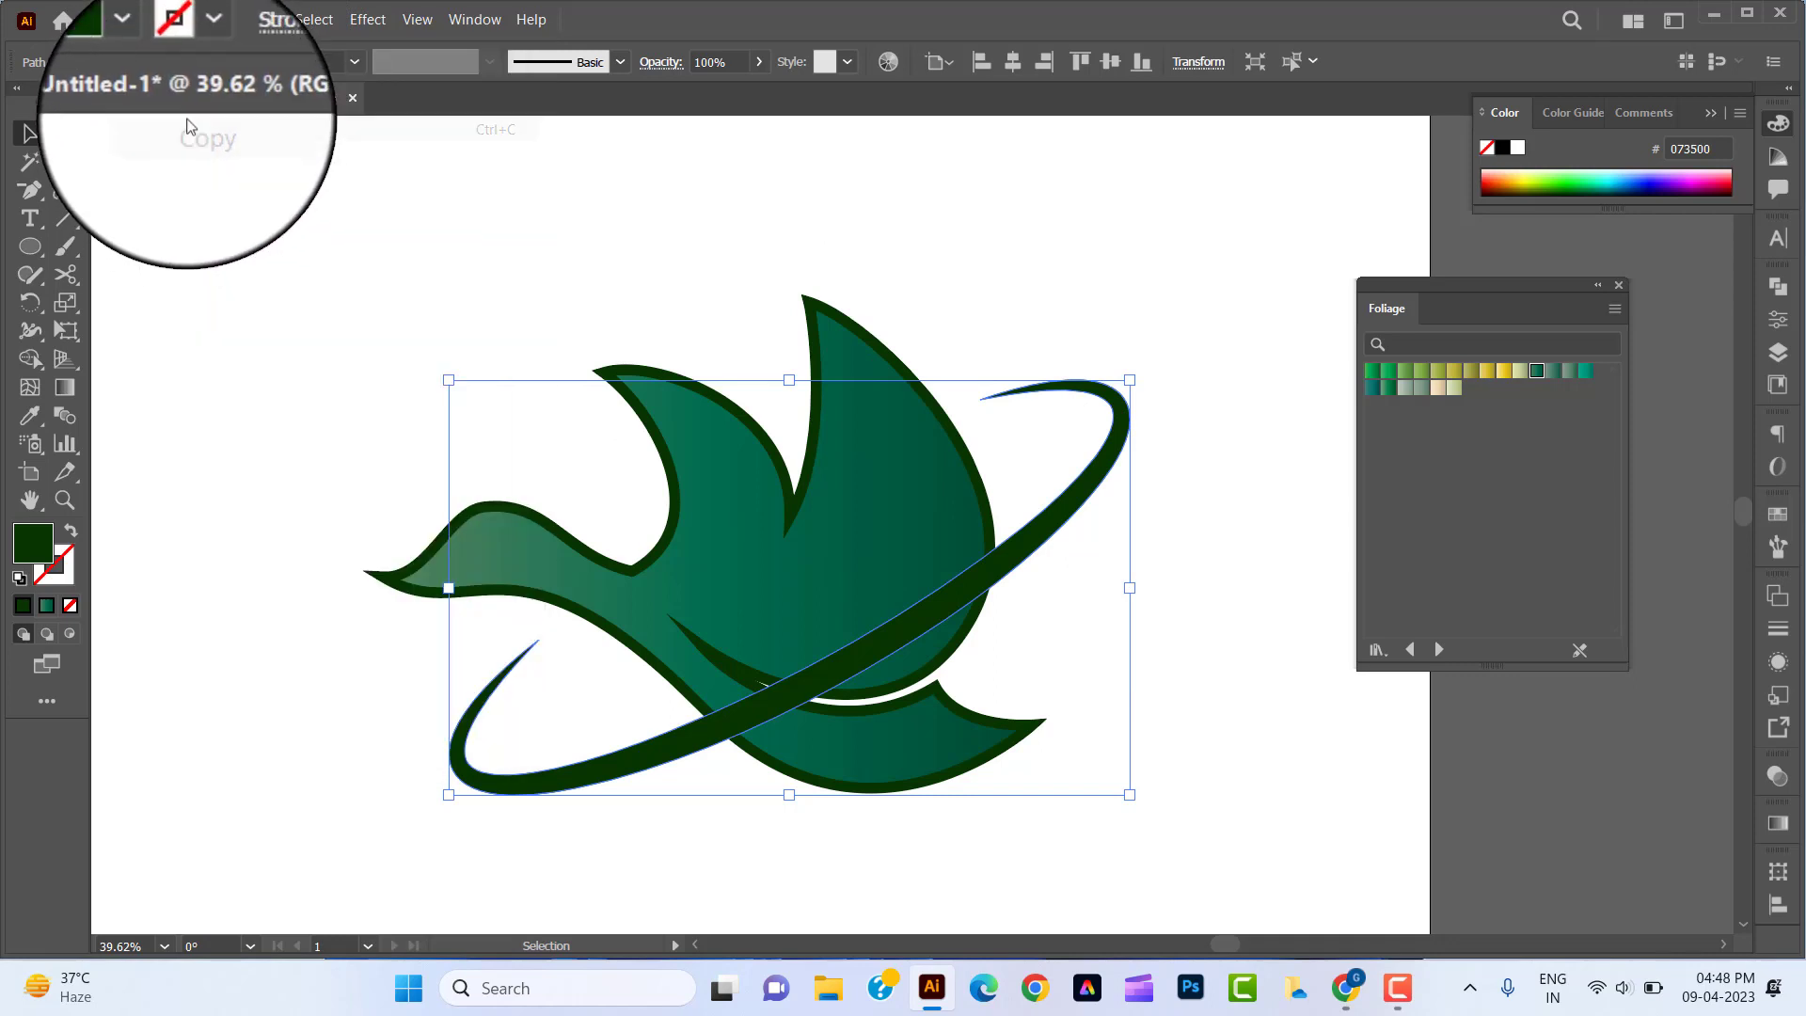
pyautogui.click(160, 20)
pyautogui.click(220, 189)
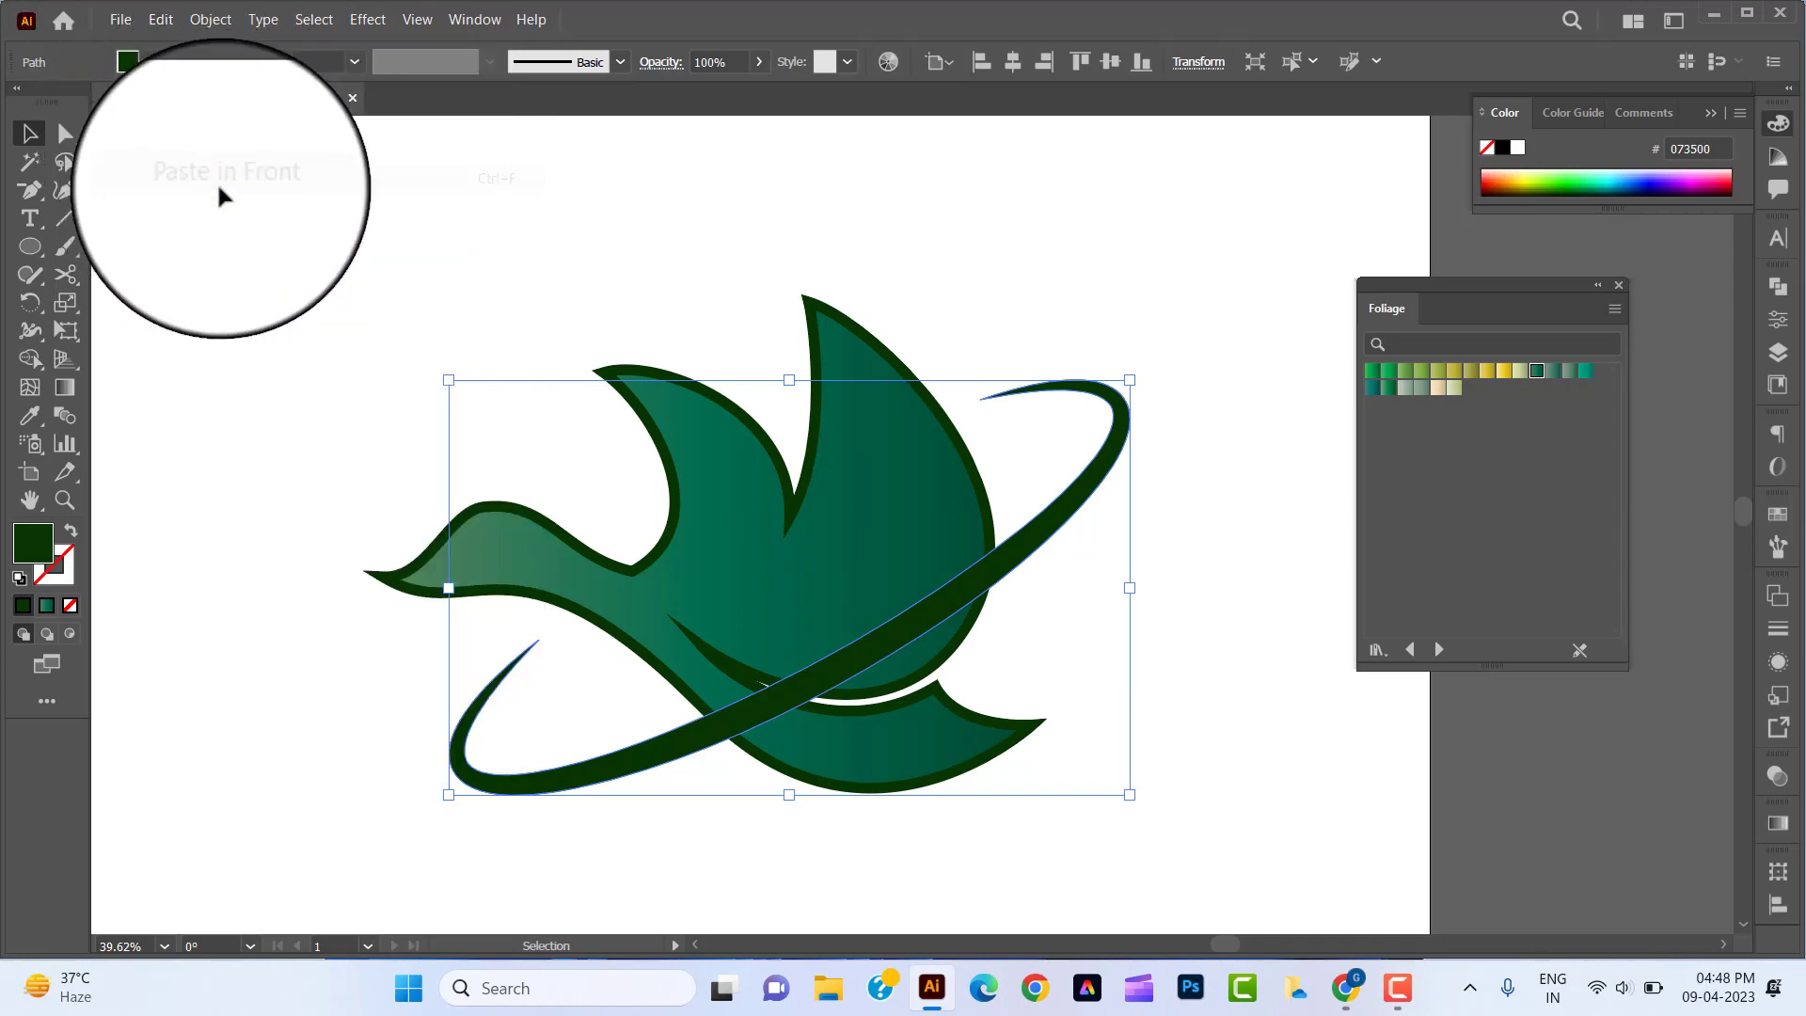
pyautogui.click(368, 263)
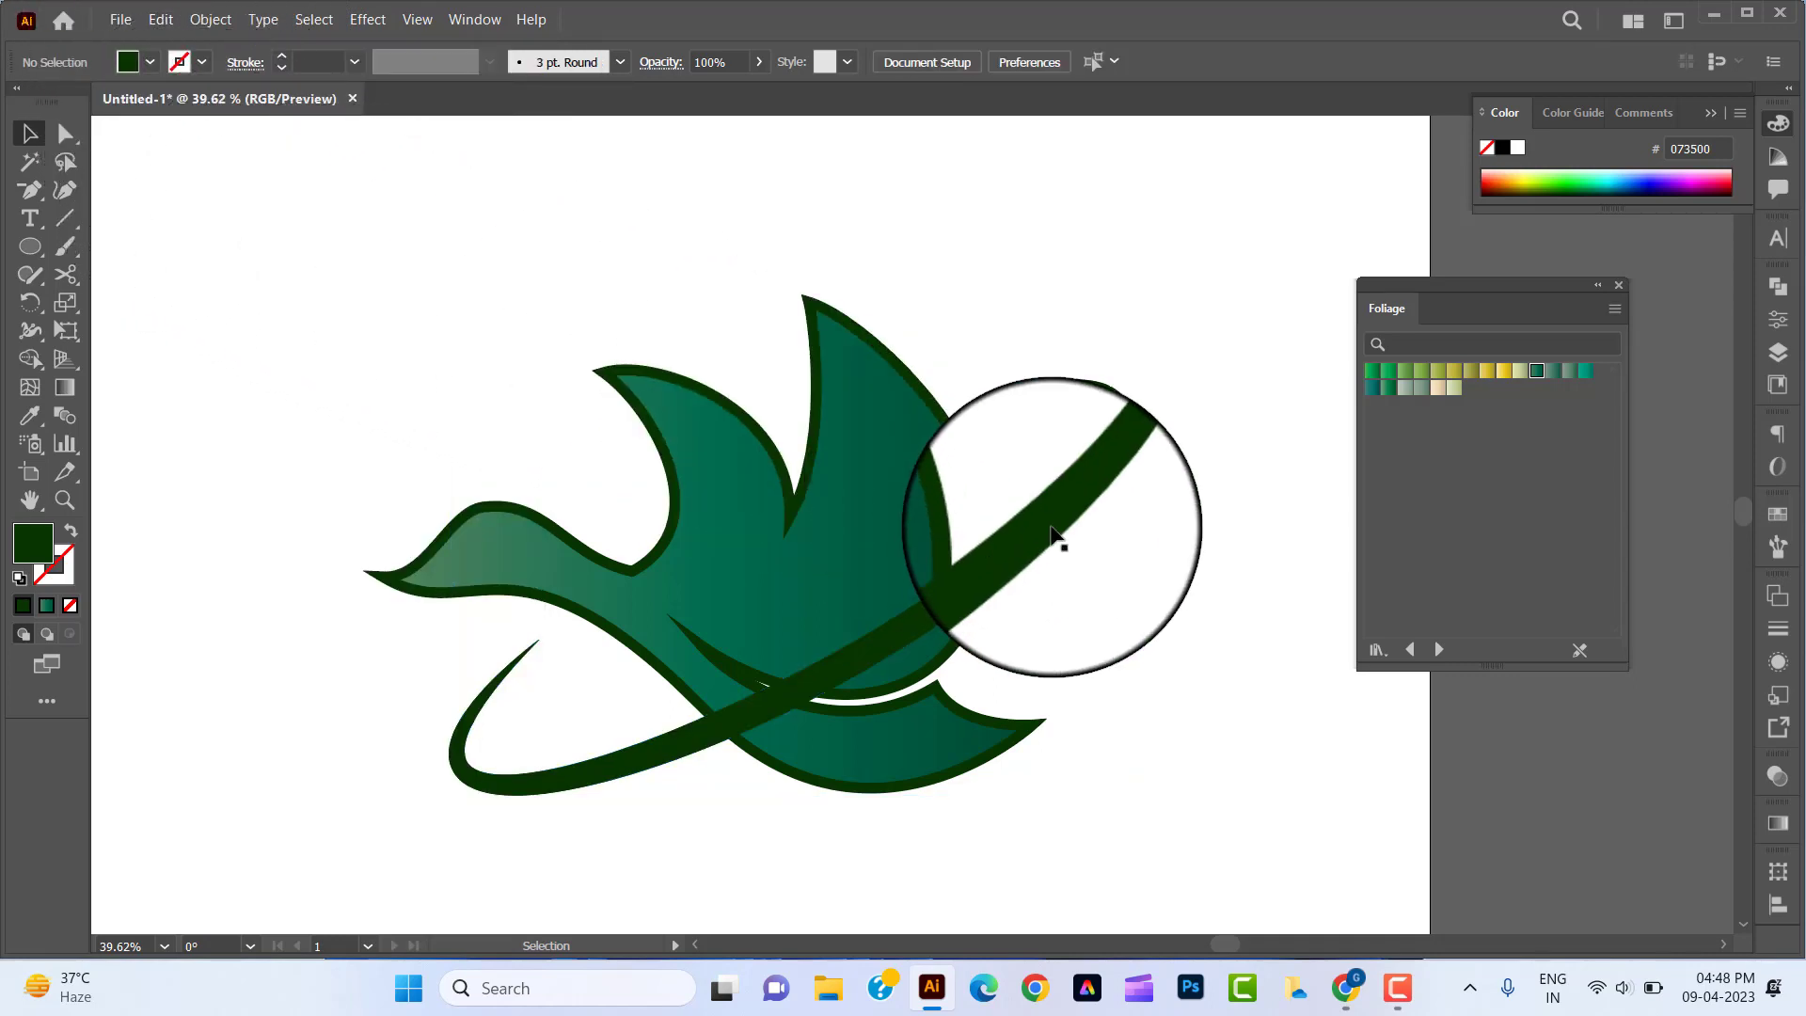
# Step: Offset the front ring copy slightly down and to the right of the original, and deselect it
pyautogui.click(1030, 566)
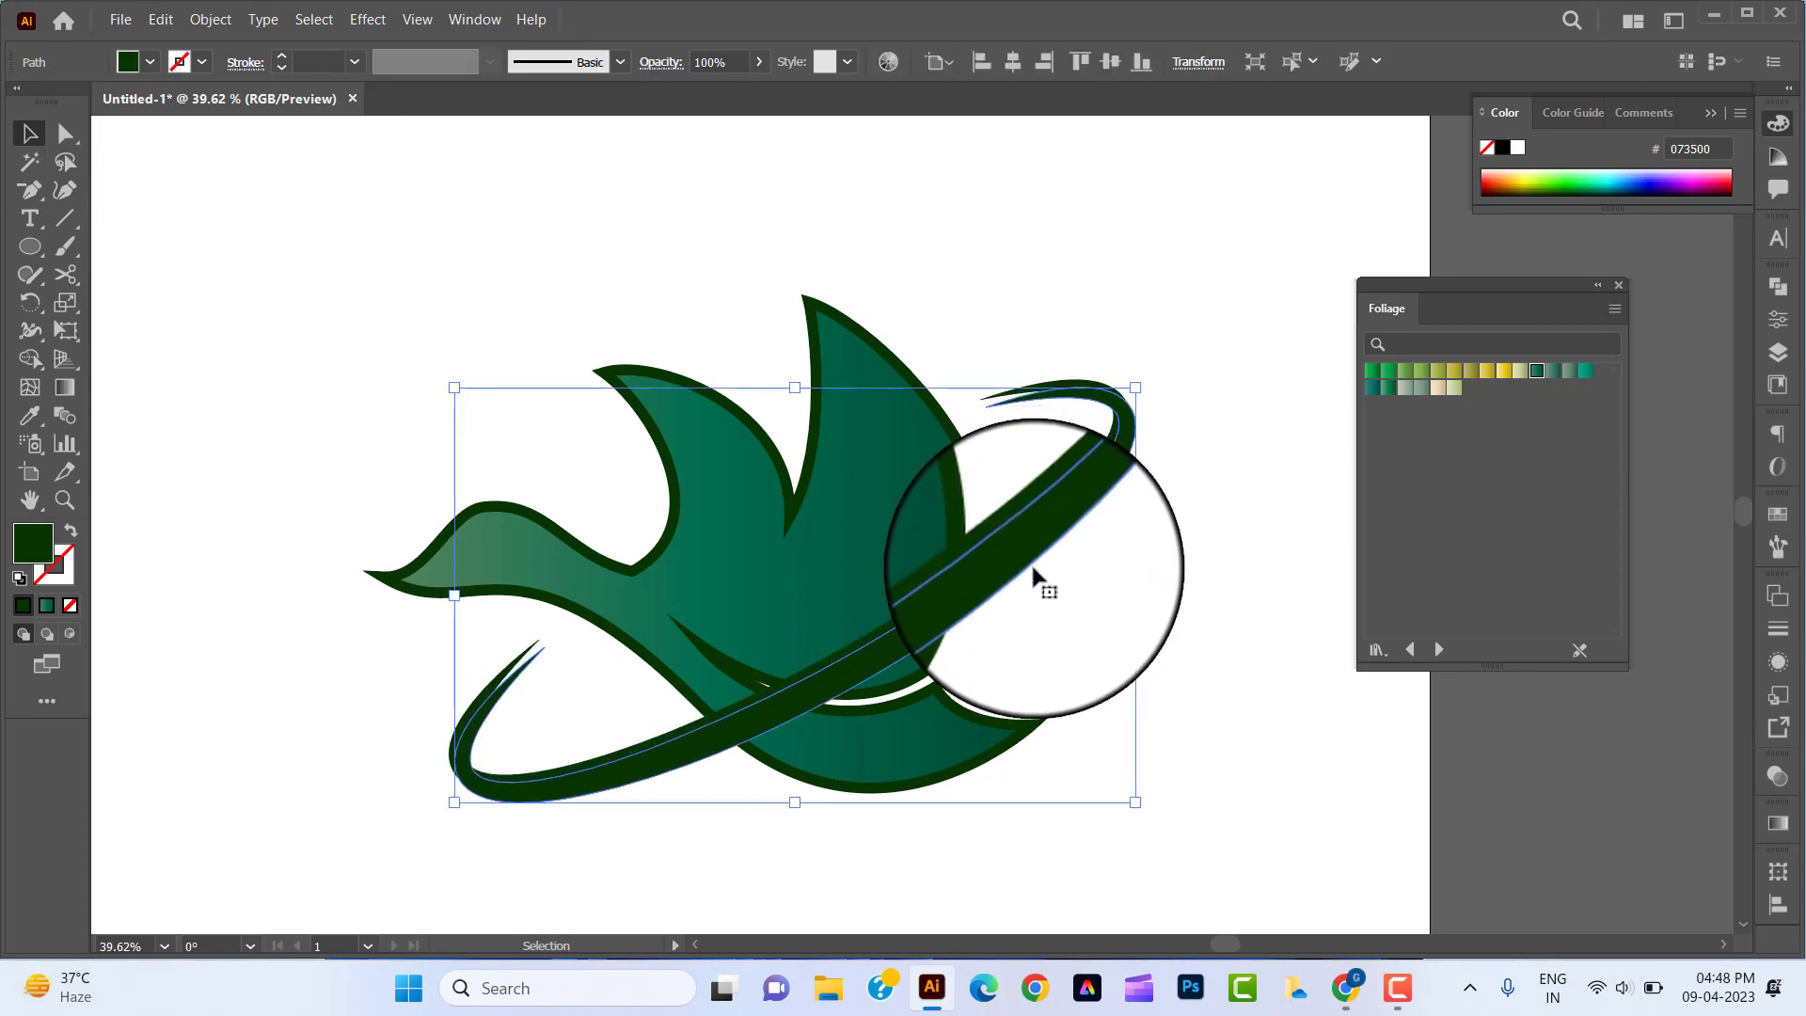
pyautogui.moveTo(1010, 567); pyautogui.dragTo(1013, 572)
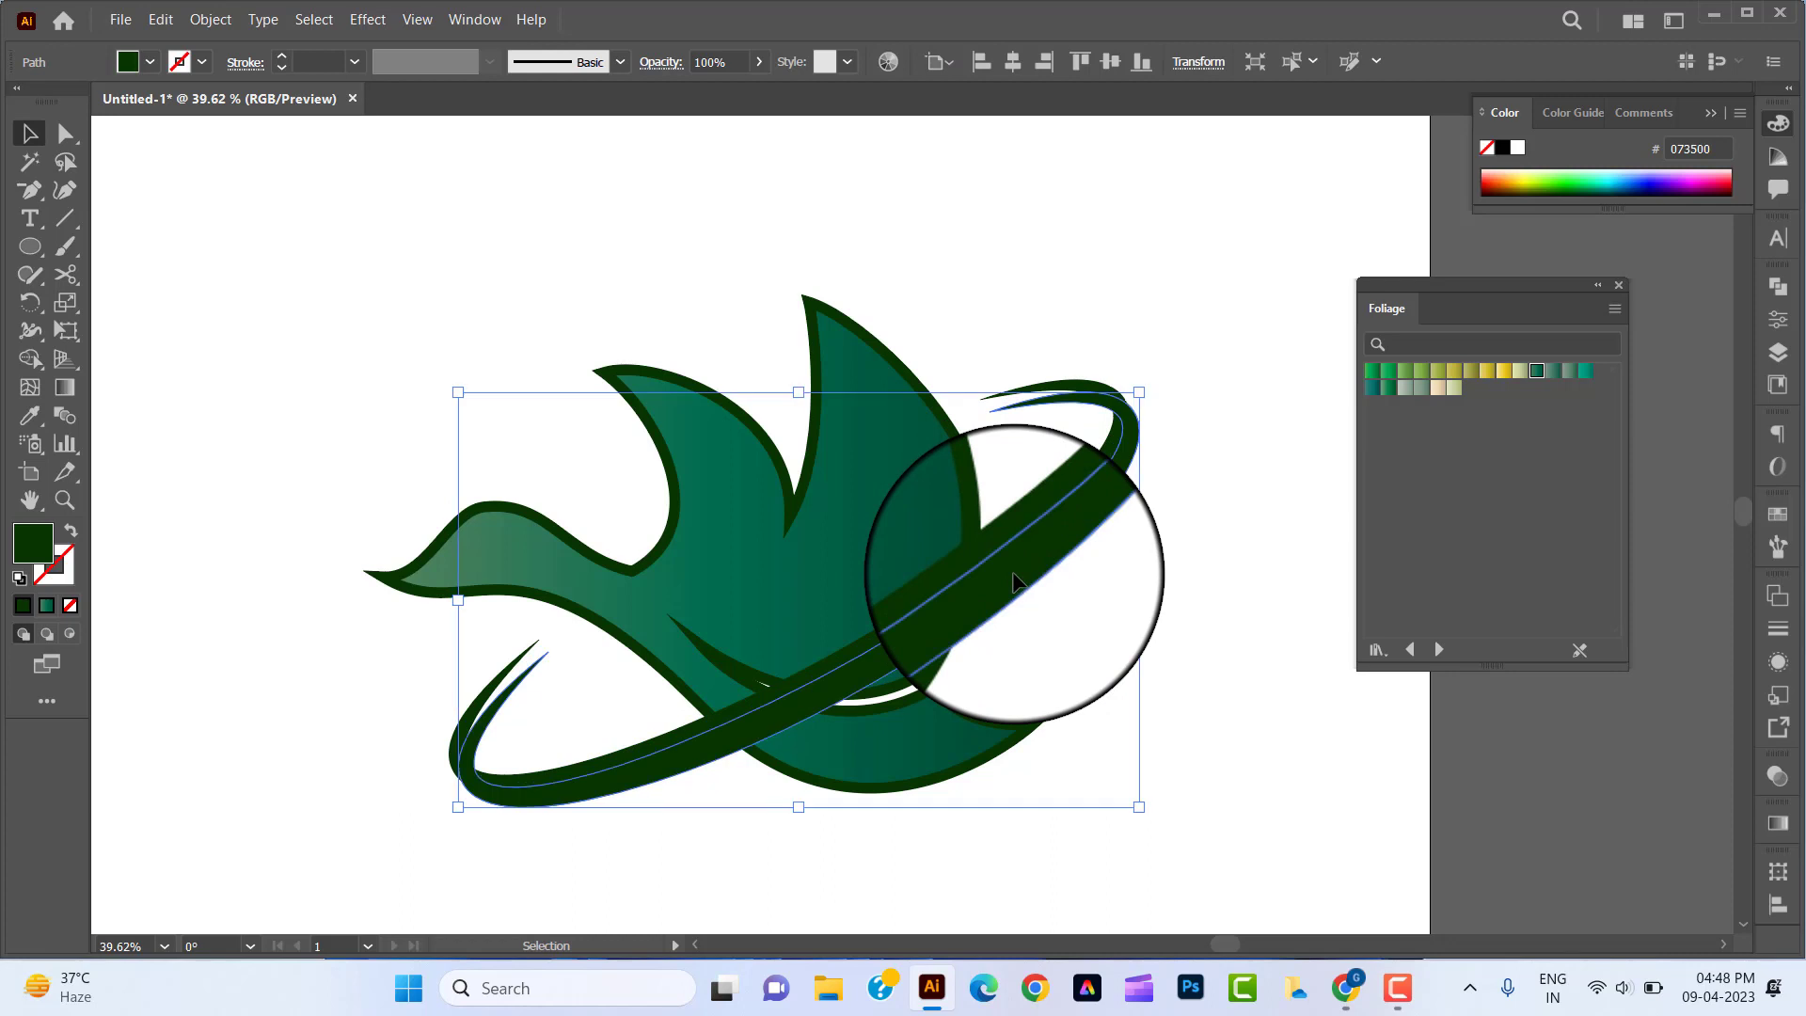
pyautogui.click(1238, 664)
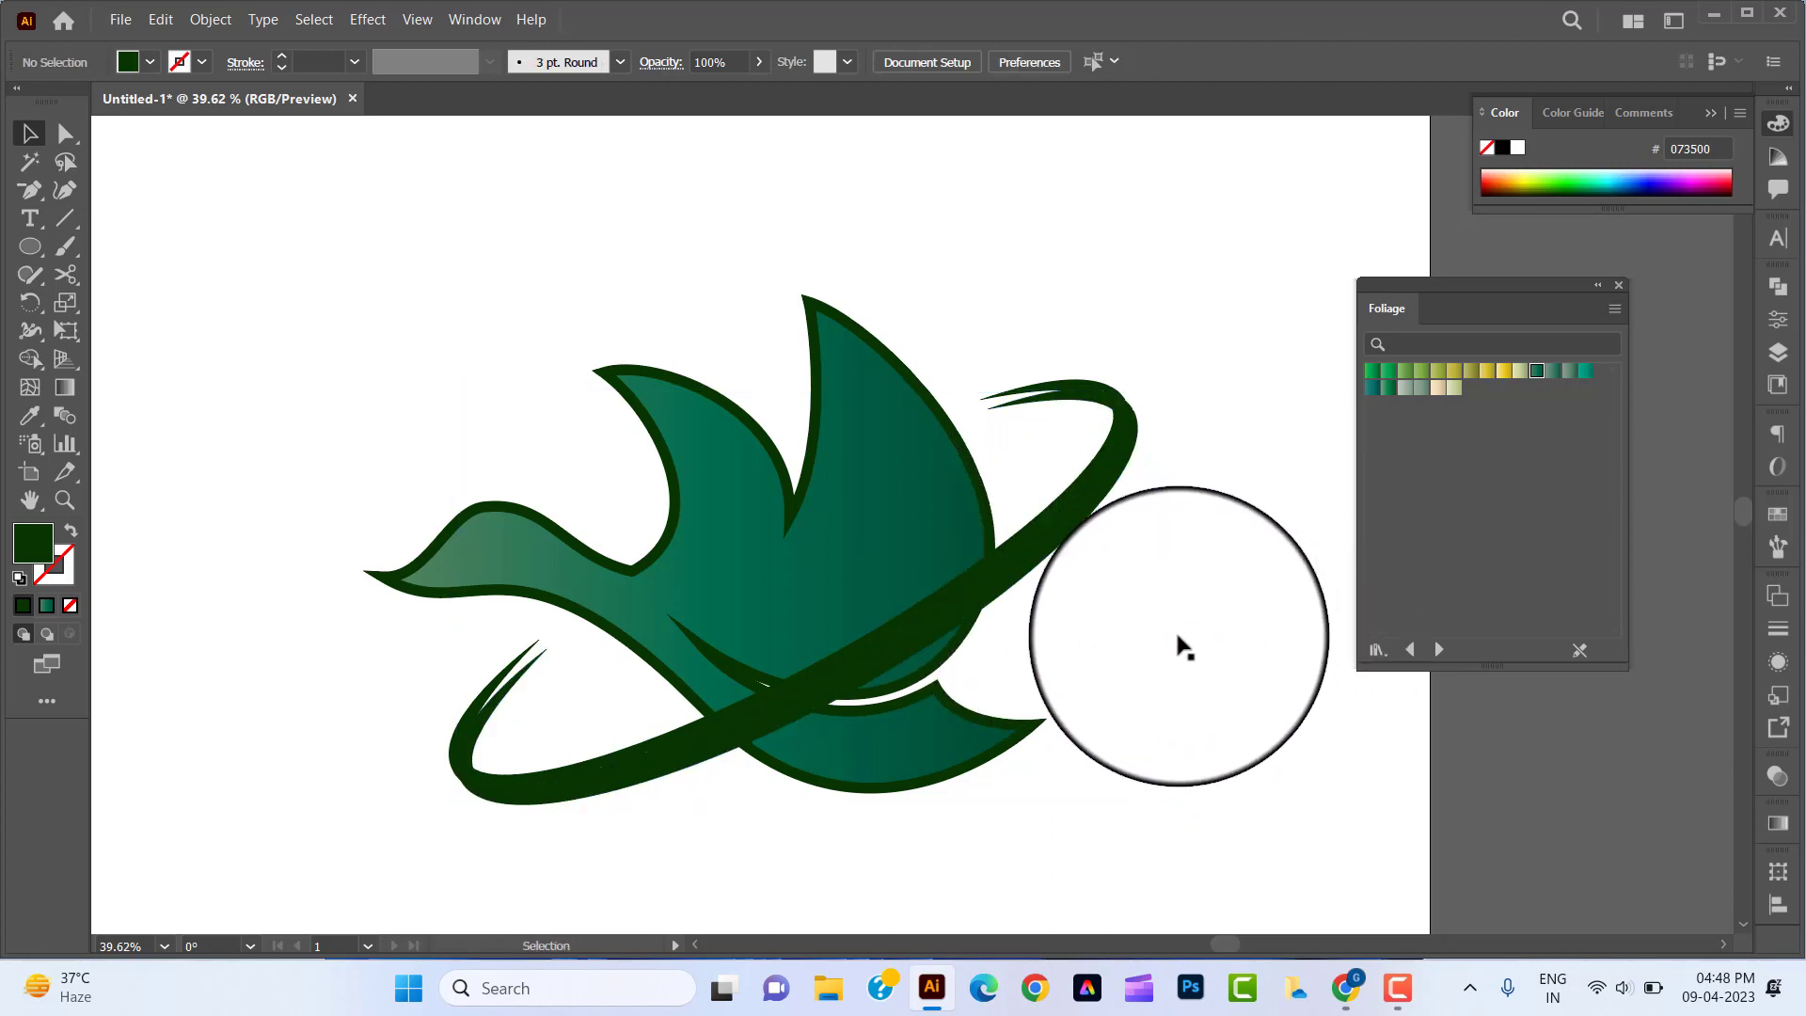
# Step: Recolour the rear ring white by sampling the artboard with the Eyedropper, and deselect it
pyautogui.click(1009, 555)
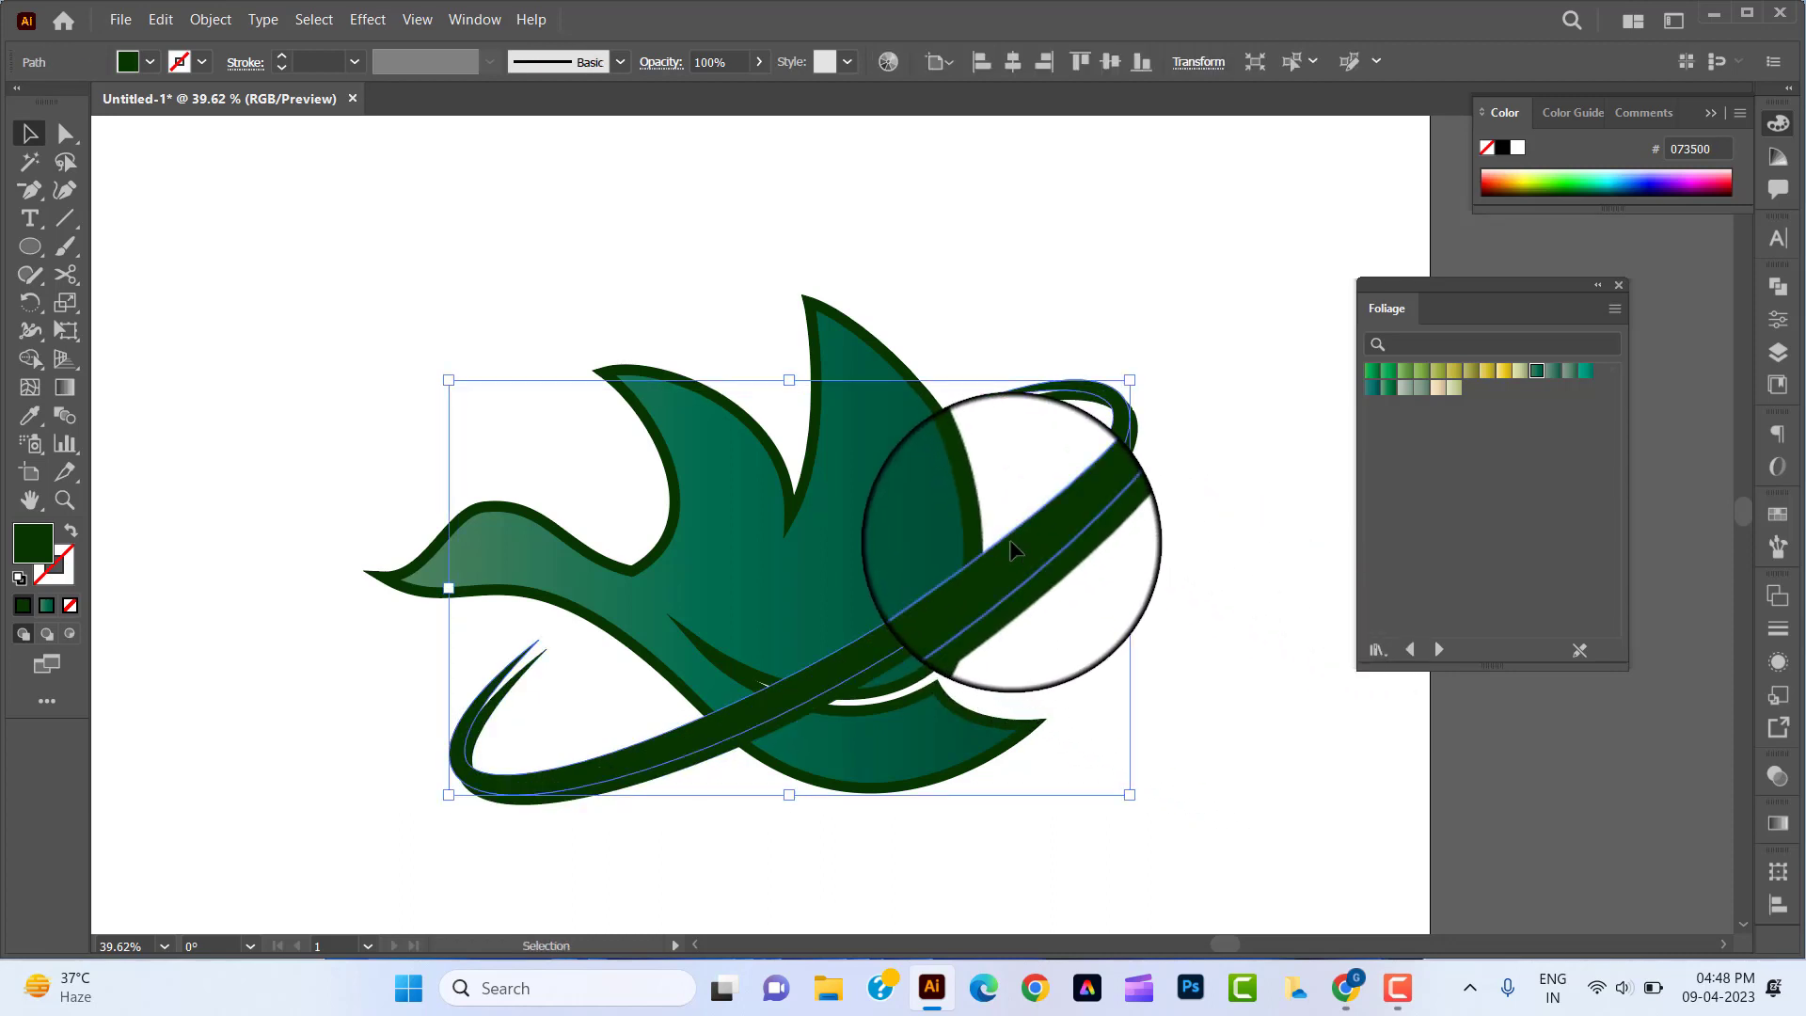
pyautogui.click(18, 425)
pyautogui.click(143, 466)
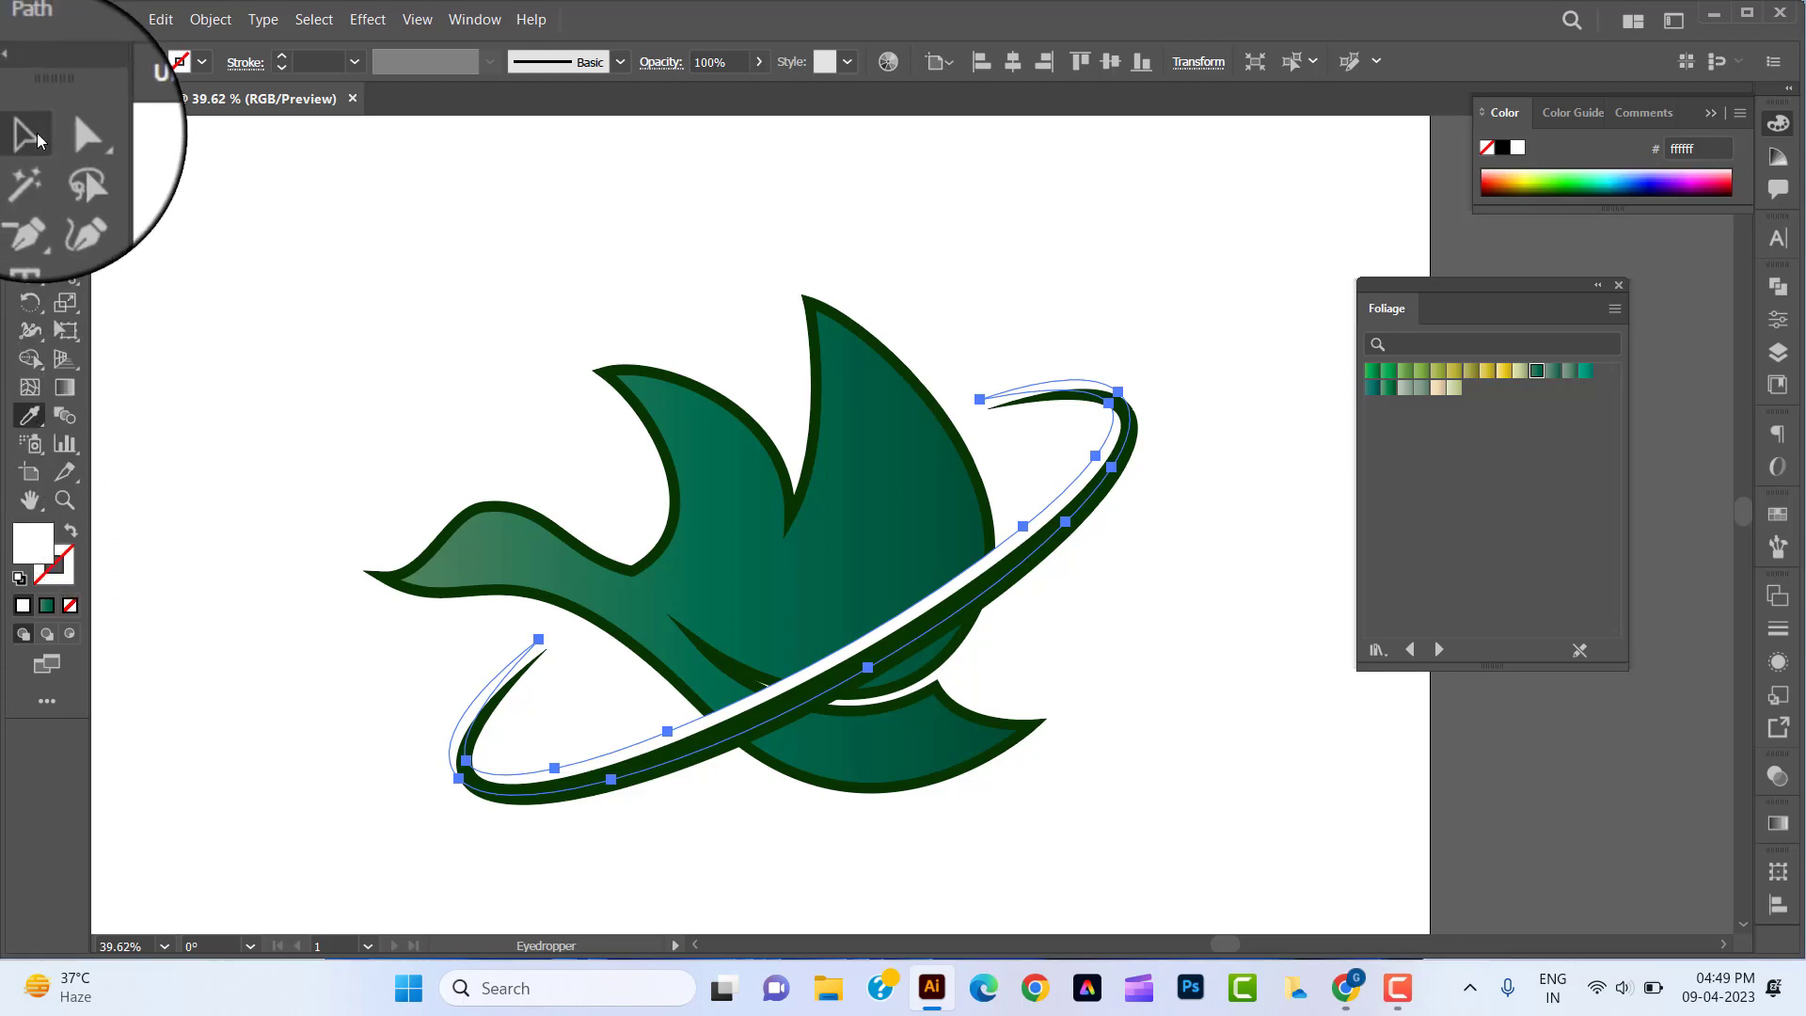
pyautogui.click(37, 132)
pyautogui.click(246, 285)
# Step: Select the dark green and white rings together, nudge them slightly upward, and deselect them
pyautogui.click(1033, 563)
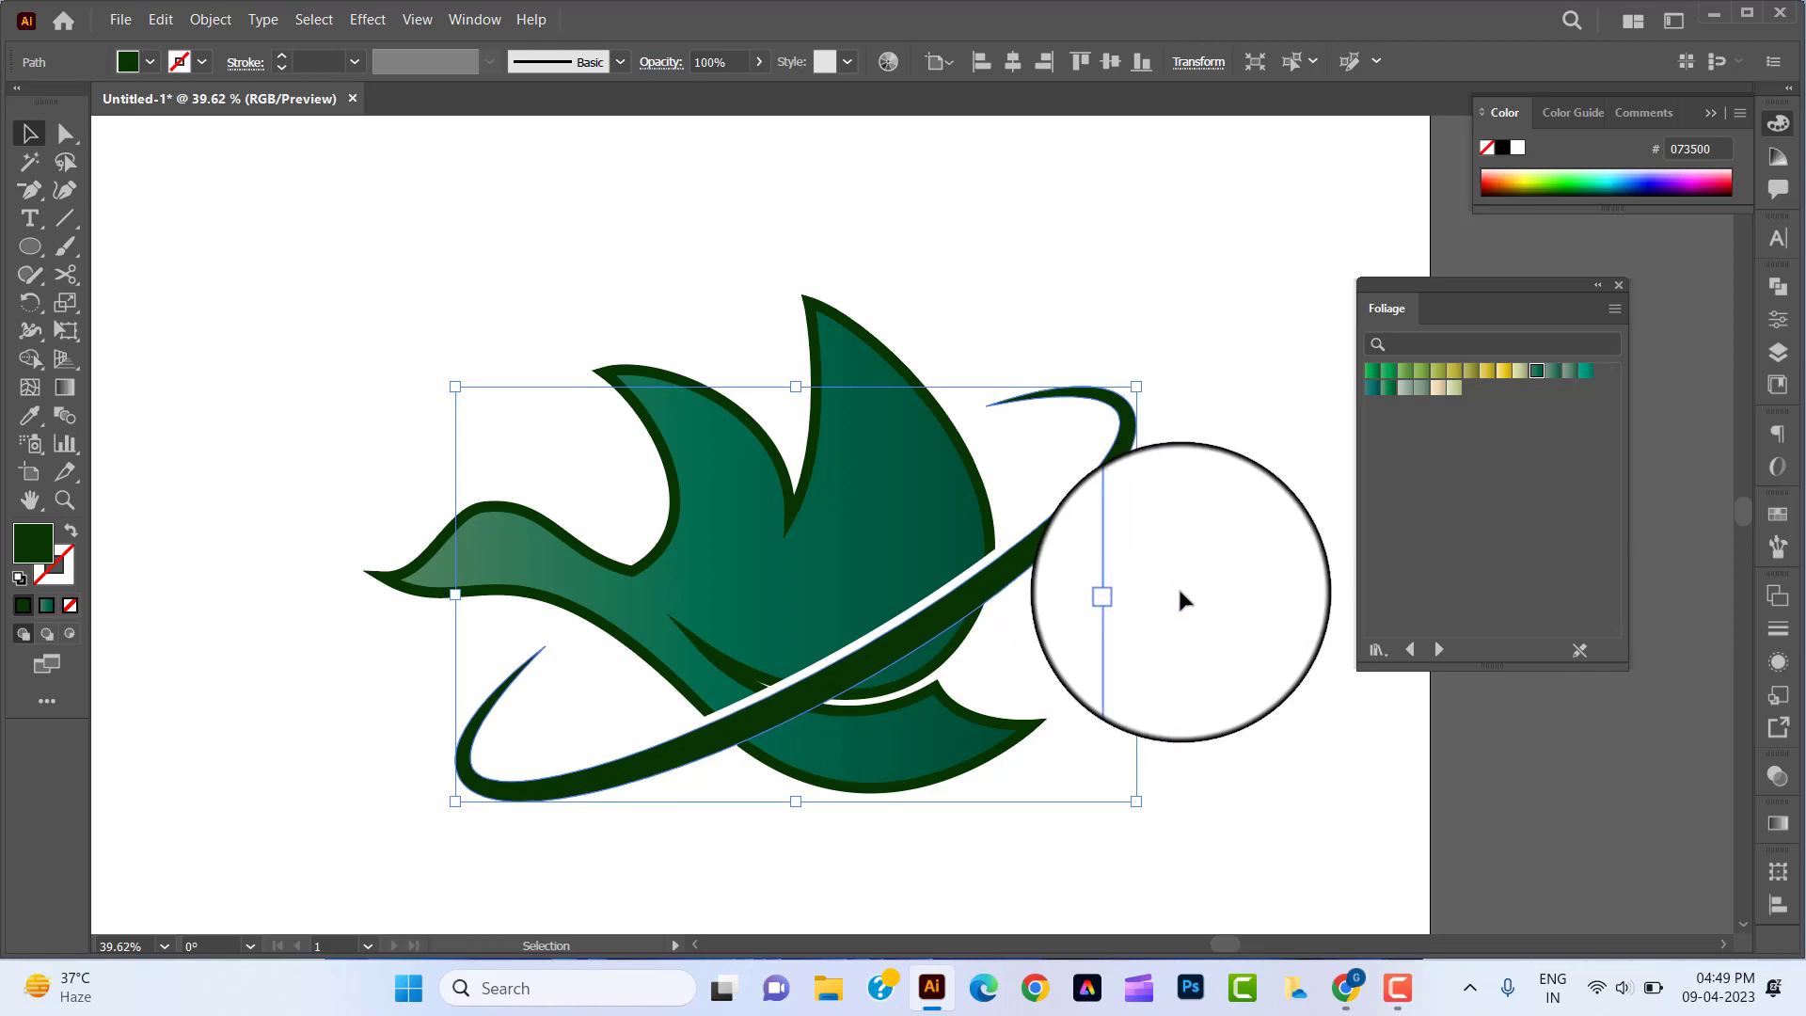
pyautogui.click(1104, 611)
pyautogui.click(1020, 493)
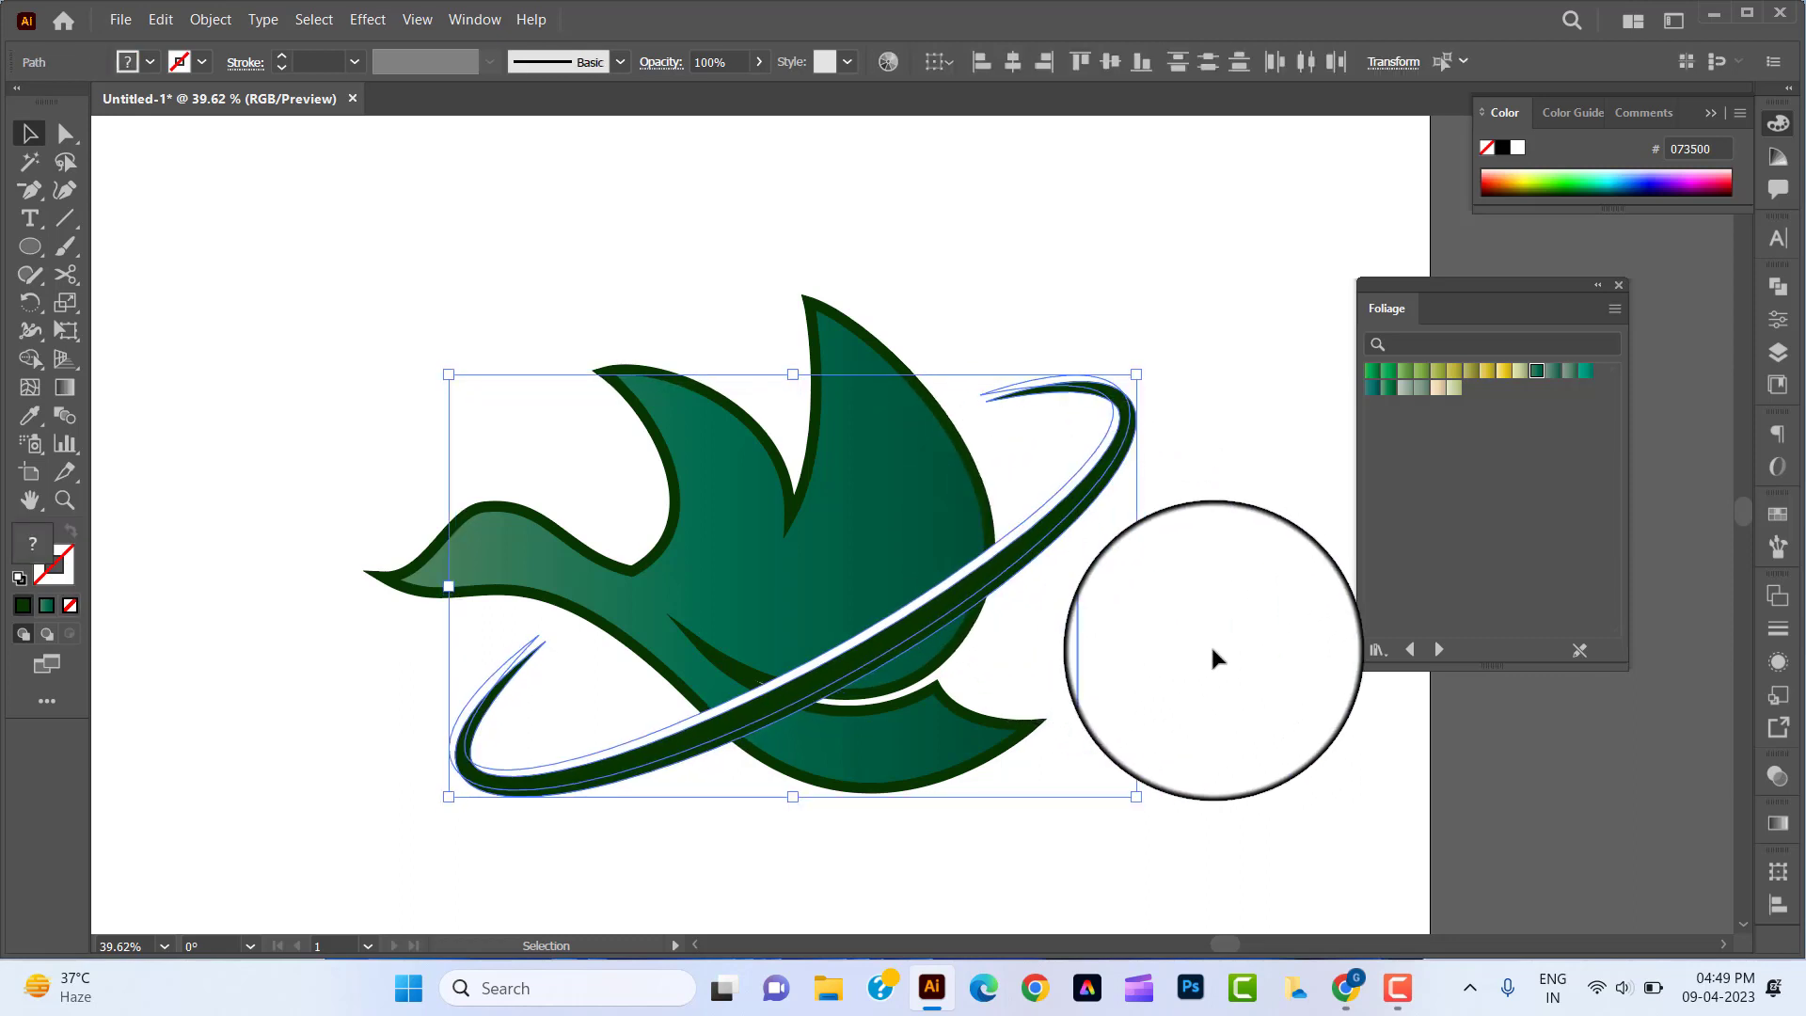
pyautogui.click(1212, 650)
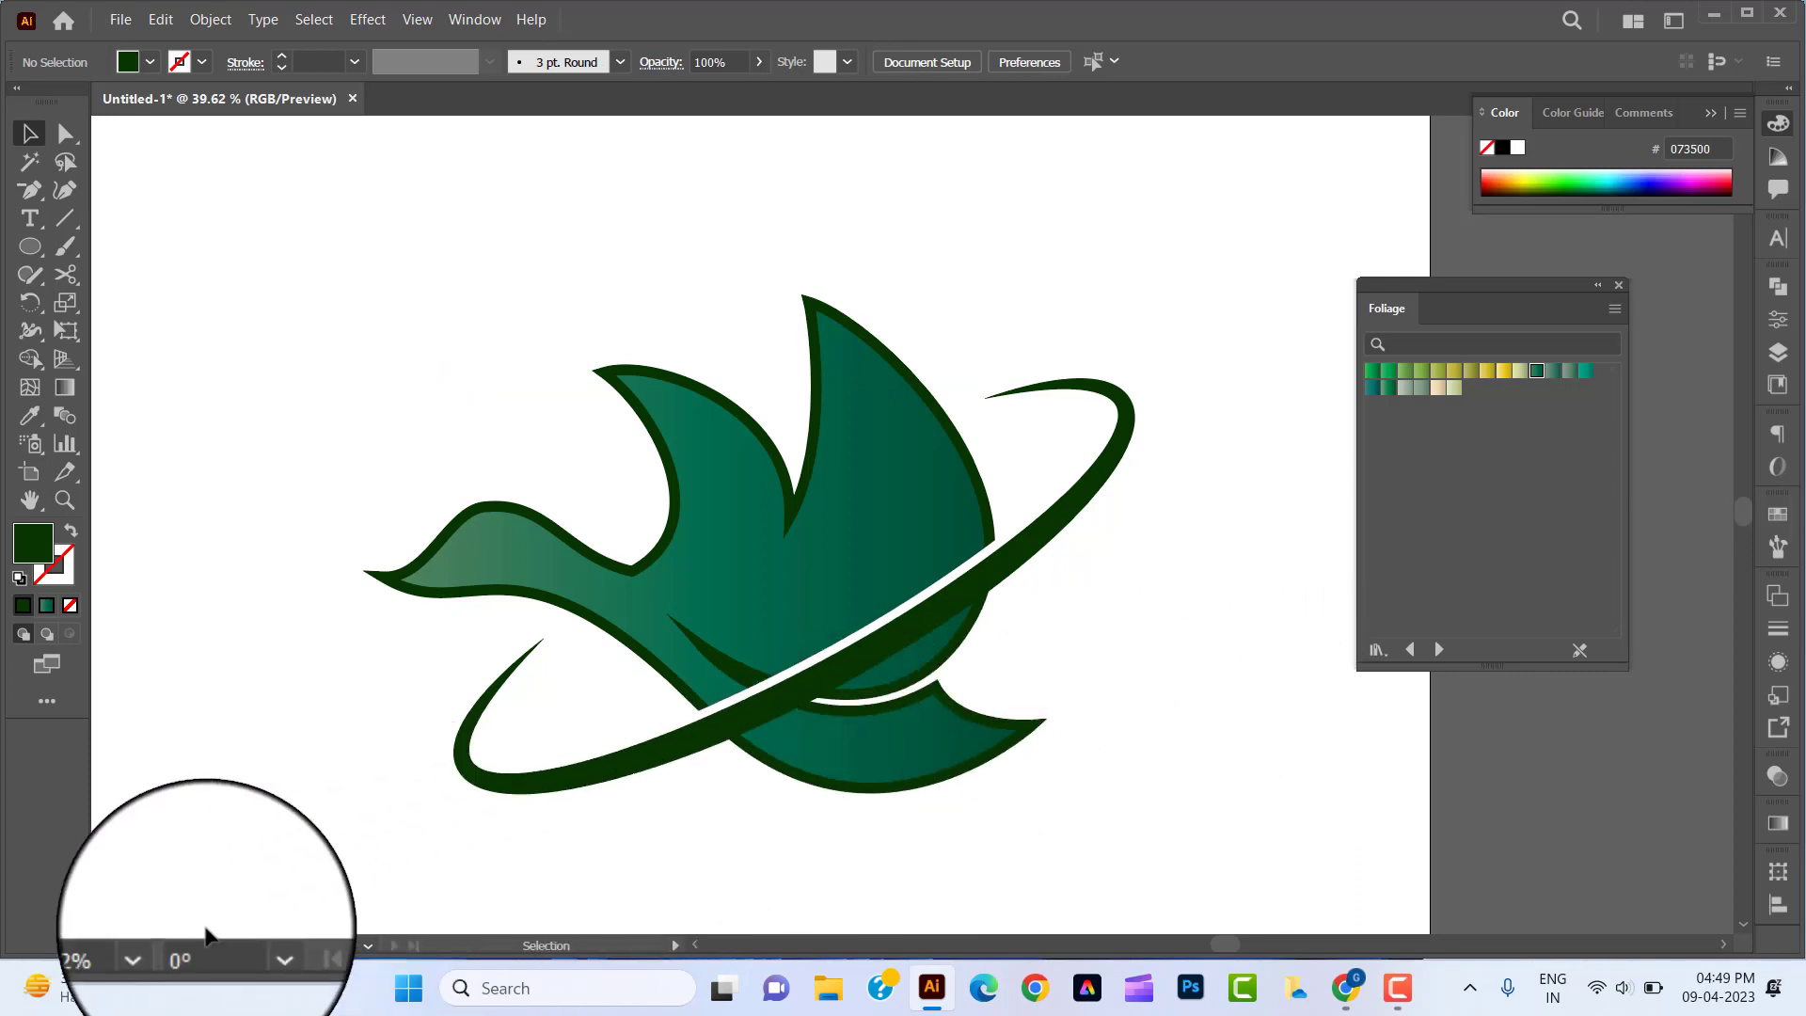
# Step: Select all the bird and ring artwork, scale it down proportionally to about two-thirds of its size, and deselect it
pyautogui.click(165, 939)
pyautogui.click(175, 929)
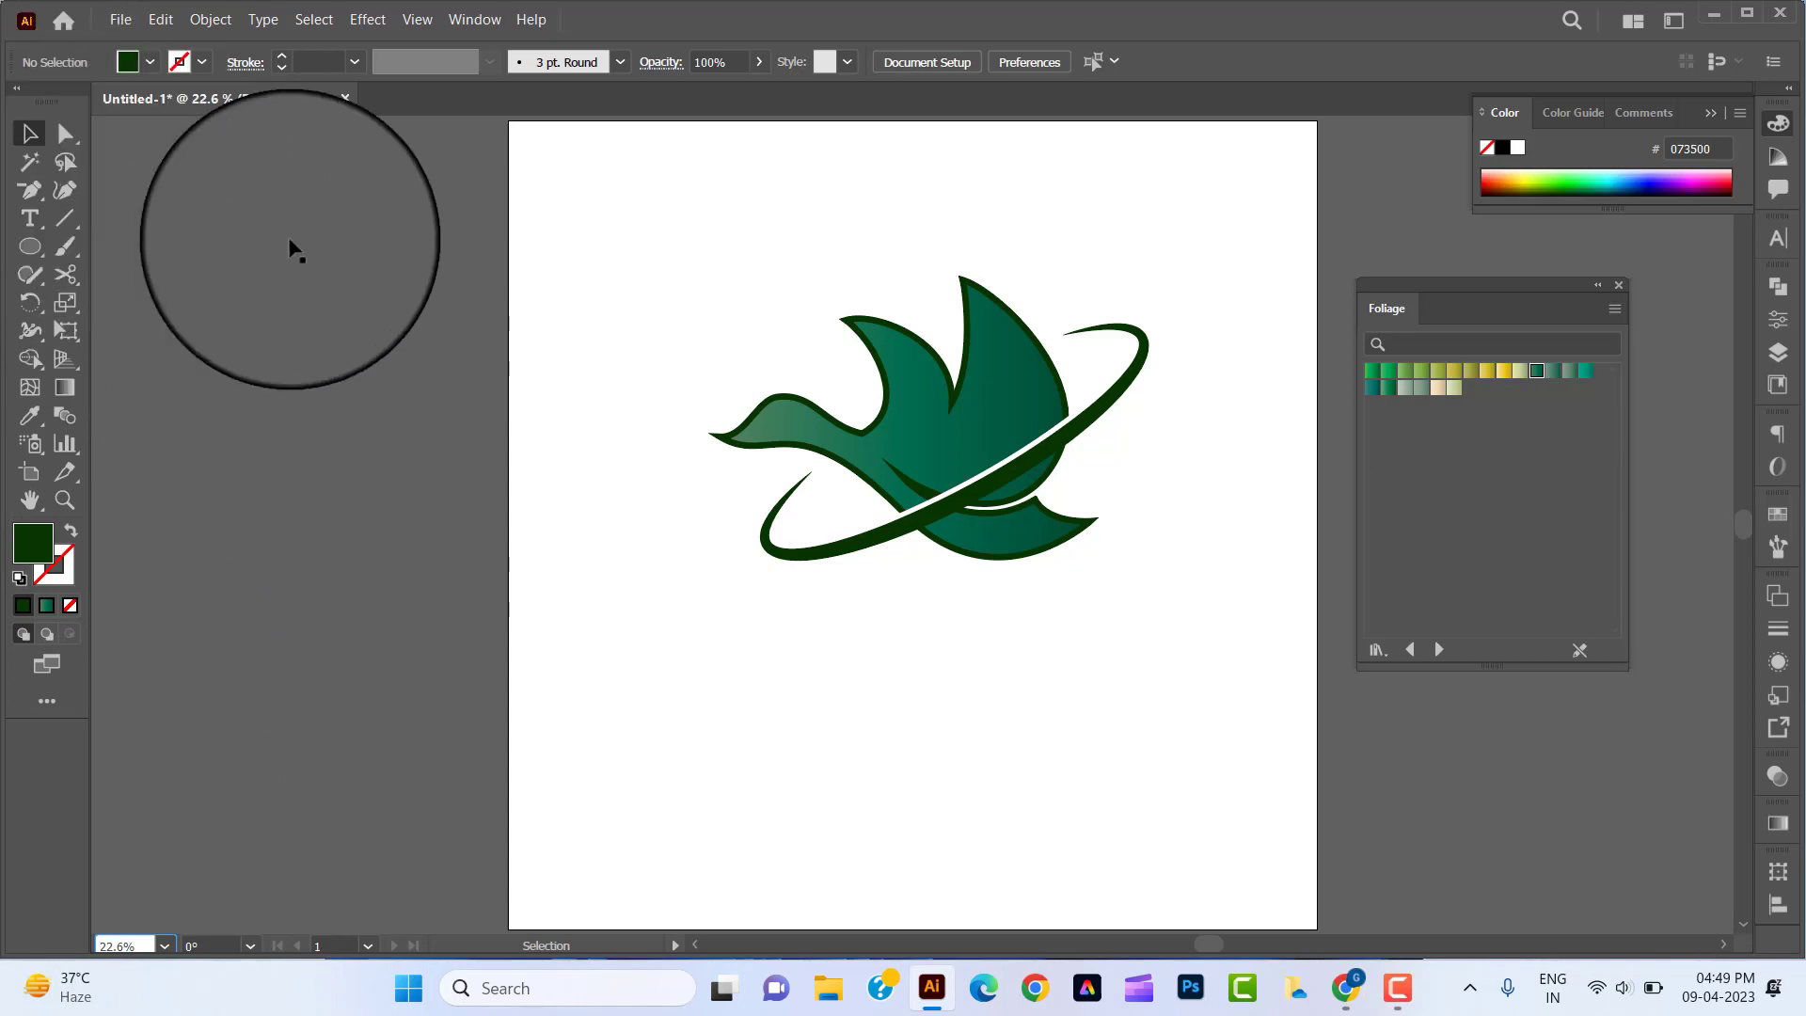
pyautogui.moveTo(1172, 623); pyautogui.dragTo(806, 287)
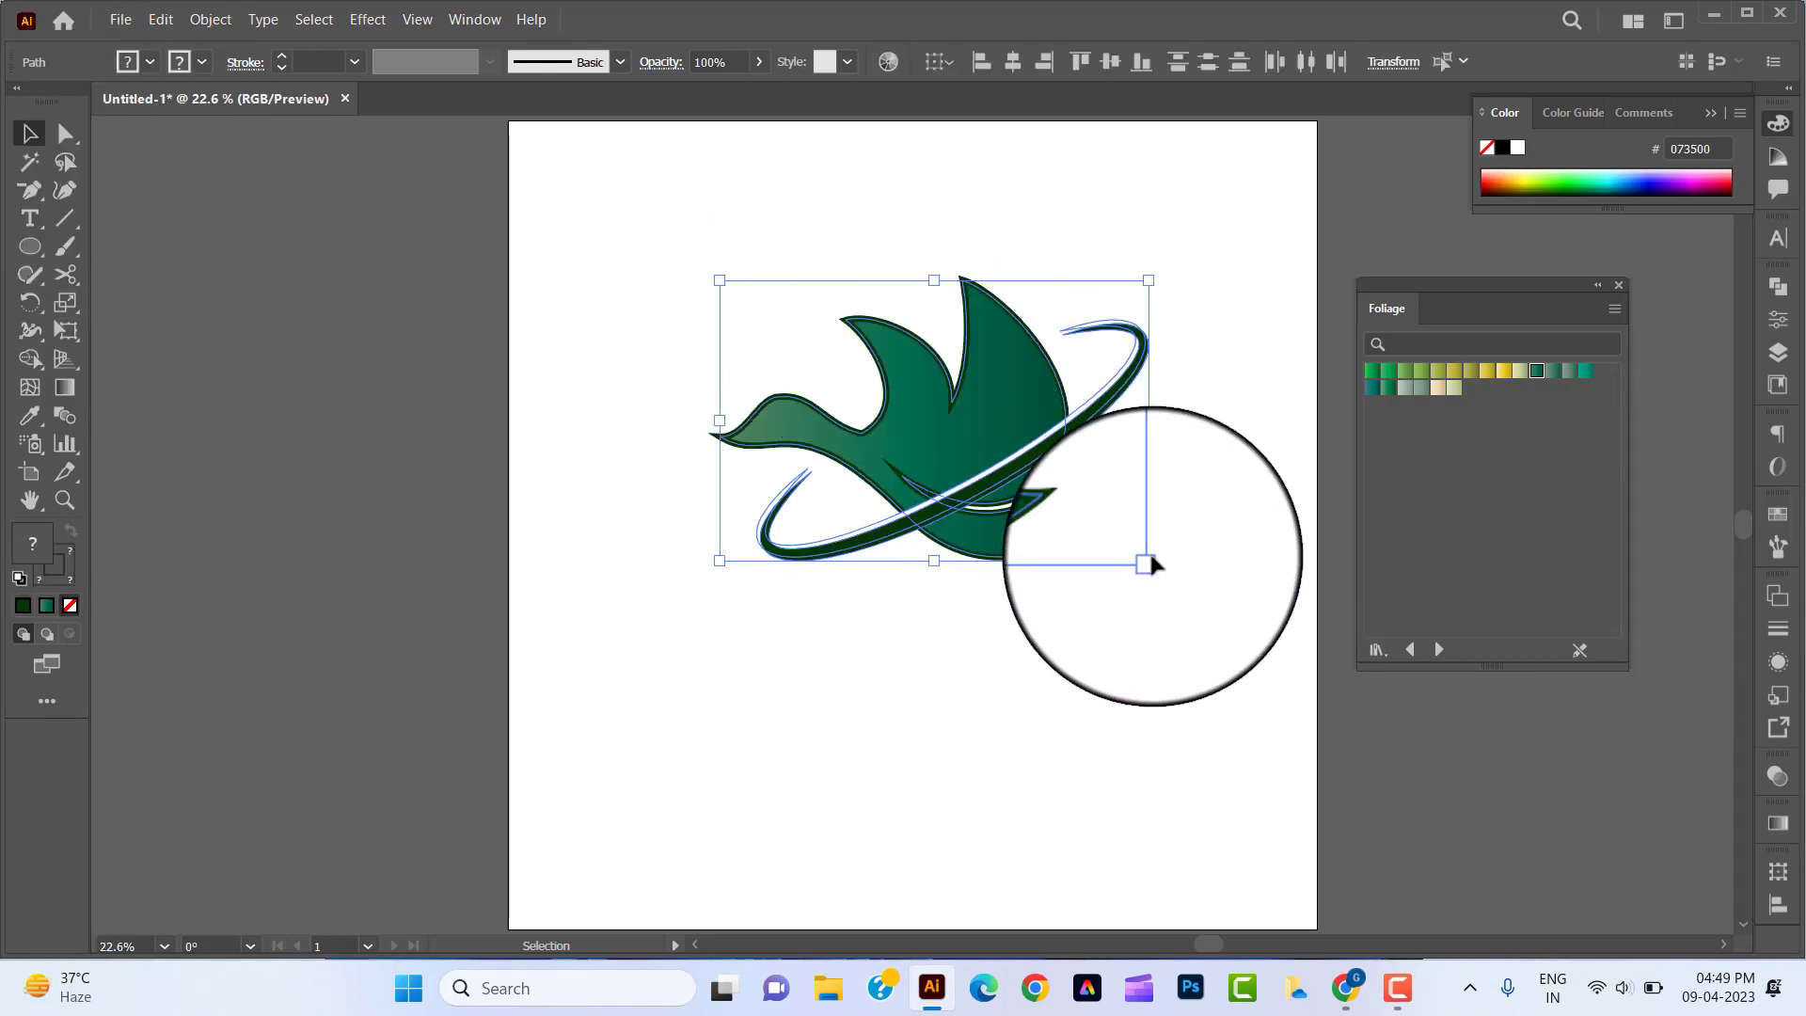
pyautogui.moveTo(1149, 561); pyautogui.dragTo(1076, 544)
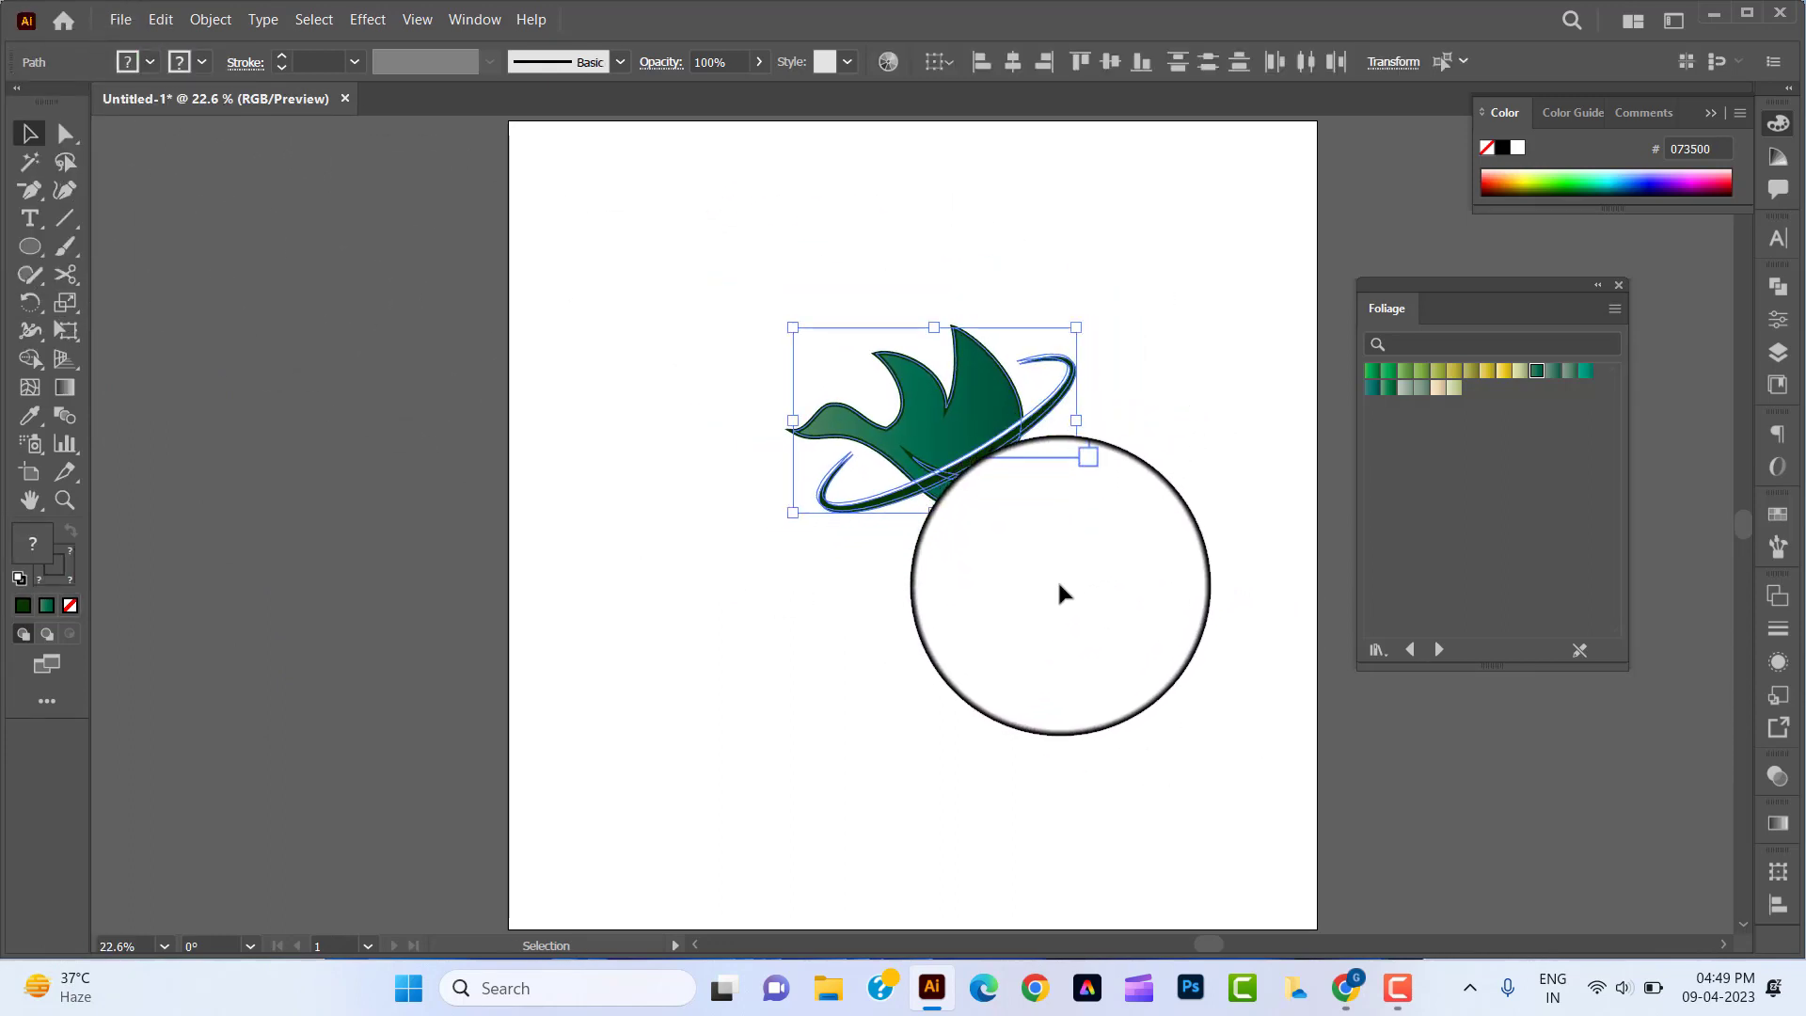
pyautogui.click(1050, 596)
pyautogui.moveTo(996, 630)
pyautogui.mouseDown()
pyautogui.moveTo(1009, 669)
pyautogui.moveTo(984, 639)
pyautogui.mouseUp()
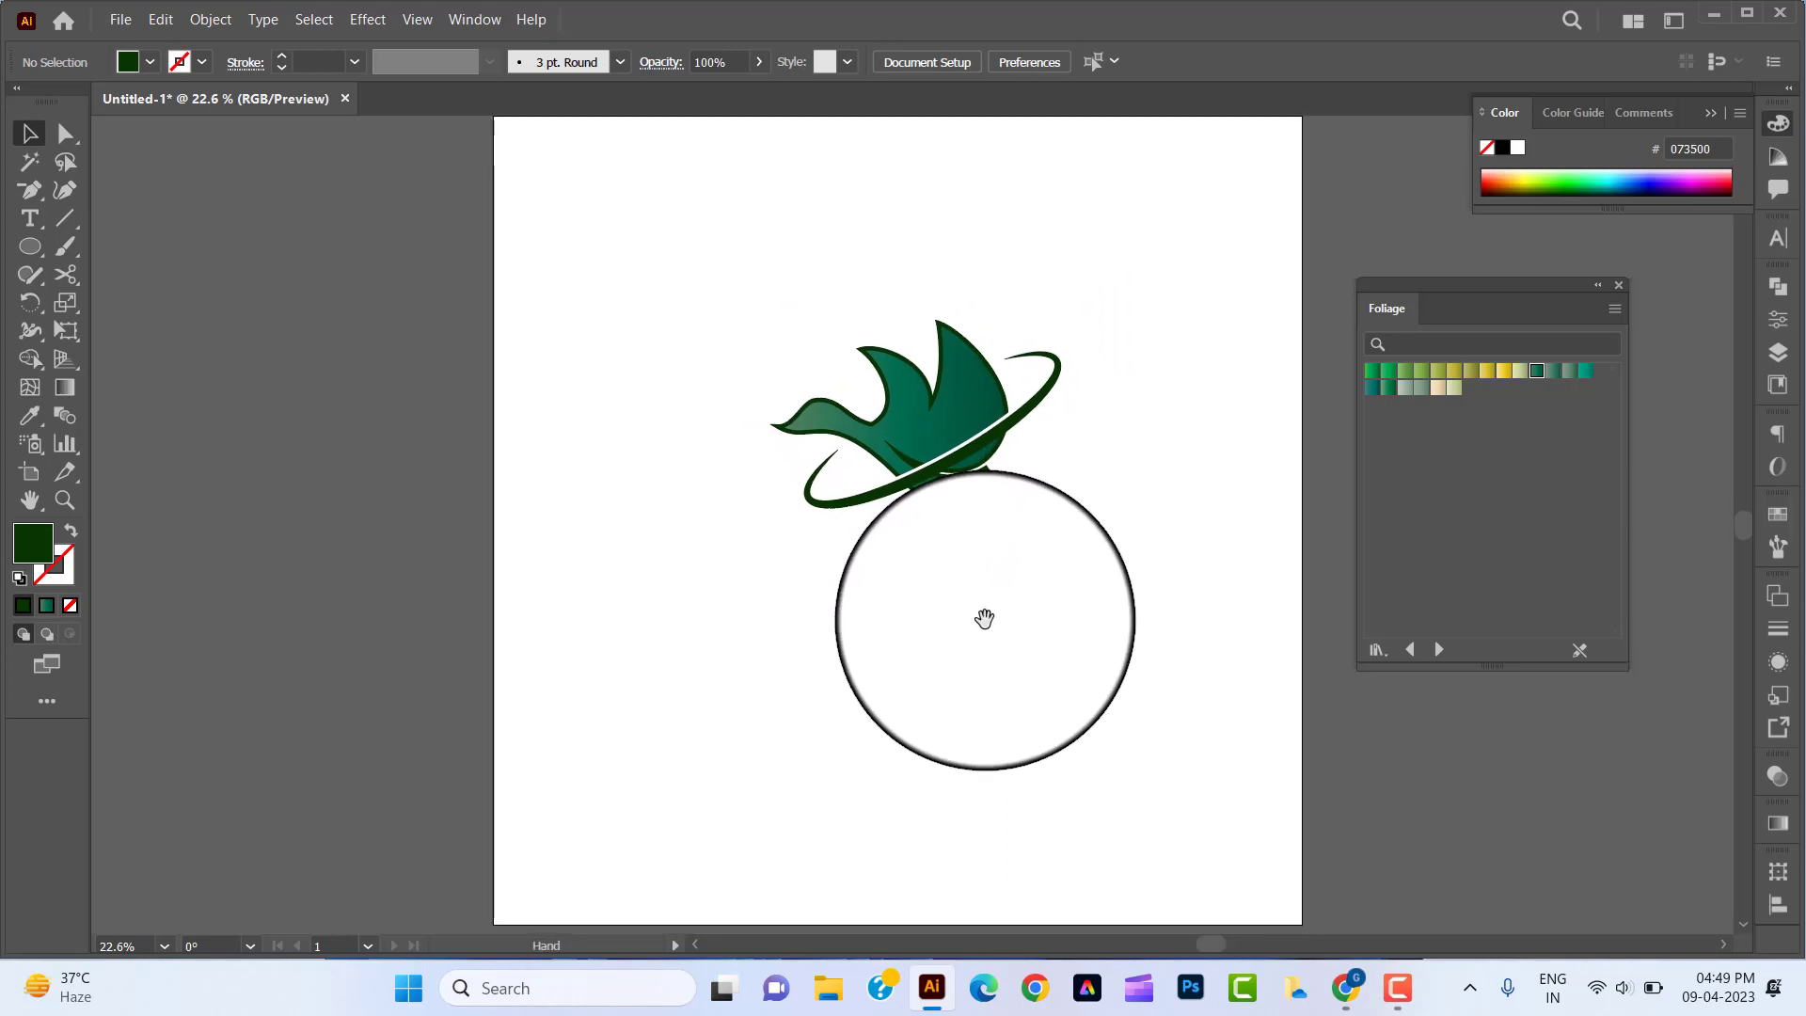
# Step: Group all the bird and ring paths, shift the group slightly left on the artboard, and deselect it
pyautogui.moveTo(1092, 591); pyautogui.dragTo(903, 429)
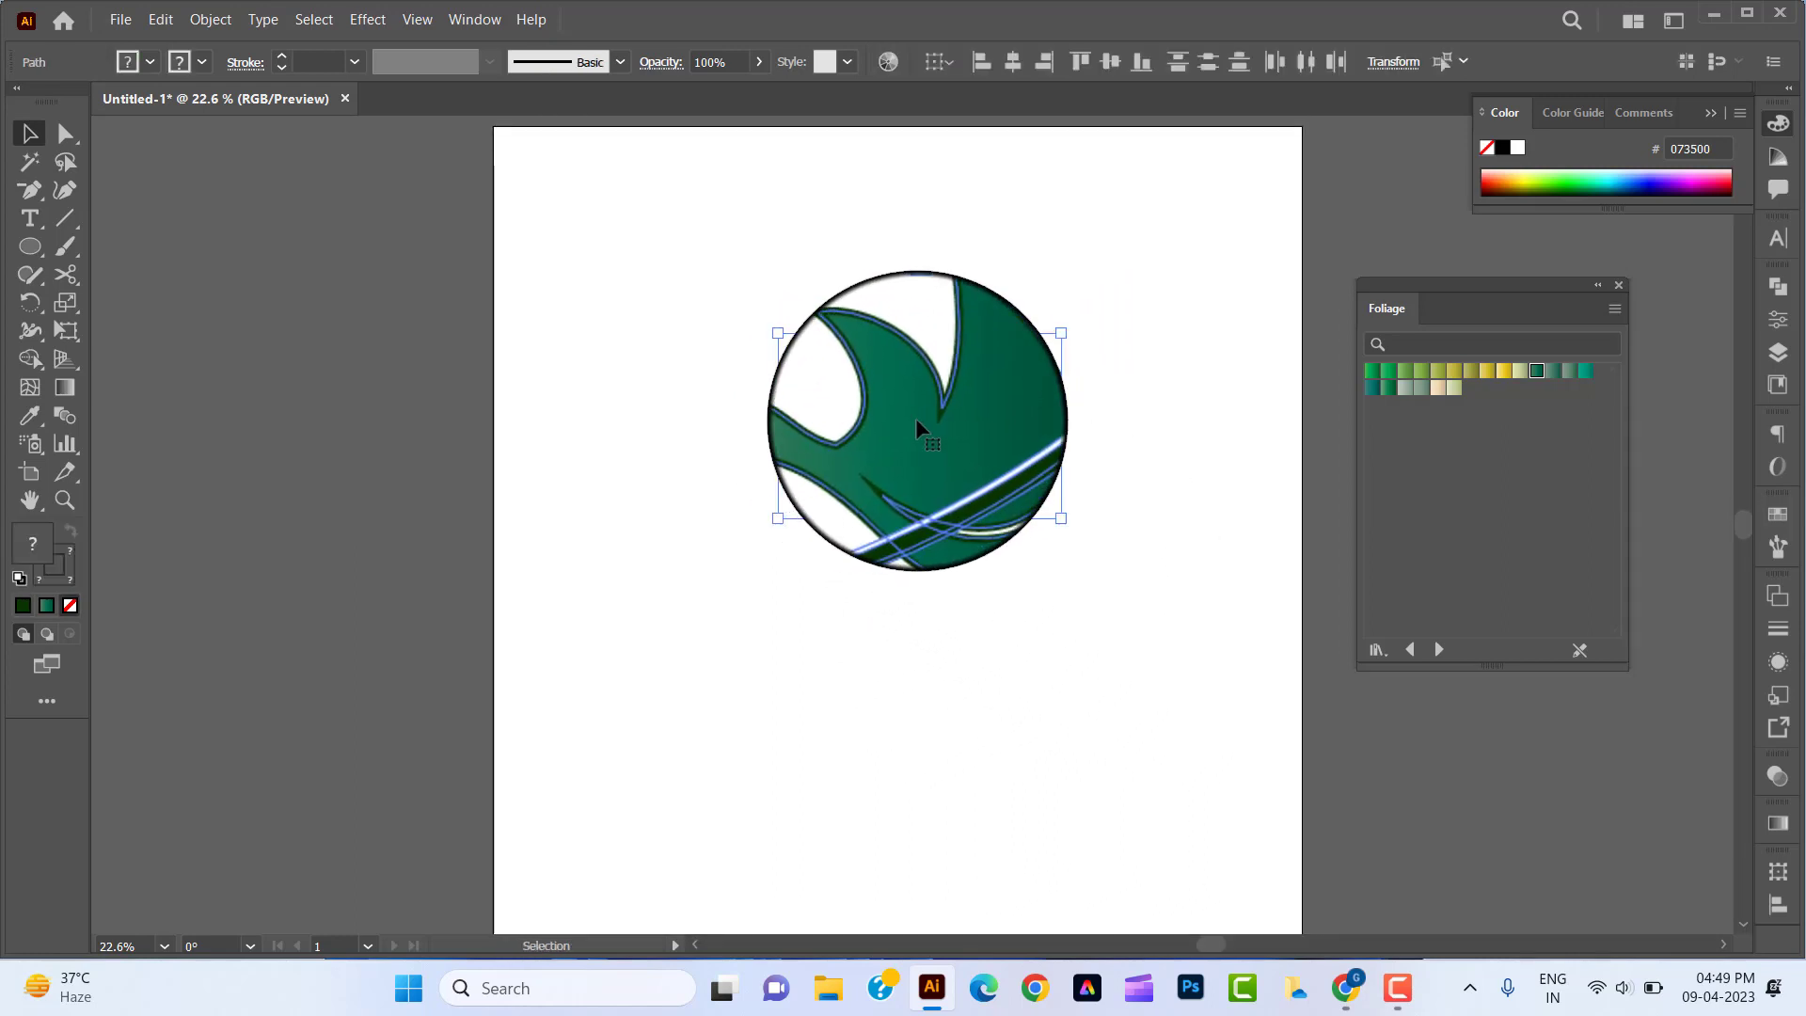
pyautogui.rightClick(940, 417)
pyautogui.click(985, 562)
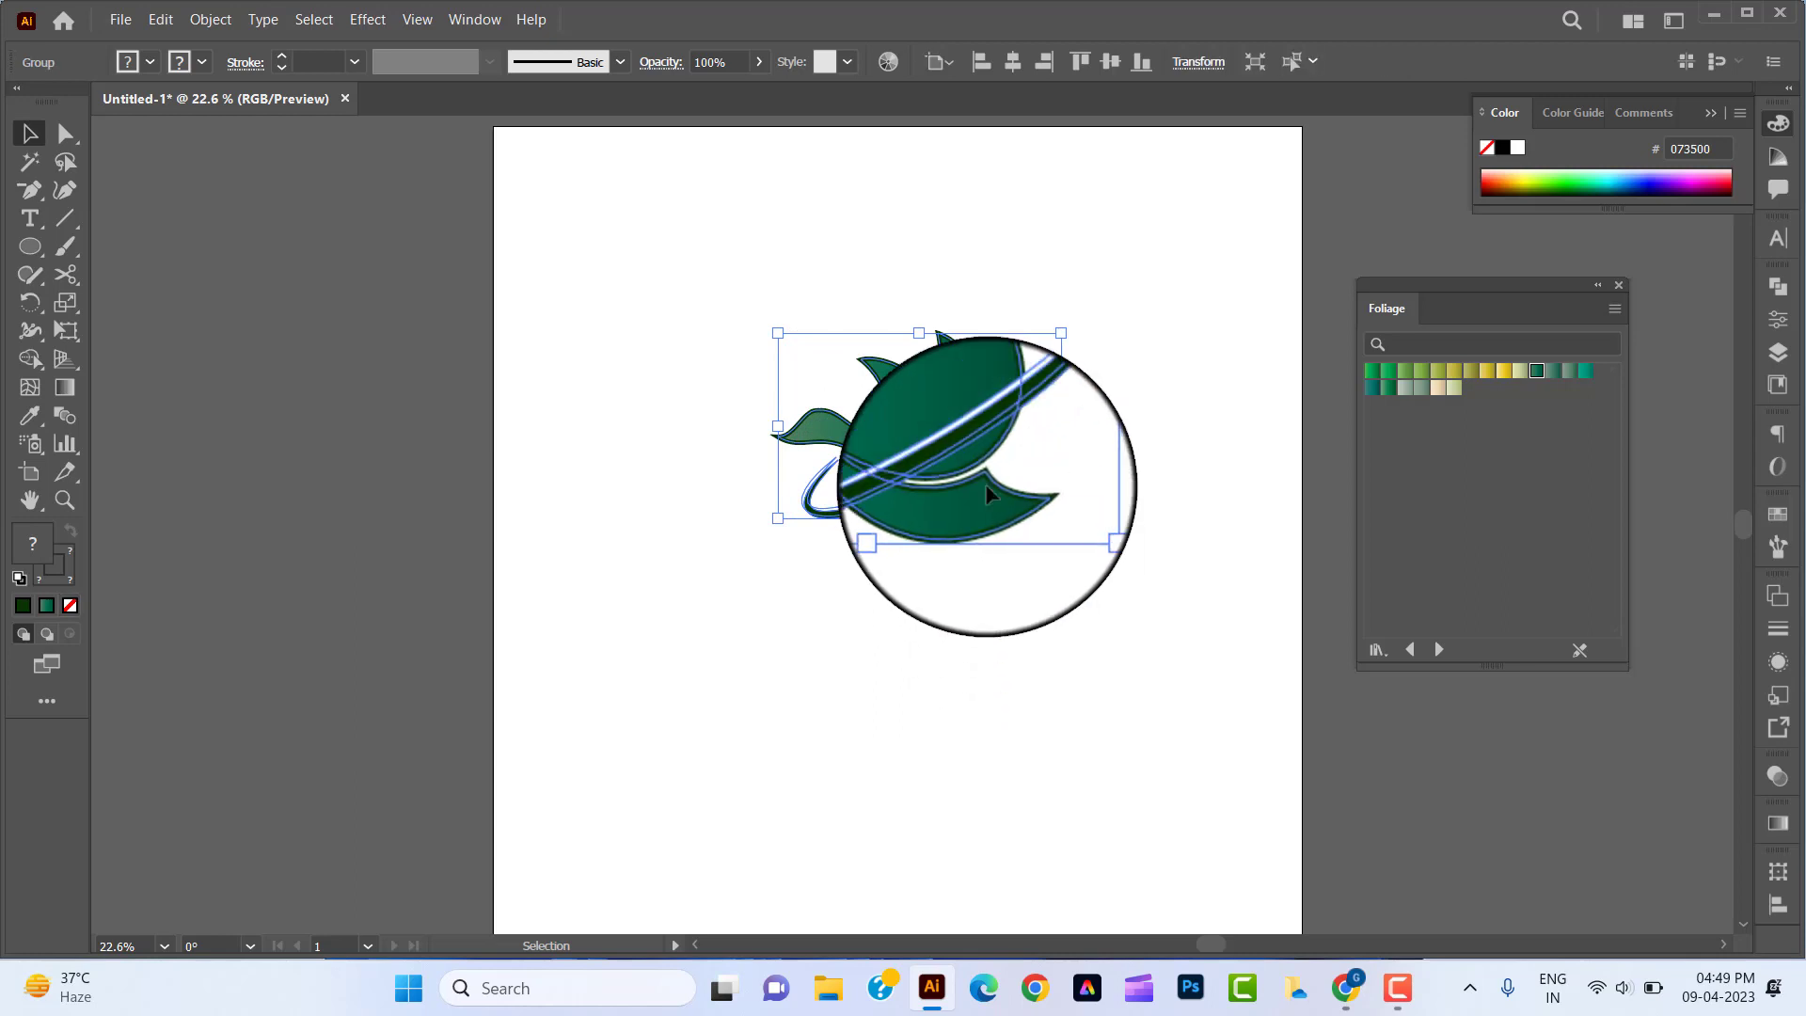
pyautogui.click(1125, 367)
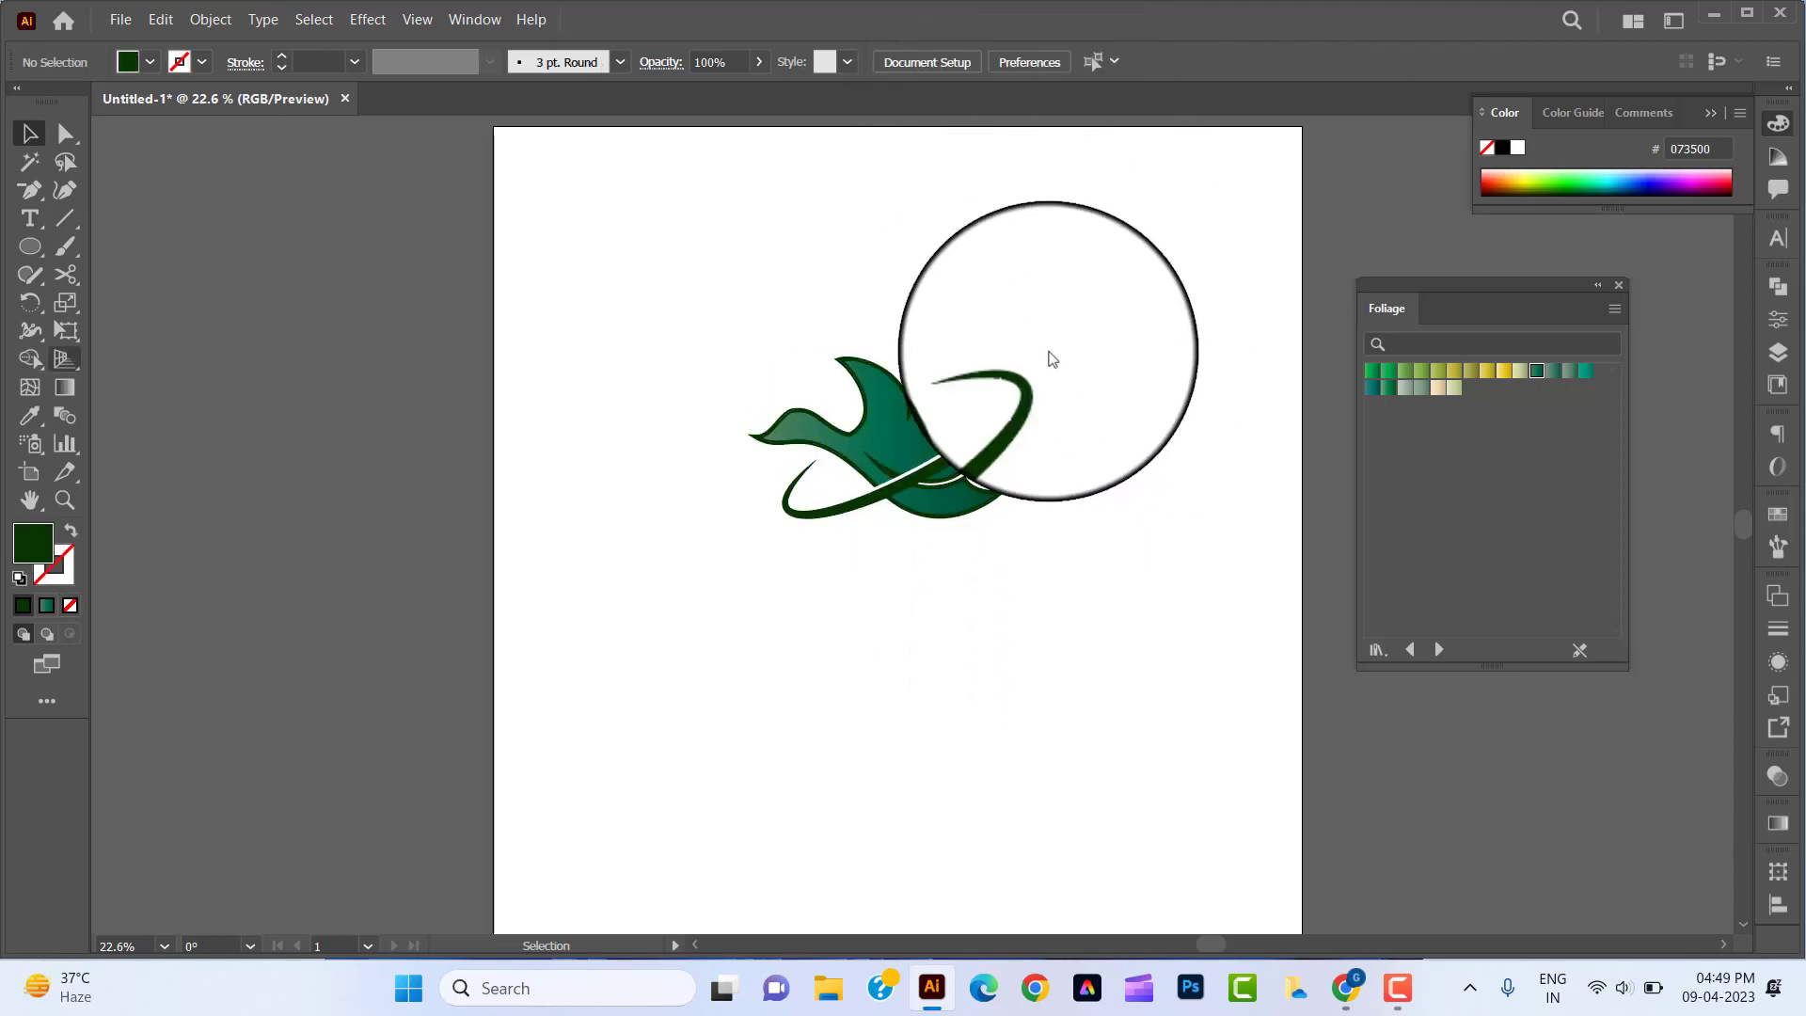
# Step: Add the text "FLYING DUCK" below the bird, set its font to Arial Bold, and deselect it
pyautogui.click(33, 219)
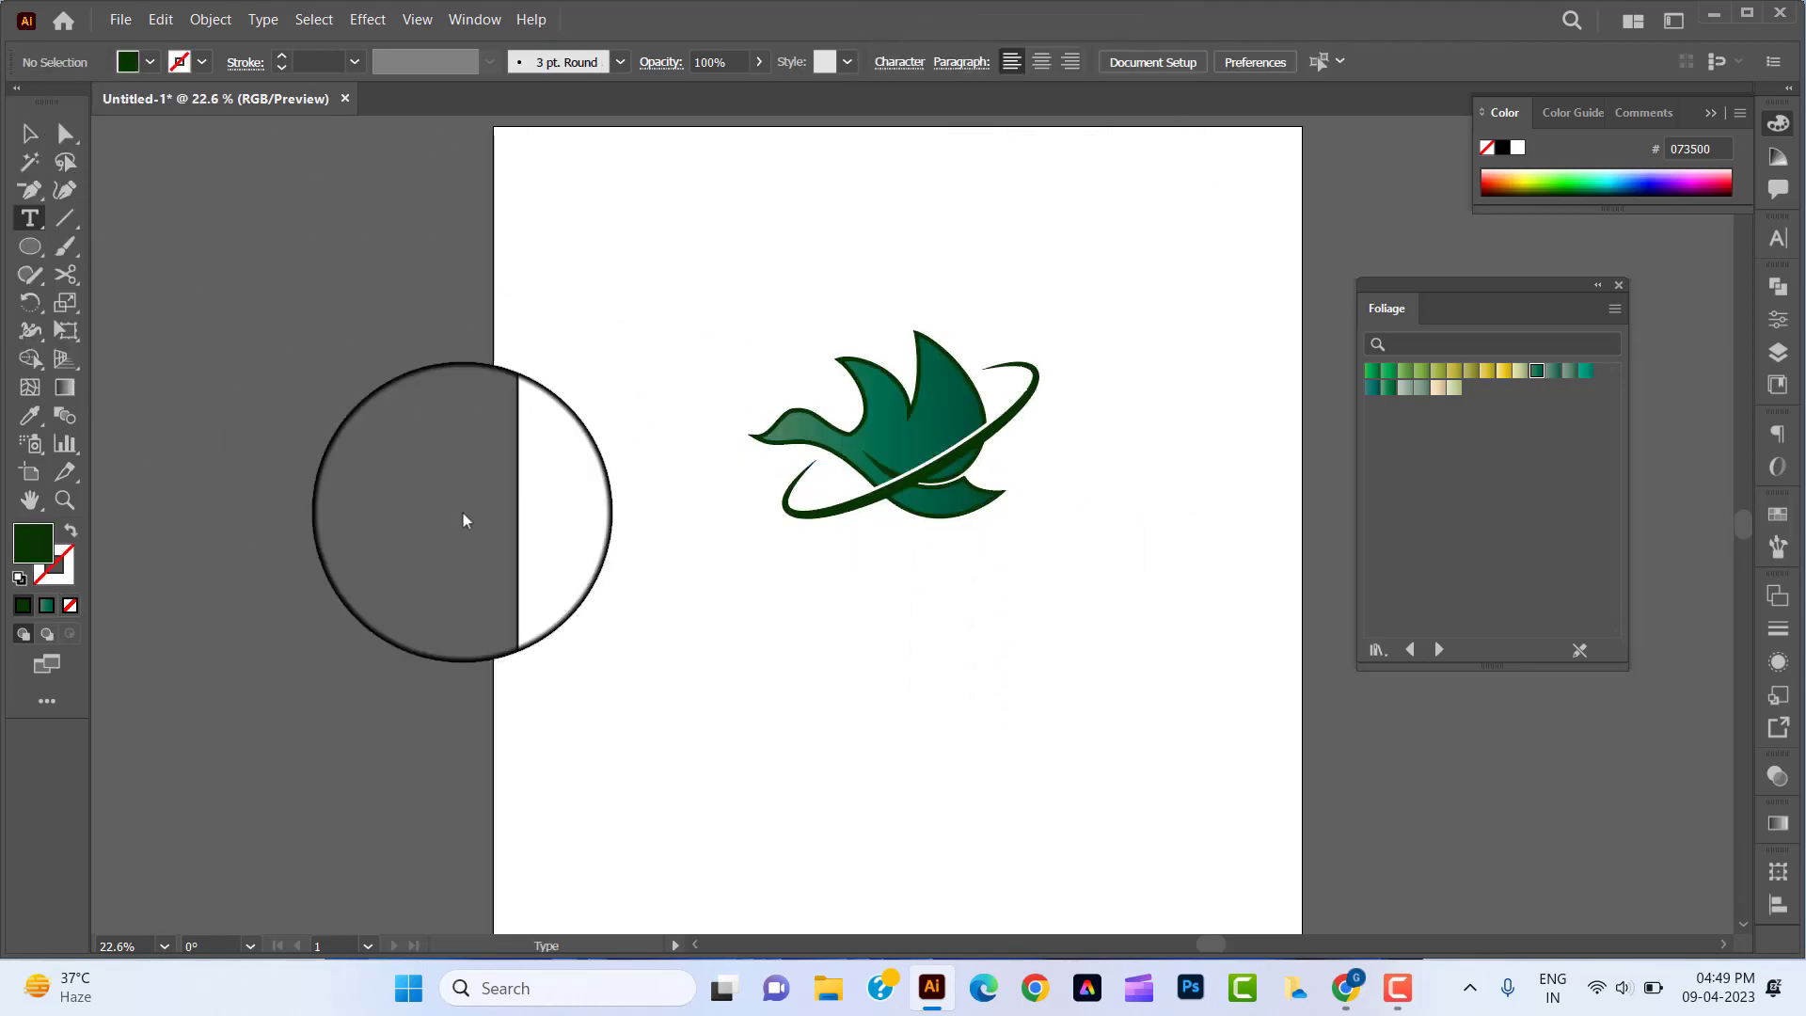
pyautogui.click(726, 701)
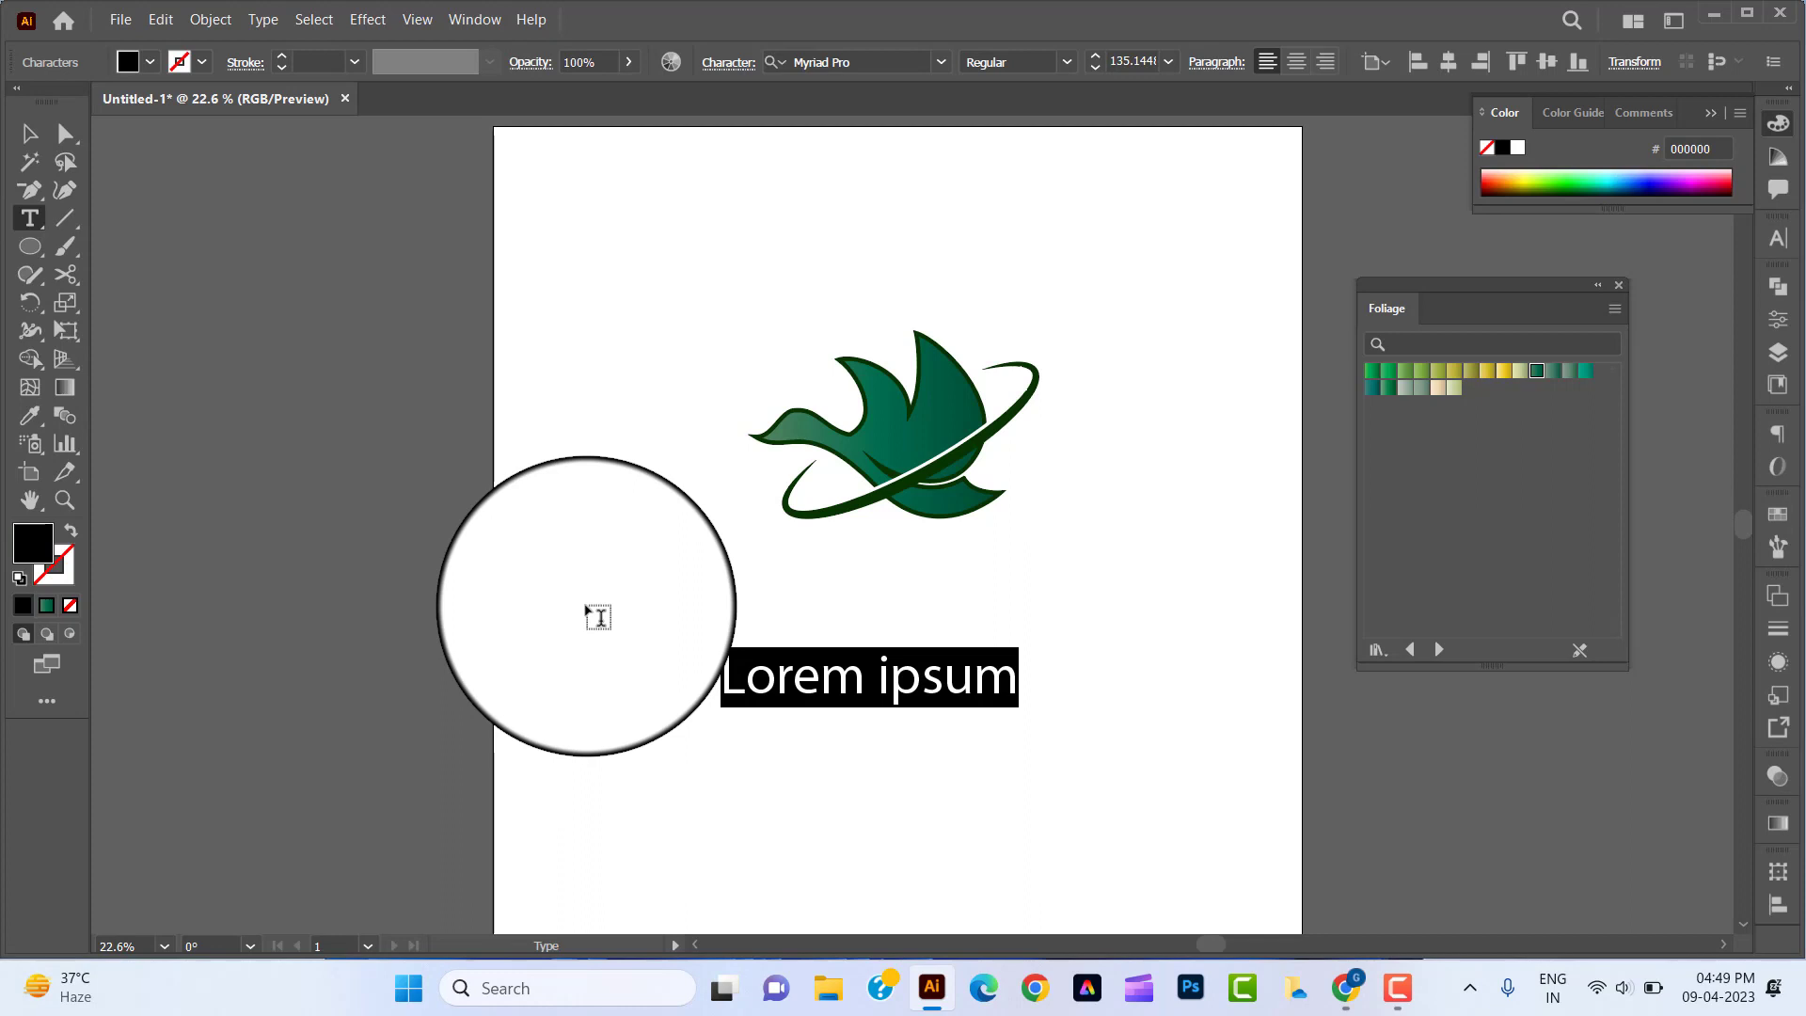
pyautogui.write('FLYING DUCK')
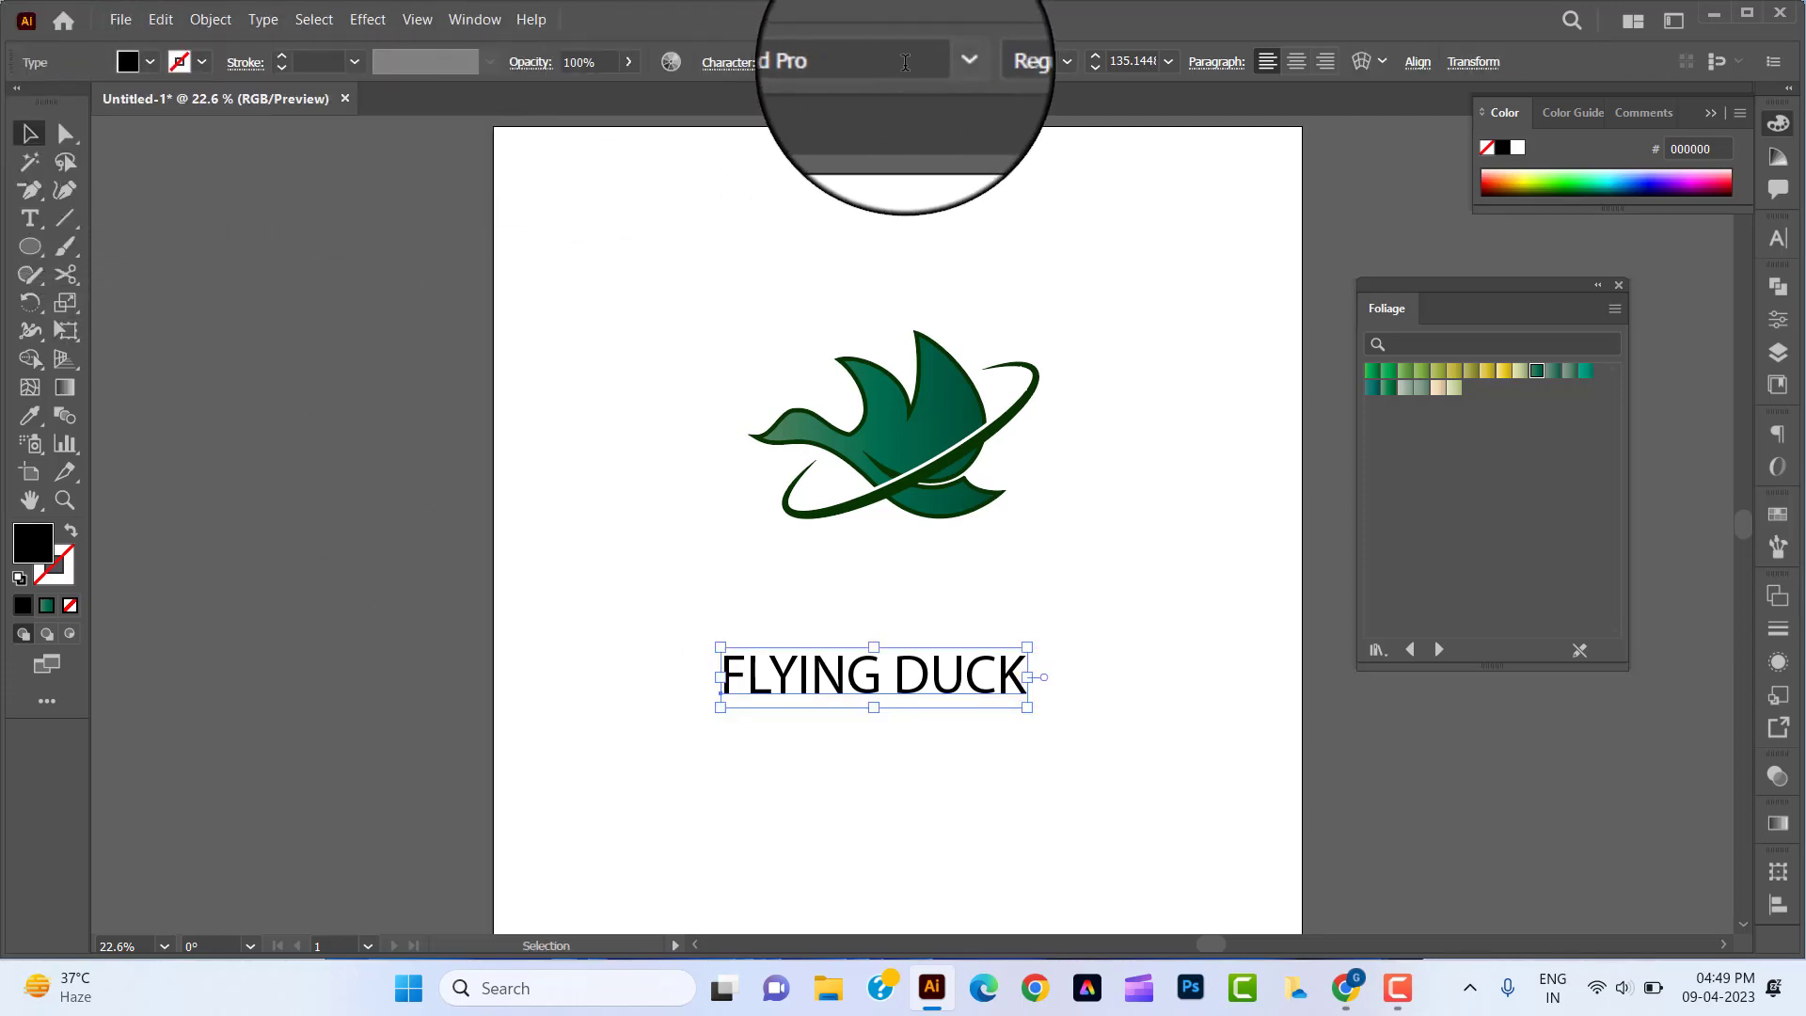
pyautogui.press('BackSpace')
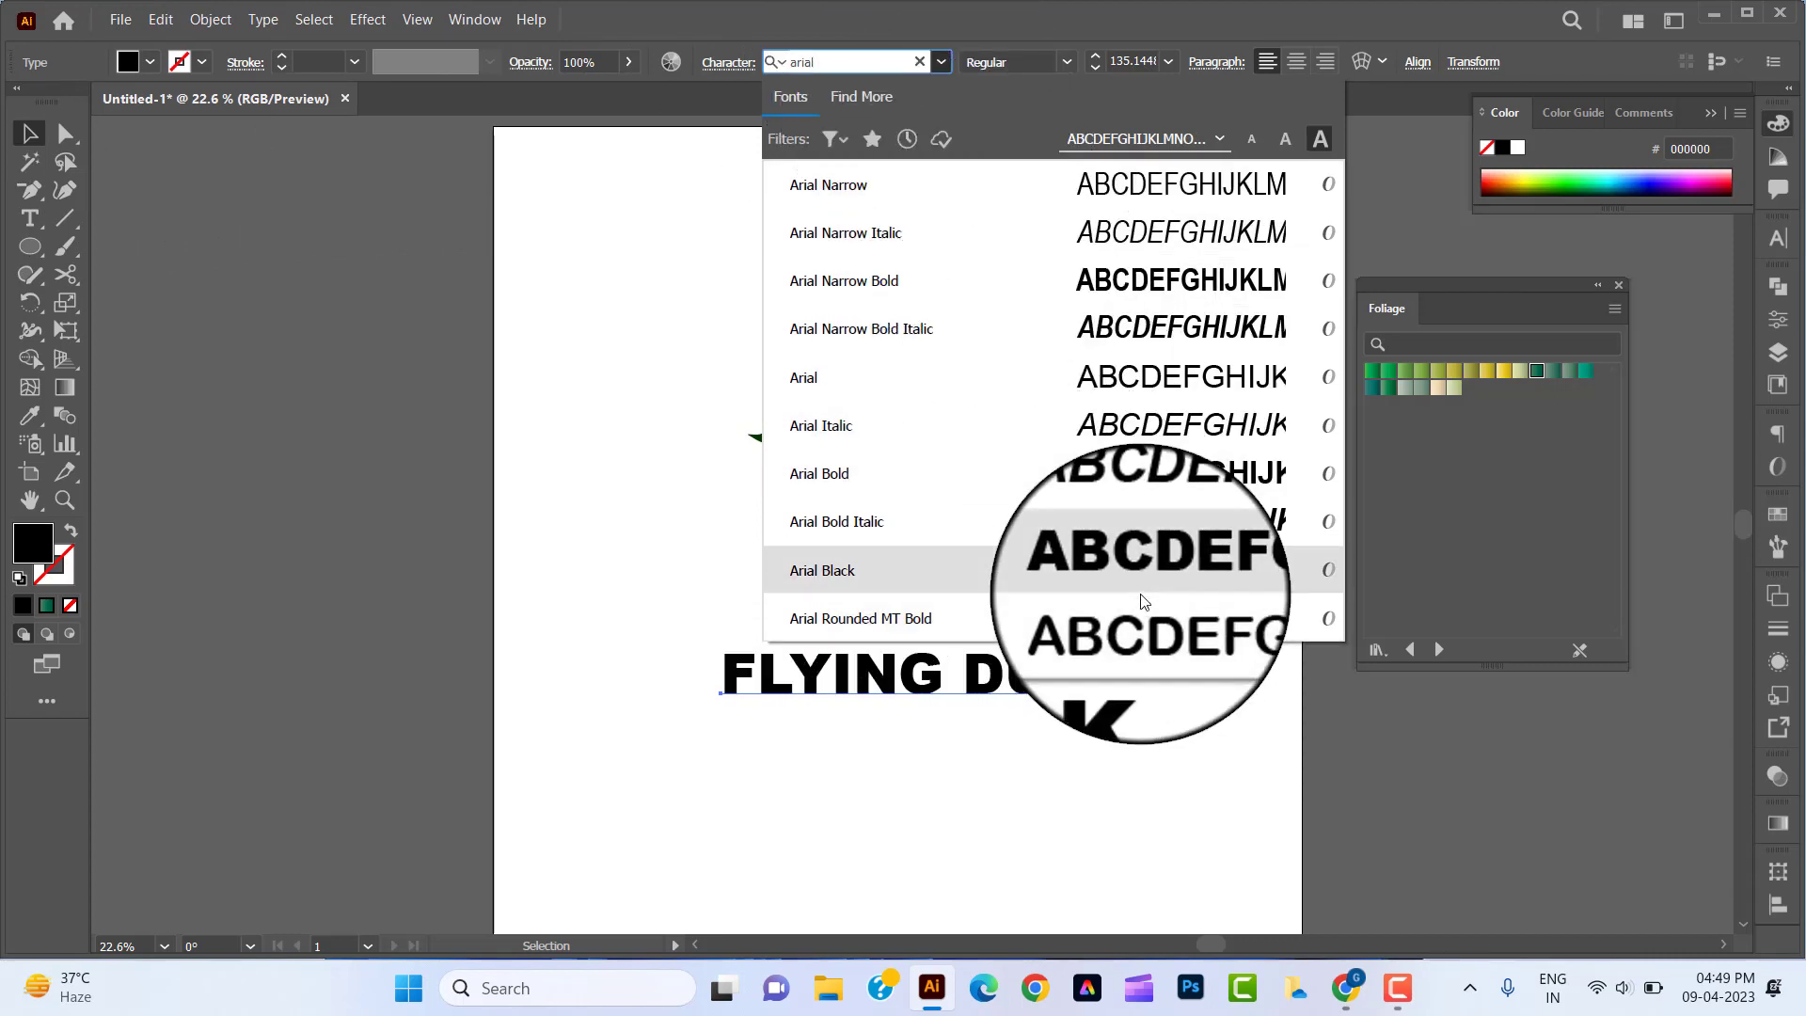
pyautogui.click(1149, 485)
pyautogui.click(1127, 709)
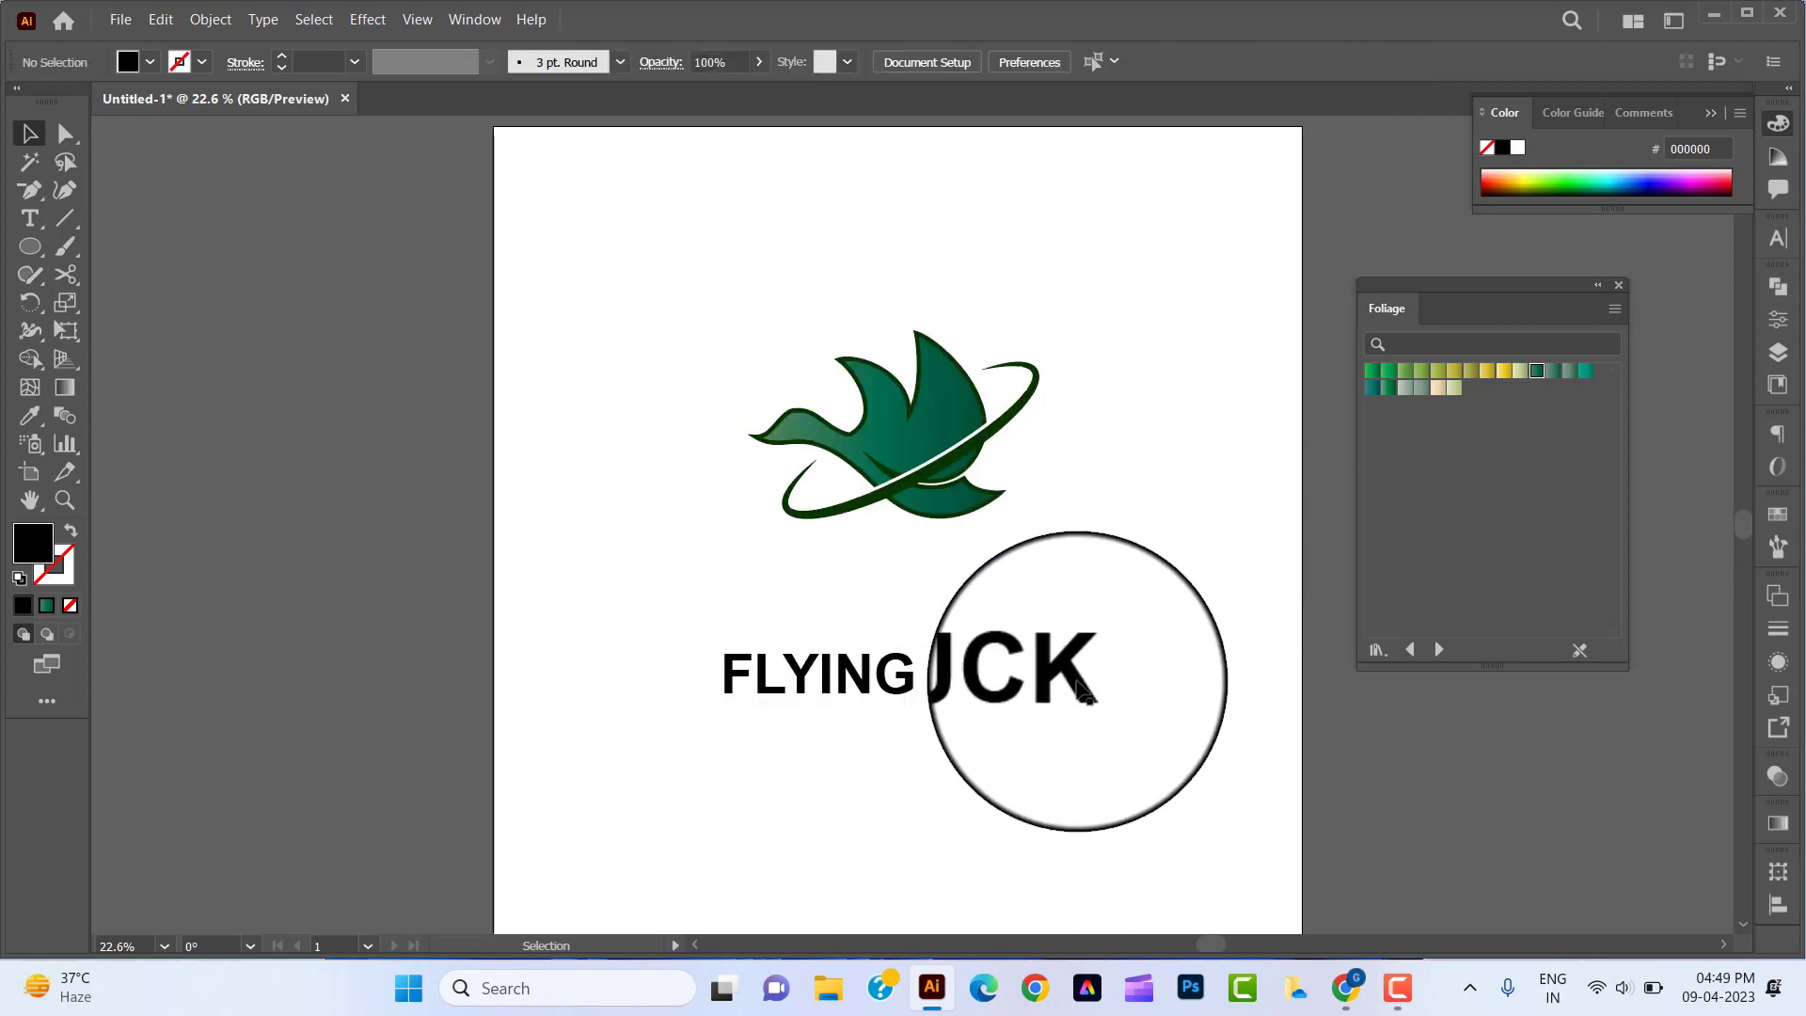
# Step: Move the "FLYING DUCK" text close beneath the bird and shrink it to about the bird's width, then scale the bird group down slightly
pyautogui.click(1099, 602)
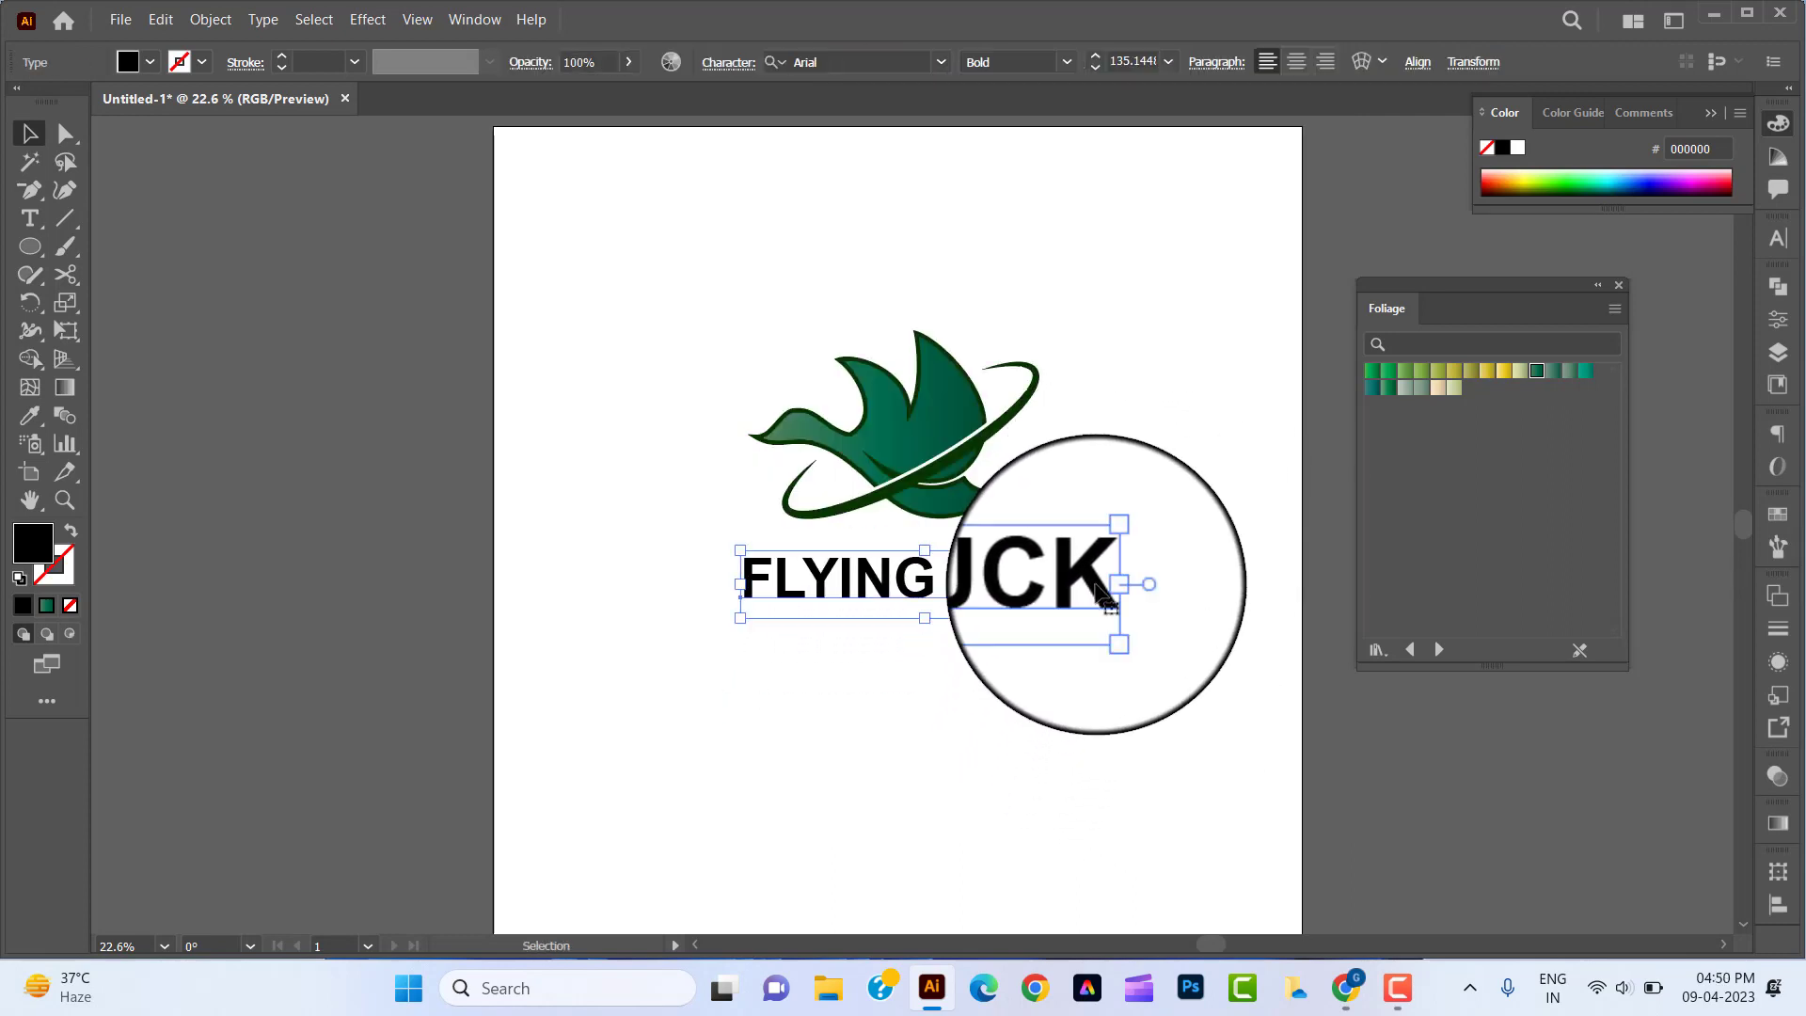
pyautogui.moveTo(1110, 623); pyautogui.dragTo(1075, 623)
pyautogui.click(1064, 674)
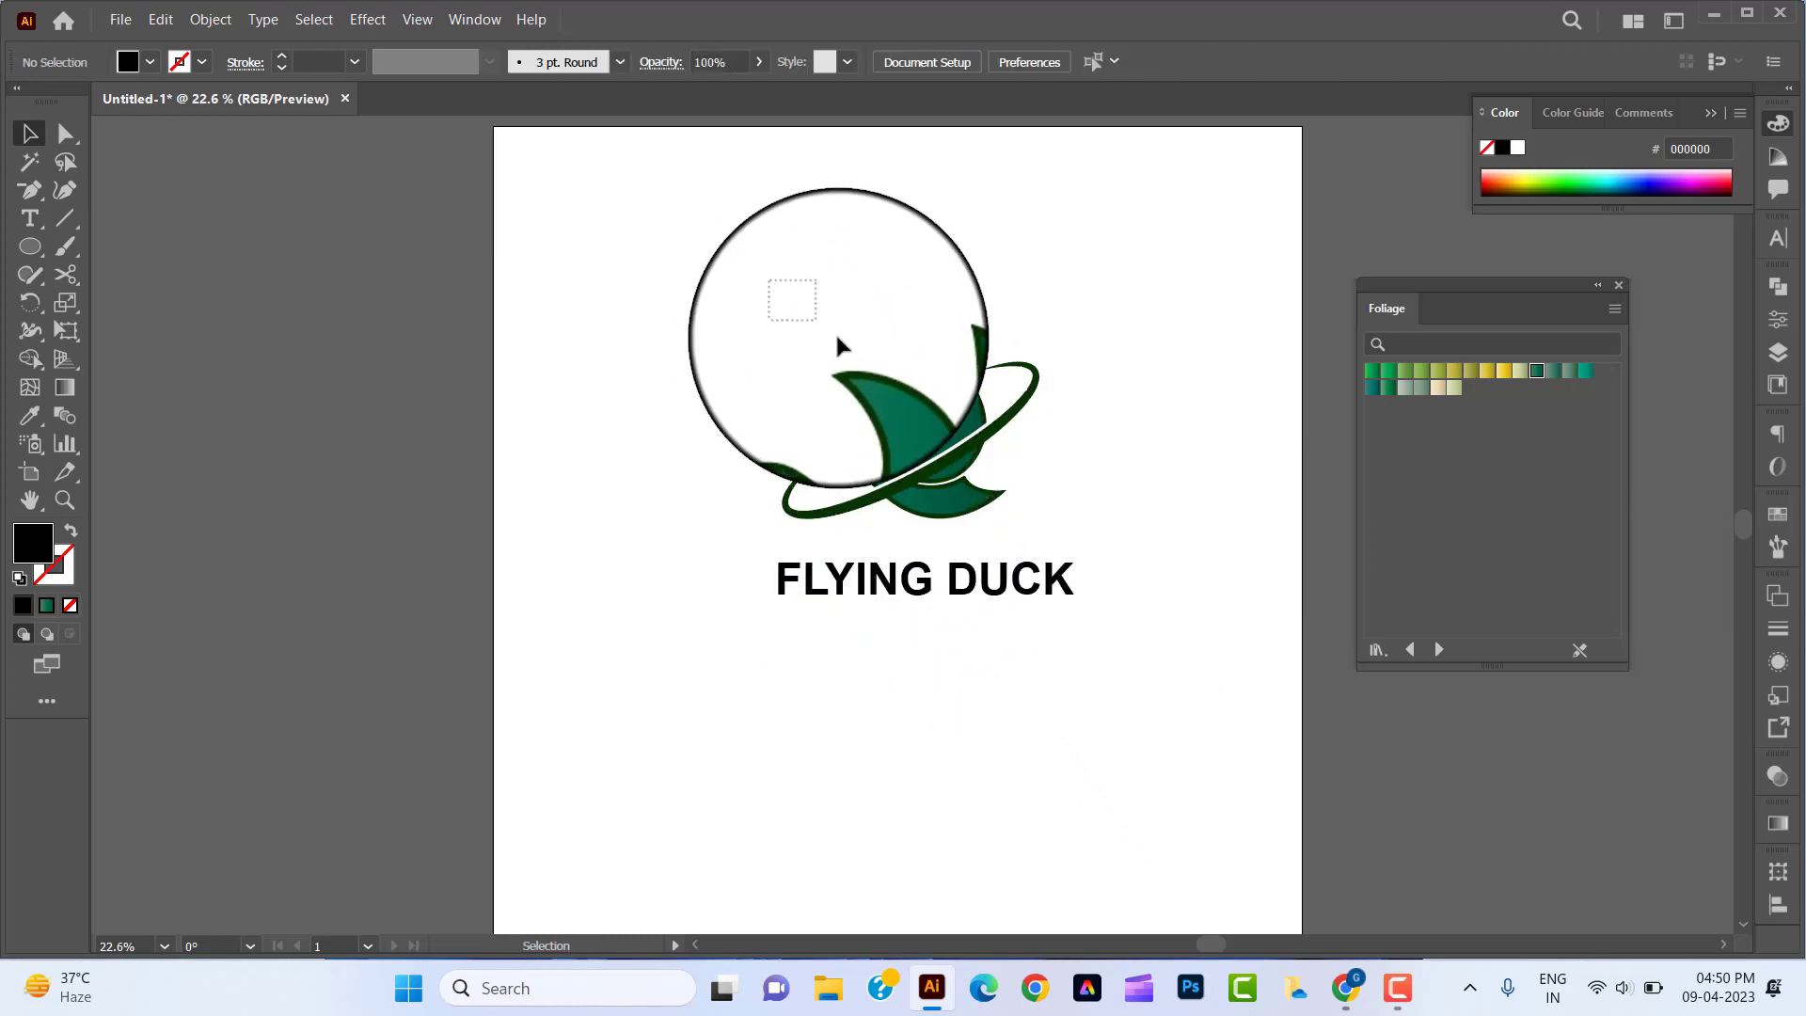
pyautogui.click(993, 435)
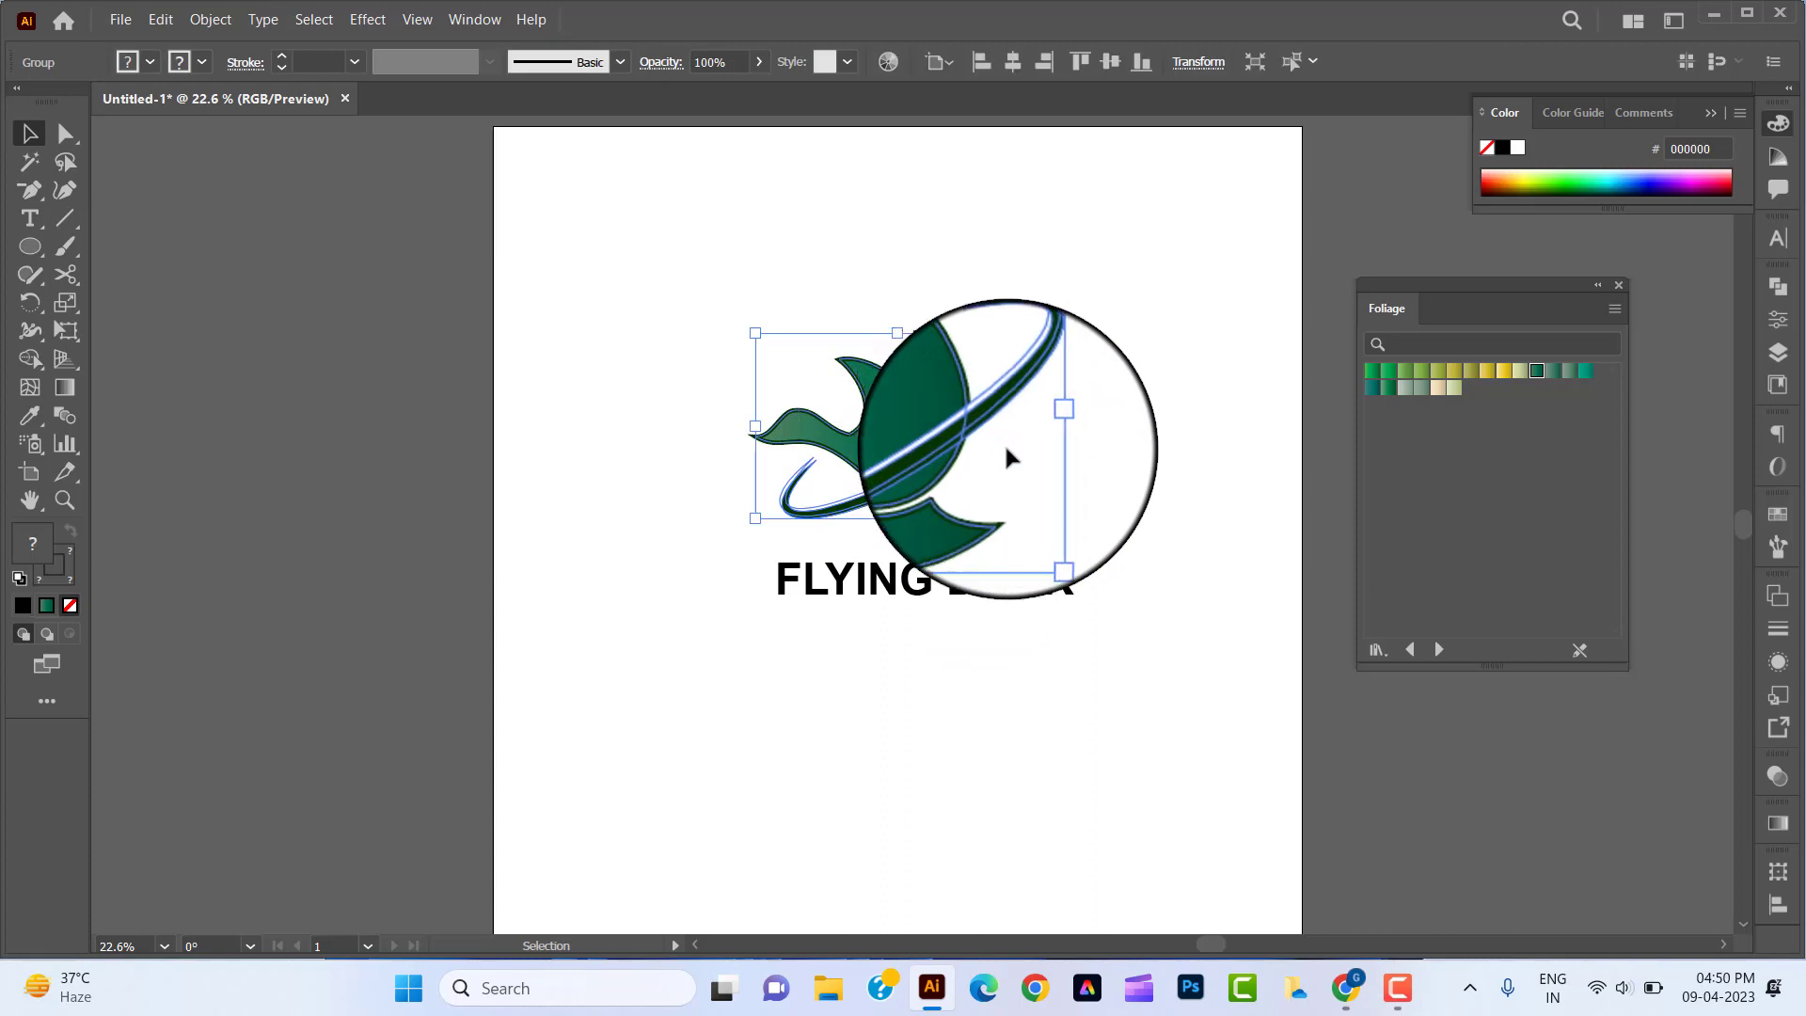
pyautogui.moveTo(1038, 515); pyautogui.dragTo(1031, 514)
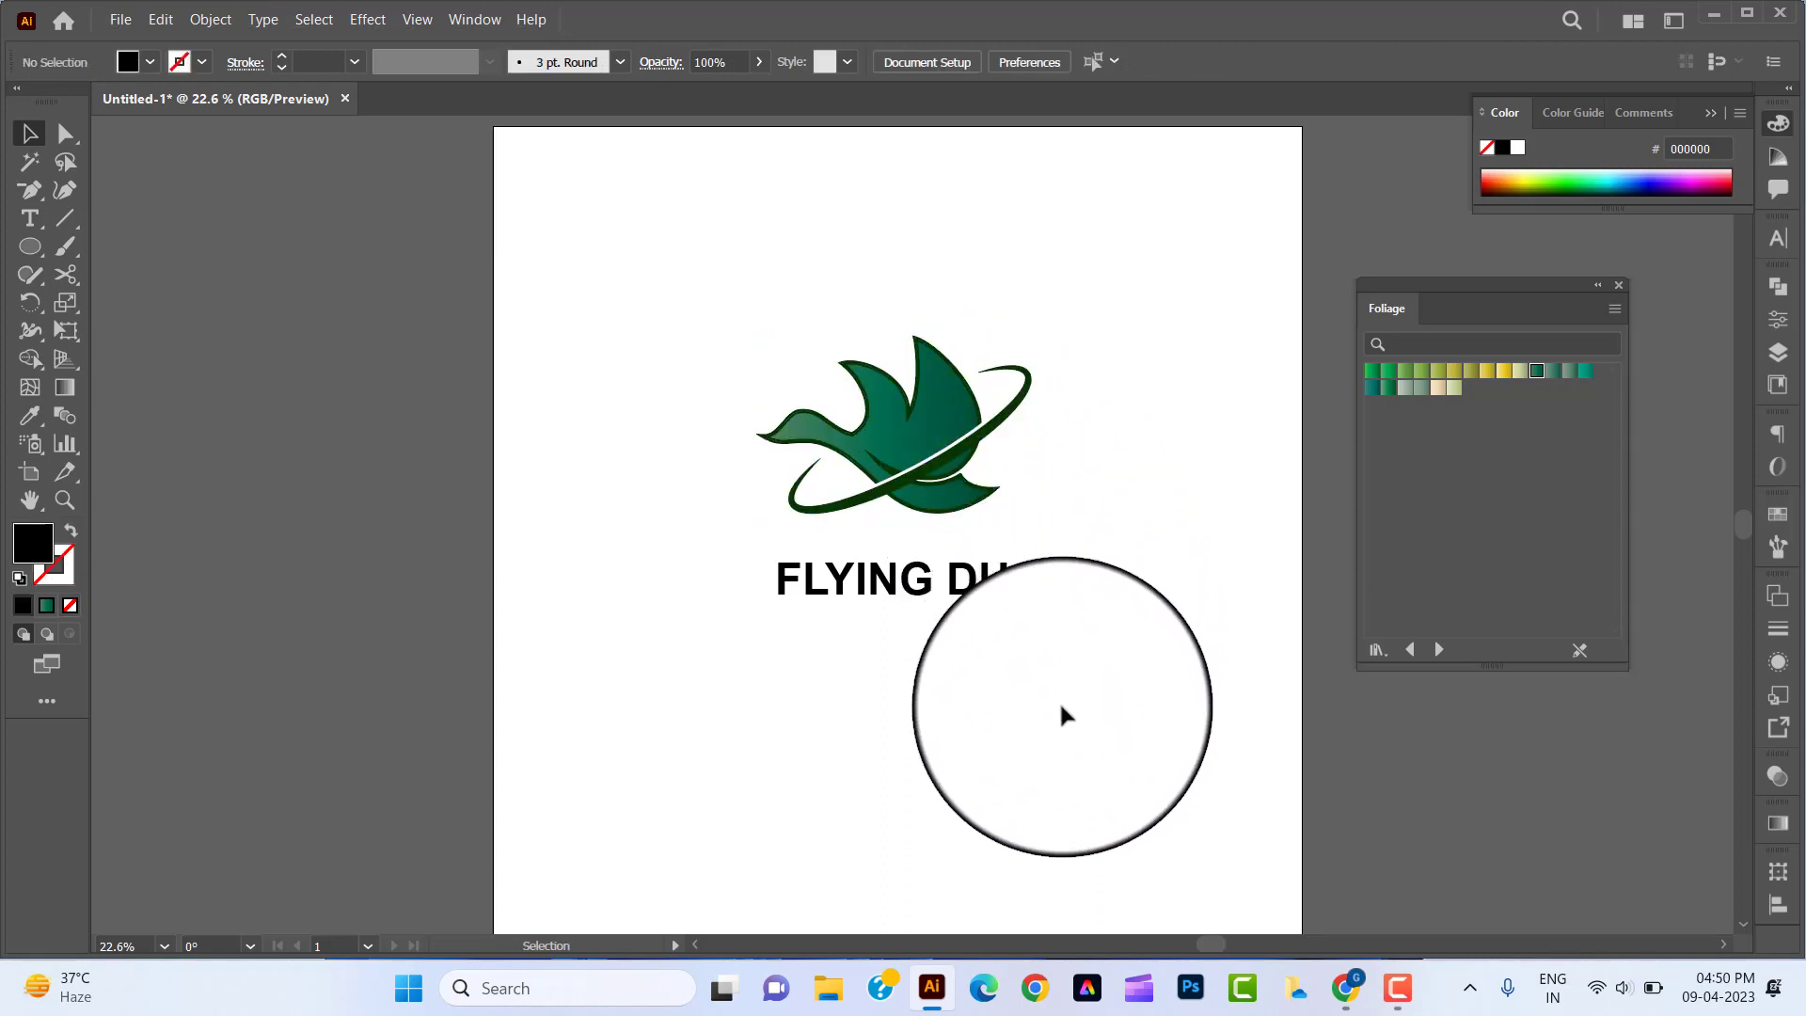
# Step: Align the bird and text on their horizontal centres, then nudge the text slightly upward and deselect it
pyautogui.moveTo(1059, 701); pyautogui.dragTo(788, 252)
pyautogui.click(860, 61)
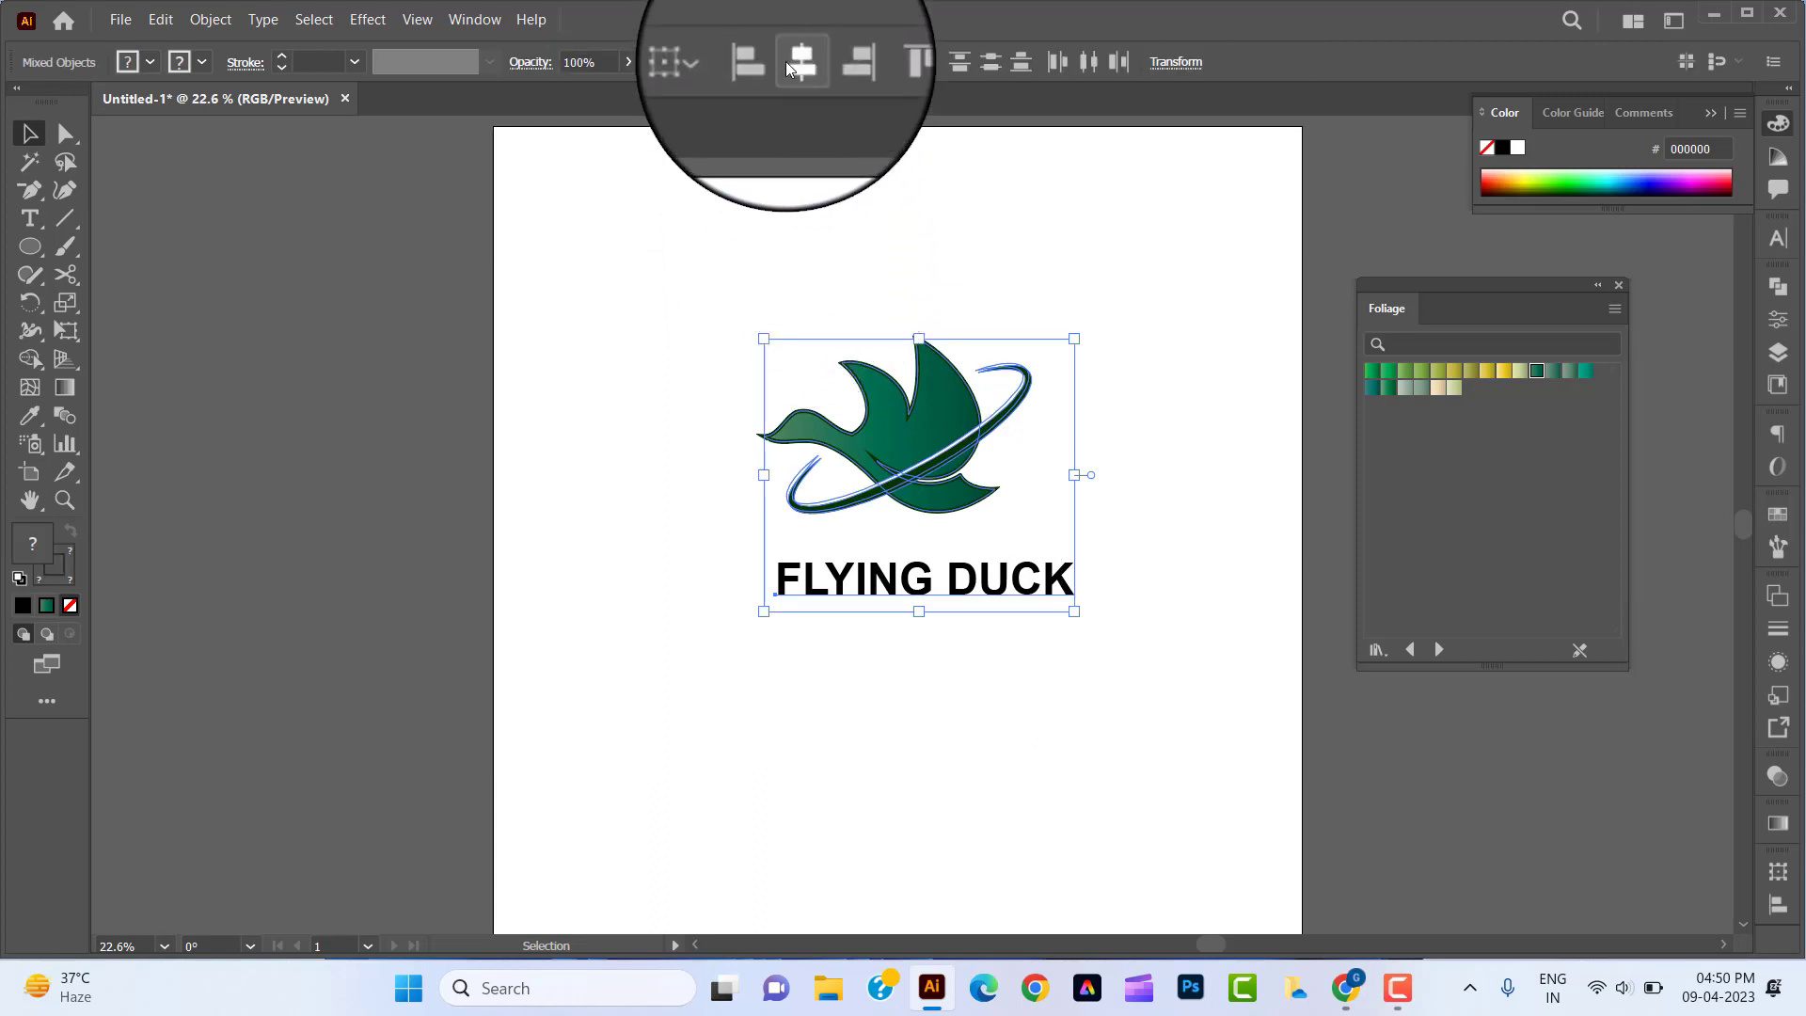
pyautogui.click(1129, 504)
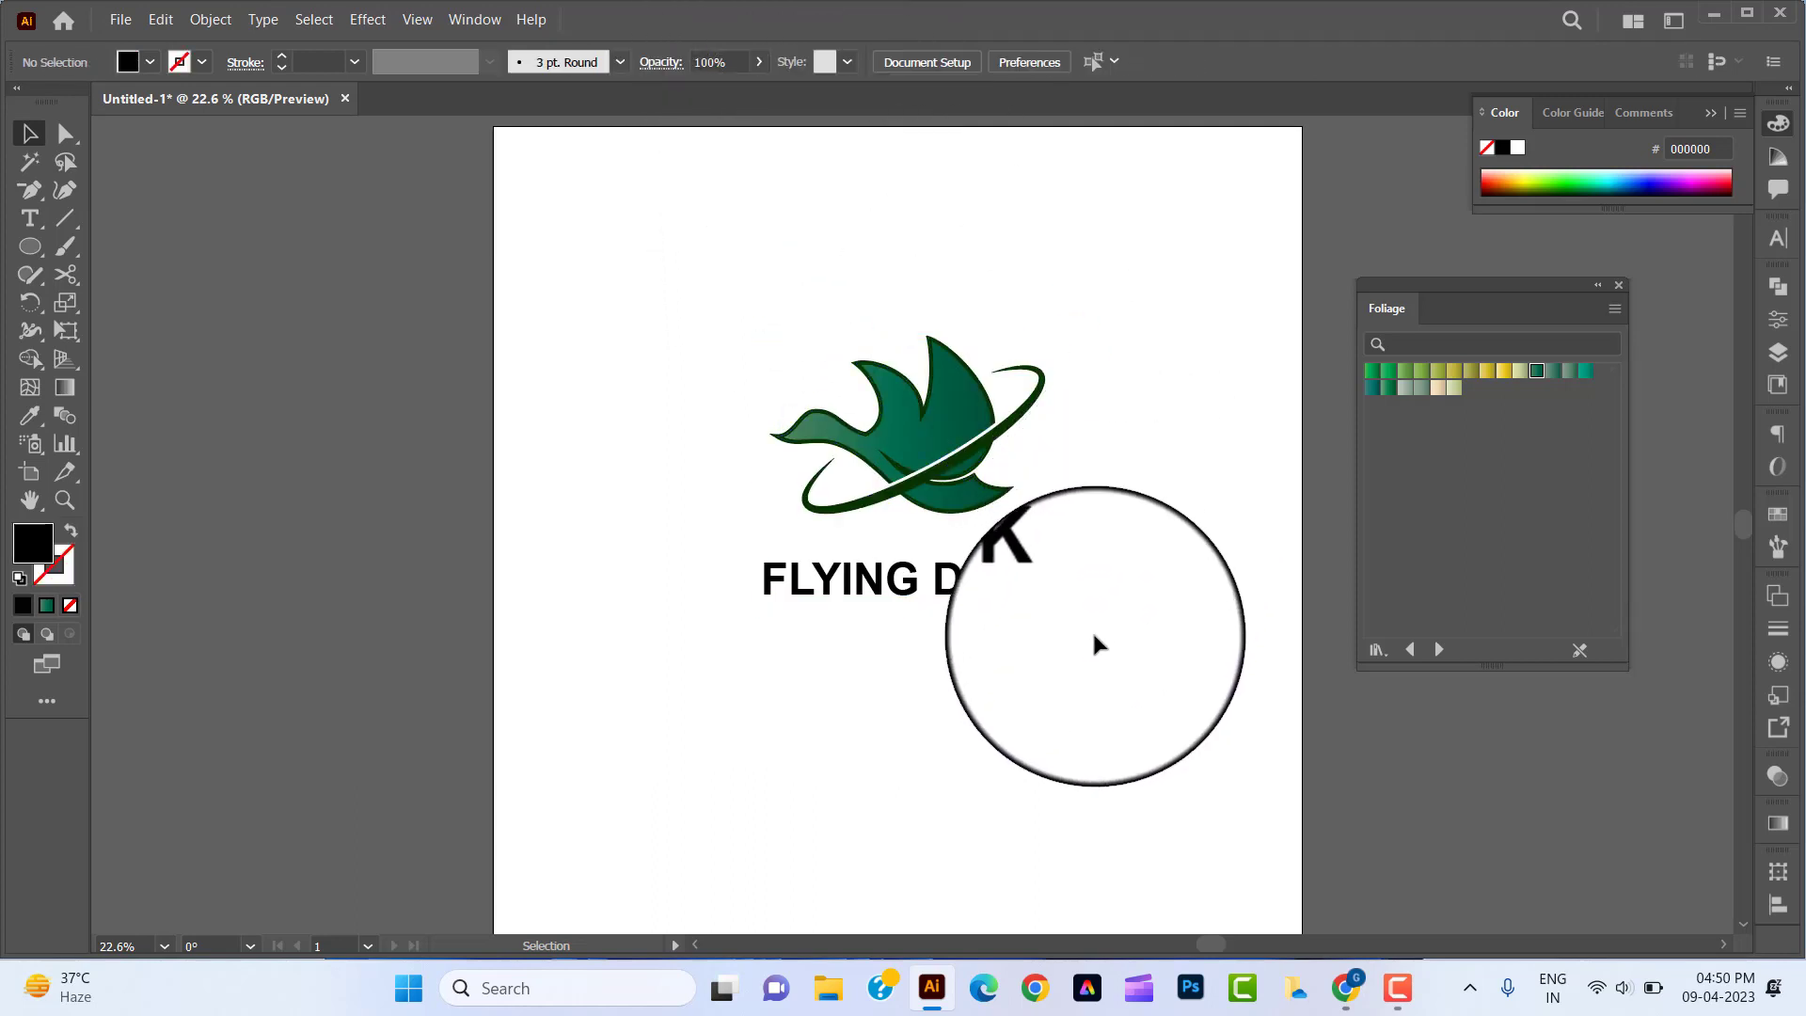
pyautogui.click(1061, 592)
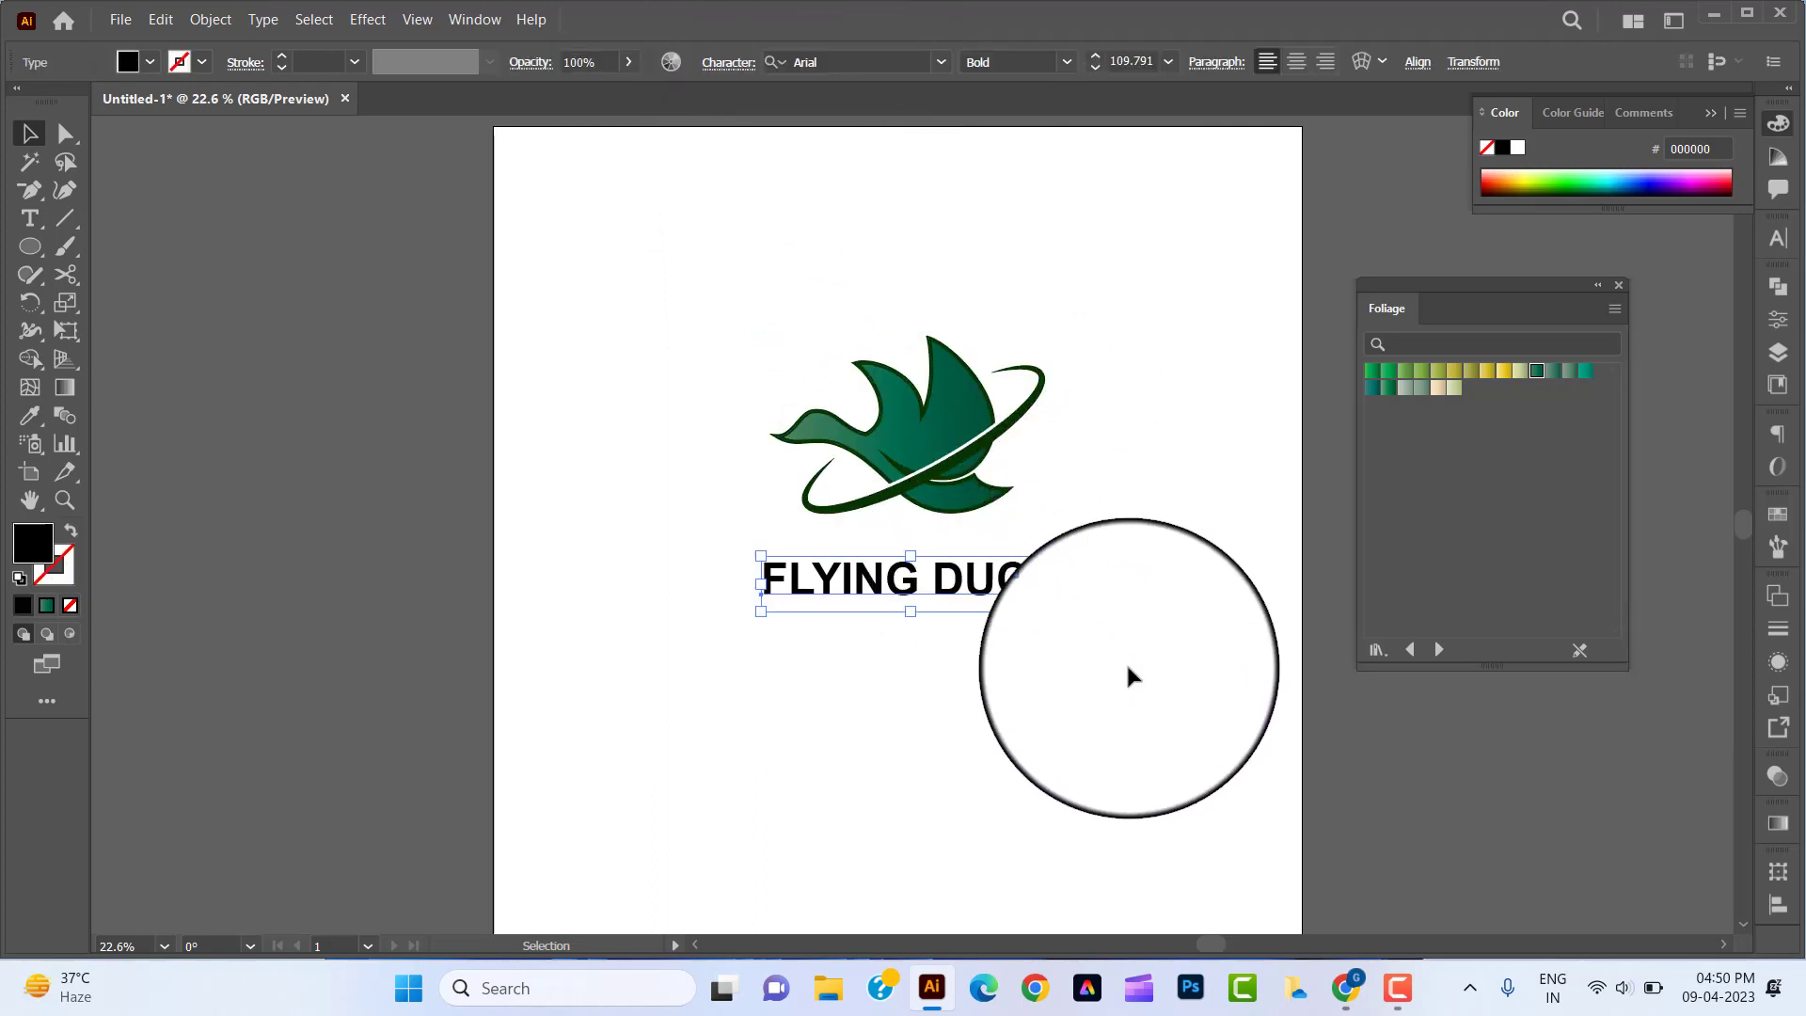
pyautogui.click(1127, 666)
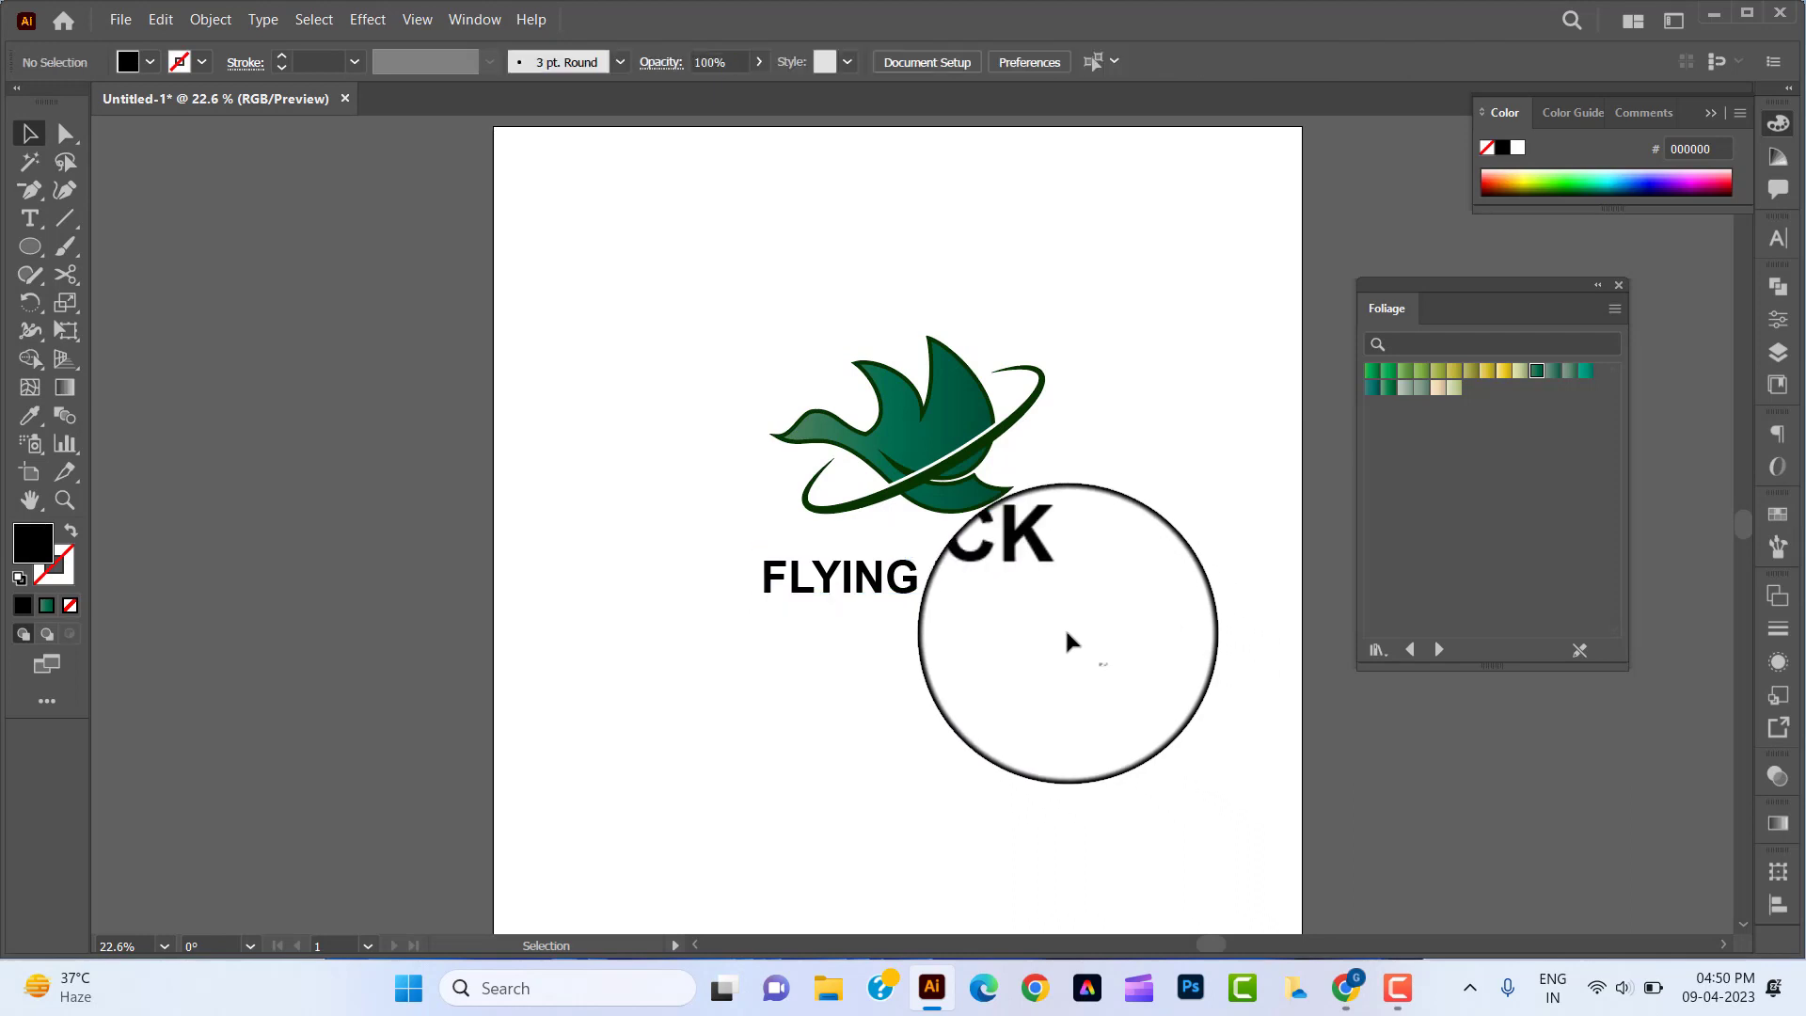
# Step: Group the bird with the "FLYING DUCK" text and centre the group horizontally and vertically on the artboard
pyautogui.moveTo(1068, 640); pyautogui.dragTo(817, 333)
pyautogui.rightClick(920, 425)
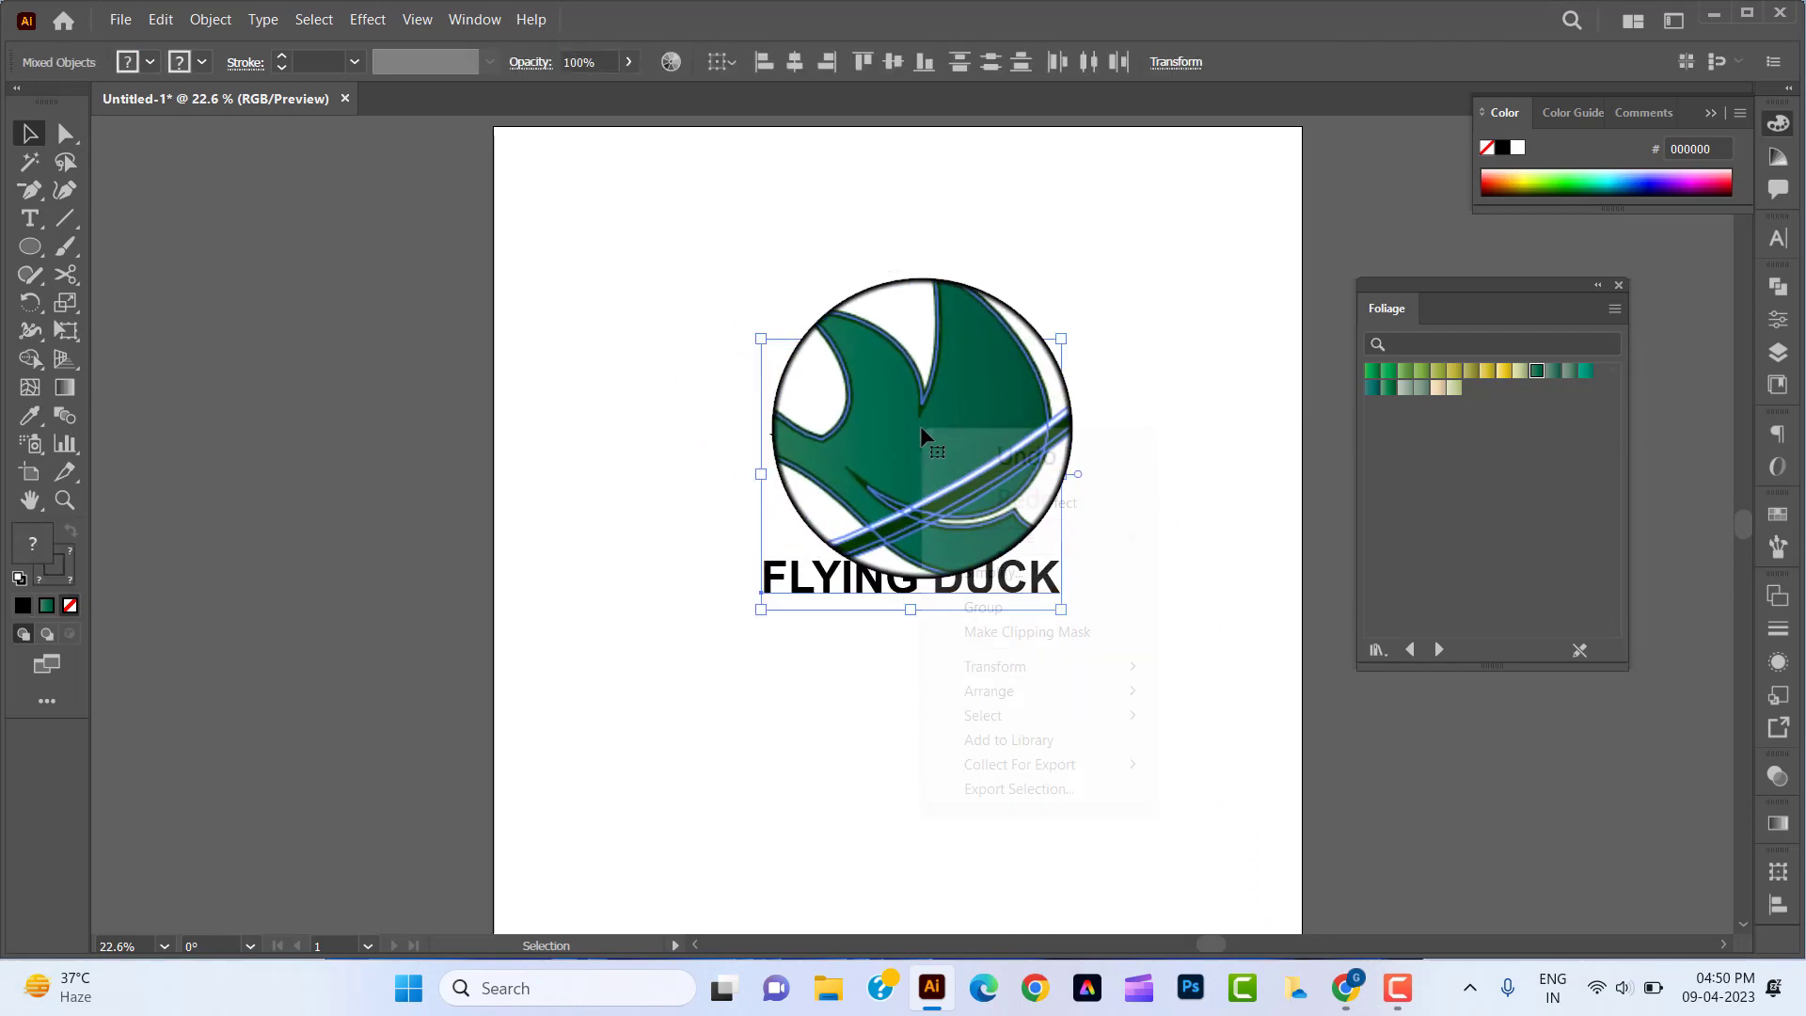
pyautogui.click(1001, 614)
pyautogui.click(796, 61)
pyautogui.click(894, 61)
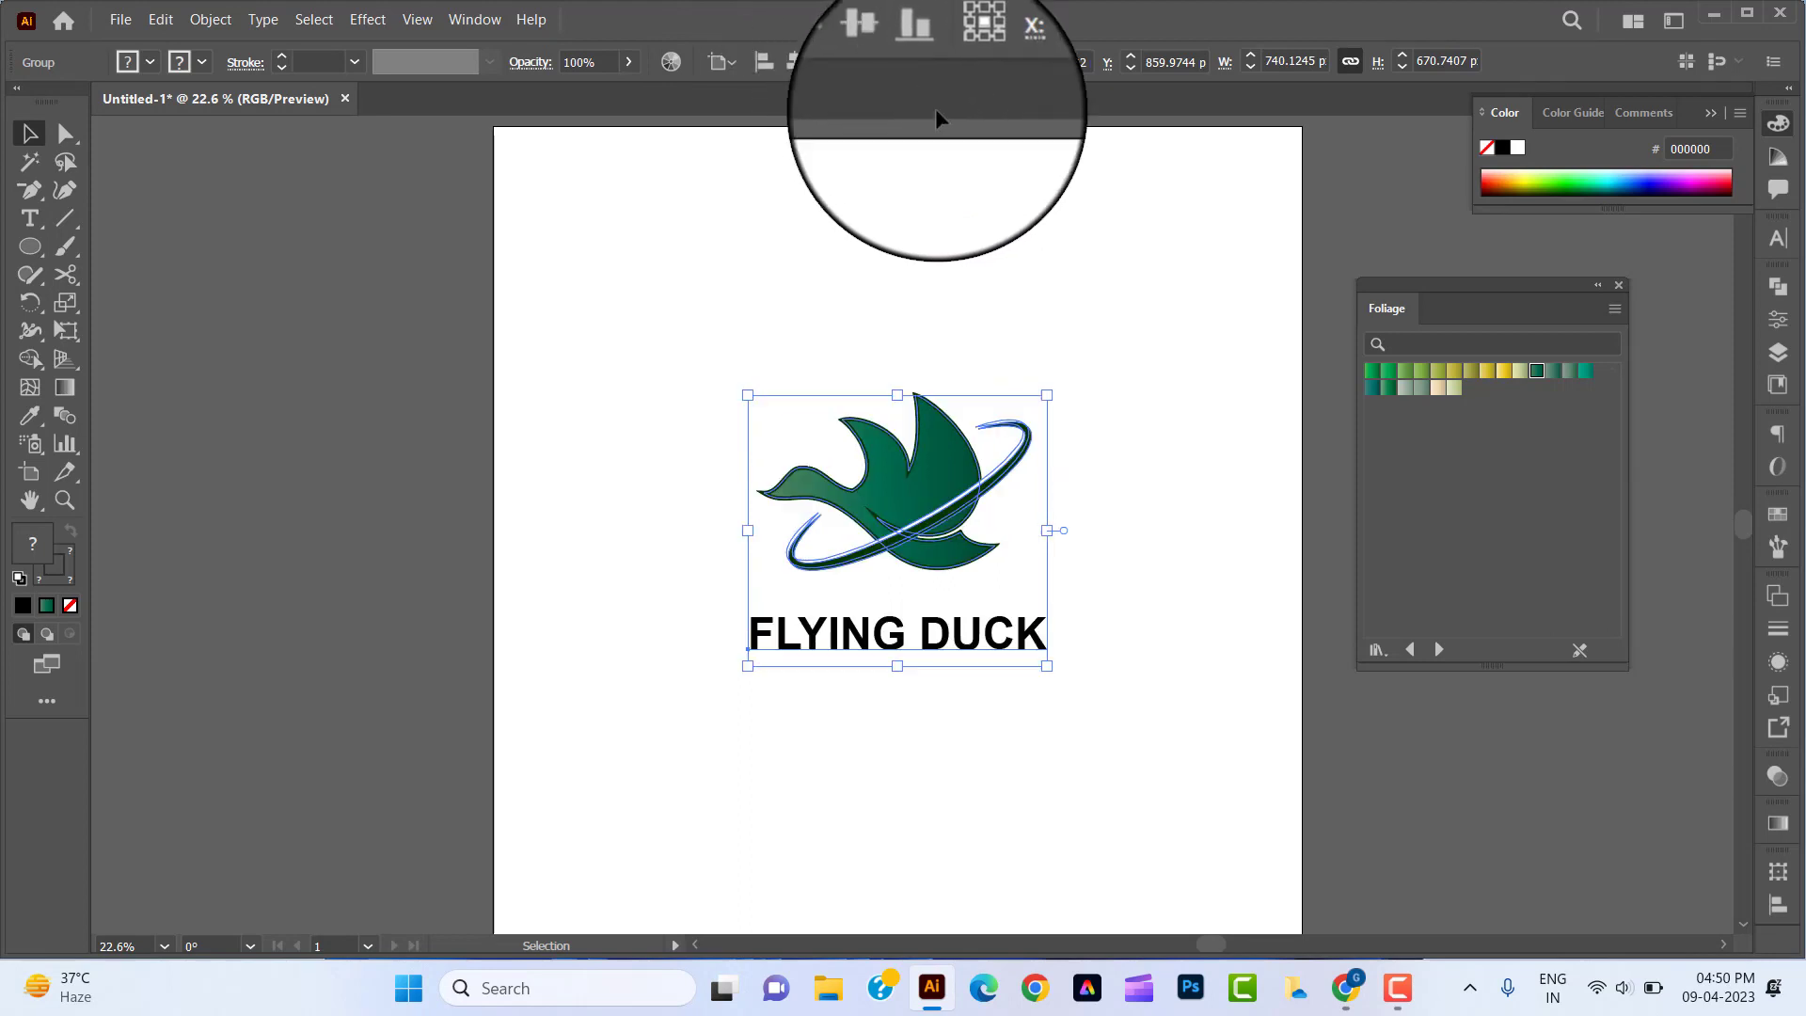
# Step: Enlarge the complete logo group proportionally from its centre by about a third and deselect it
pyautogui.click(779, 355)
pyautogui.moveTo(702, 358); pyautogui.dragTo(1134, 758)
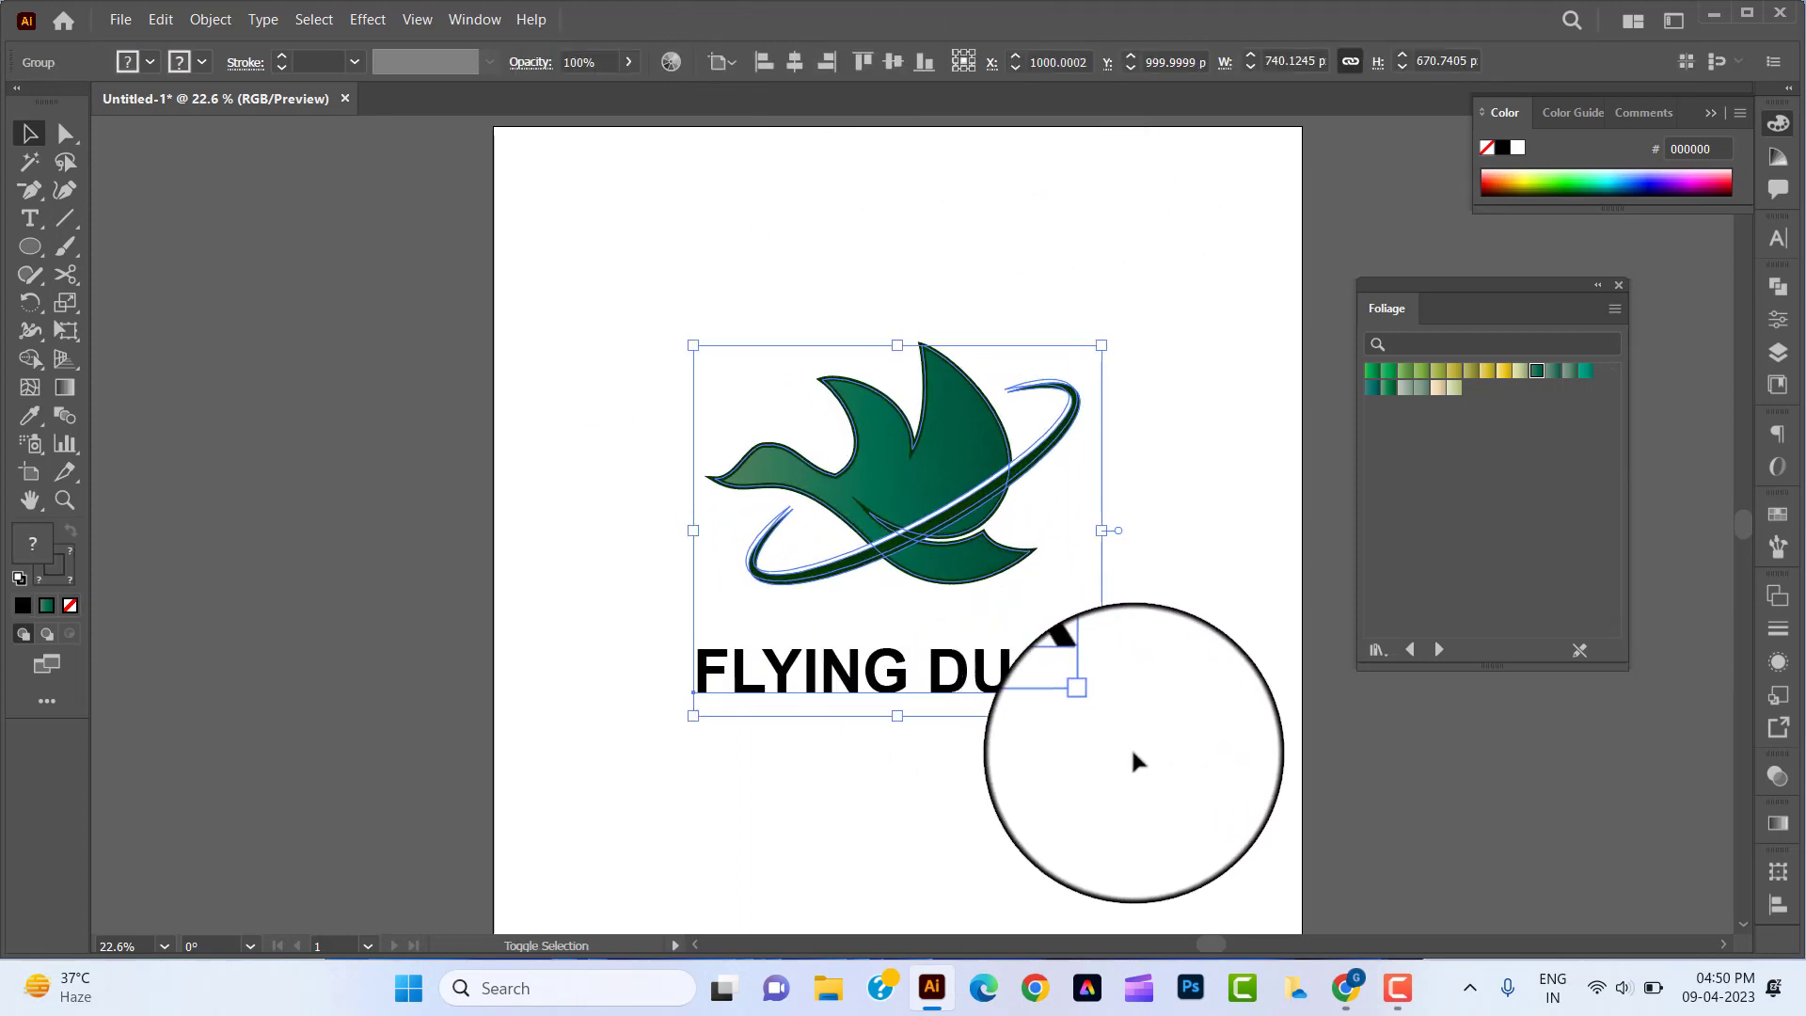
pyautogui.click(1131, 747)
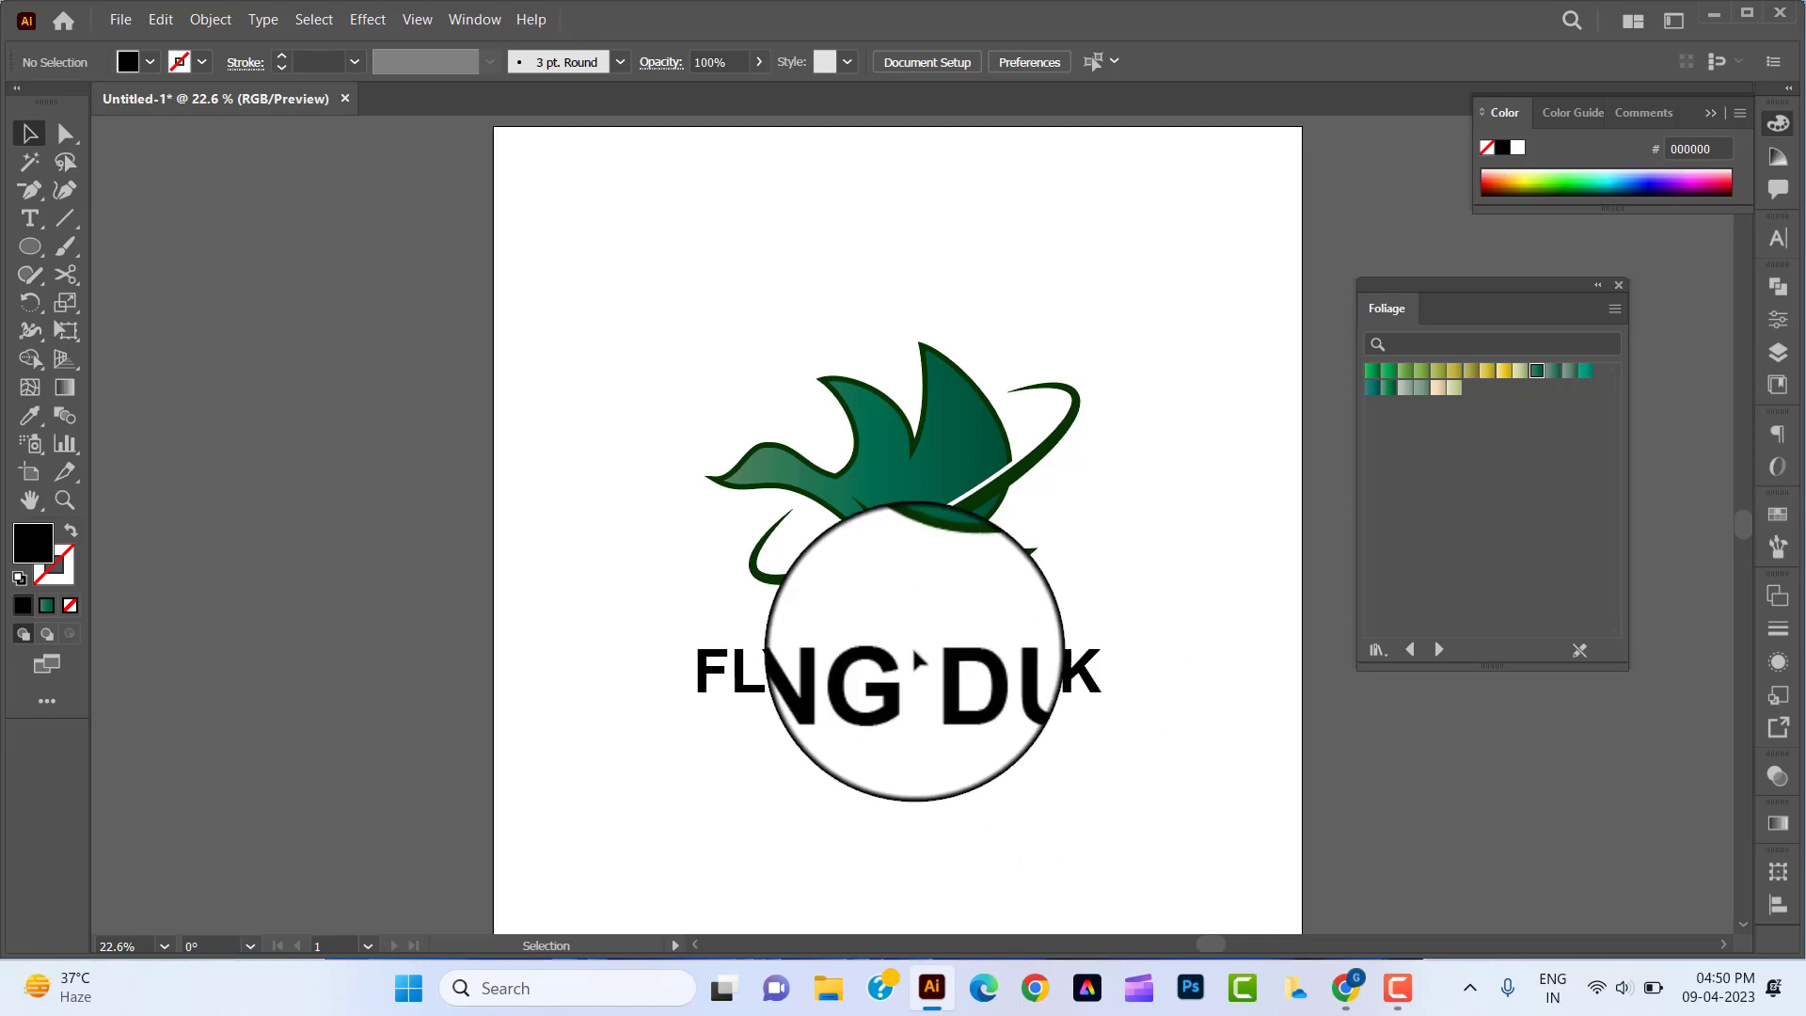